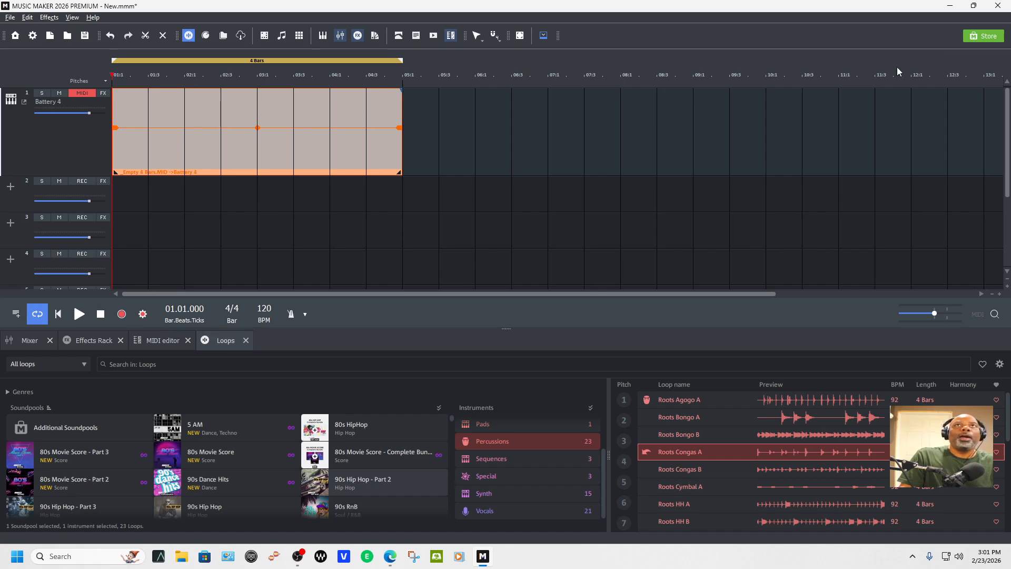
Open the store and listen briefly to the preview of the 808 Knock-Out sample pack.
left_click(985, 36)
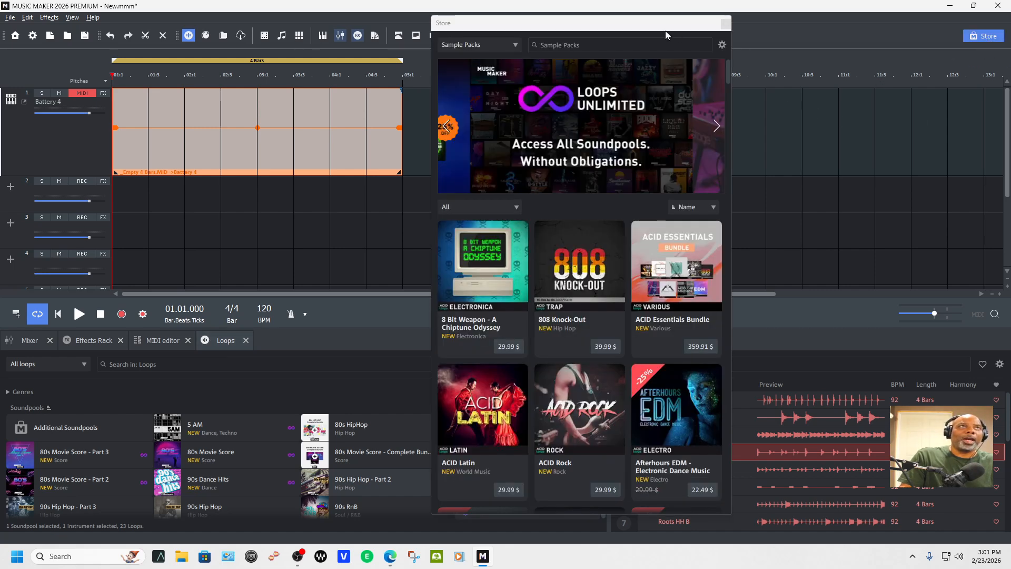
left_click_drag(663, 29, 671, 27)
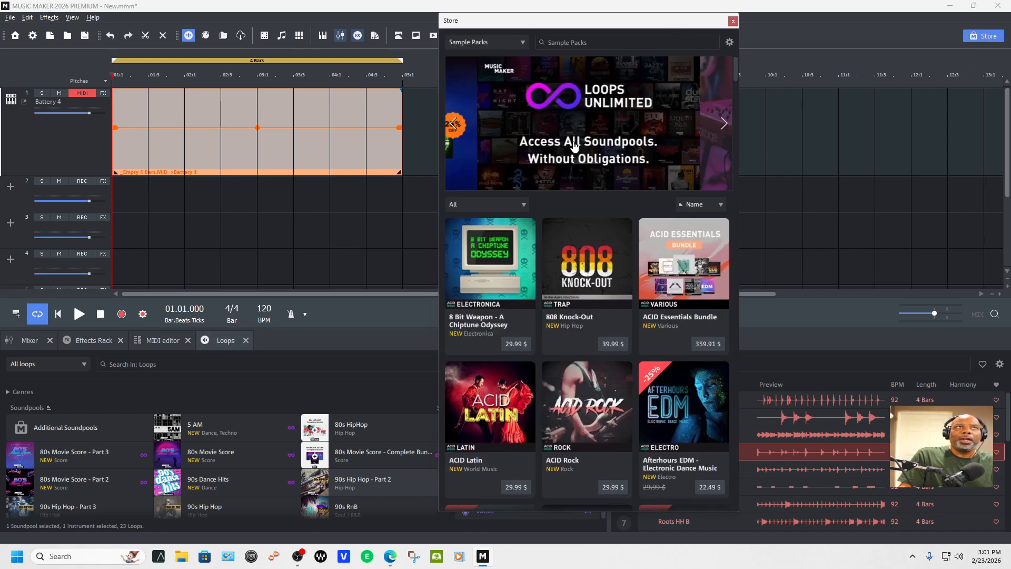
mouse_move(580, 278)
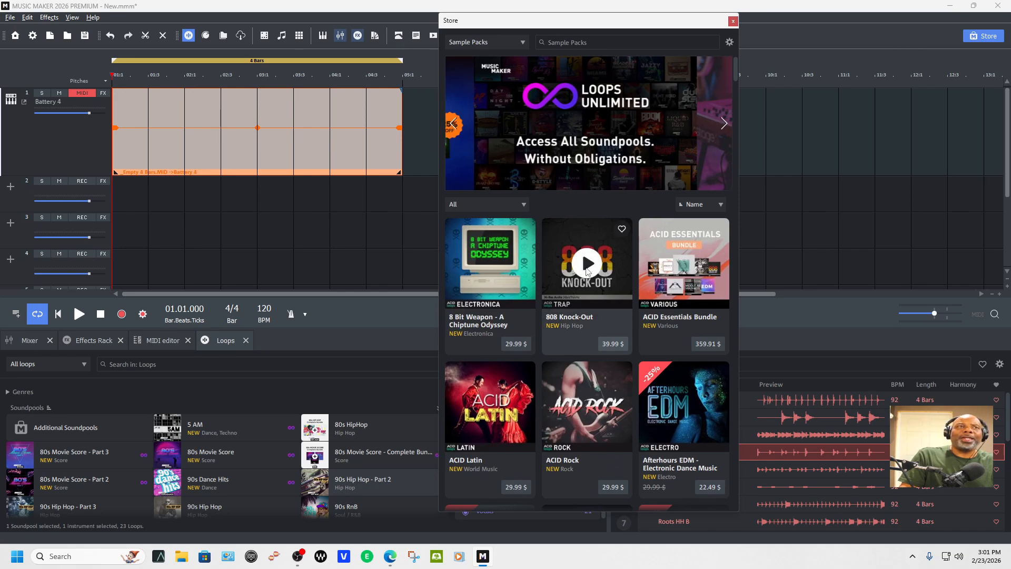
left_click(587, 264)
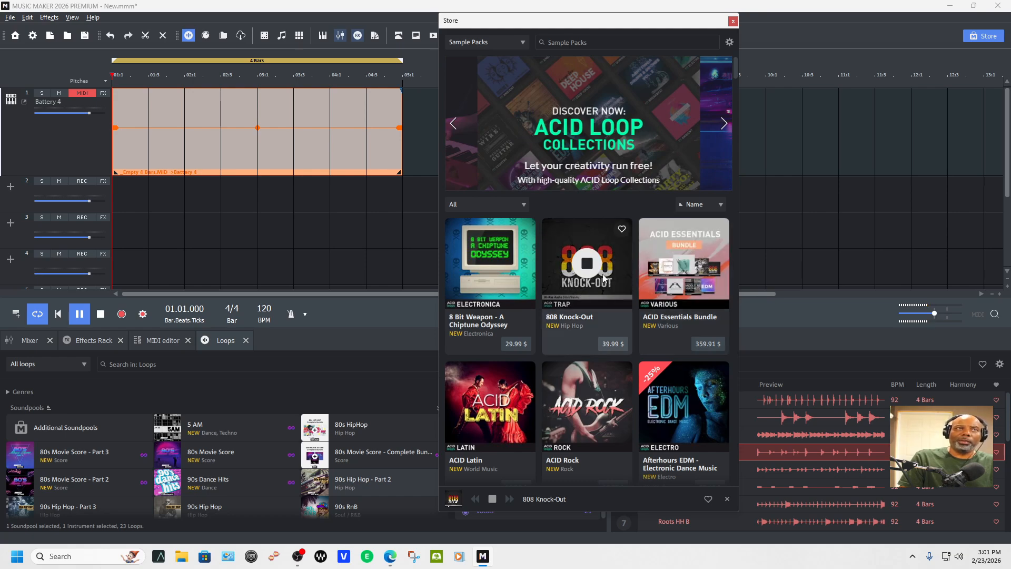
left_click(587, 263)
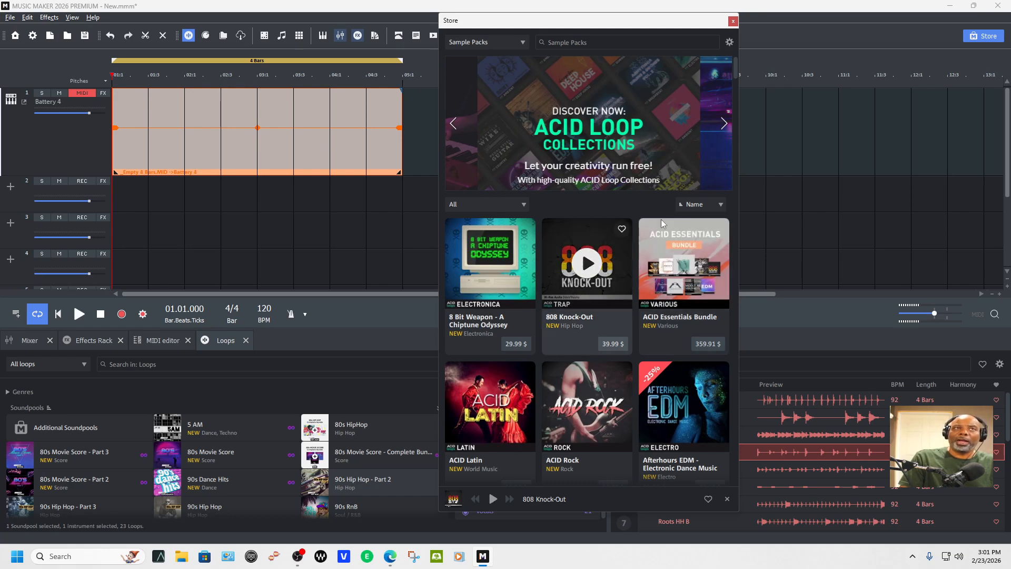
Switch the store to the Effects (VST) category and look through the available plug-ins.
left_click(523, 44)
left_click(498, 87)
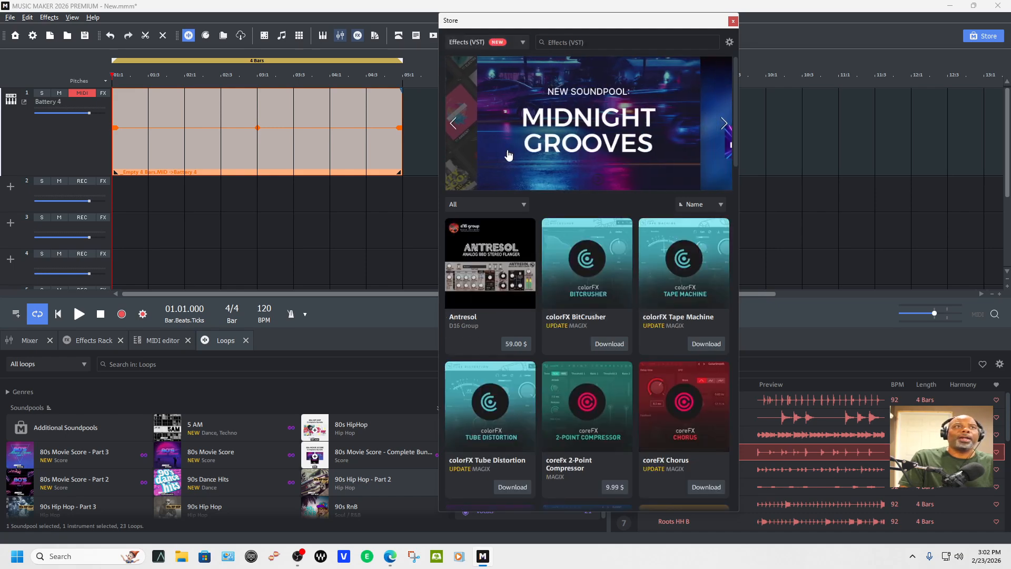
scroll(594, 311, "down", 12)
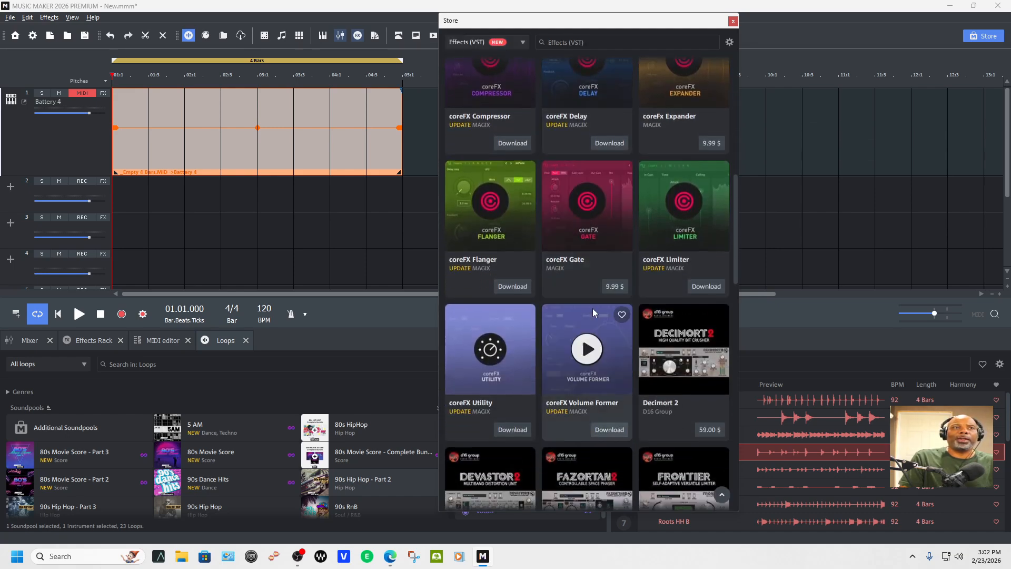
scroll(592, 285, "down", 2)
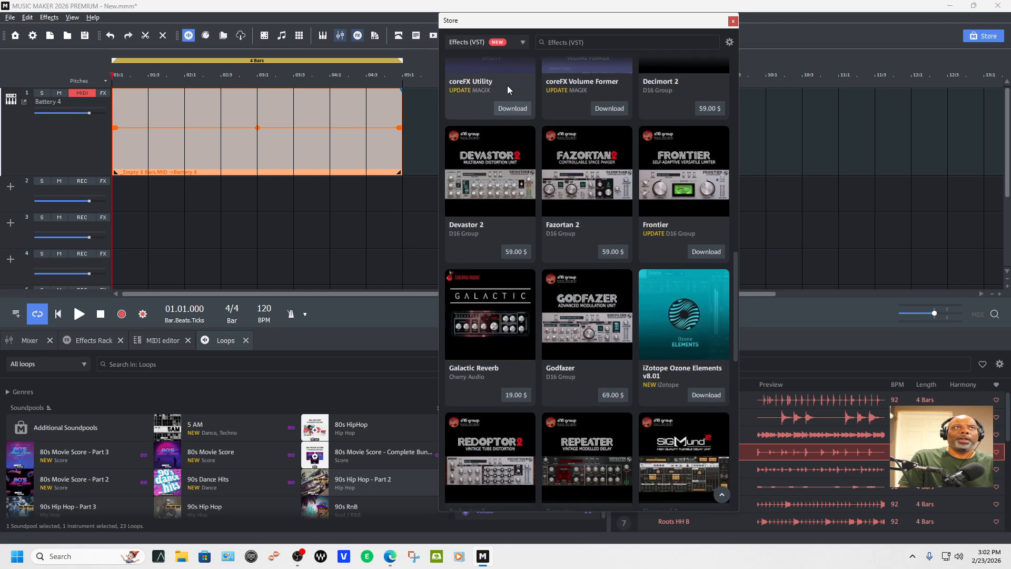
Switch the store to Soundpools and browse the bundles through to the individual 80s Movie Score packs.
left_click(521, 42)
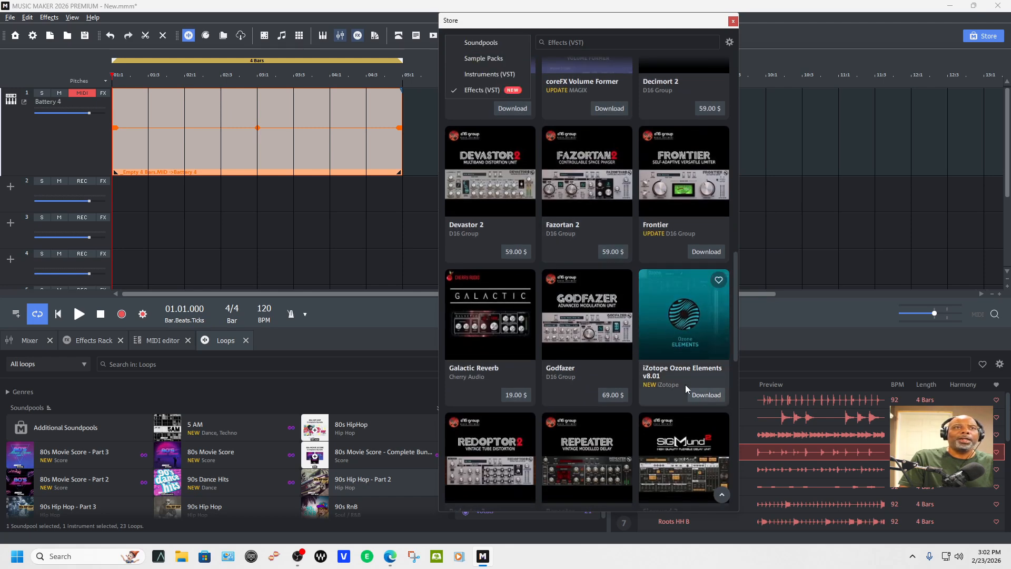
left_click(507, 44)
scroll(647, 257, "down", 15)
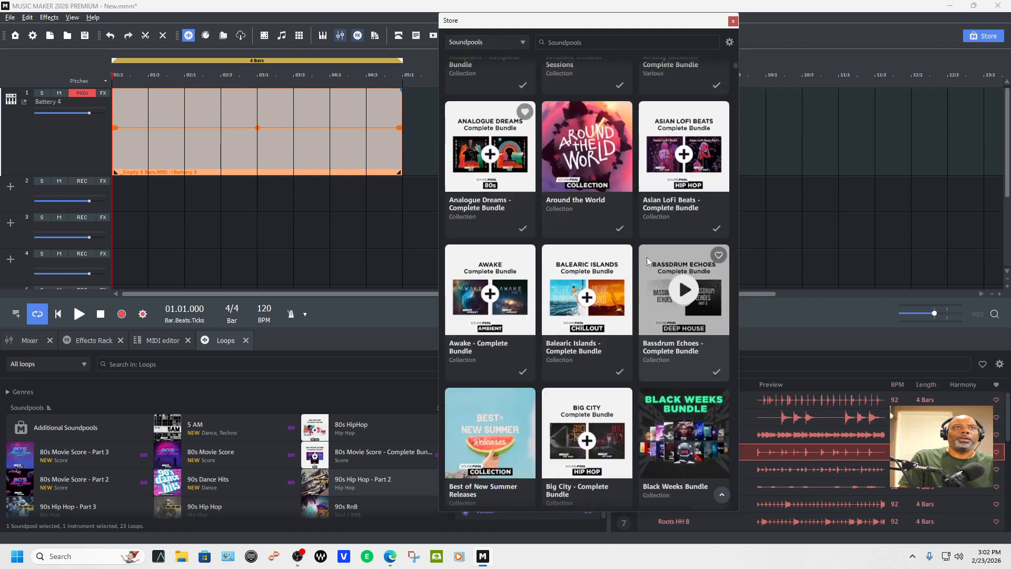
scroll(654, 249, "down", 18)
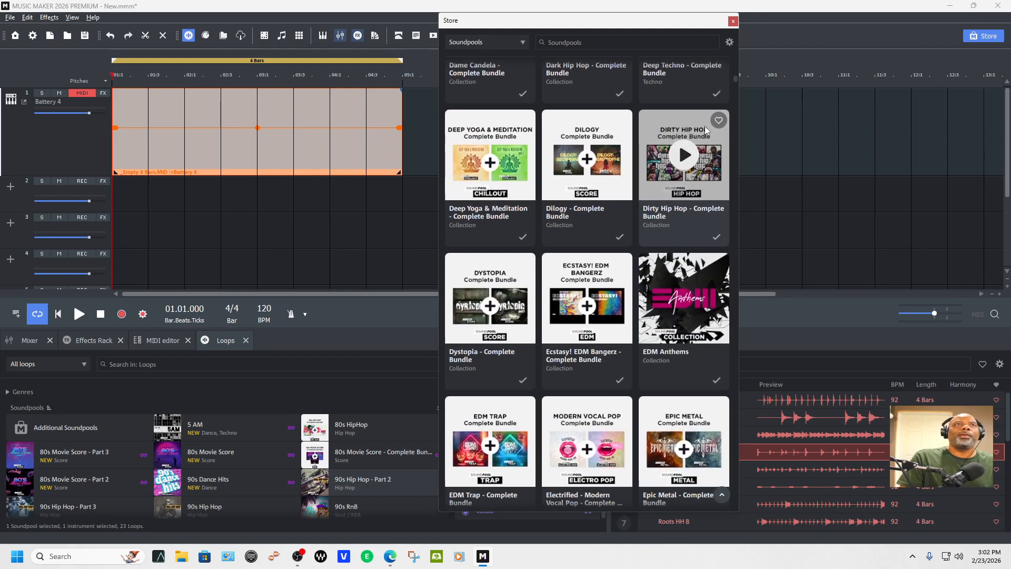
scroll(707, 142, "down", 16)
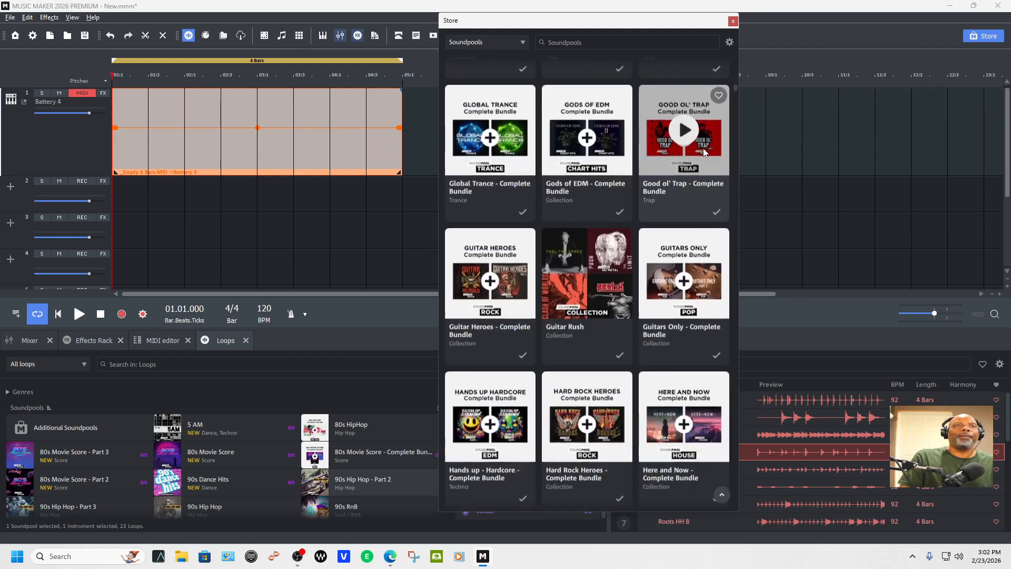
scroll(704, 153, "down", 15)
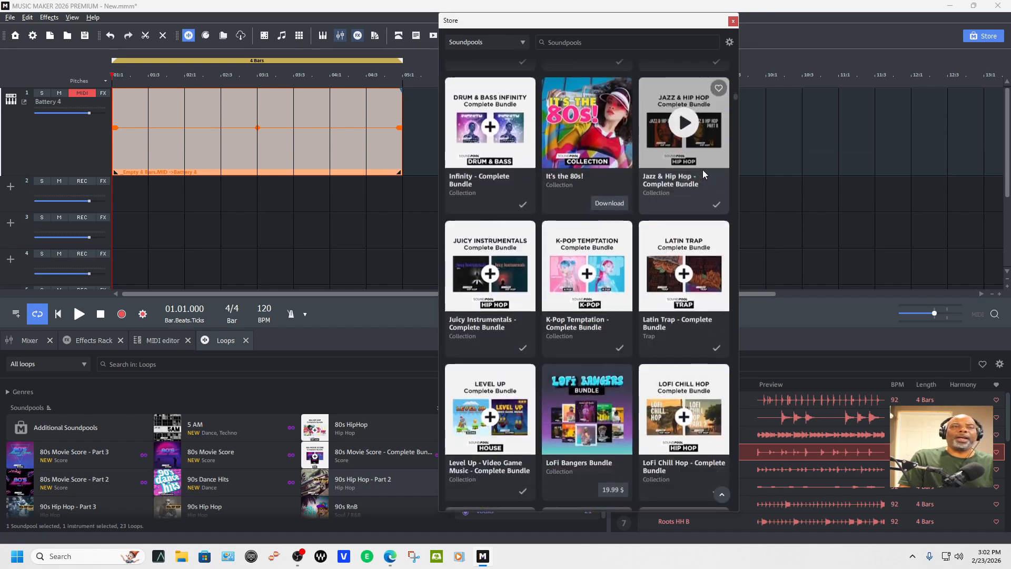
scroll(704, 174, "down", 16)
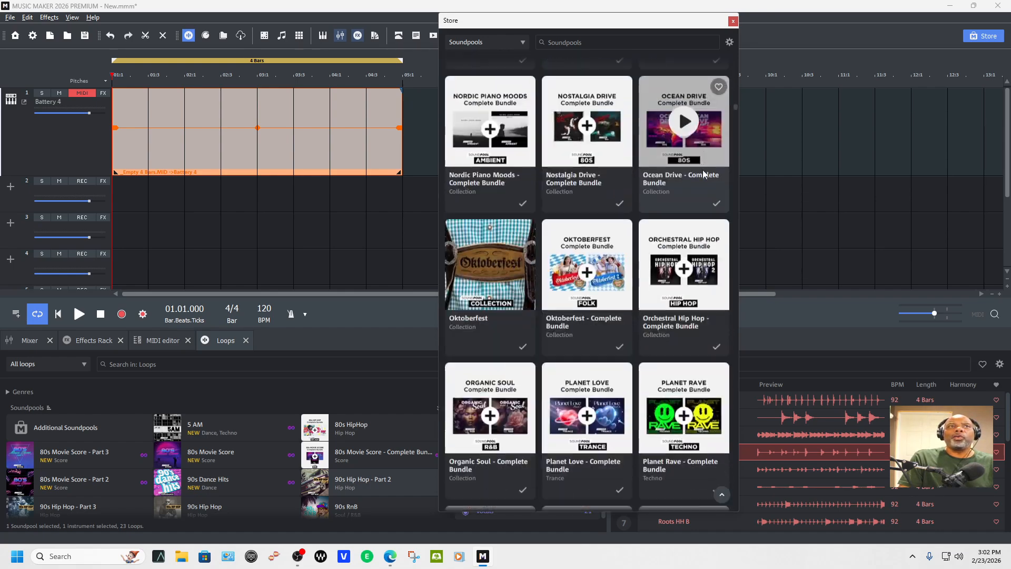
scroll(704, 173, "down", 16)
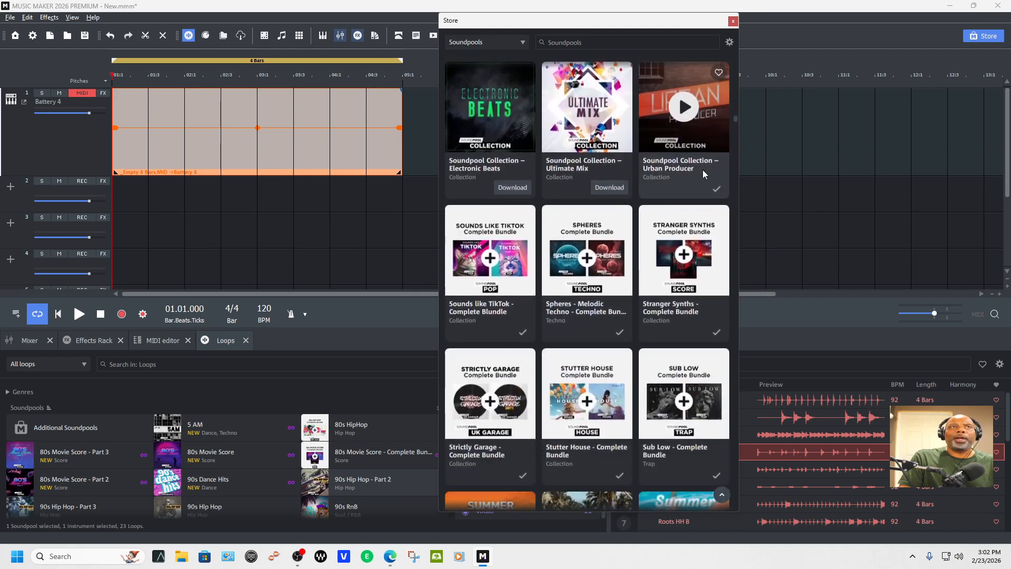
scroll(702, 170, "down", 16)
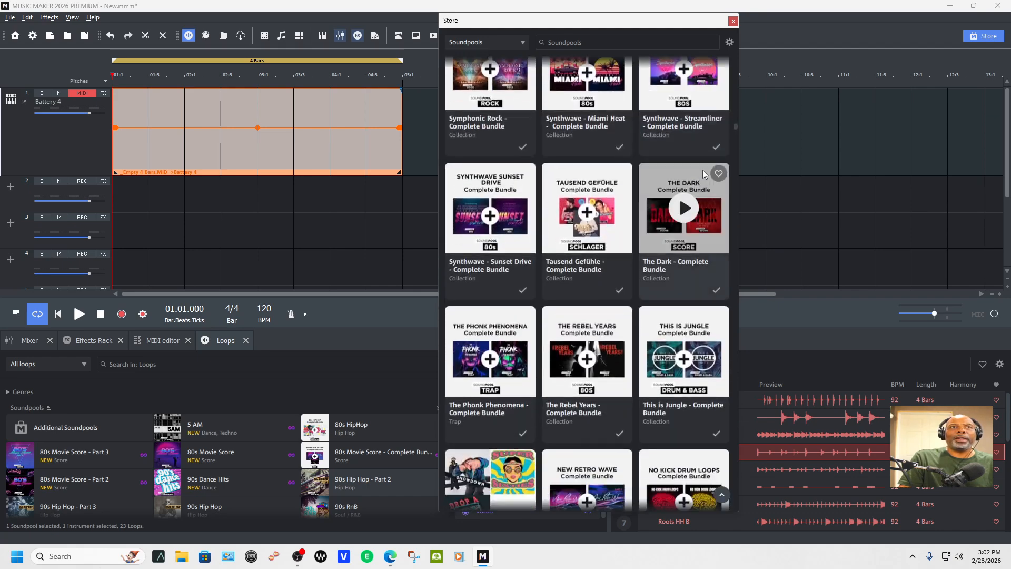
scroll(705, 174, "down", 16)
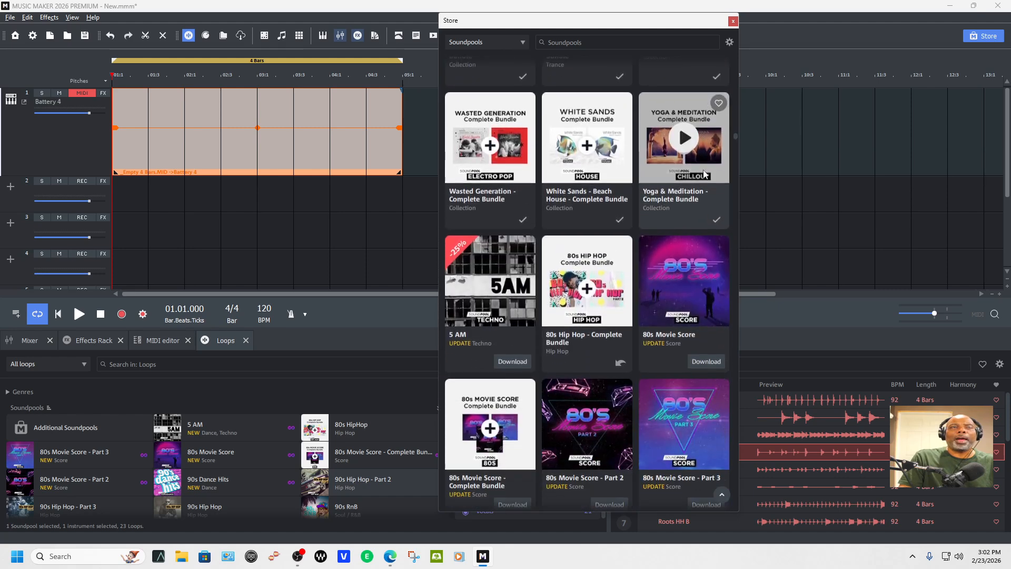
scroll(703, 170, "down", 4)
scroll(703, 169, "up", 5)
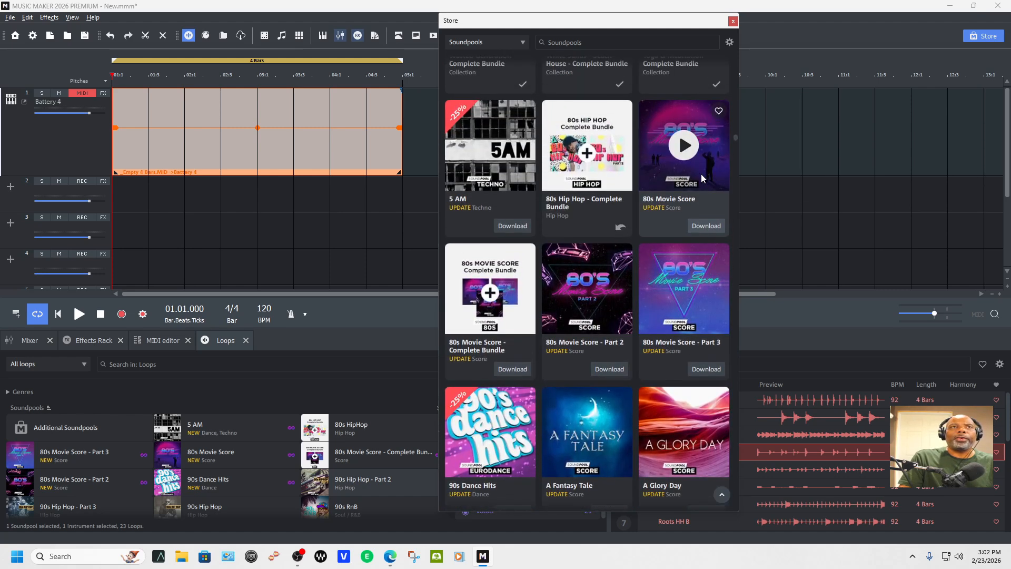
Download the 80s Movie Score and 5 AM Soundpools.
left_click(697, 227)
scroll(635, 206, "up", 3)
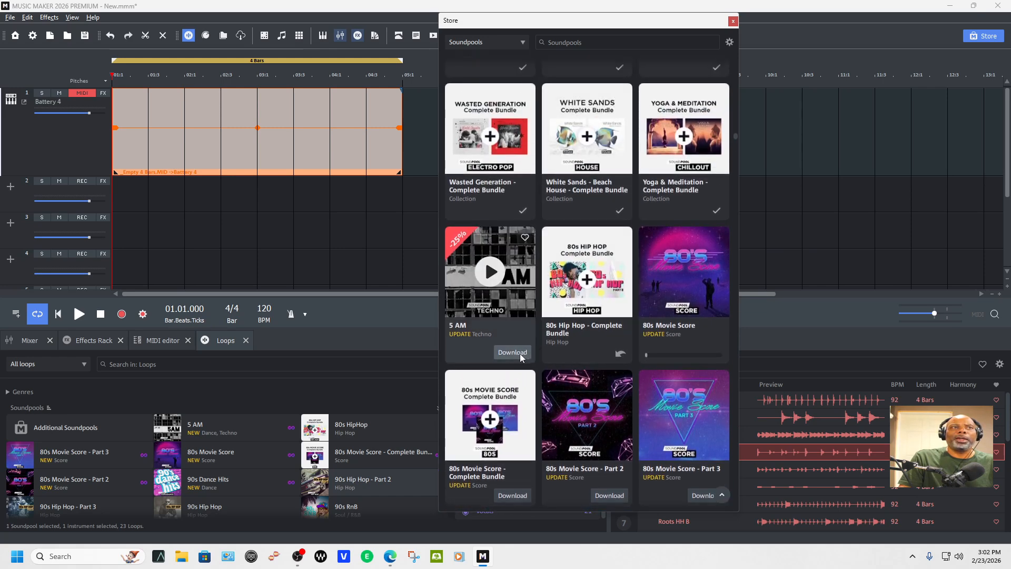
left_click(513, 352)
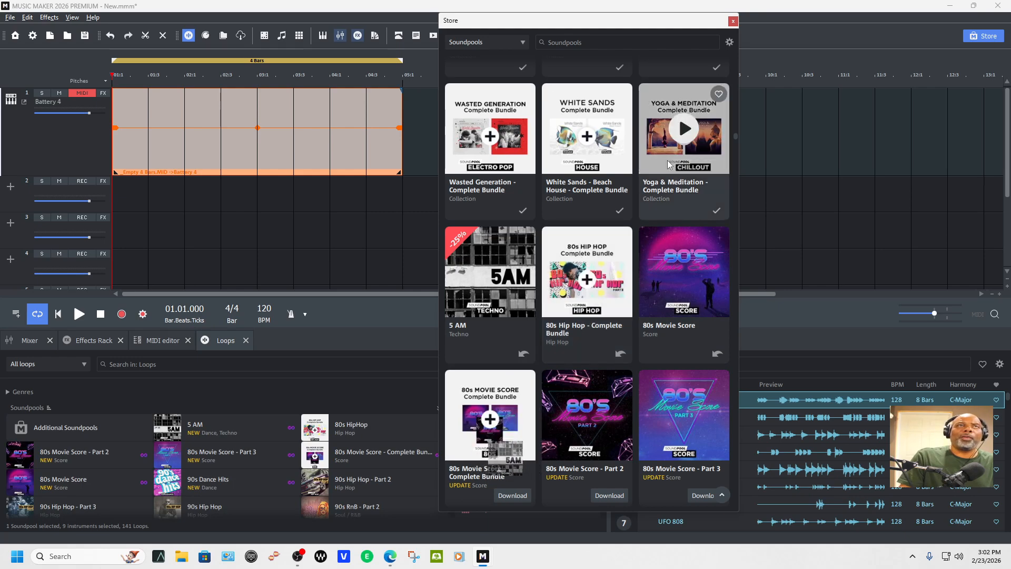
Close the store and delete the empty four-bar MIDI object from the Battery 4 track.
left_click(733, 21)
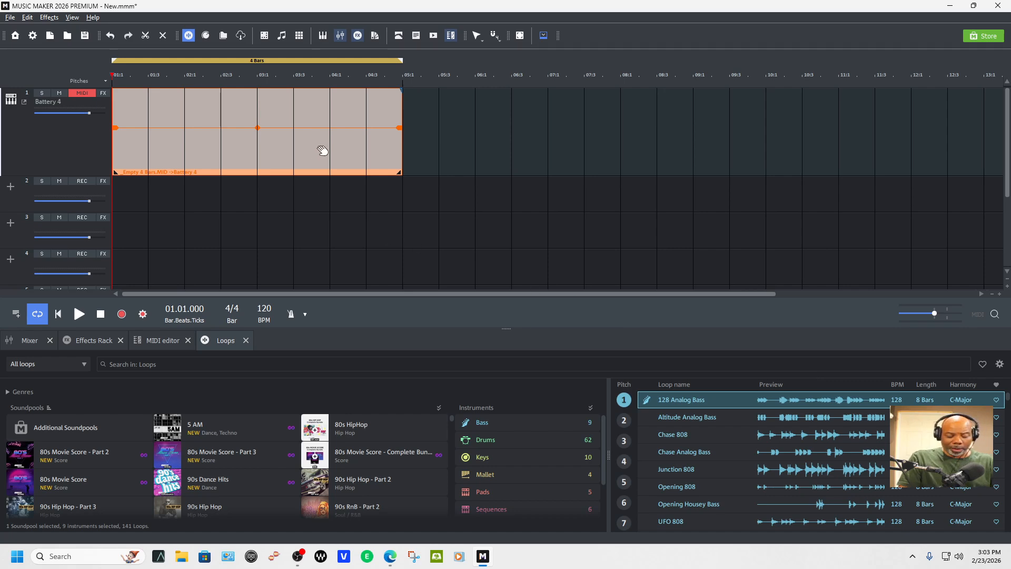
key("Delete")
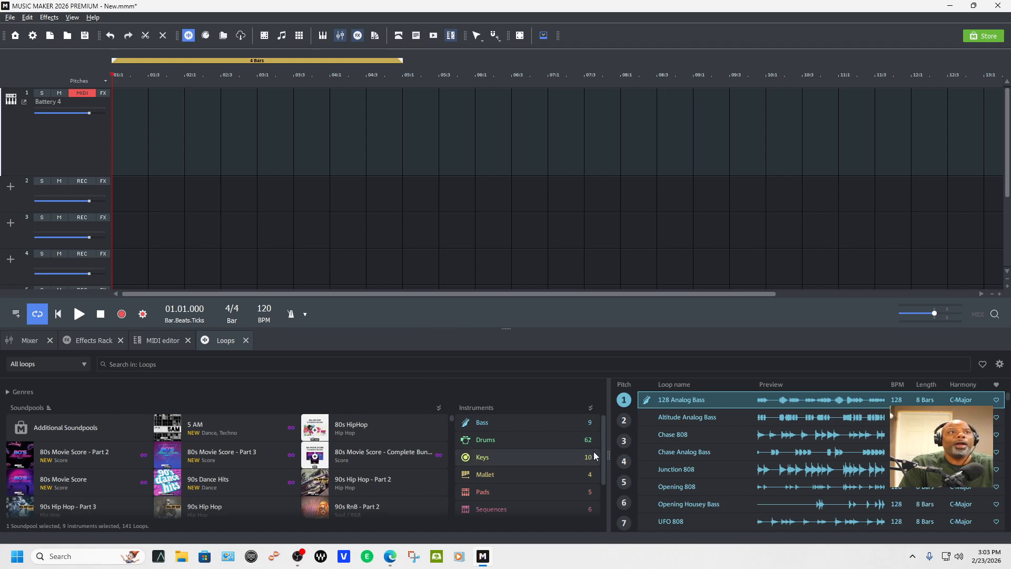
Look over the Mixer, Effects Rack, MIDI editor and Loops views, finishing on Loops.
left_click(30, 339)
left_click(97, 346)
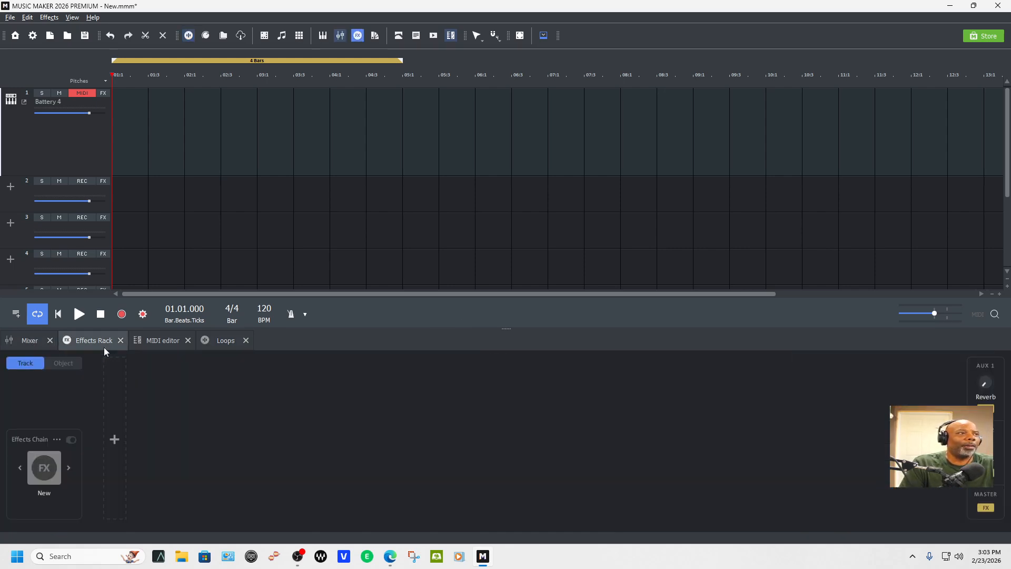
left_click(163, 344)
left_click(220, 341)
left_click(163, 341)
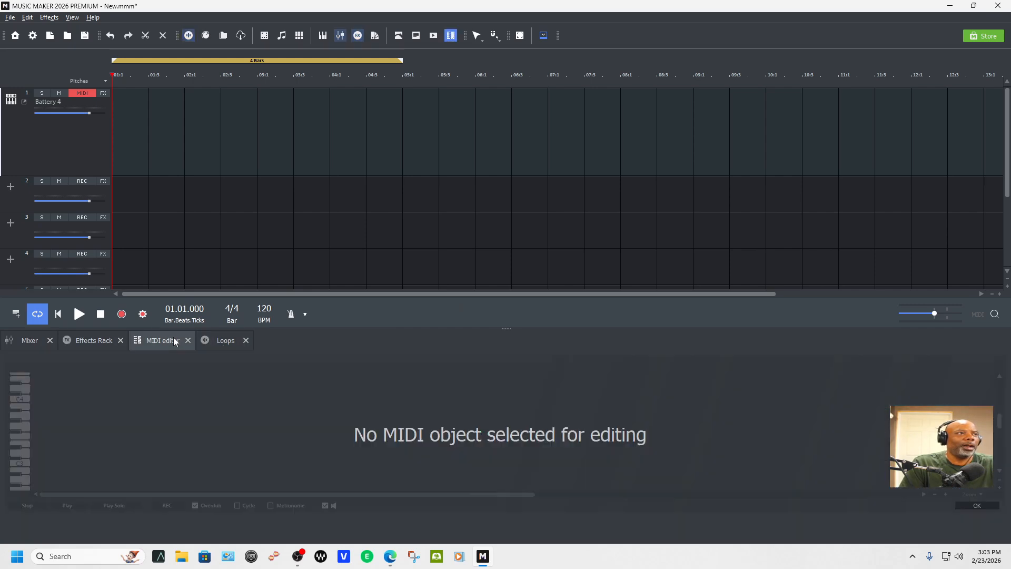
left_click(33, 341)
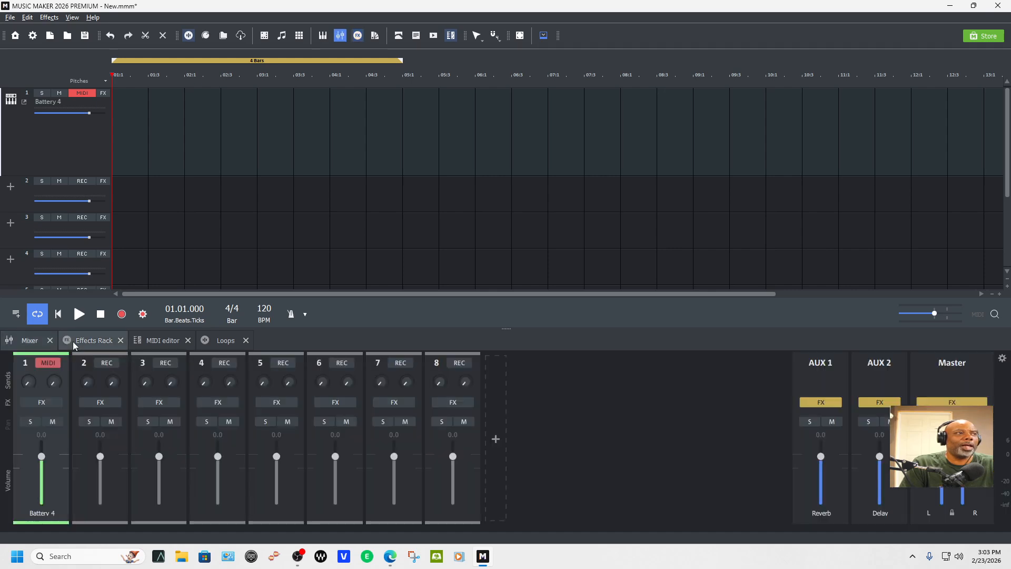
left_click(97, 340)
left_click(169, 341)
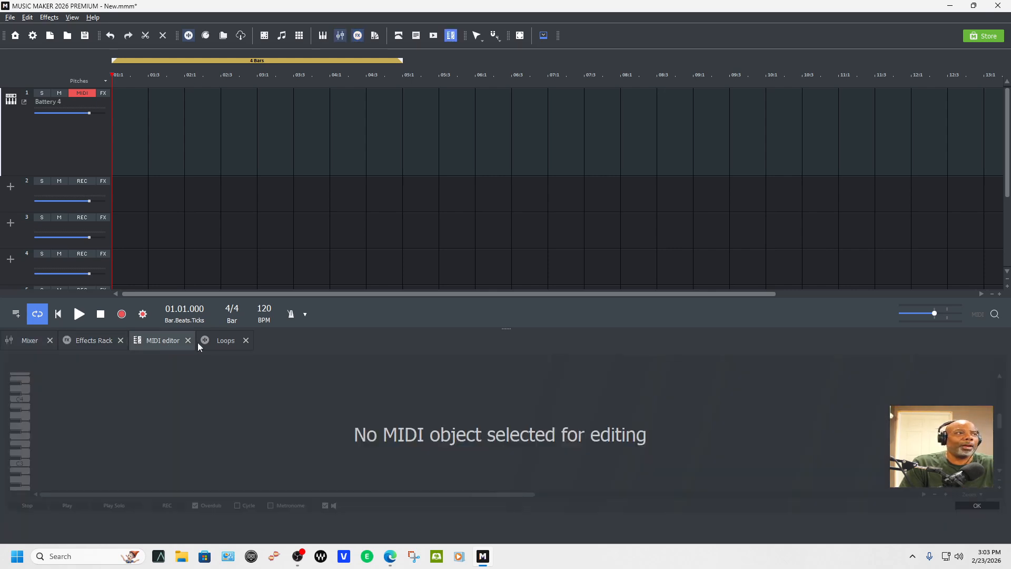
left_click(214, 341)
left_click(158, 341)
left_click(92, 340)
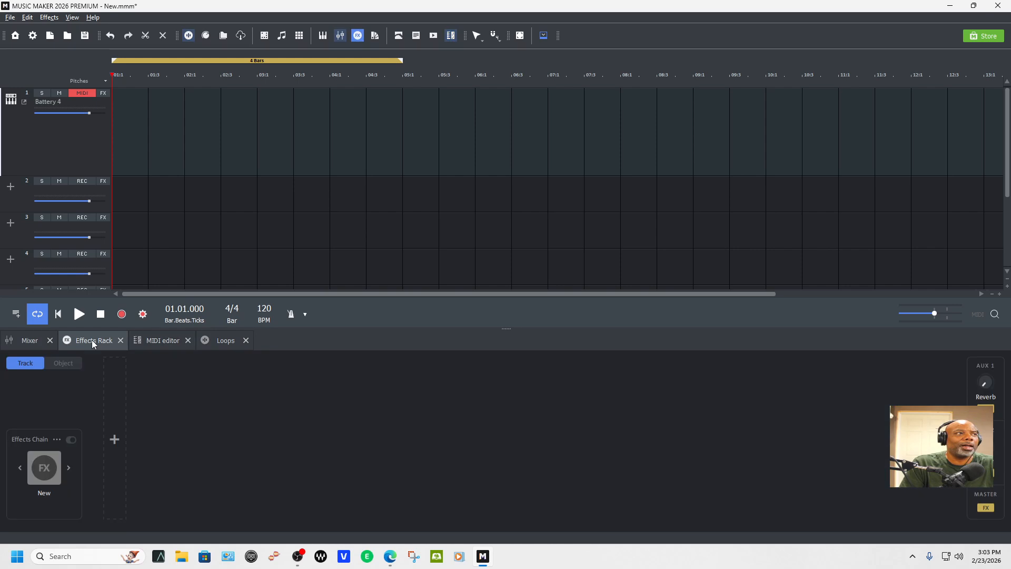
left_click(33, 340)
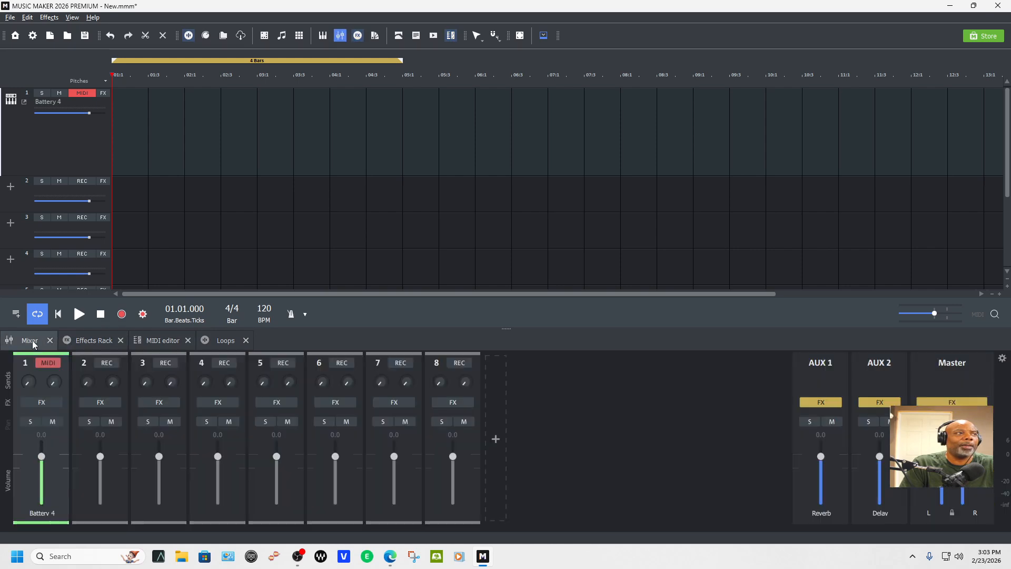
left_click(231, 341)
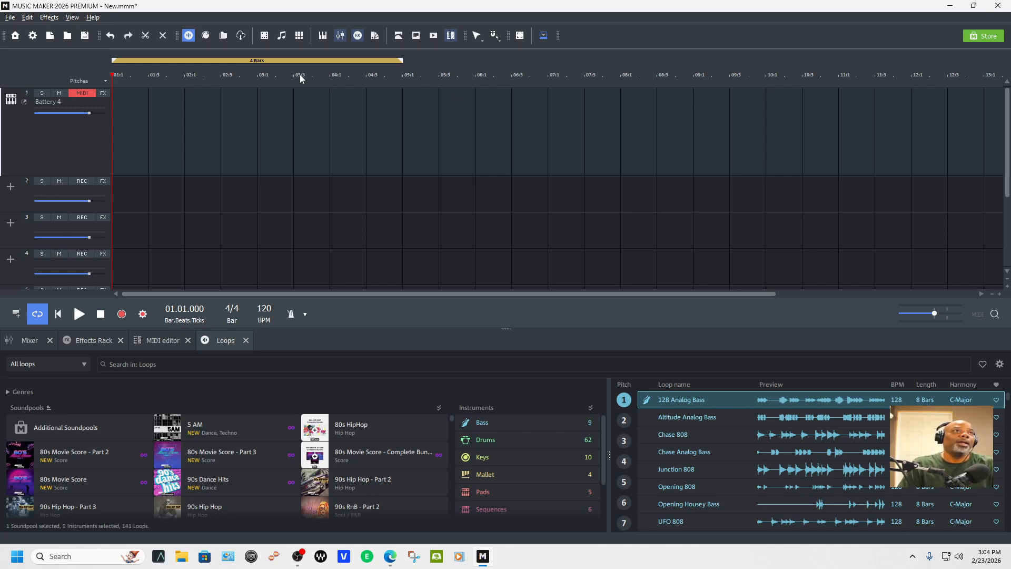
Zoom the arranger timeline horizontally until the four-bar range spans roughly two thirds of its width.
left_click(999, 295)
left_click(999, 295)
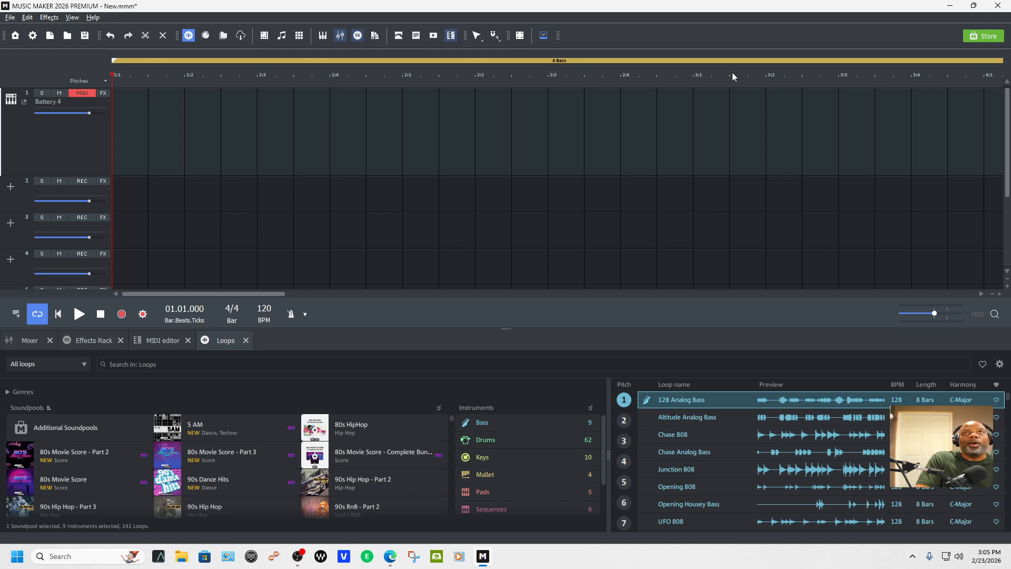
left_click(994, 291)
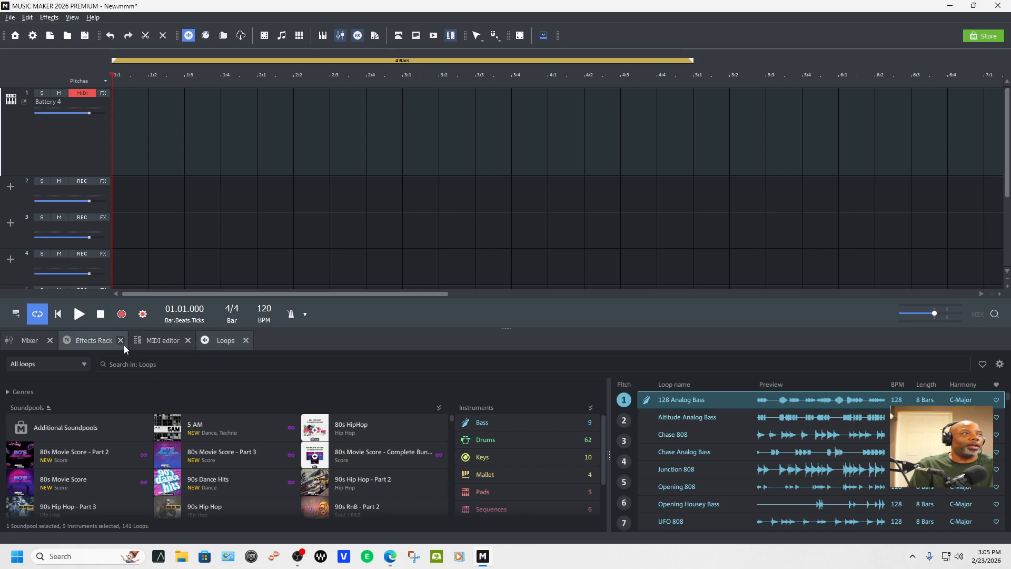
Revisit the Effects Rack, Mixer and MIDI editor, and return to the Loops browser.
left_click(109, 340)
left_click(32, 341)
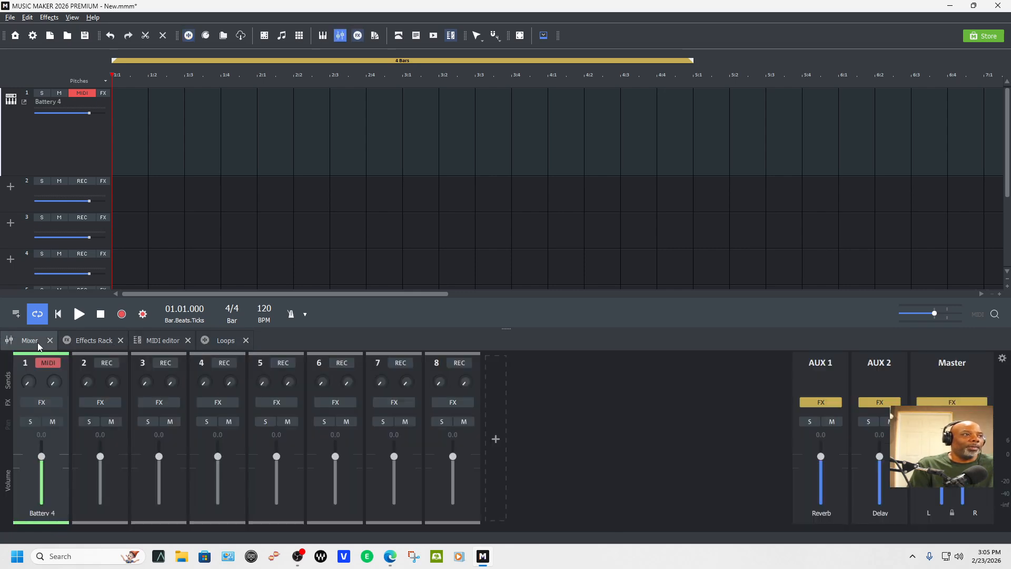
left_click(87, 340)
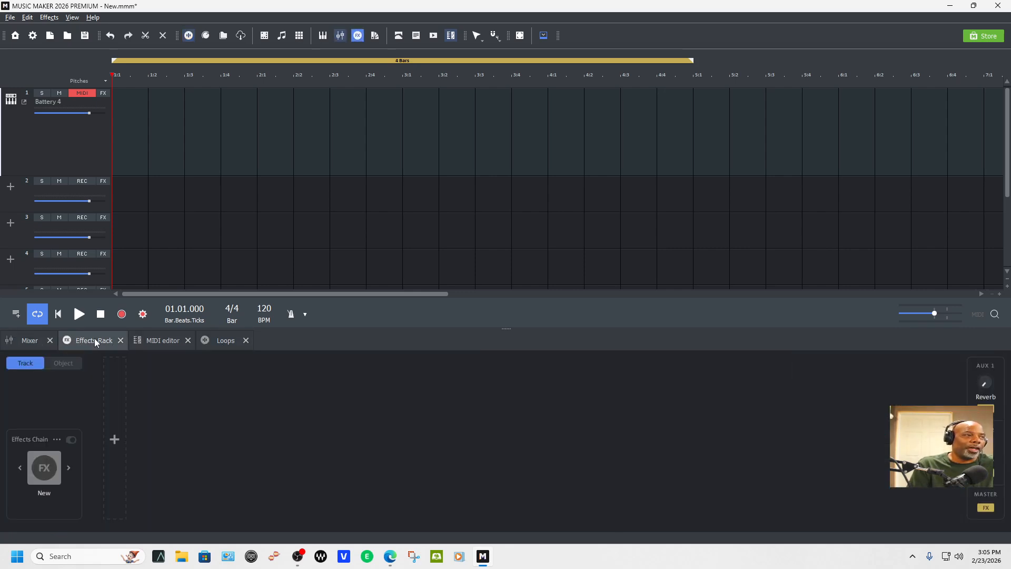
left_click(155, 341)
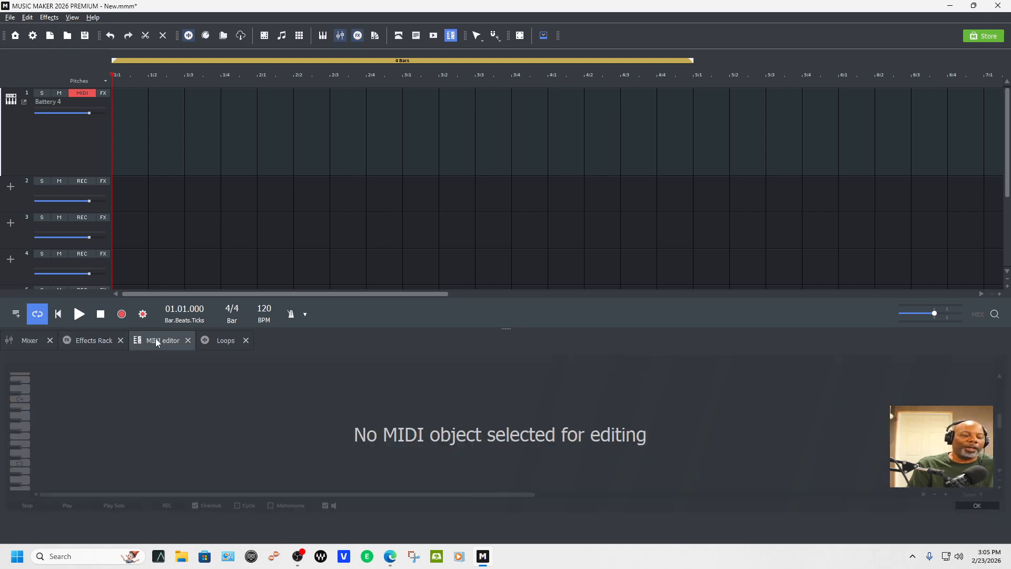
left_click(229, 343)
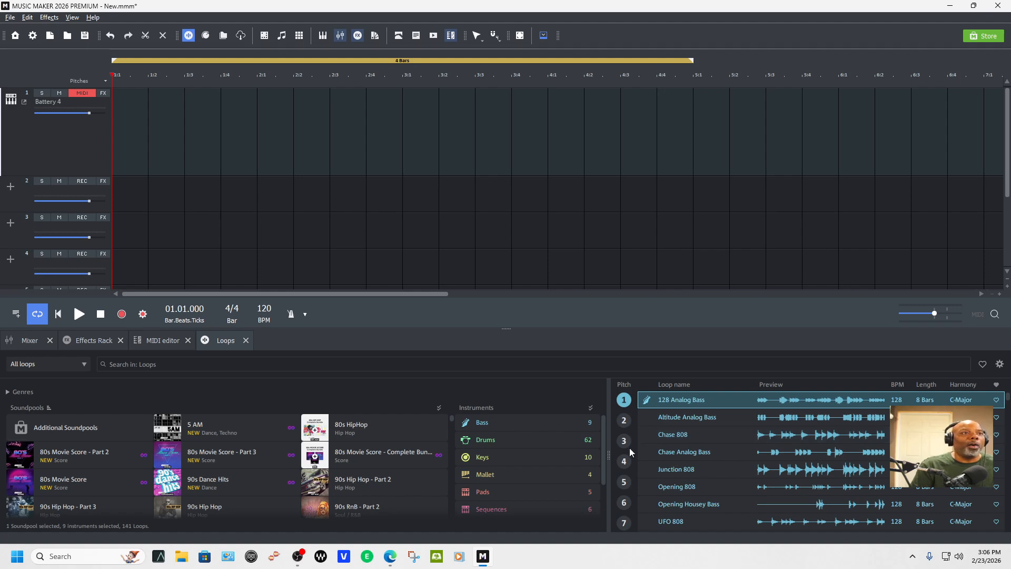
Show only the Keys loops of the current Soundpool and preview Altitude Organ, Altitude E Piano and 128 Wurli.
scroll(574, 474, "down", 3)
scroll(572, 474, "up", 3)
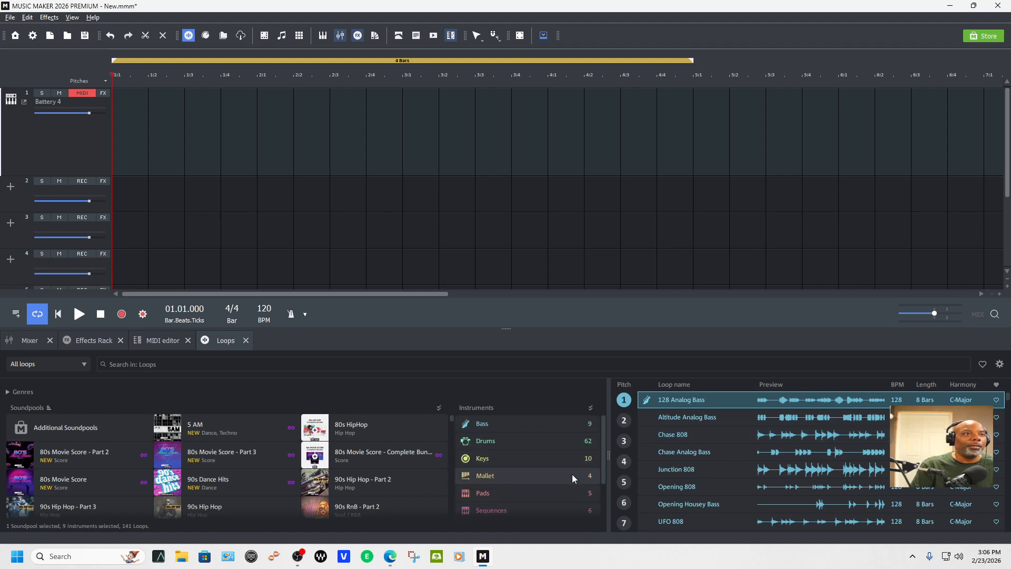
left_click(566, 457)
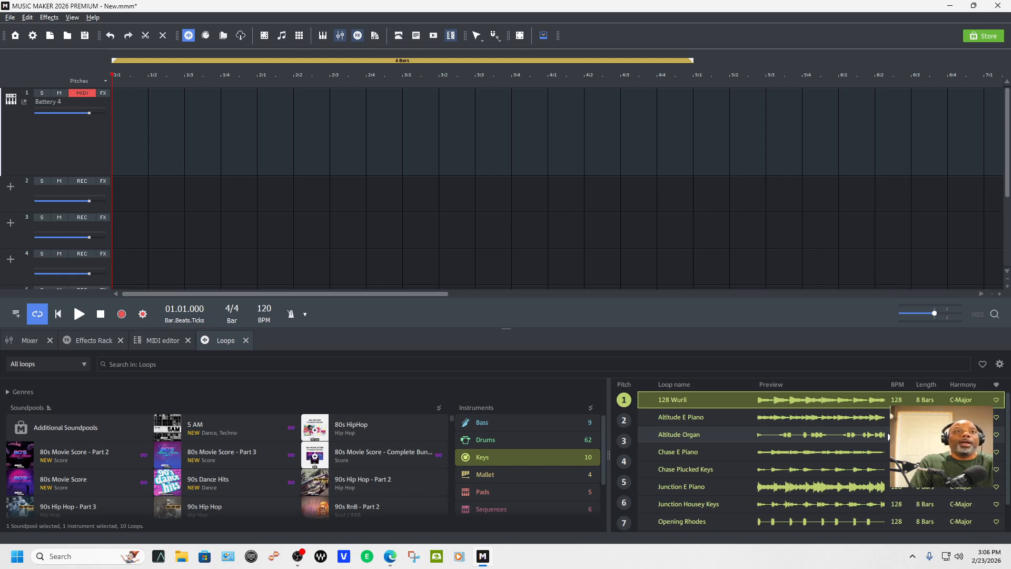
left_click(719, 435)
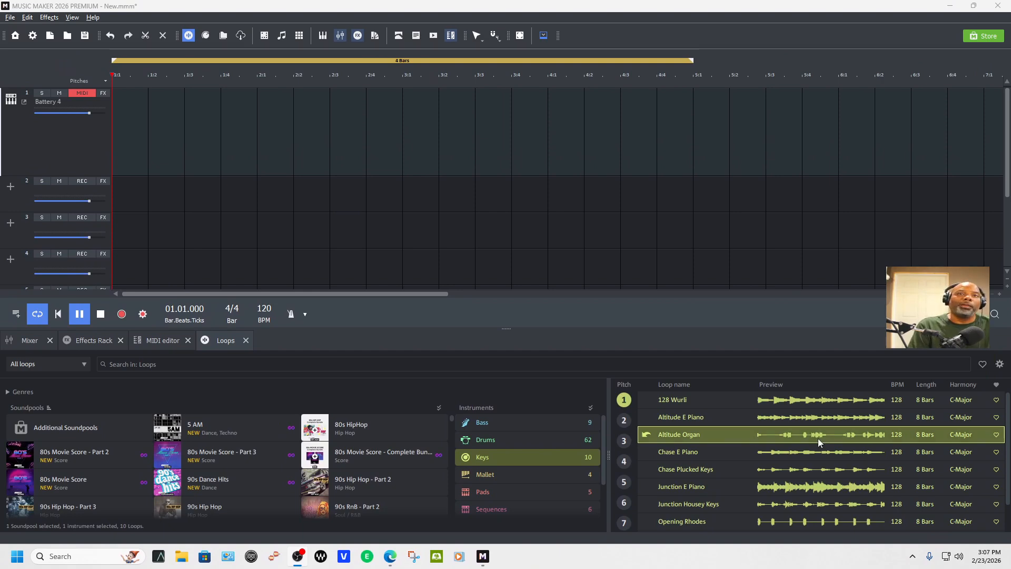
left_click(753, 418)
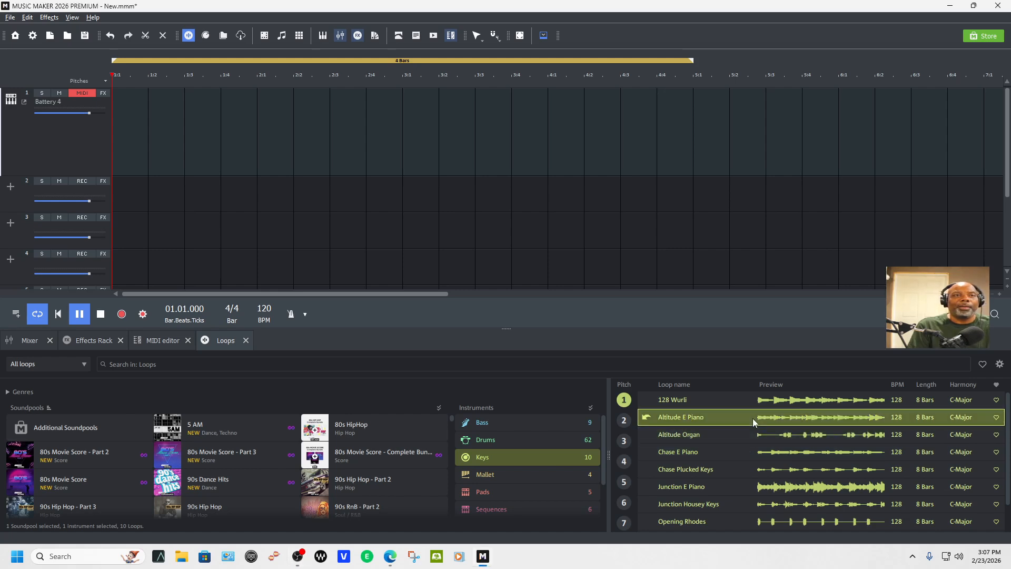
left_click(773, 401)
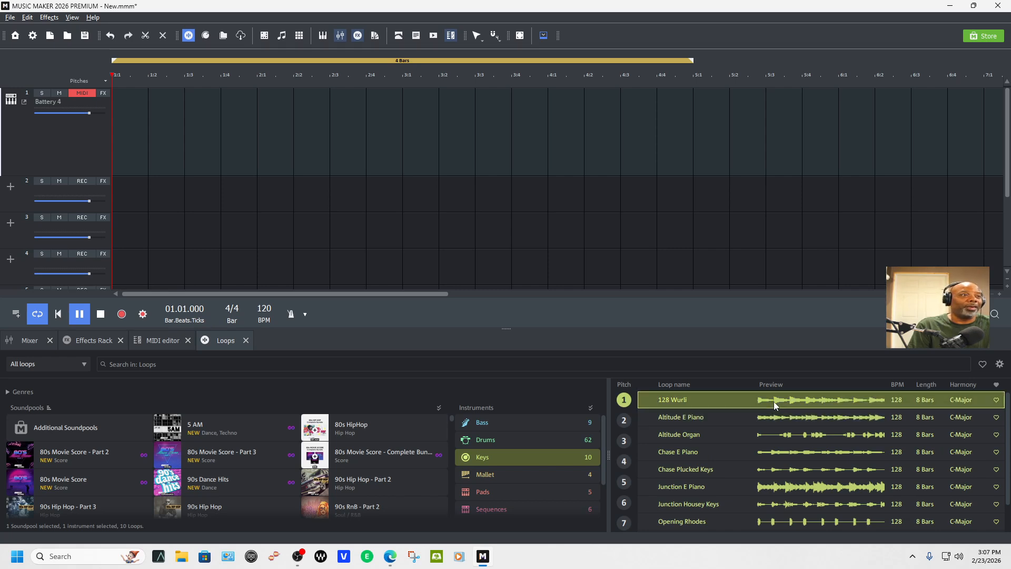
Choose the 80s HipHop Soundpool and preview its Break Point, Brassy Rag and More Chord keys loops.
left_click(368, 437)
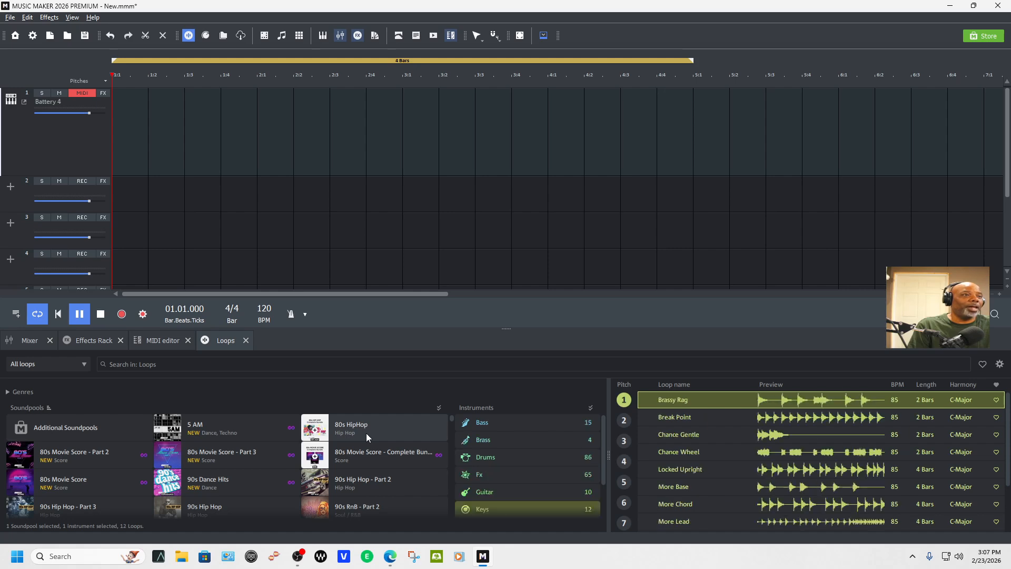
left_click(757, 416)
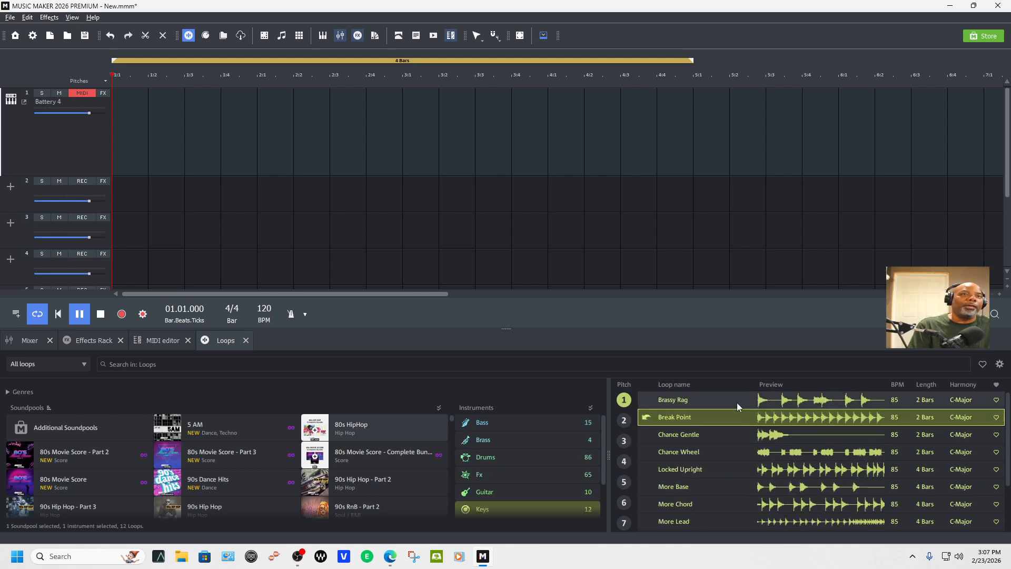
left_click(737, 403)
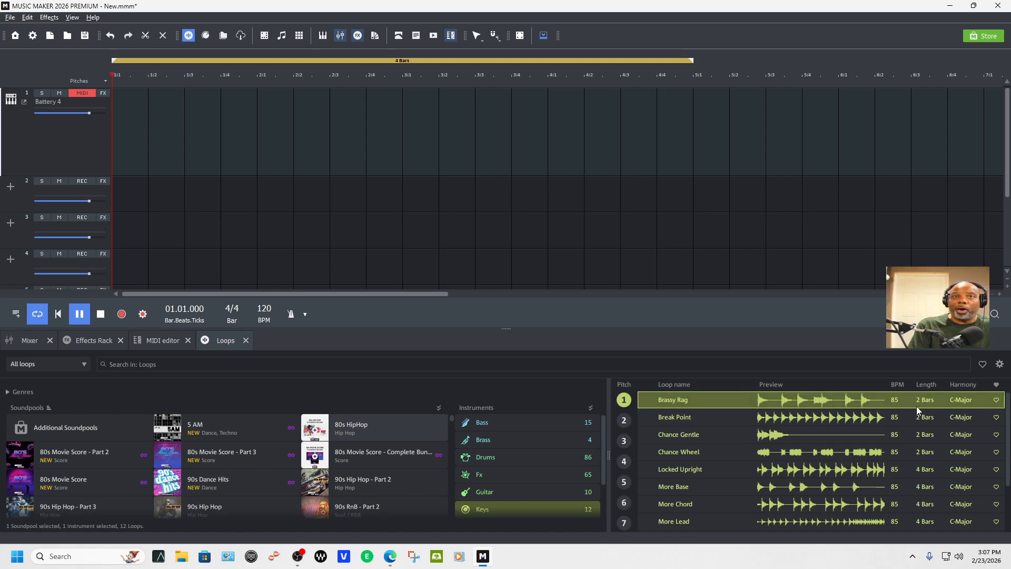
left_click(814, 505)
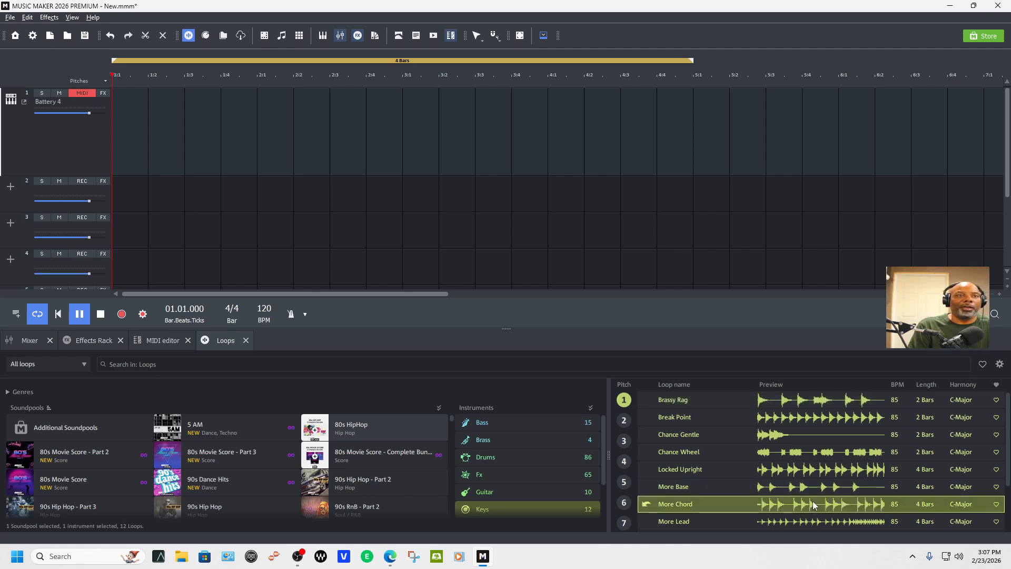
Preview the More Lead keys loop and place it on track 2 at the start of bar 1.
scroll(811, 500, "down", 2)
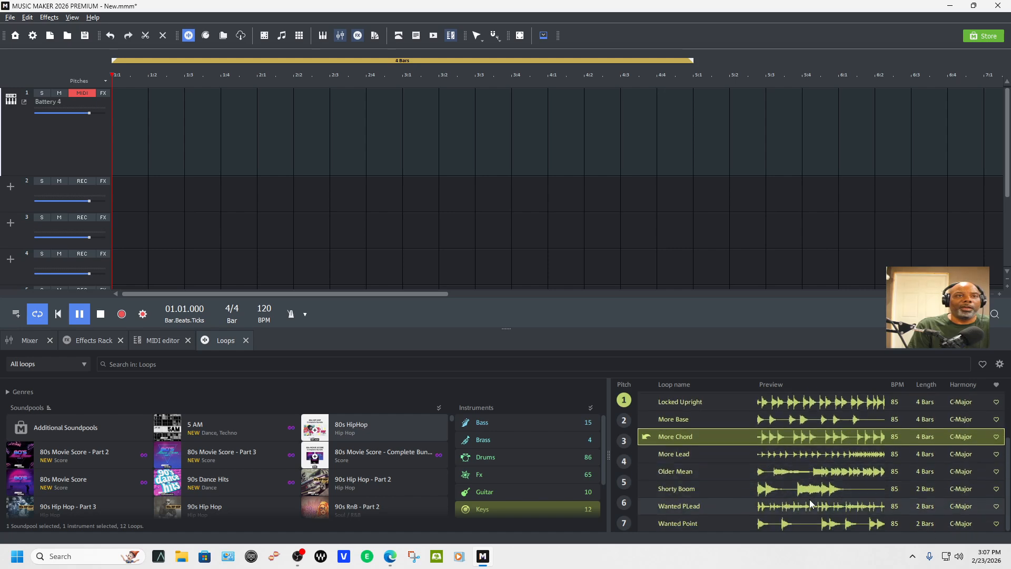
left_click(818, 457)
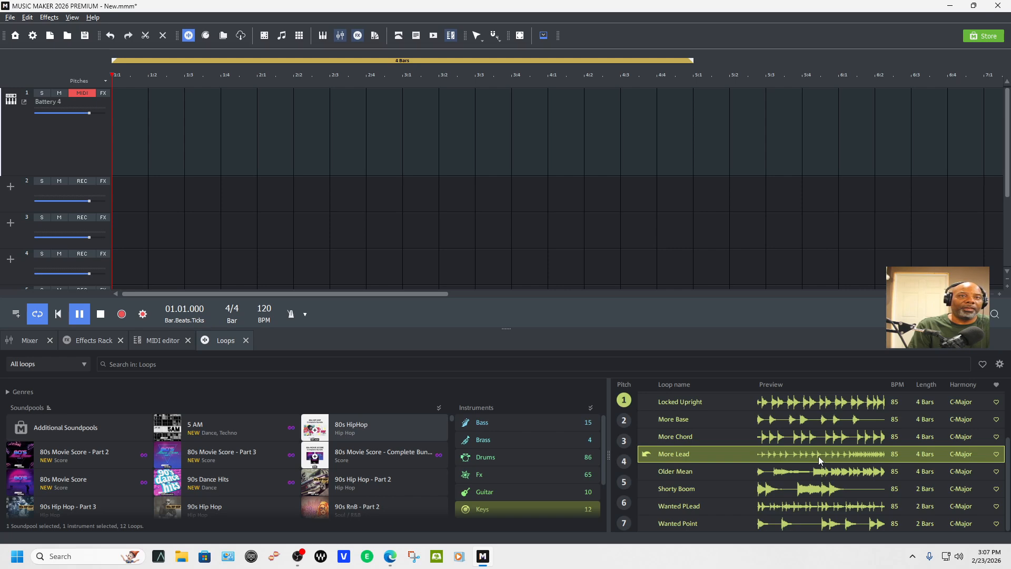
left_click_drag(818, 456, 171, 116)
scroll(865, 242, "up", 1)
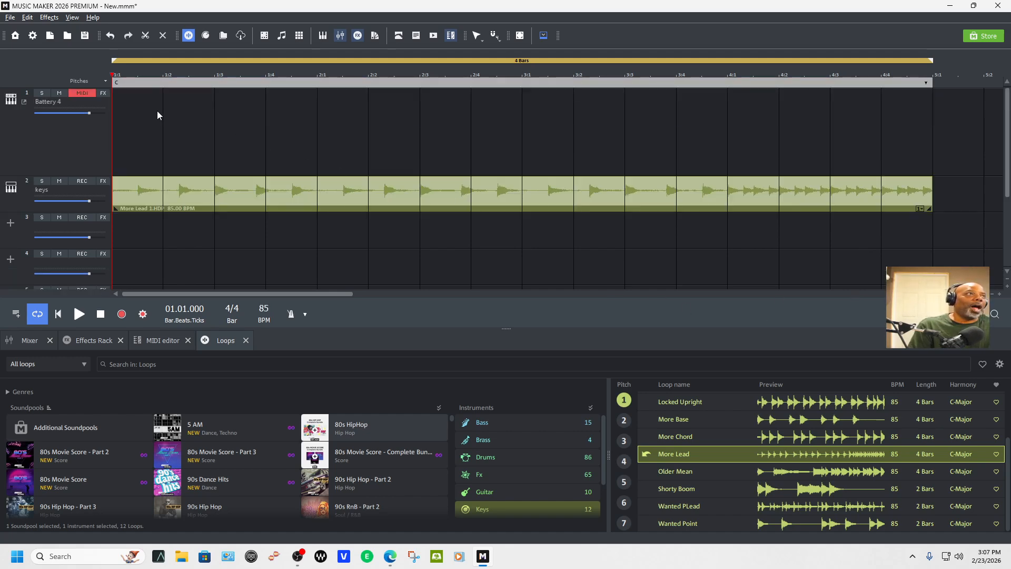
left_click(121, 86)
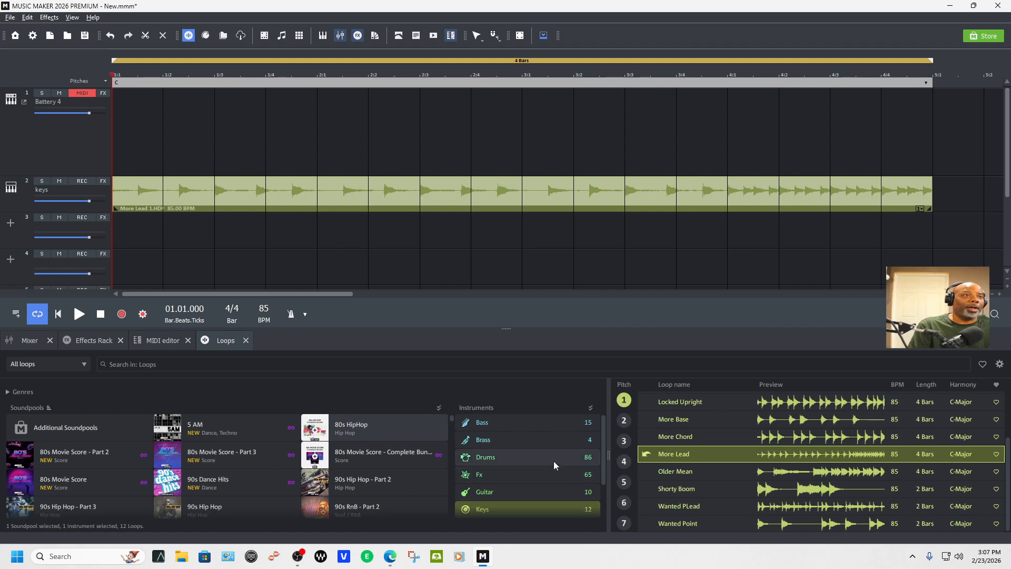
Preview the Trick Spicc and Low Cato strings loops and place Low Cato on track 3 at the start of bar 1.
scroll(557, 473, "down", 3)
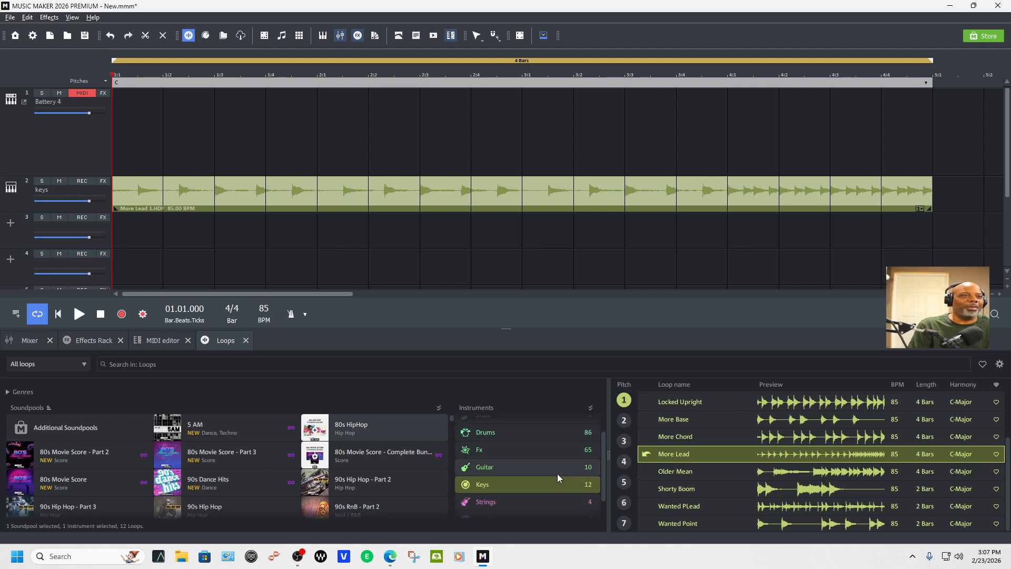
left_click(554, 477)
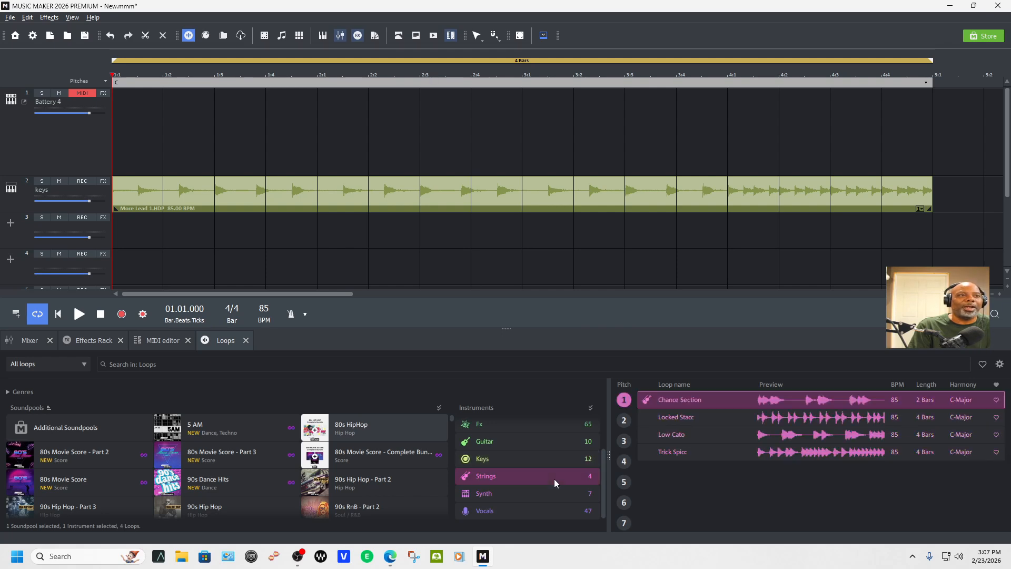
left_click(832, 454)
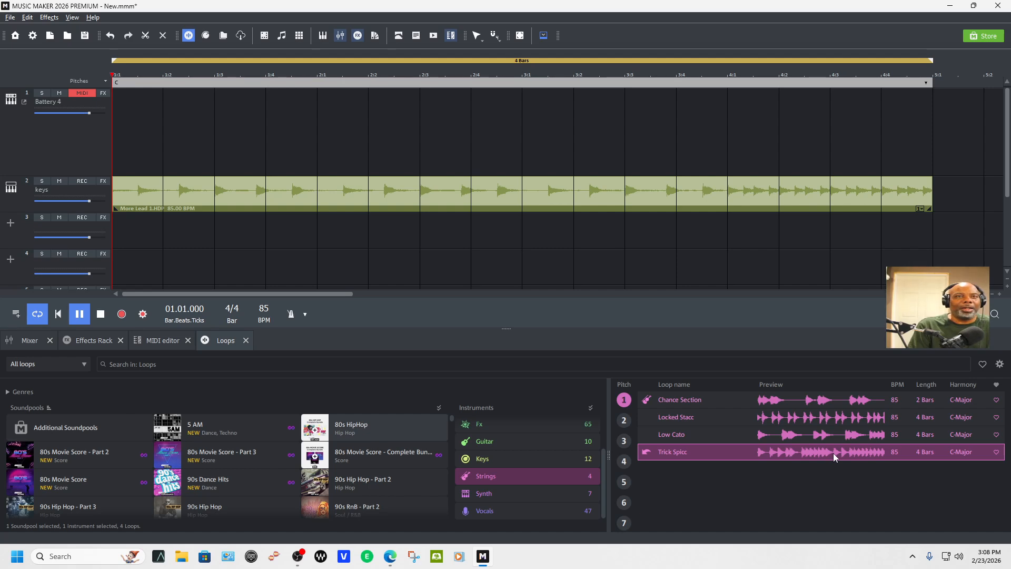
left_click(835, 438)
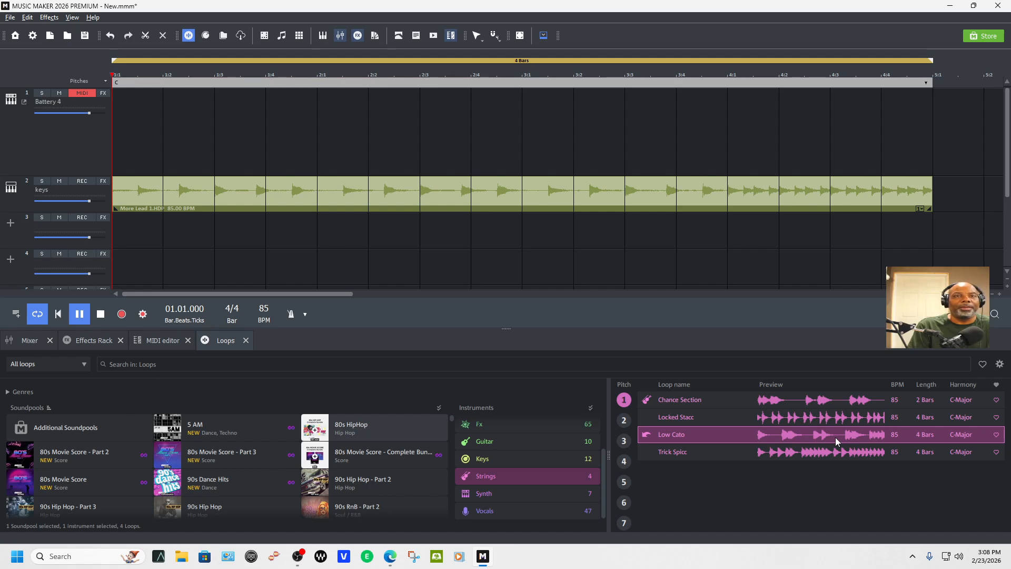
left_click_drag(829, 435, 158, 153)
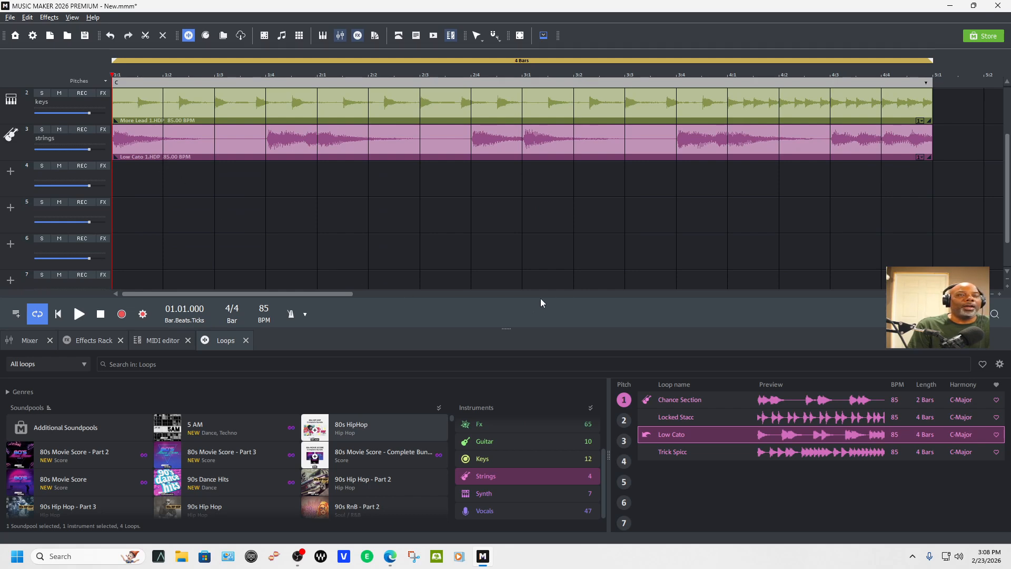
scroll(586, 272, "up", 2)
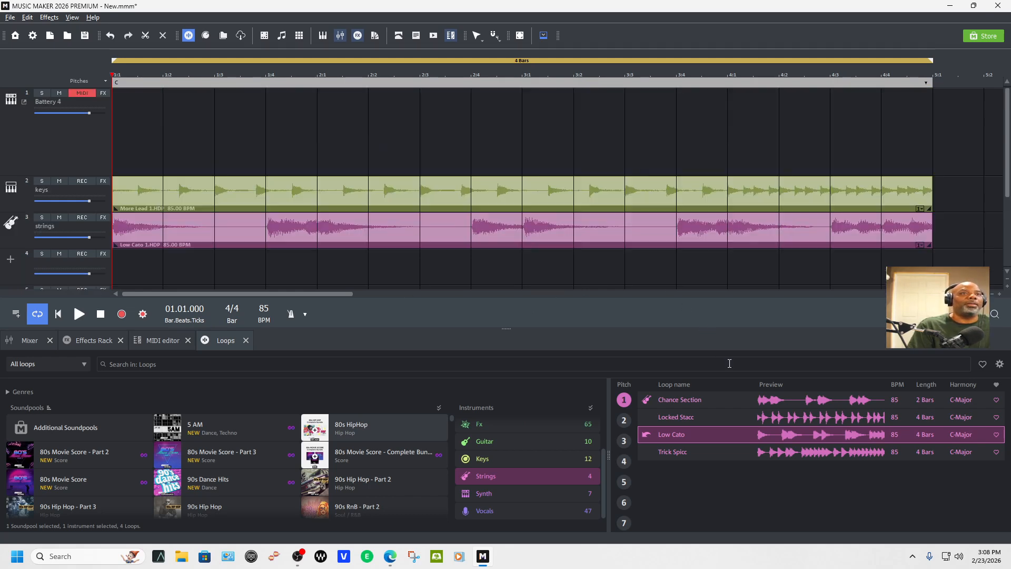
Preview the remaining strings loops, Locked Stacc and Chance Section.
left_click(751, 418)
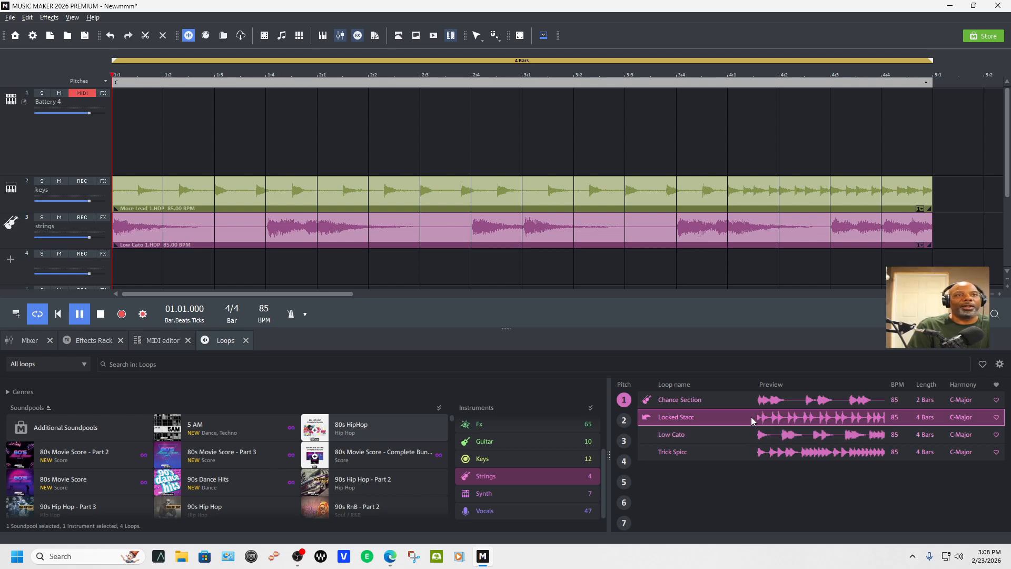
left_click(775, 398)
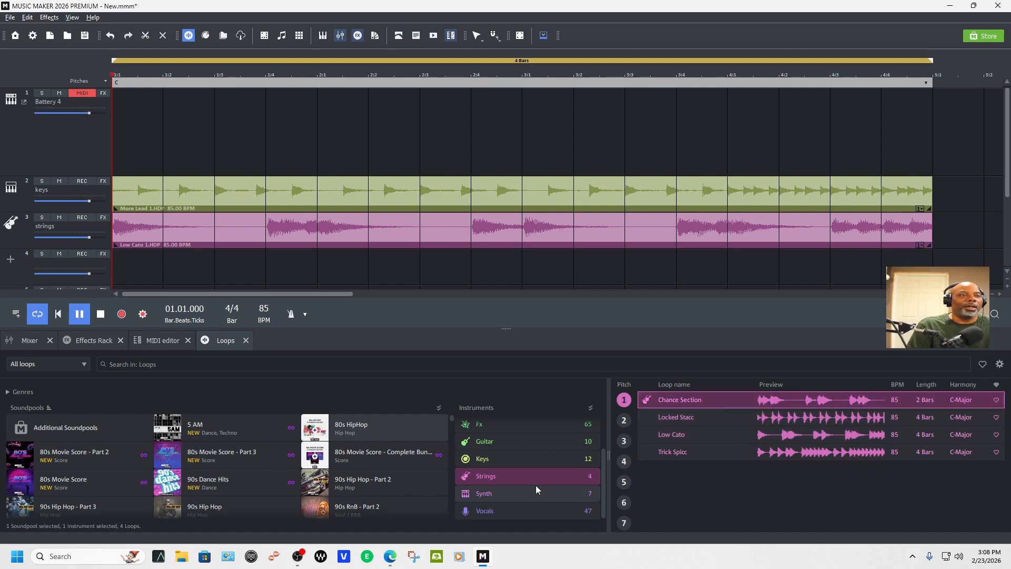
List the Fx loops, preview several scratch loops and place Bassdrum Scr C on track 4 at the start of bar 1.
left_click(529, 429)
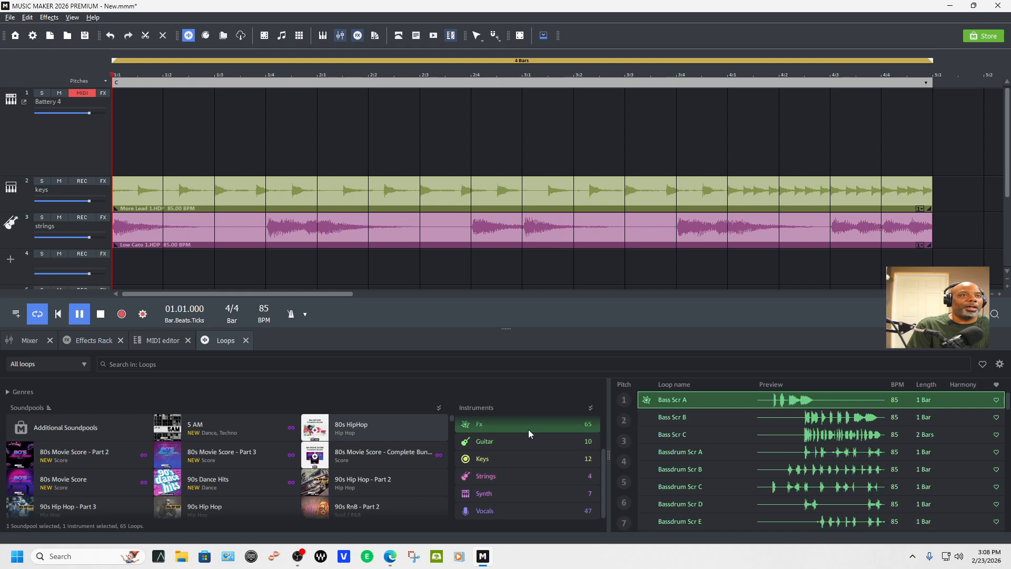
left_click(106, 317)
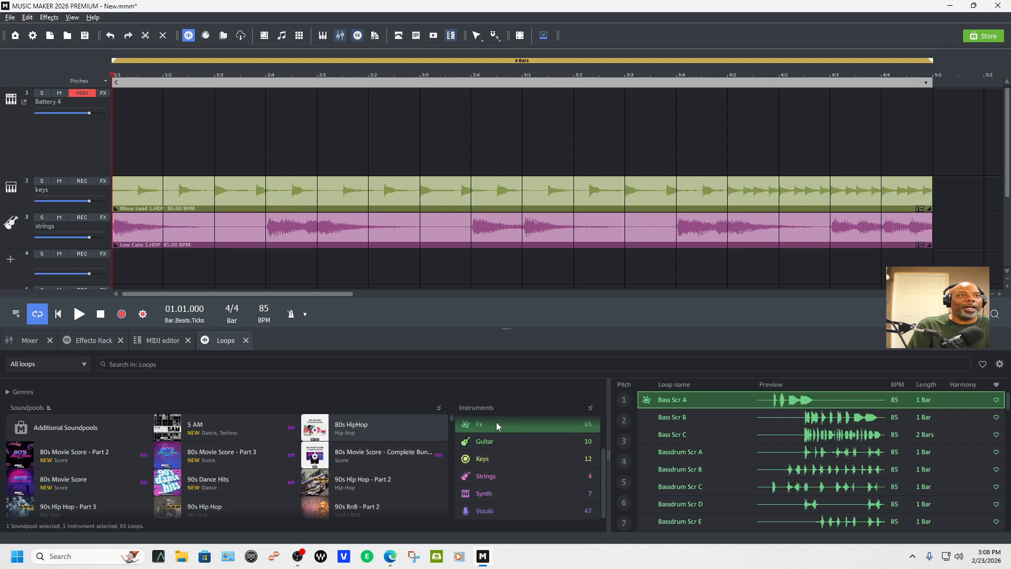
left_click_drag(689, 422, 690, 463)
left_click(687, 454)
left_click(700, 480)
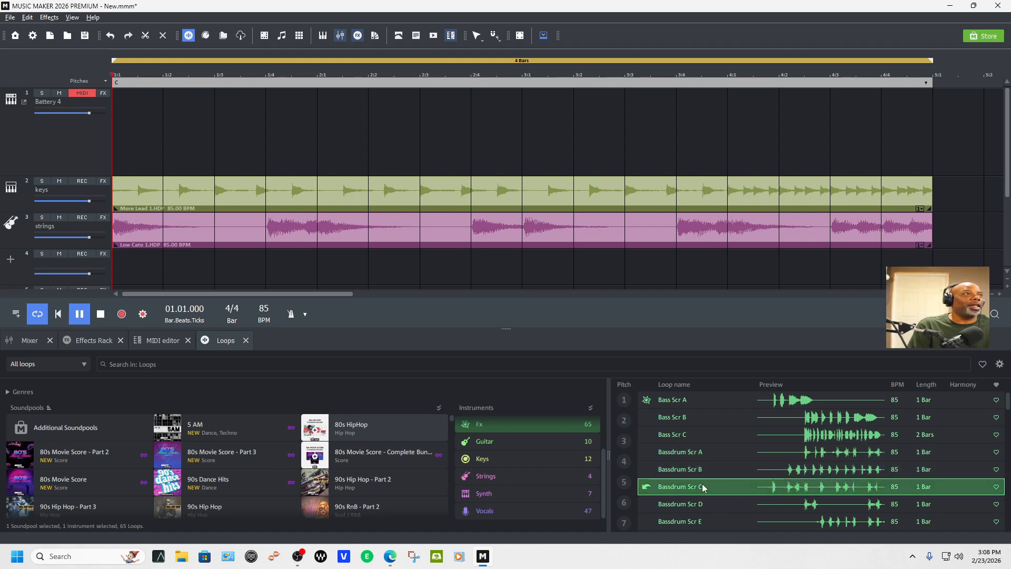
left_click_drag(703, 484, 140, 108)
scroll(424, 286, "up", 2)
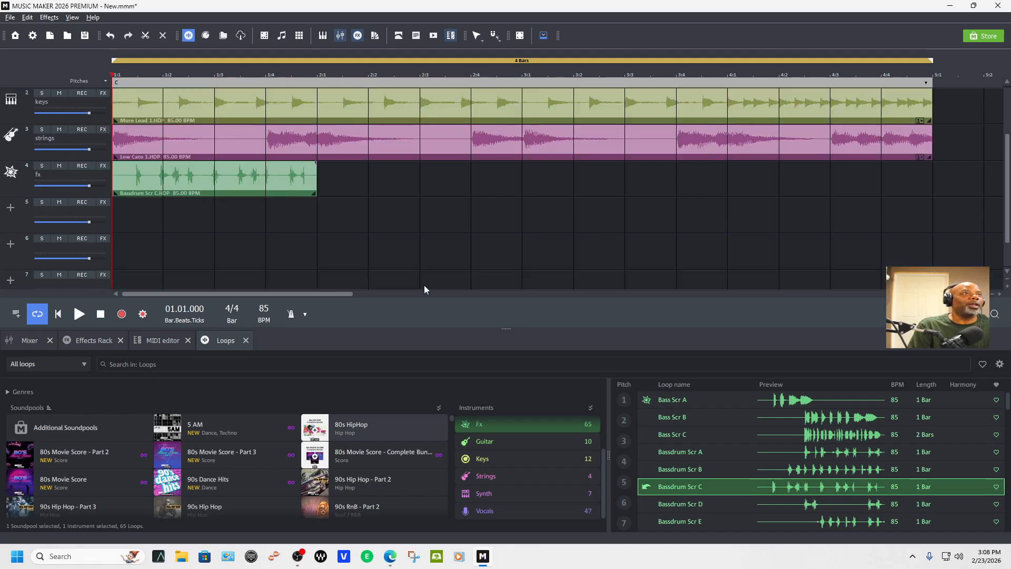
Duplicate the Bassdrum Scr C loop three times to fill the four-bar range and play back the arrangement.
left_click(236, 192)
scroll(237, 192, "up", 2)
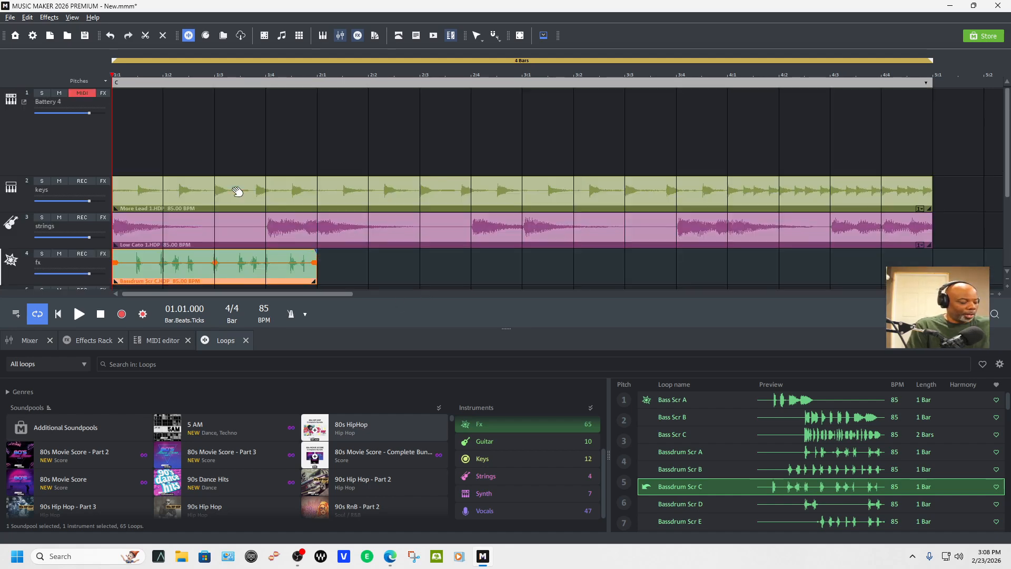
key("ctrl+d")
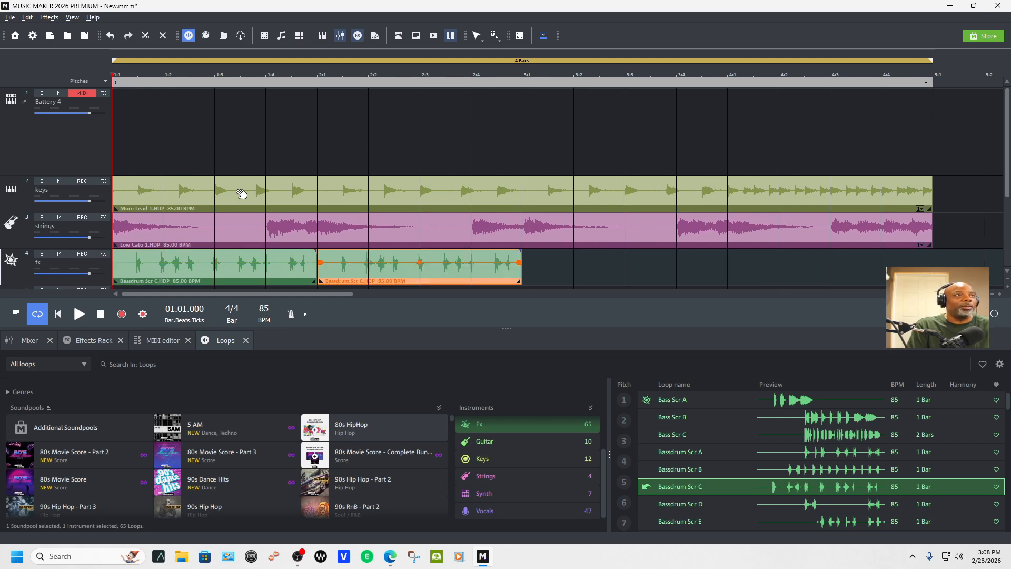
key("ctrl+d")
key("ctrl+d")
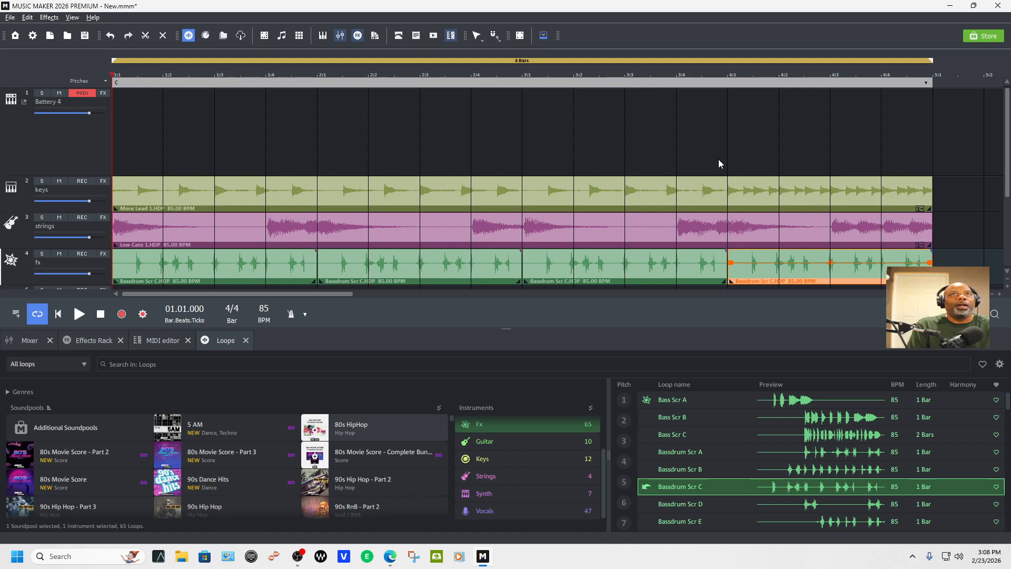
key("space")
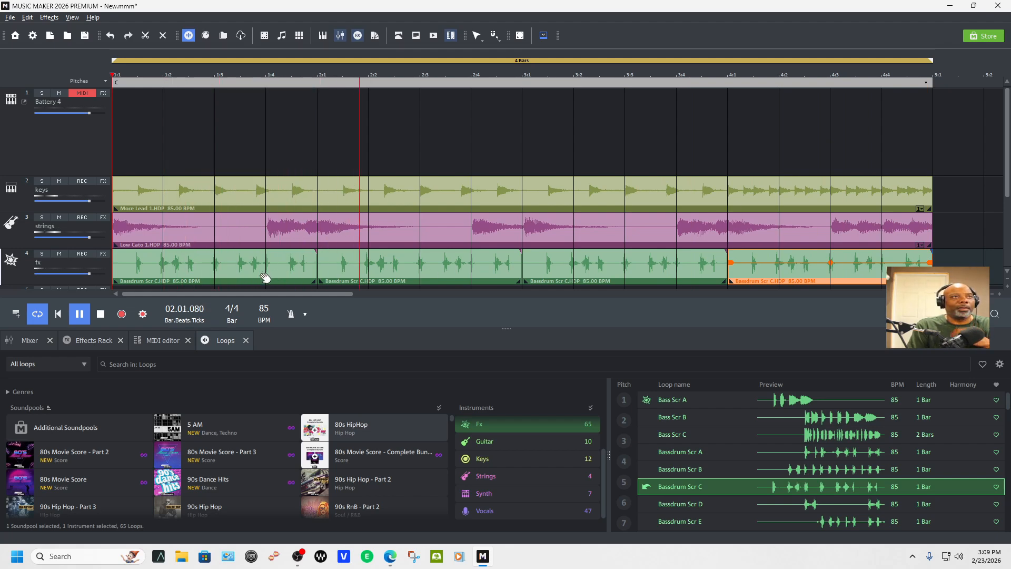
key("space")
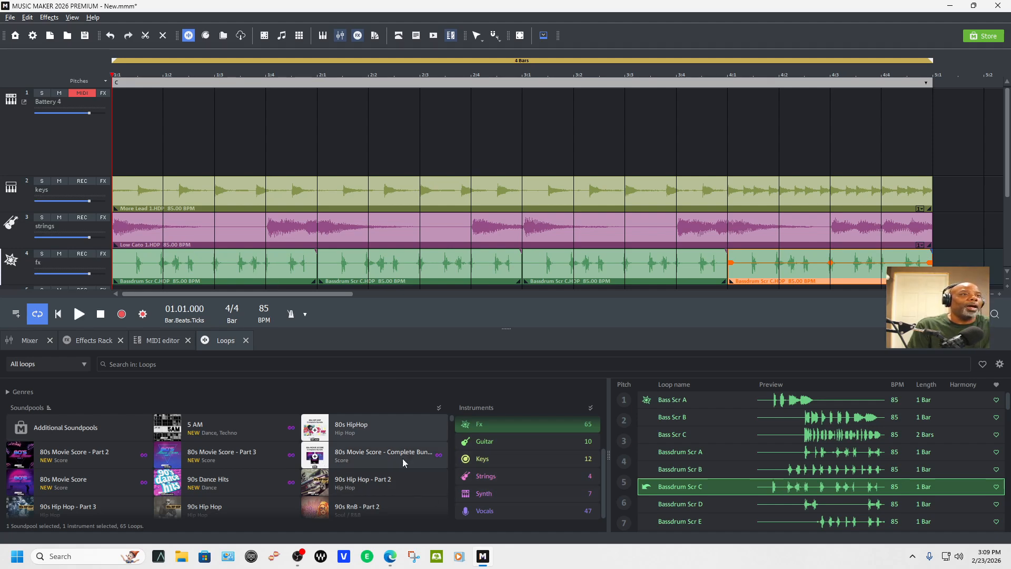
List the Drums loops of the 80s HipHop Soundpool and preview the Brassy Cow C loop.
scroll(505, 445, "up", 2)
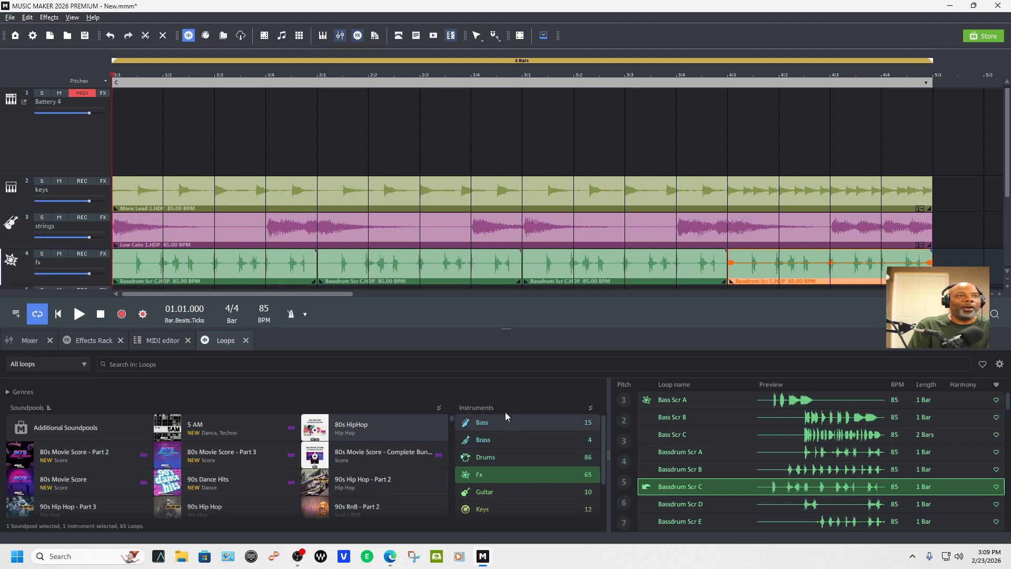
left_click(502, 457)
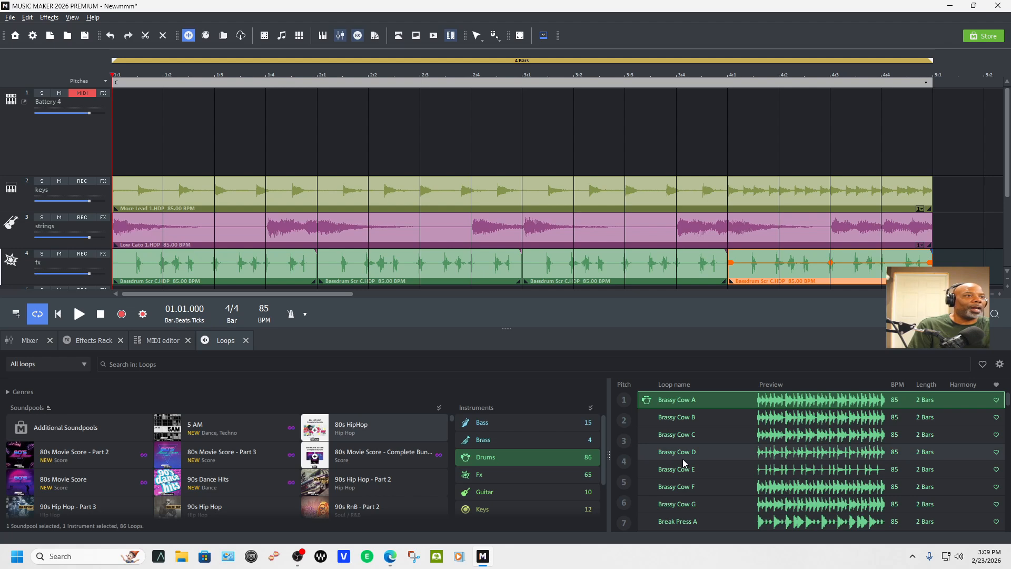
left_click(774, 438)
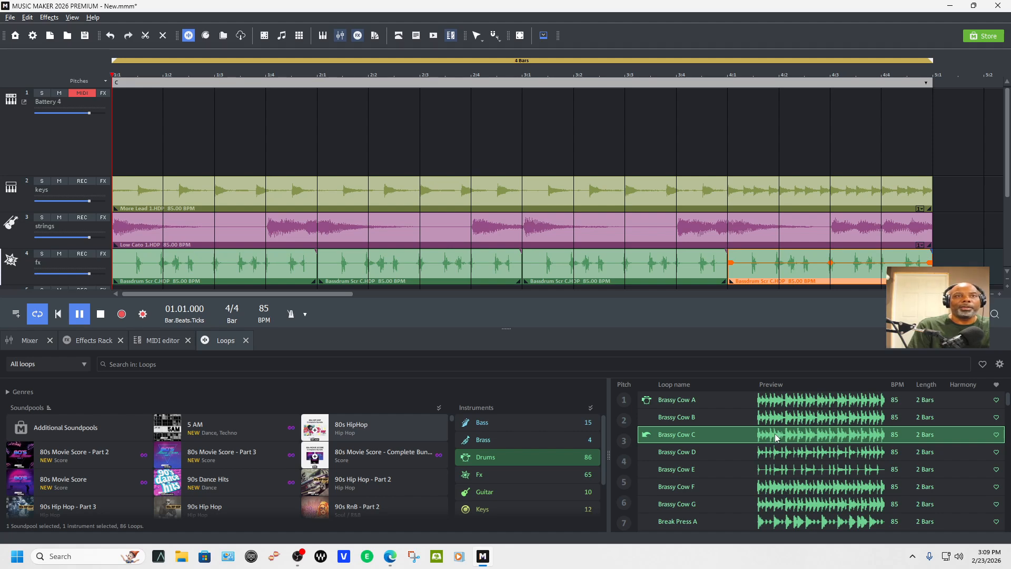
scroll(774, 434, "down", 2)
scroll(954, 236, "down", 2)
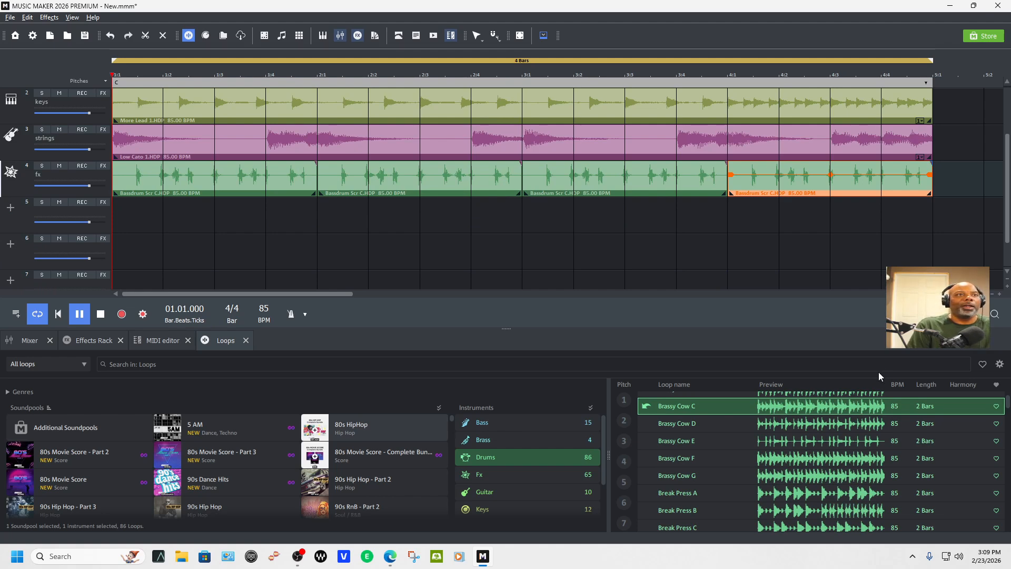
left_click(834, 408)
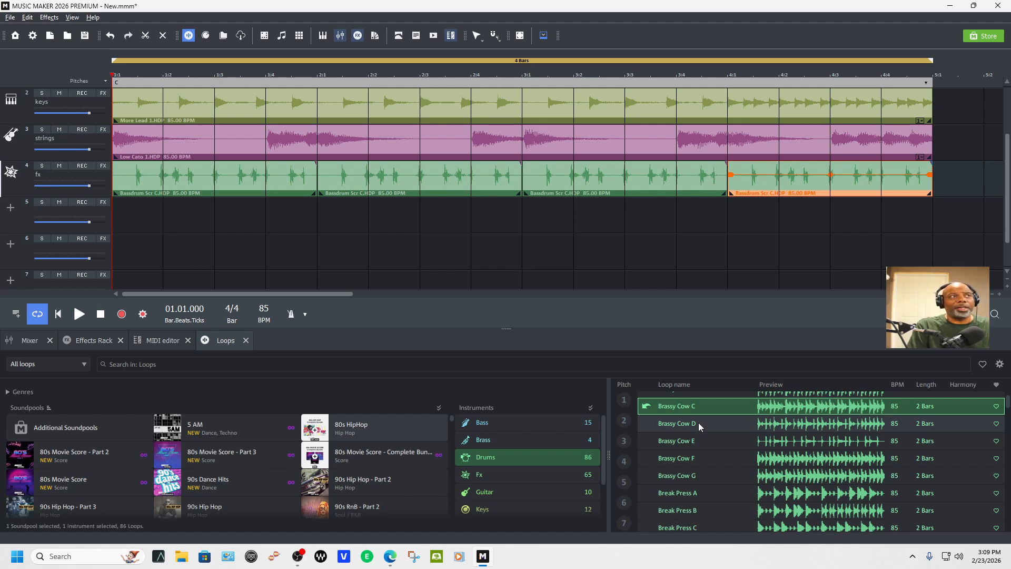
Preview the Brassy Cow D, E and G drum loops against the running arrangement, and stop playback.
key("space")
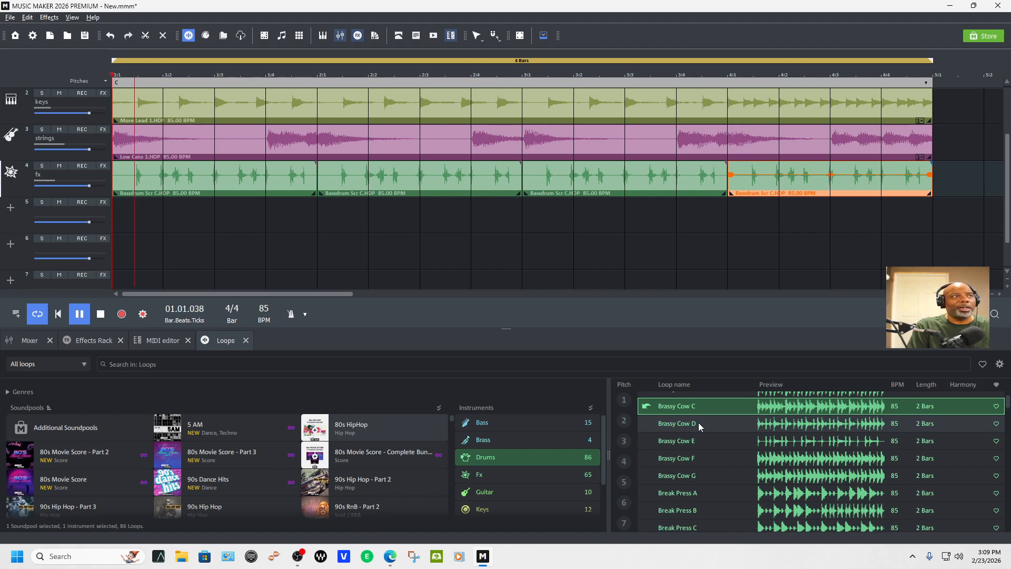
left_click(765, 428)
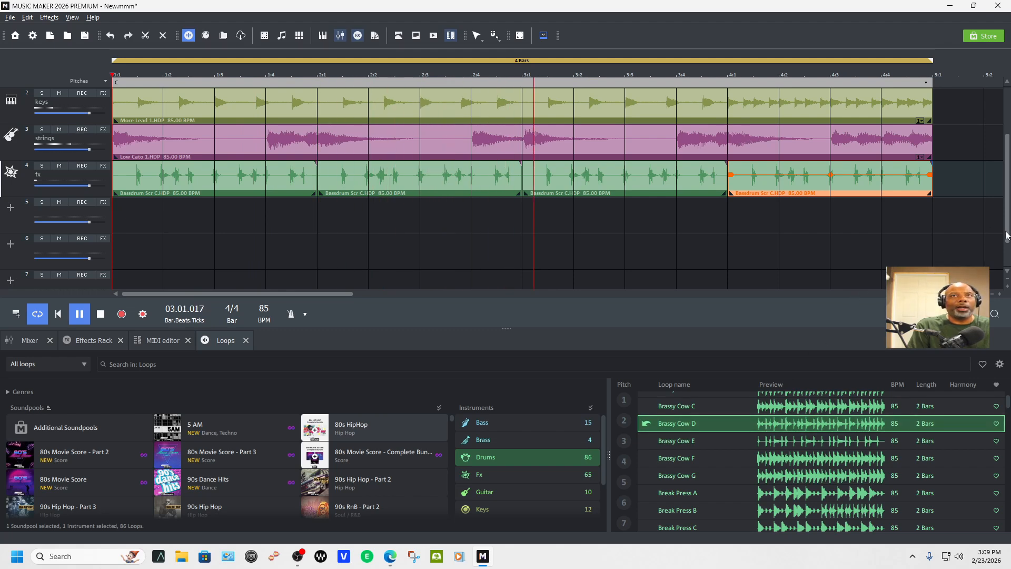
left_click_drag(1007, 235, 1004, 197)
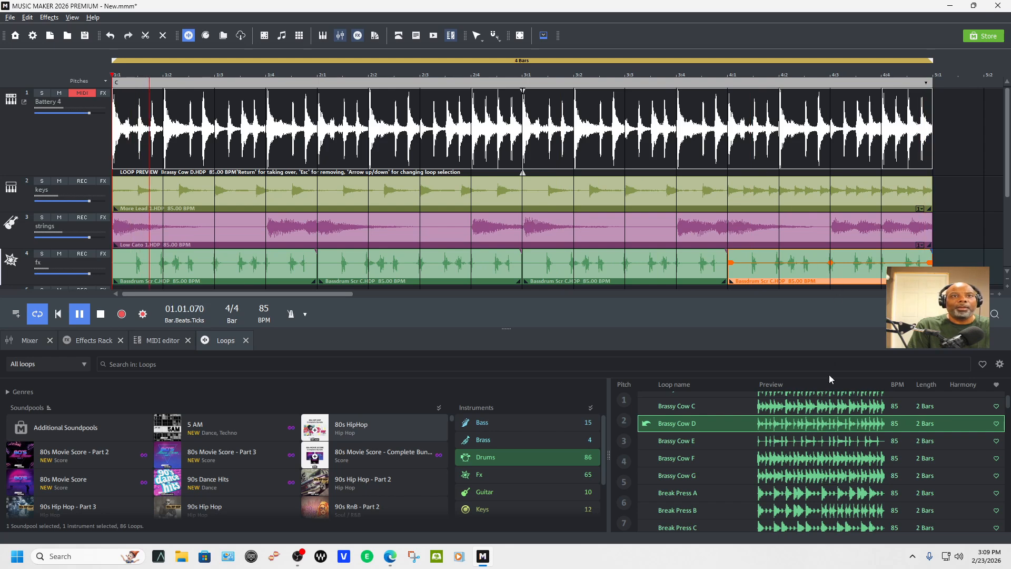
left_click(817, 441)
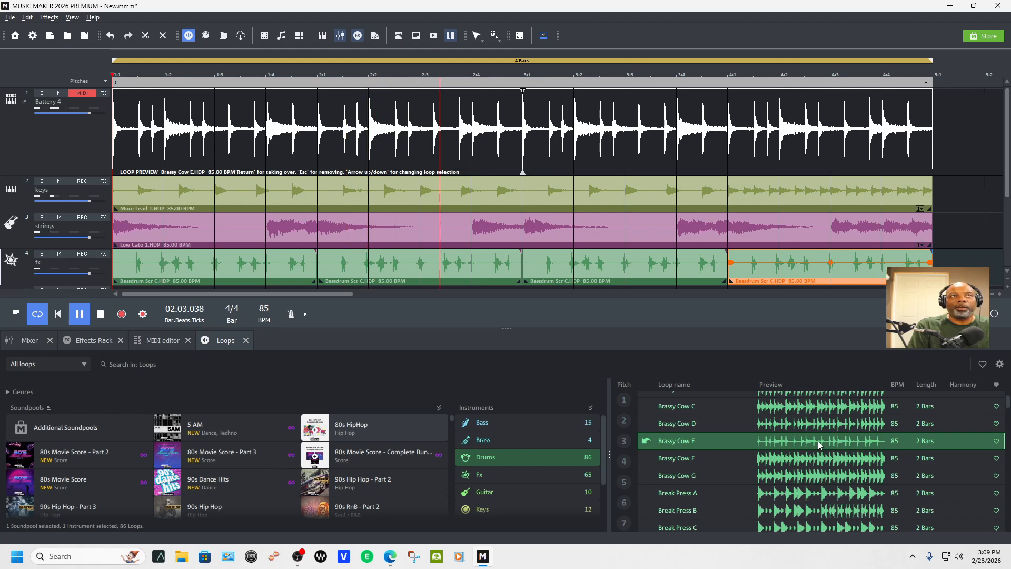
left_click(812, 475)
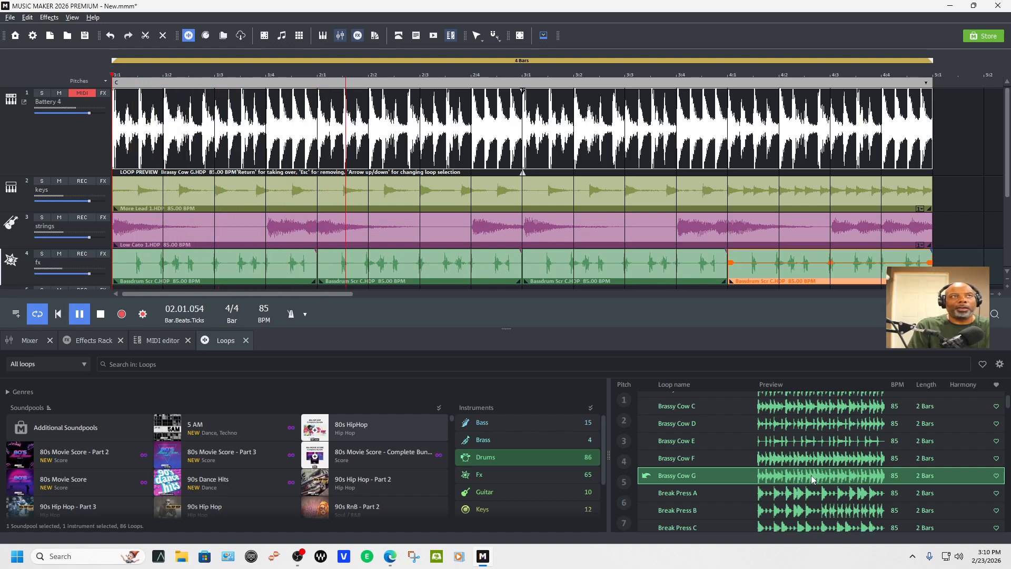
key("Escape")
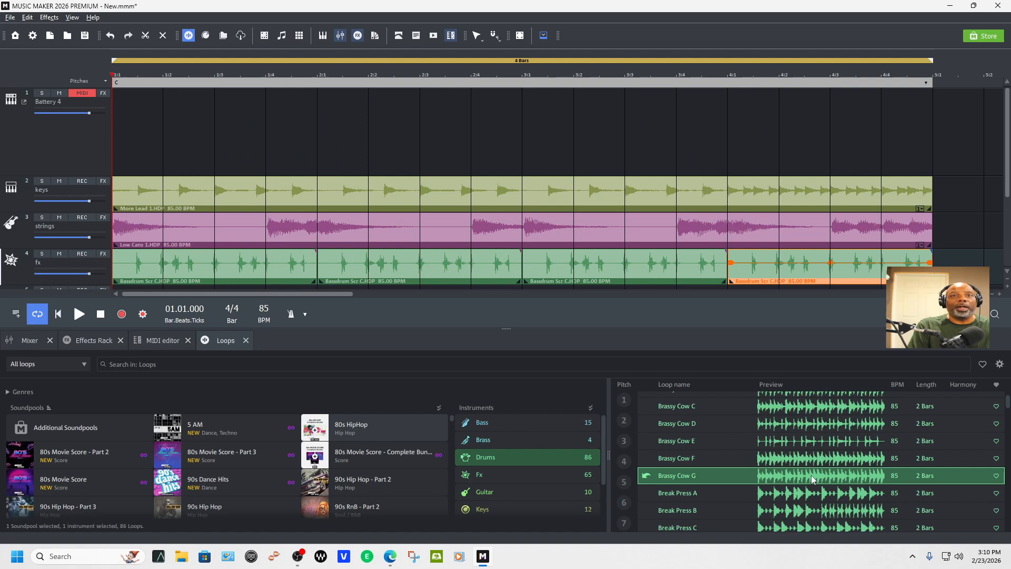
Place the Brassy Cow G loop on track 5 at the start of bar 1 and duplicate it to fill the four bars.
left_click(811, 475)
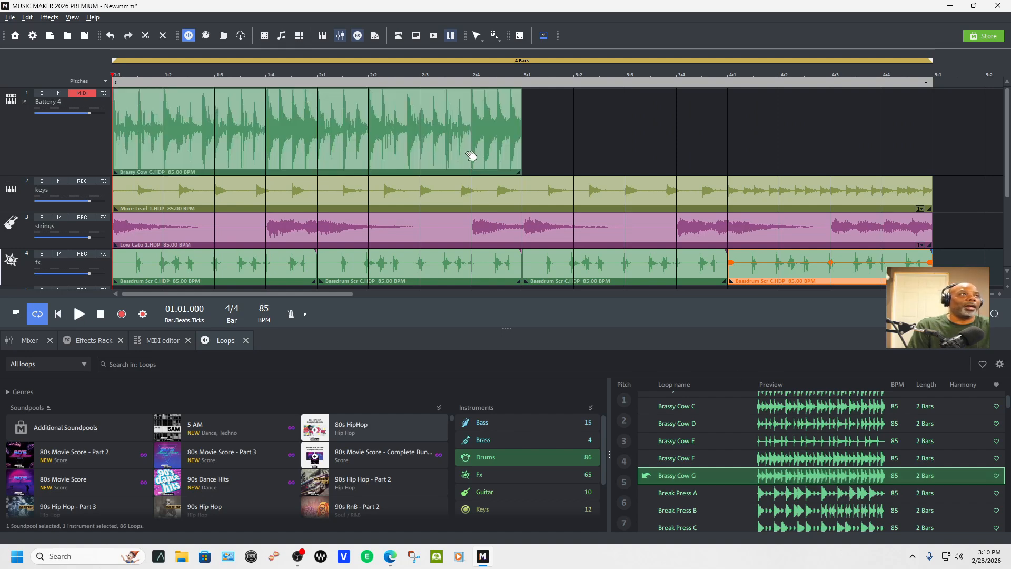
scroll(467, 158, "down", 3)
scroll(467, 158, "up", 3)
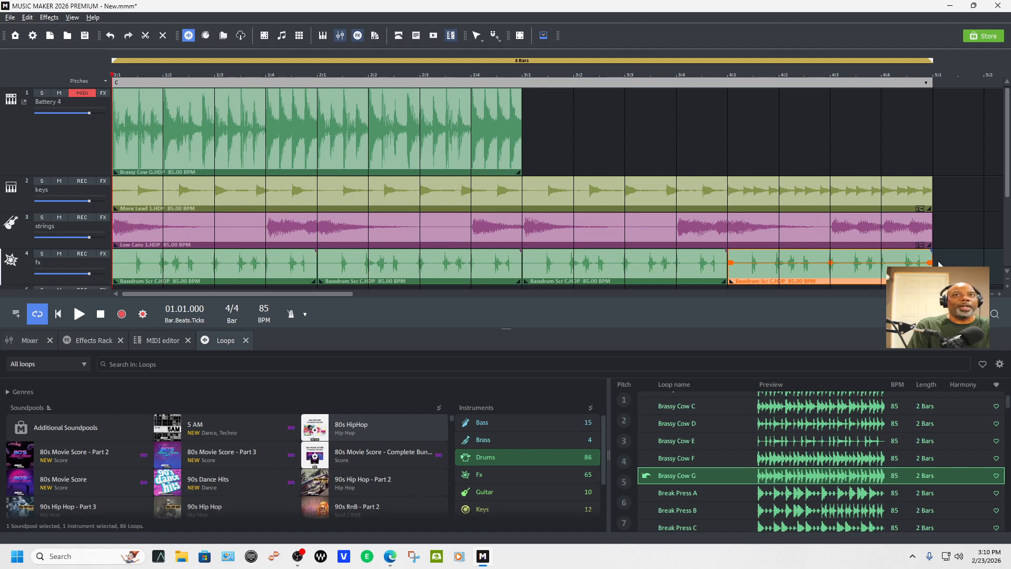
left_click(1007, 281)
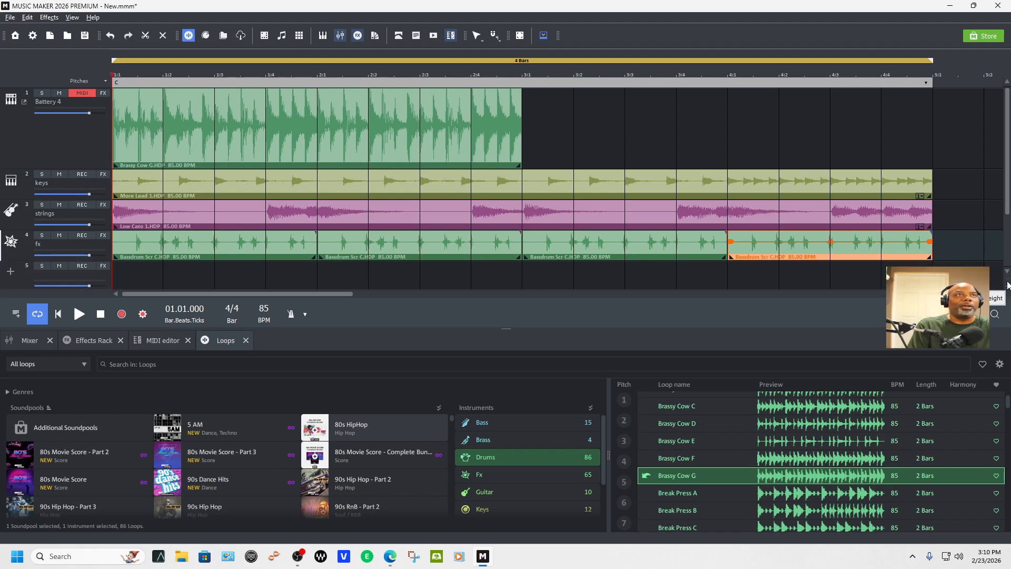
left_click(1007, 285)
left_click_drag(390, 144, 355, 264)
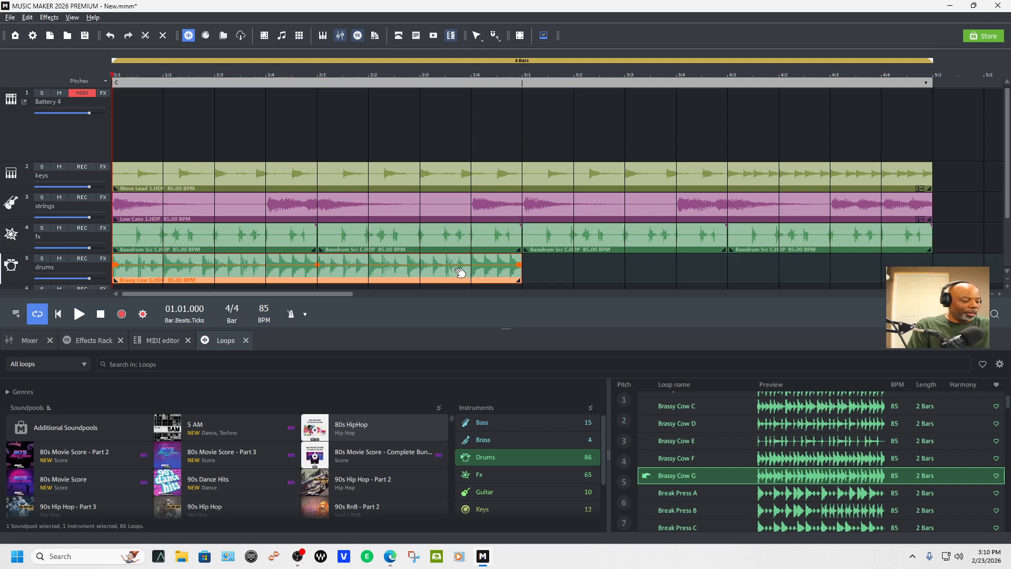
key("ctrl+d")
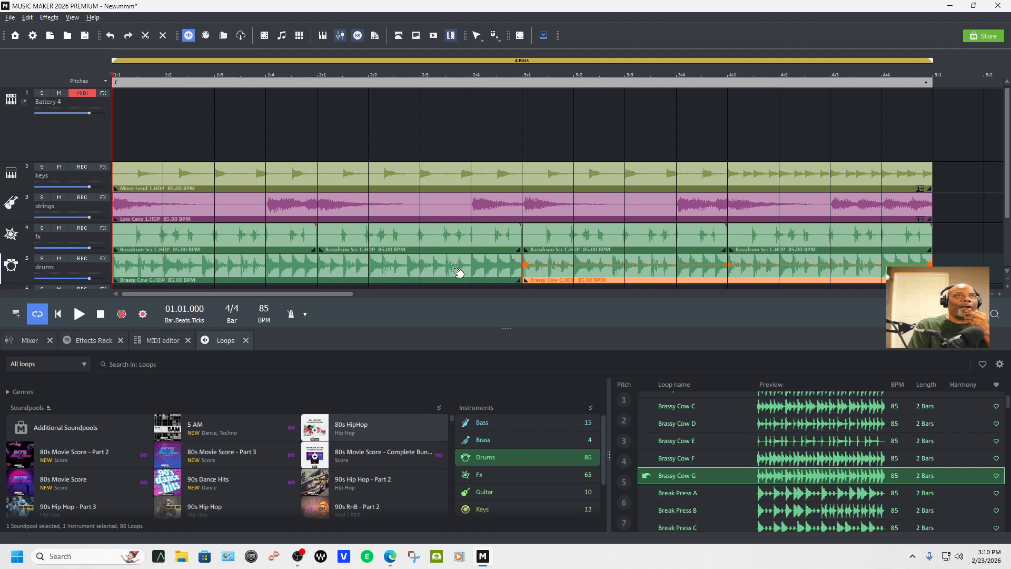
Play back the four-bar arrangement with the drums, viewed in the wider timeline, and stop it.
left_click(994, 294)
left_click(994, 295)
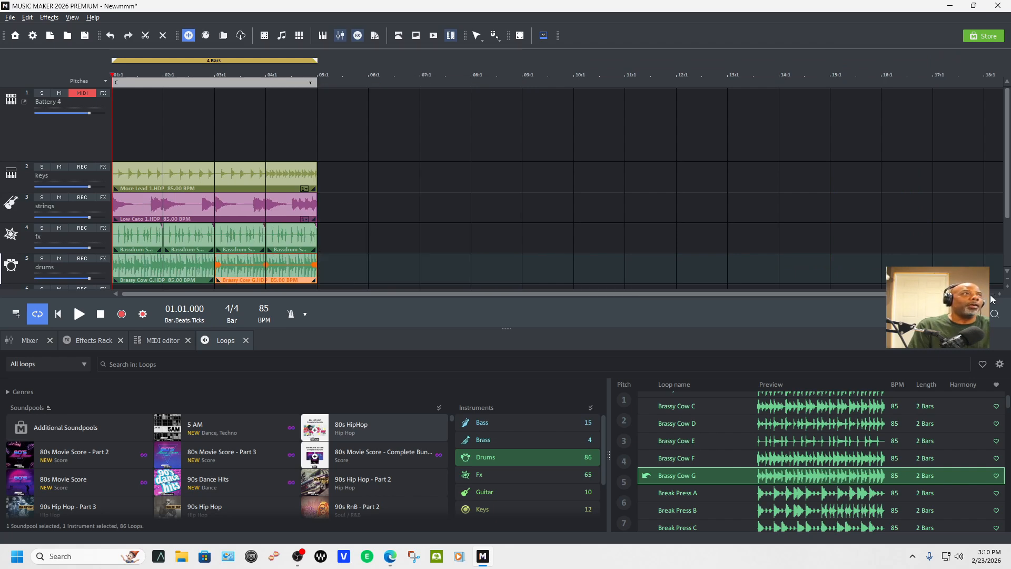
key("space")
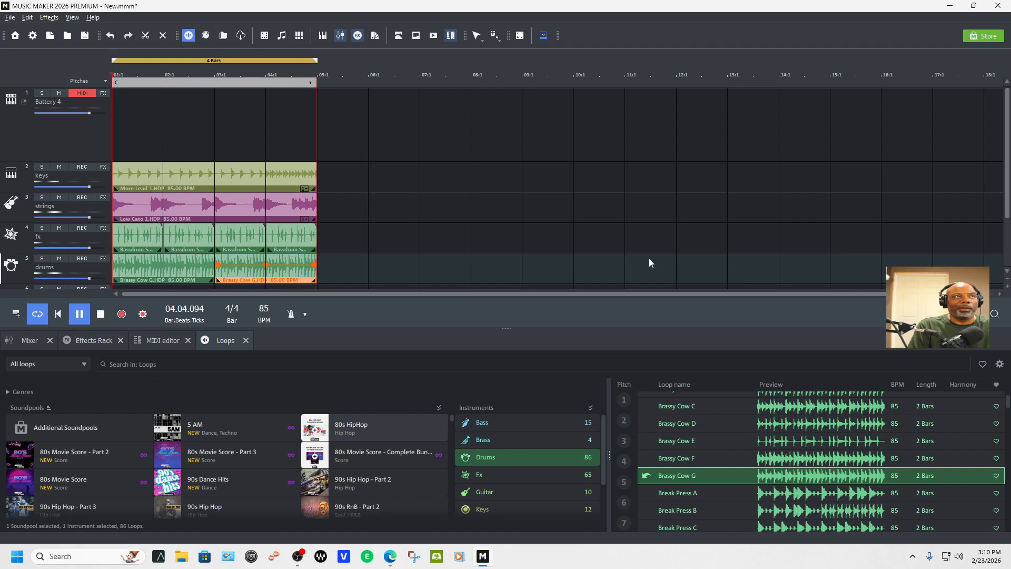
key("space")
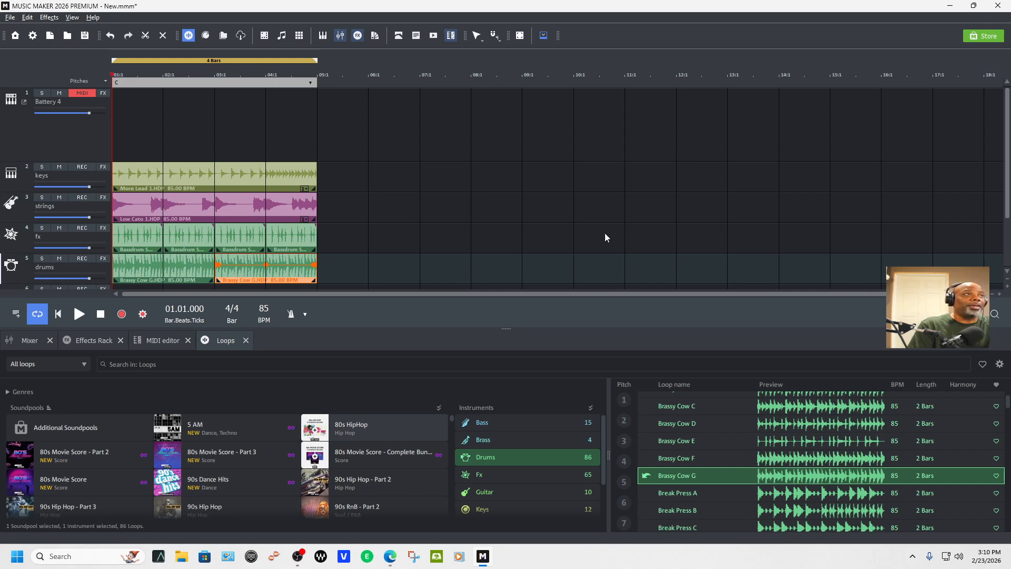
Select all four Bassdrum Scr C loops on the fx track and lower their volume slightly together during playback.
left_click(210, 183)
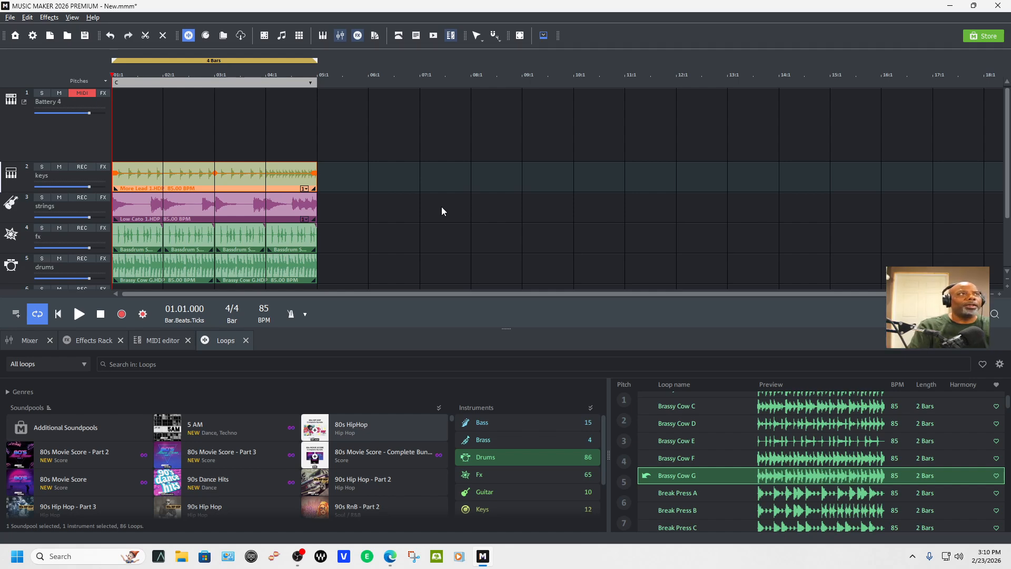
left_click(273, 213)
left_click(242, 243)
left_click_drag(347, 246, 206, 246)
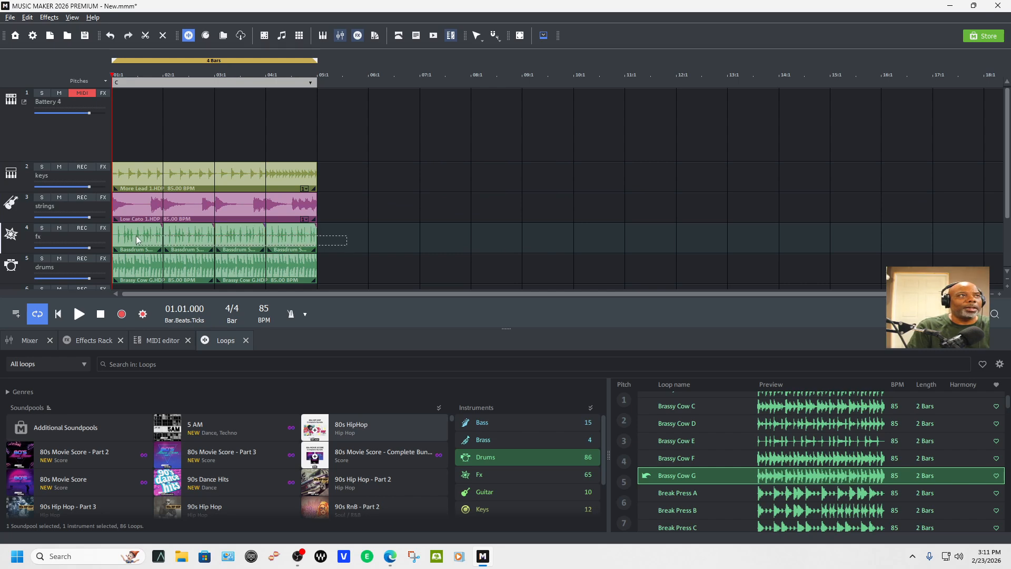
left_click_drag(126, 241, 124, 238)
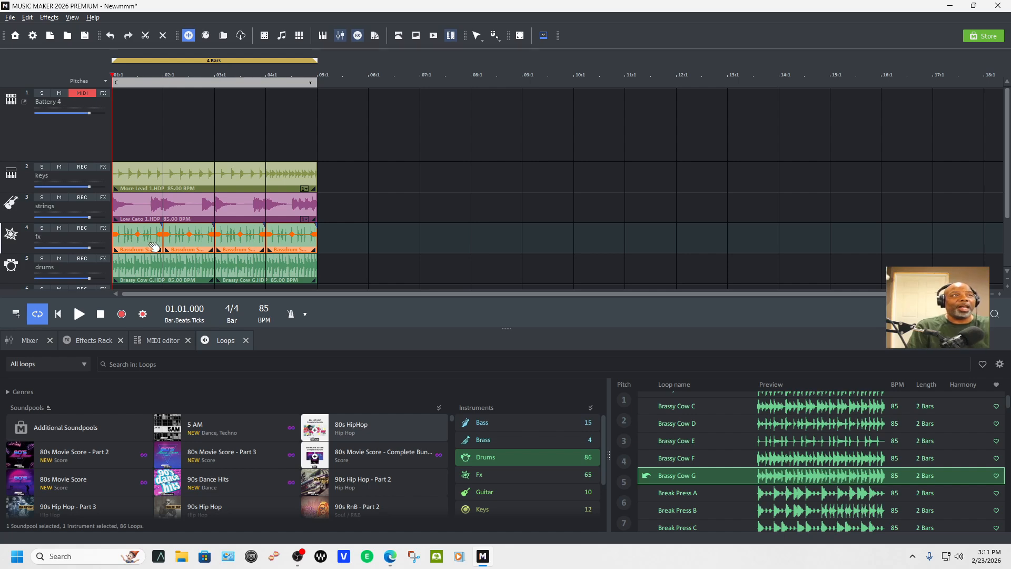
mouse_move(187, 234)
left_mouse_down()
mouse_move(187, 248)
mouse_move(187, 234)
left_mouse_up()
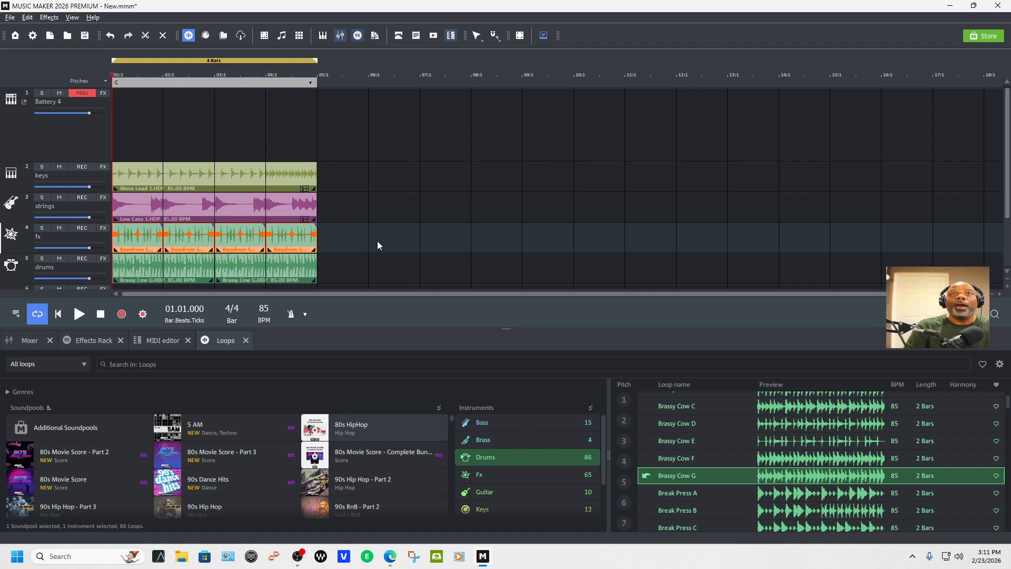
key("space")
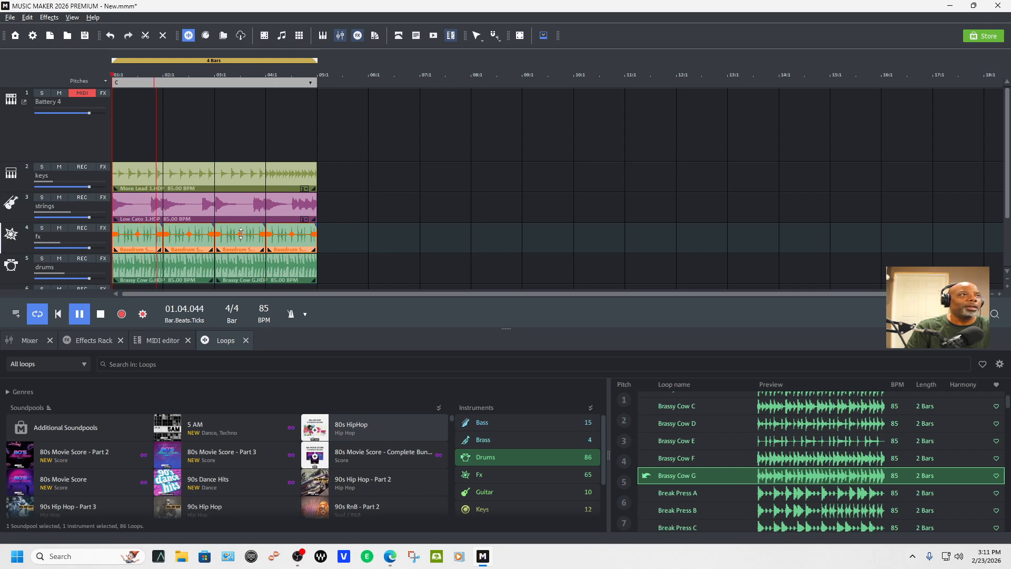
left_click_drag(241, 235, 243, 236)
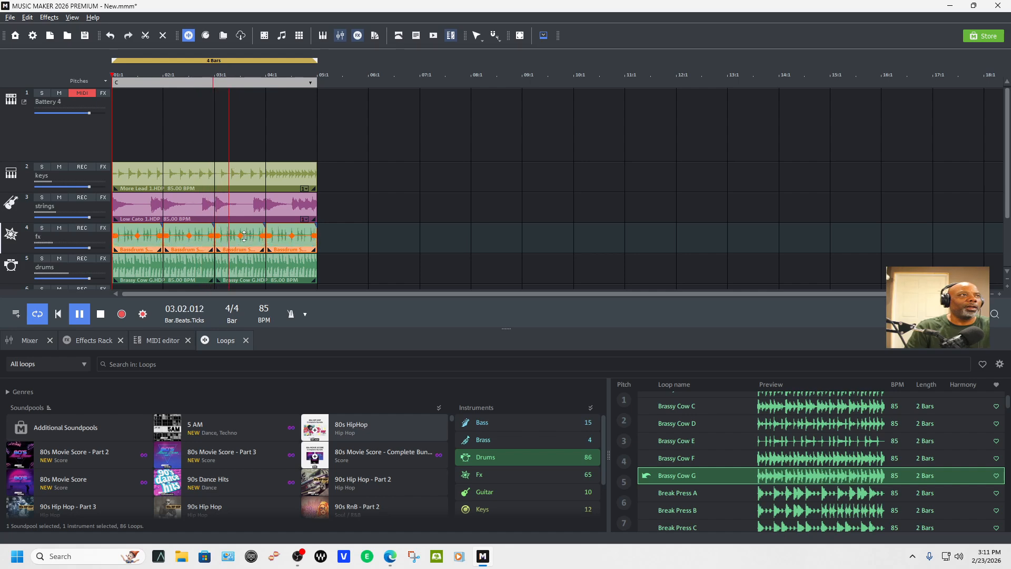
Select both Brassy Cow G loops on the drums track and lower their volume strongly together.
left_click(353, 270)
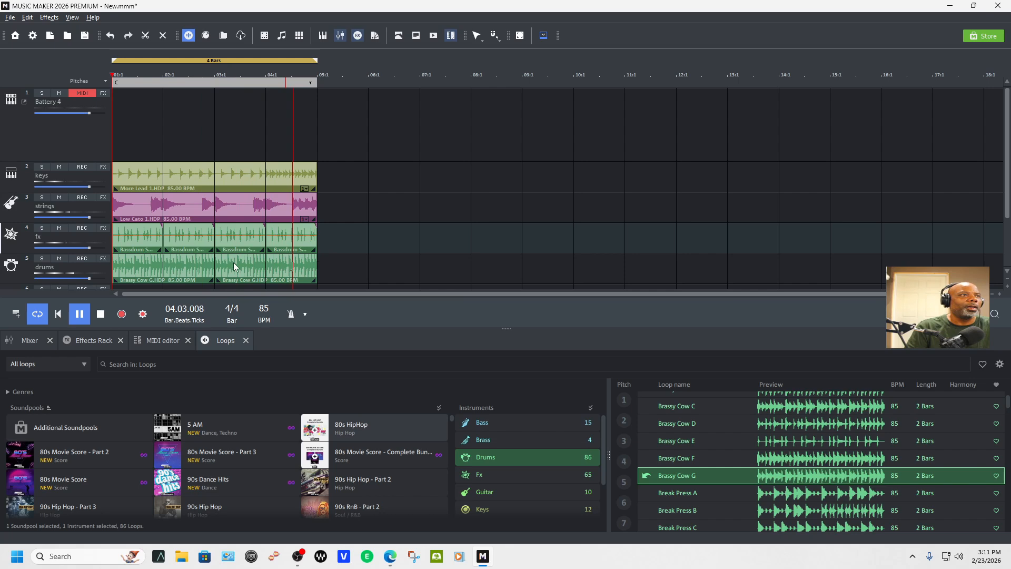
left_click(189, 265)
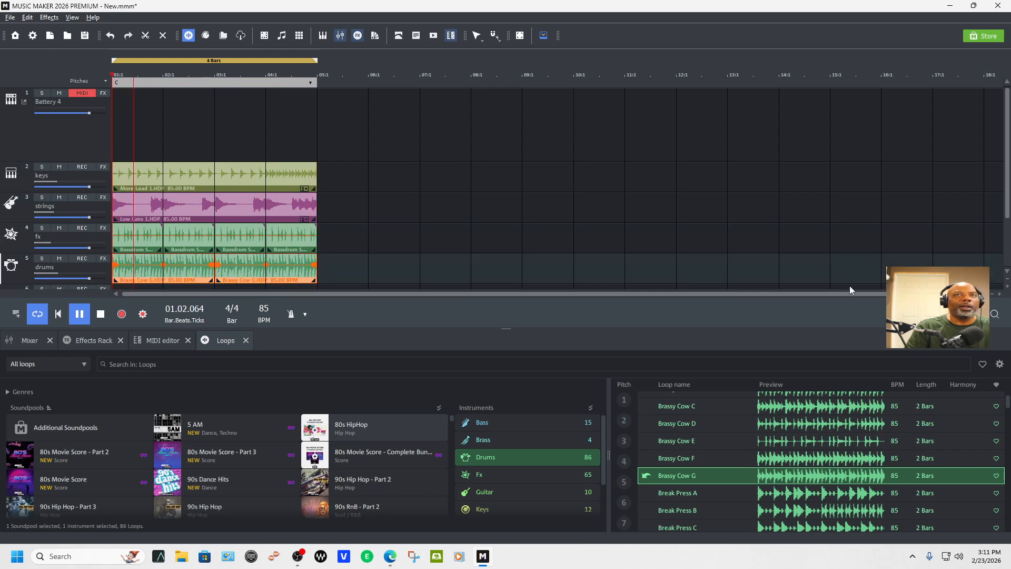
left_click(1000, 295)
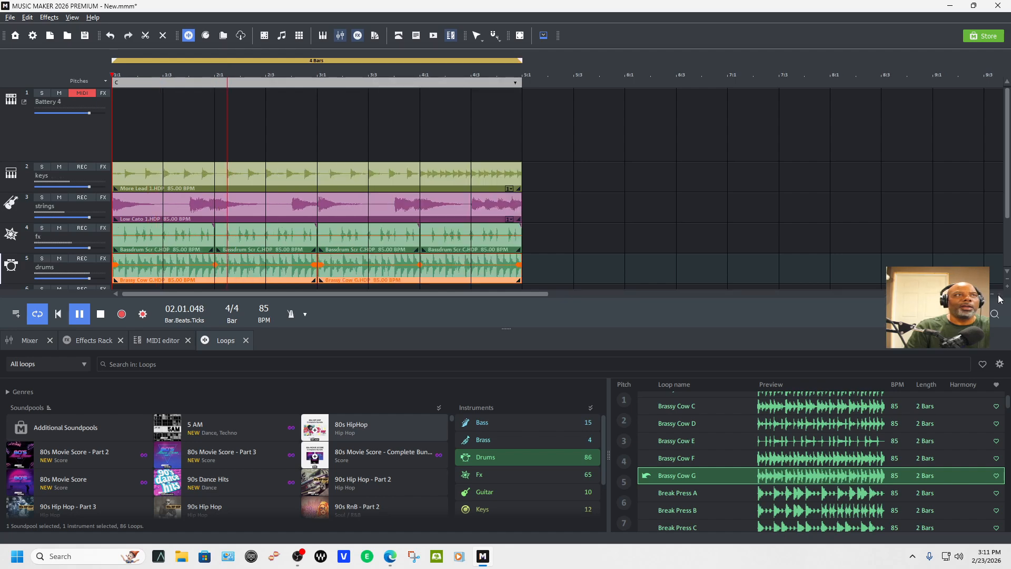
left_click(1000, 295)
left_click_drag(315, 267, 317, 275)
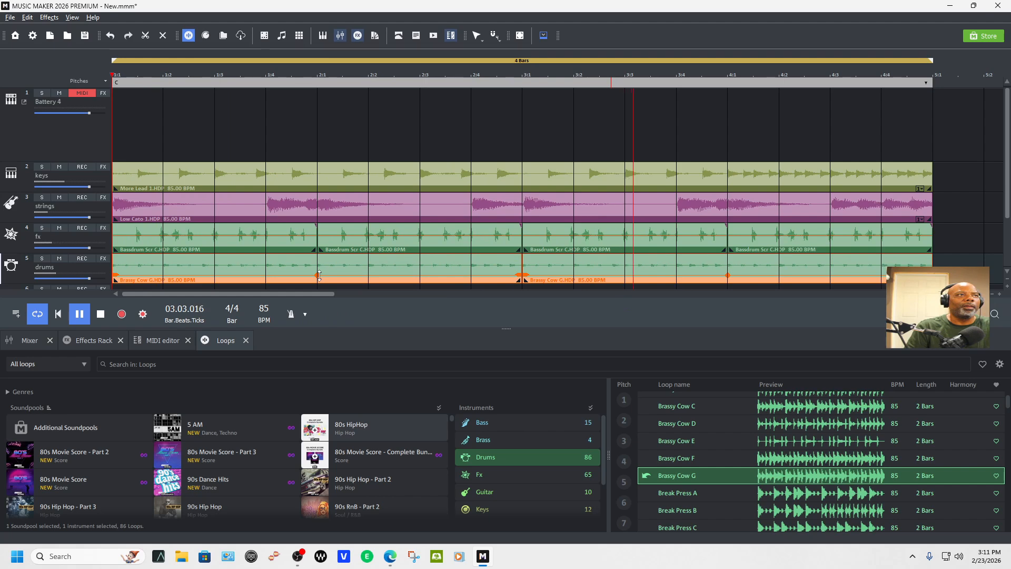
Reselect the four Bassdrum Scr C loops on the fx track and raise their volume slightly, leaving them deselected.
left_click_drag(969, 245, 158, 237)
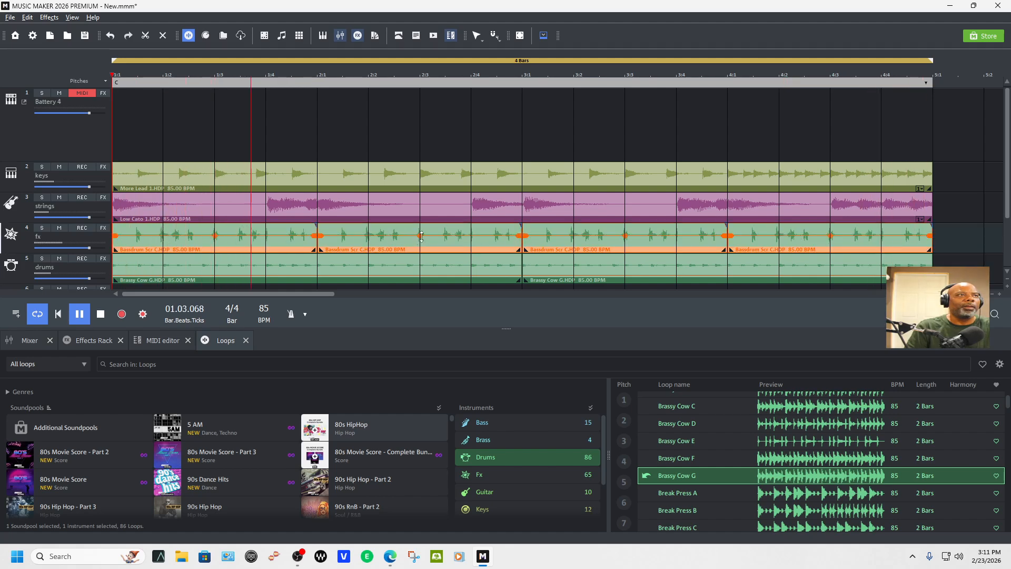
mouse_move(418, 238)
left_mouse_down()
mouse_move(427, 224)
mouse_move(429, 232)
left_mouse_up()
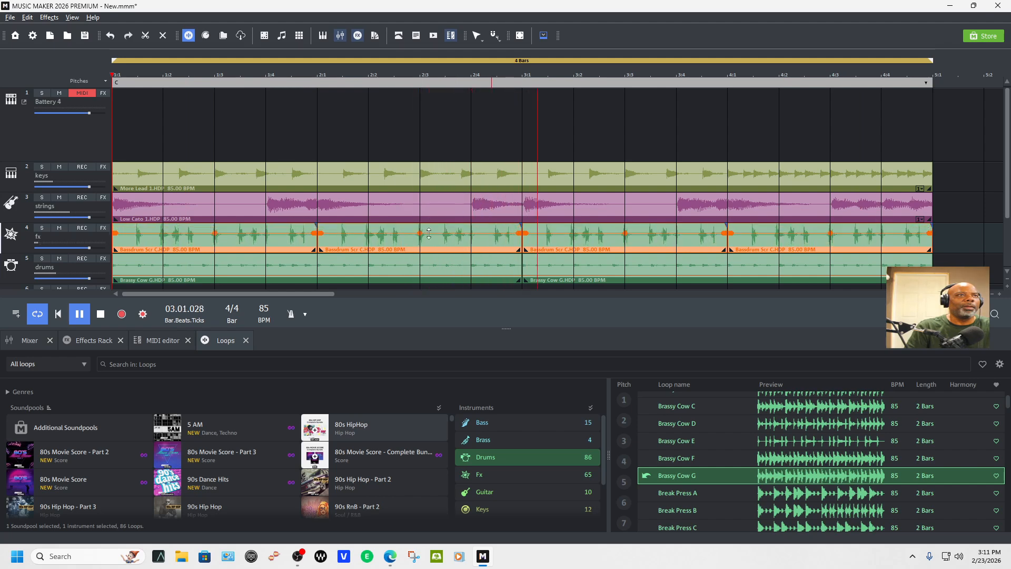
left_click(957, 249)
Delete the Bassdrum Scr C loops in bars 3, 2 and 1 of the fx track, keeping only the one in bar 4.
left_click(619, 249)
key("Delete")
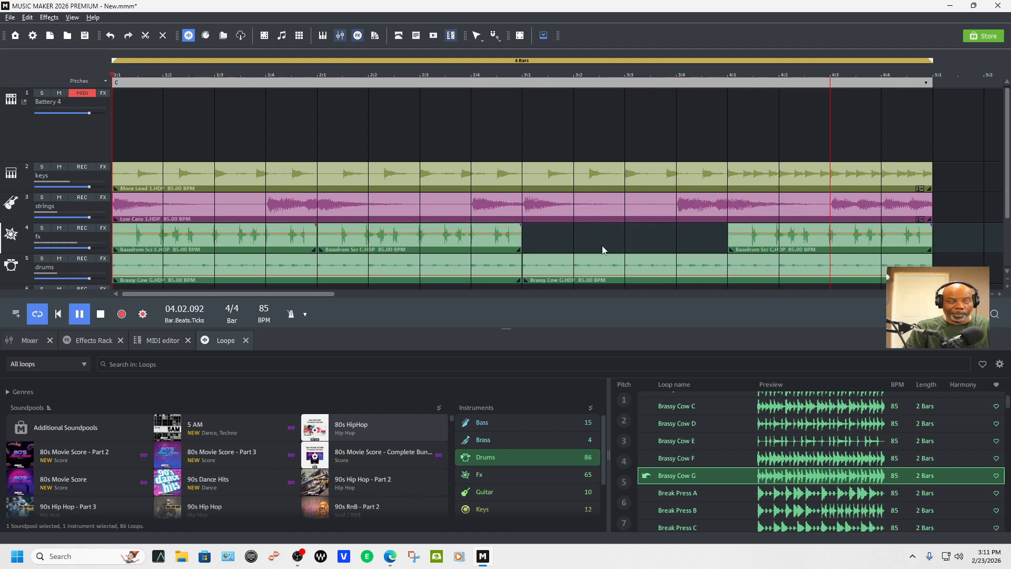
left_click(466, 249)
key("Delete")
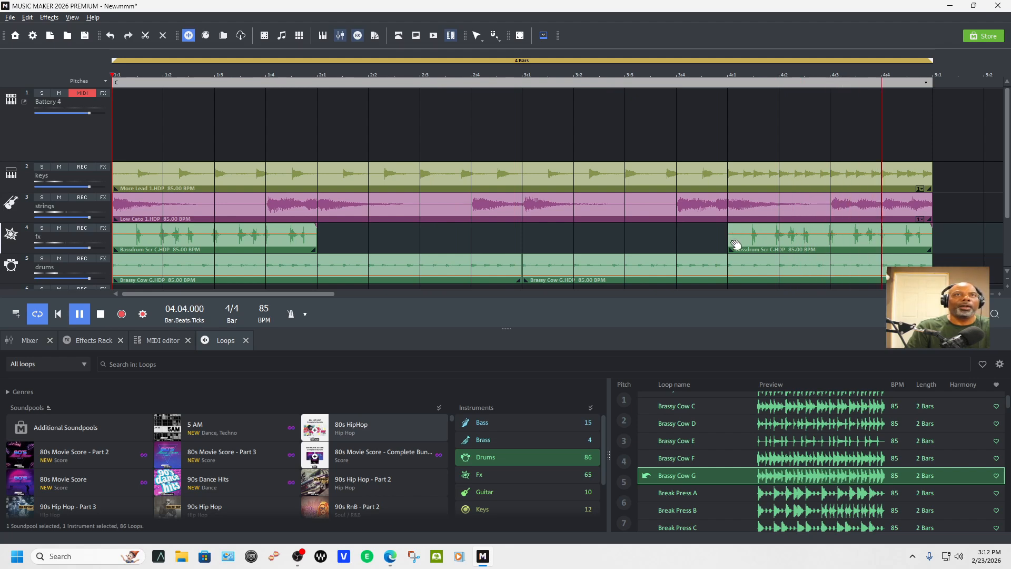
left_click(277, 254)
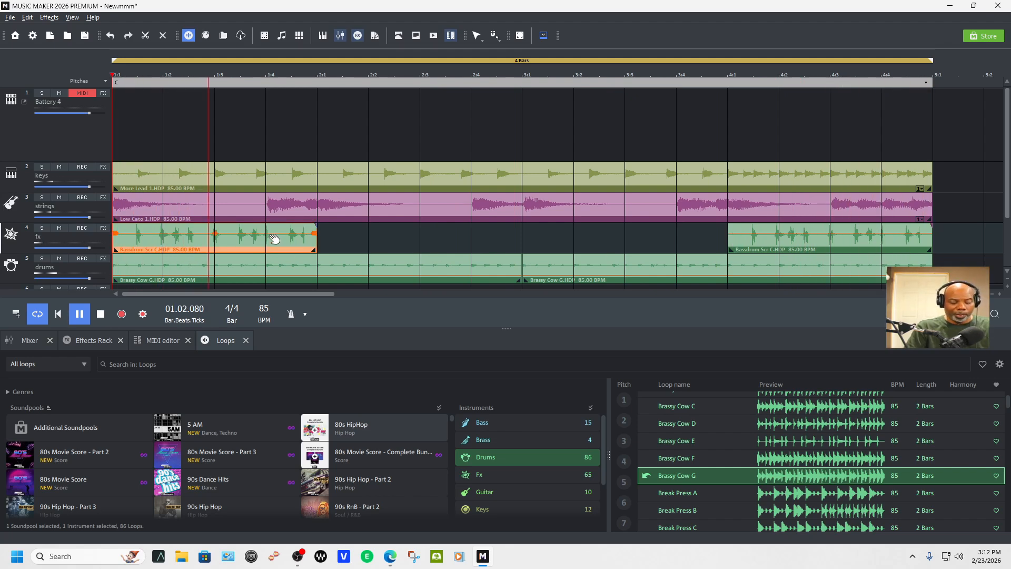
key("Delete")
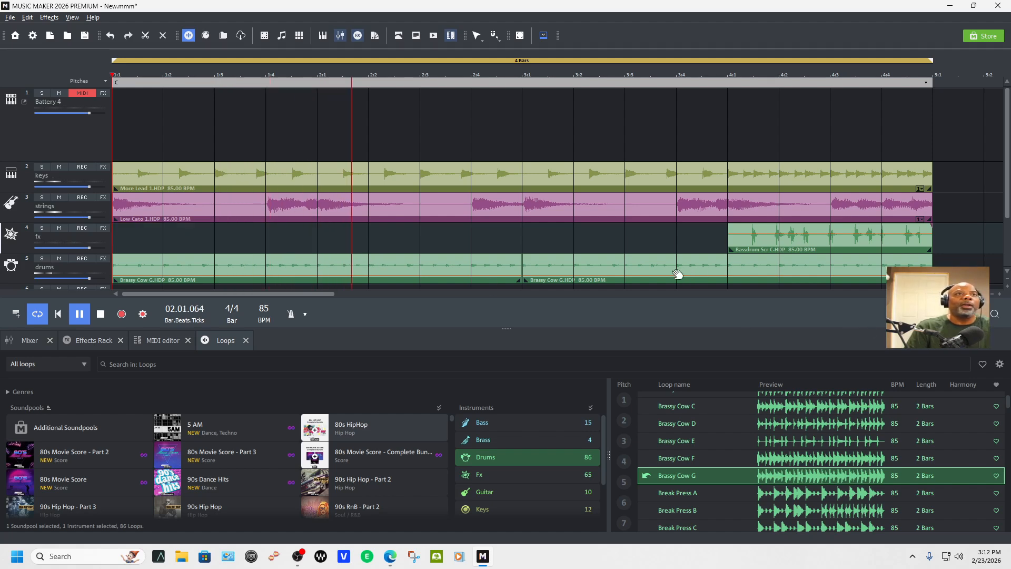
Reselect both Brassy Cow G loops on the drums track and raise their volume to a medium level.
left_click(408, 268)
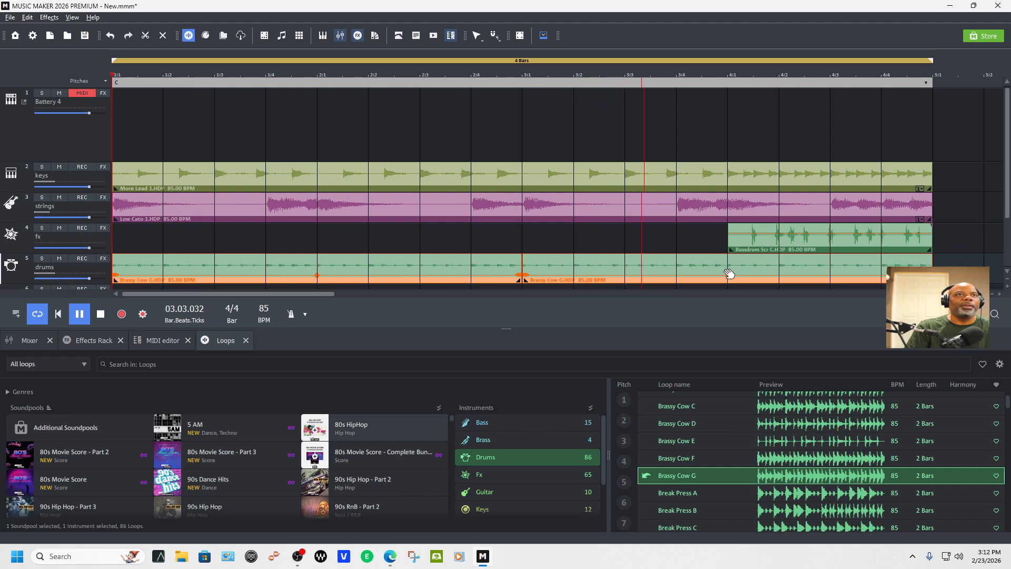
left_click_drag(729, 273, 727, 270)
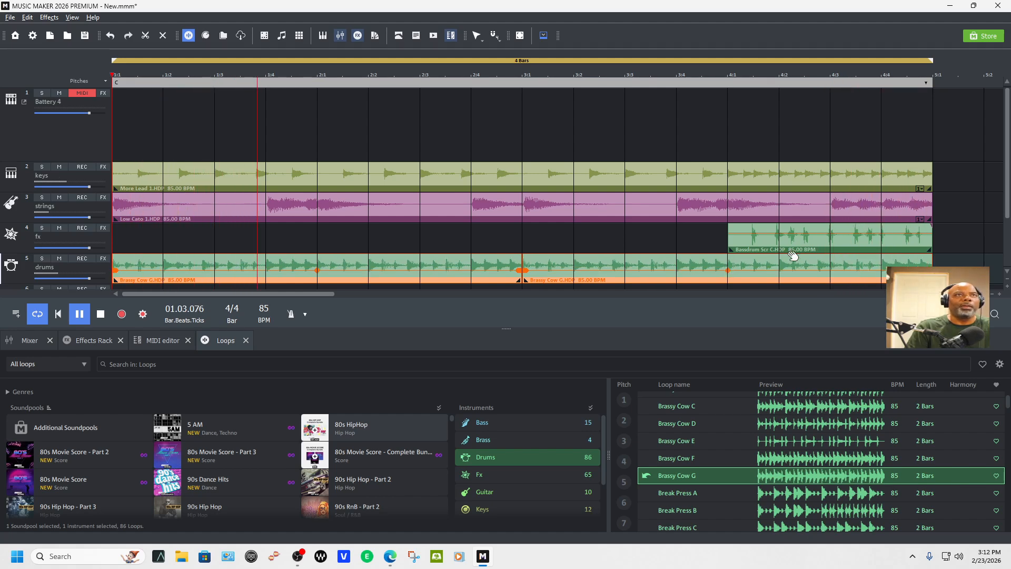
left_click(972, 179)
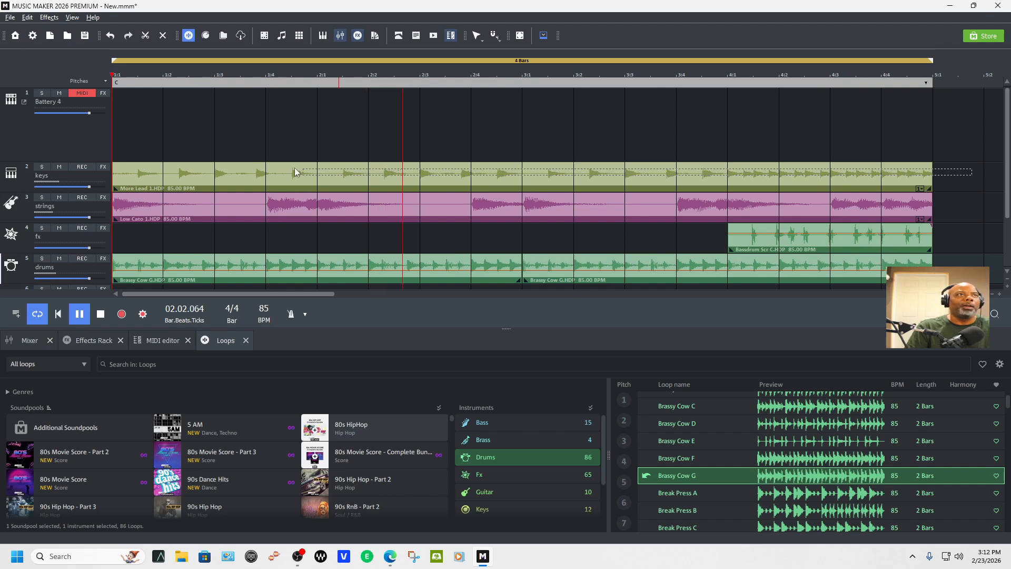
left_click(182, 166)
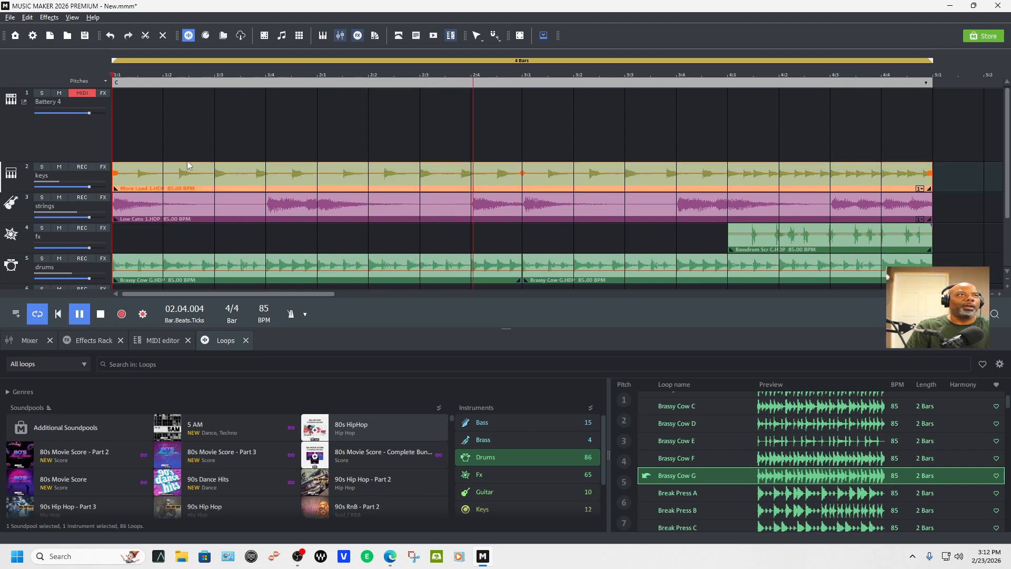
left_click(314, 143)
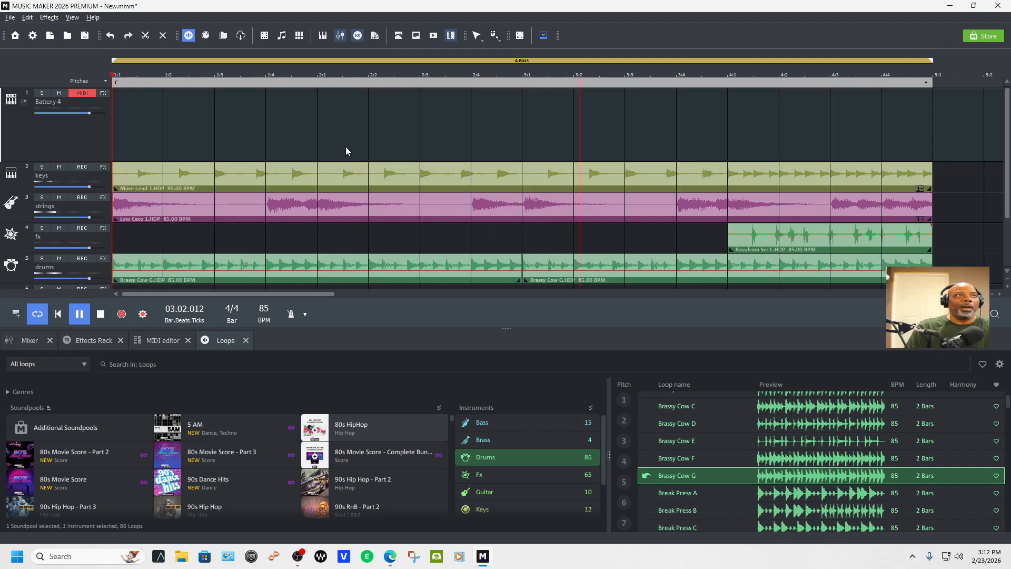
Trim the More Lead 1 loop on the keys track to start at bar 3 and lower the strings loop's volume moderately.
left_click(121, 184)
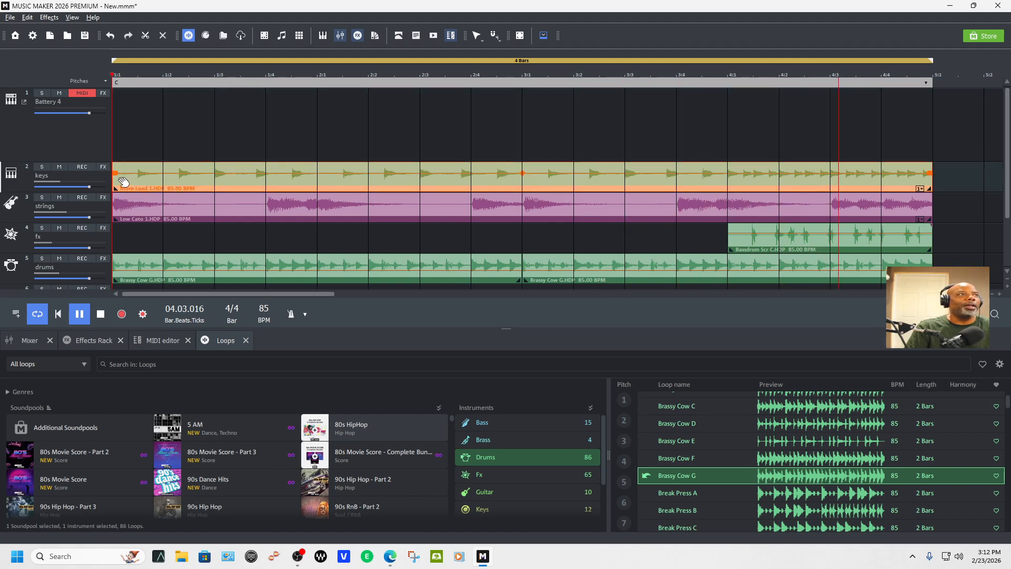
left_click_drag(116, 187, 515, 183)
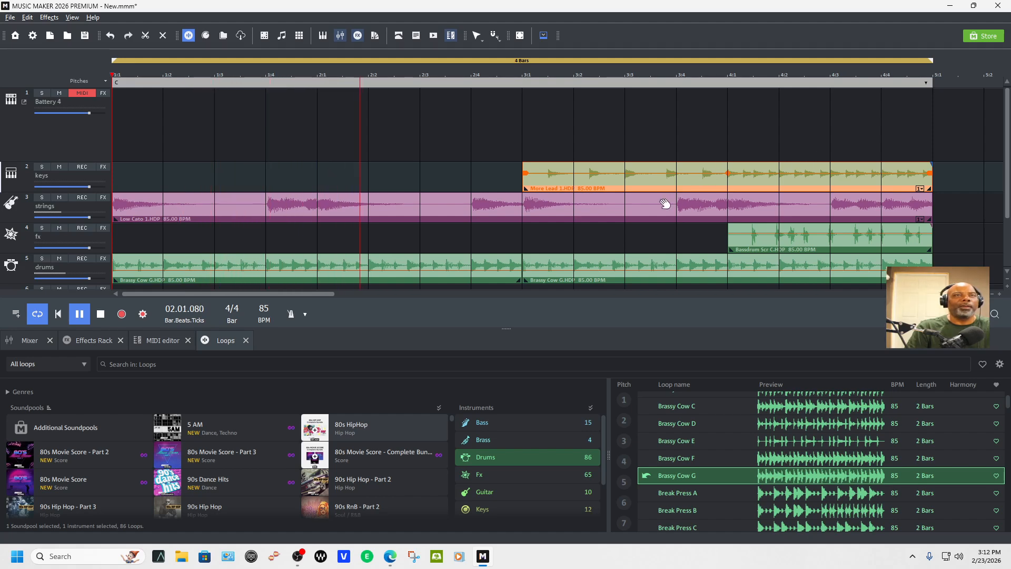
left_click(639, 204)
left_click_drag(523, 201, 529, 208)
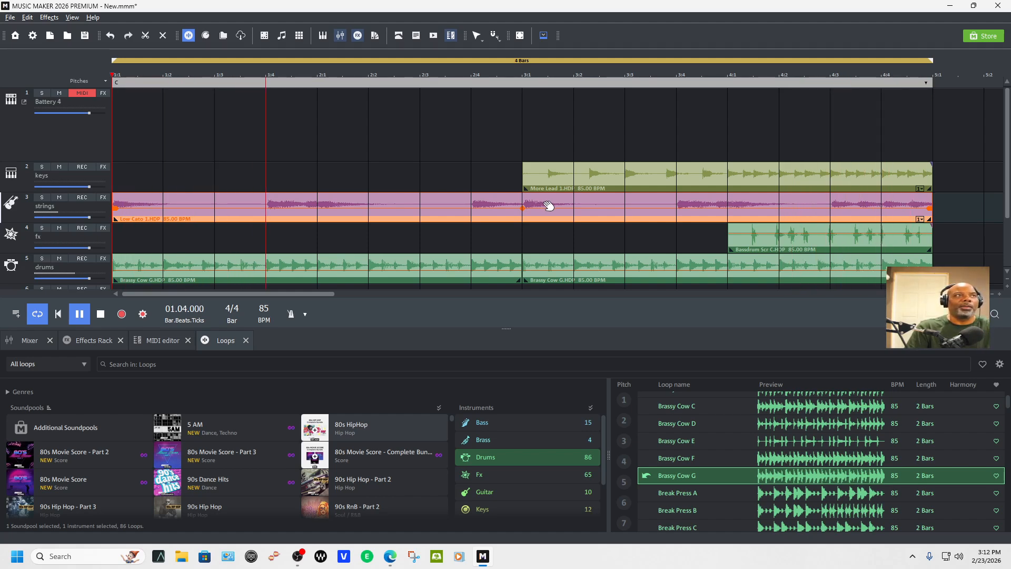
key("space")
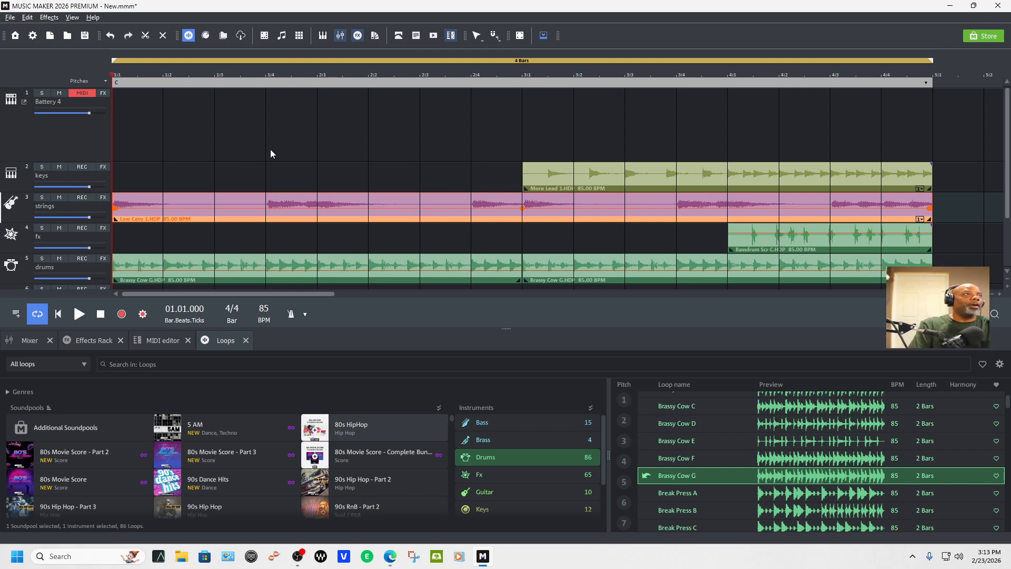
Open the Battery 4 instrument window of track 1 to view its loaded drum kit, and close it again.
left_click(76, 135)
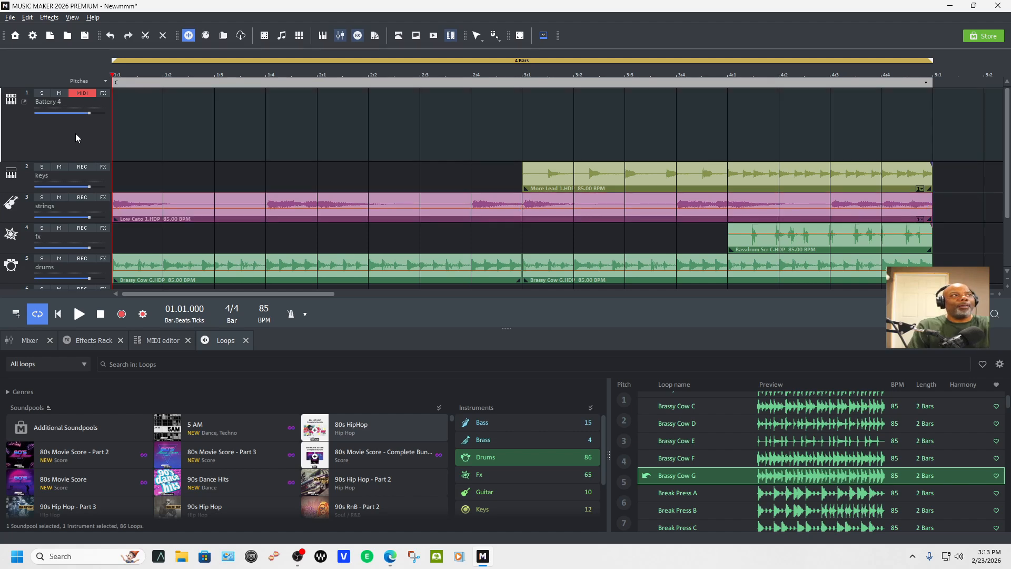
left_click(15, 104)
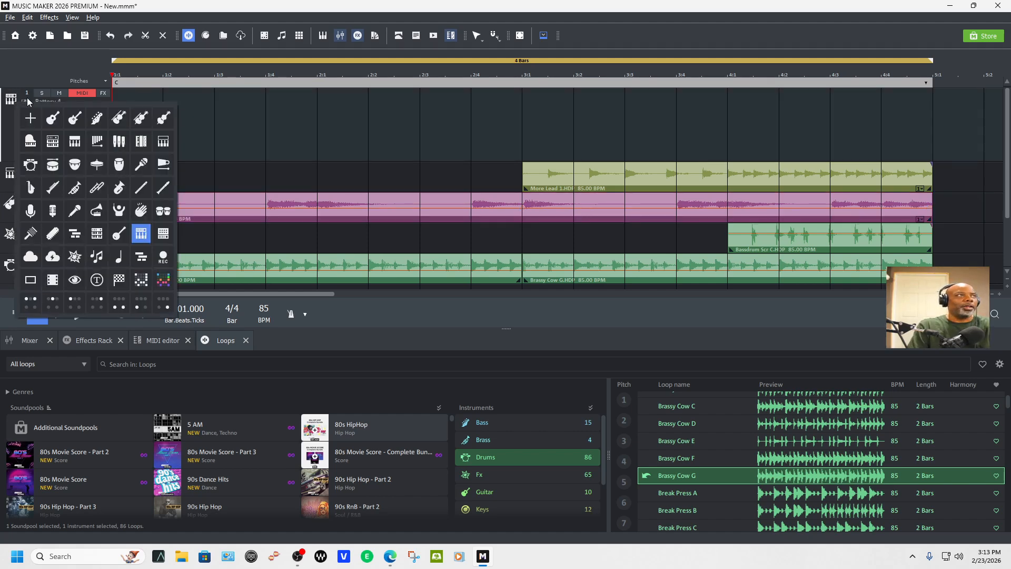
left_click(15, 125)
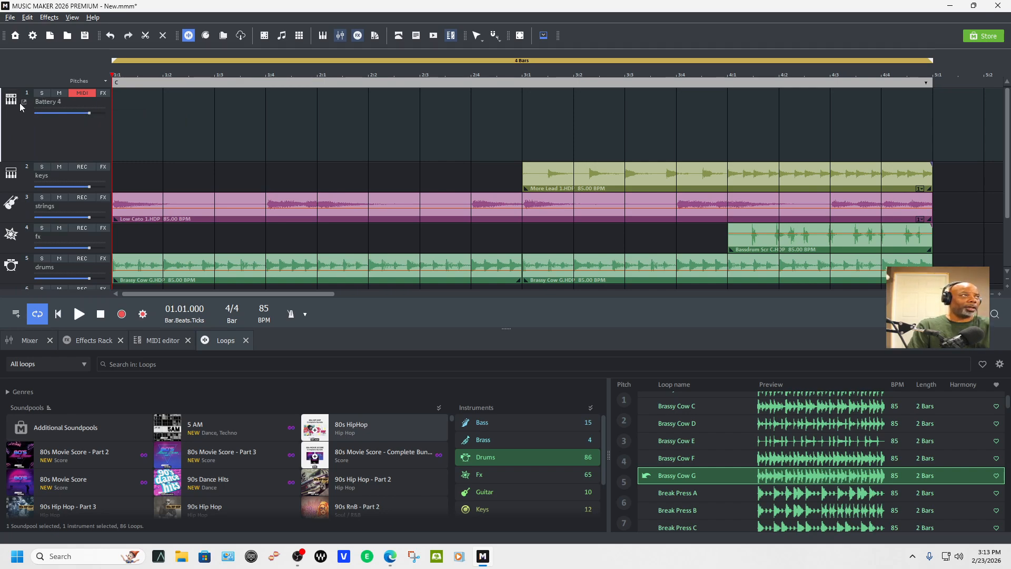
left_click(24, 102)
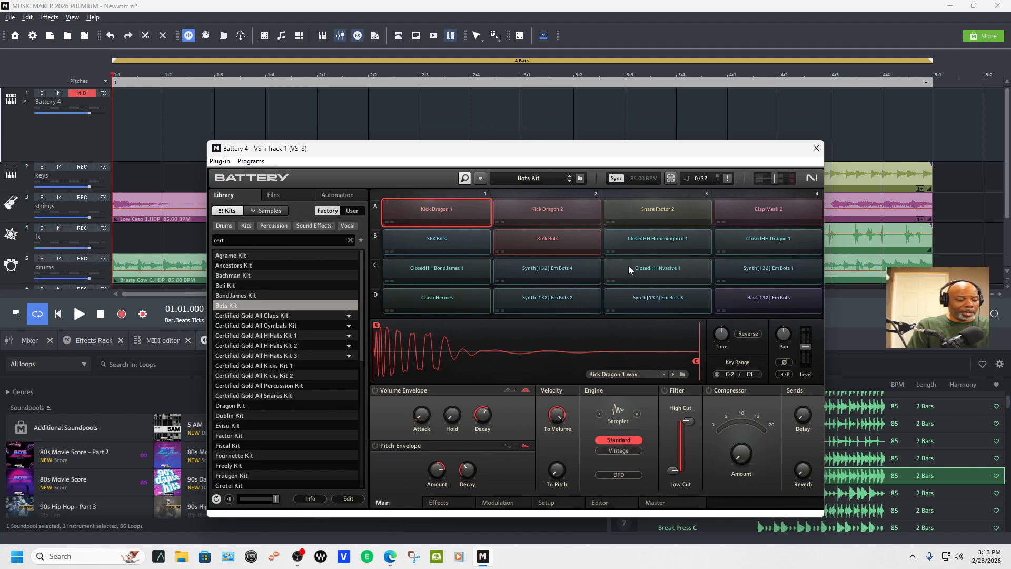
left_click(109, 139)
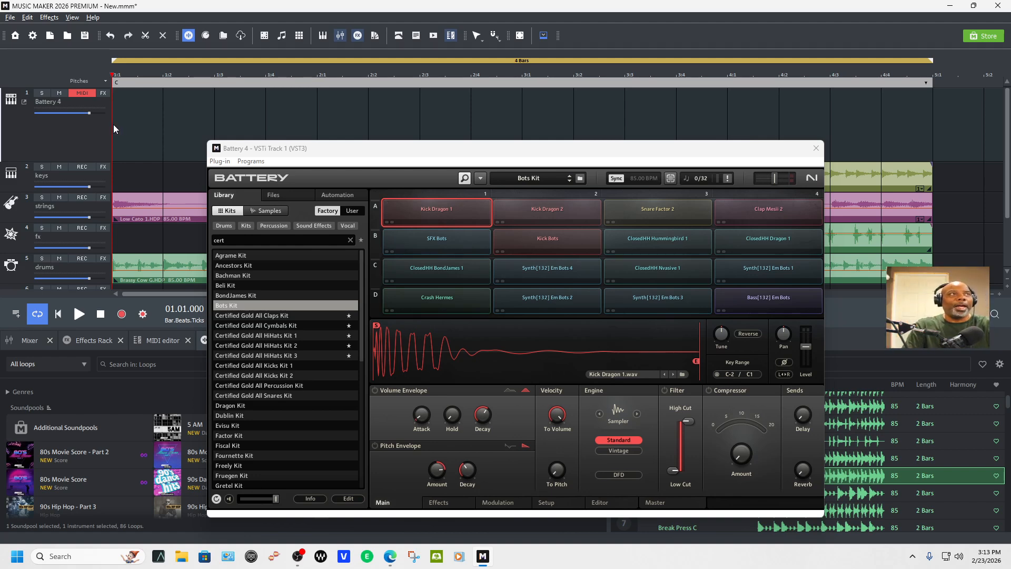
left_click(816, 148)
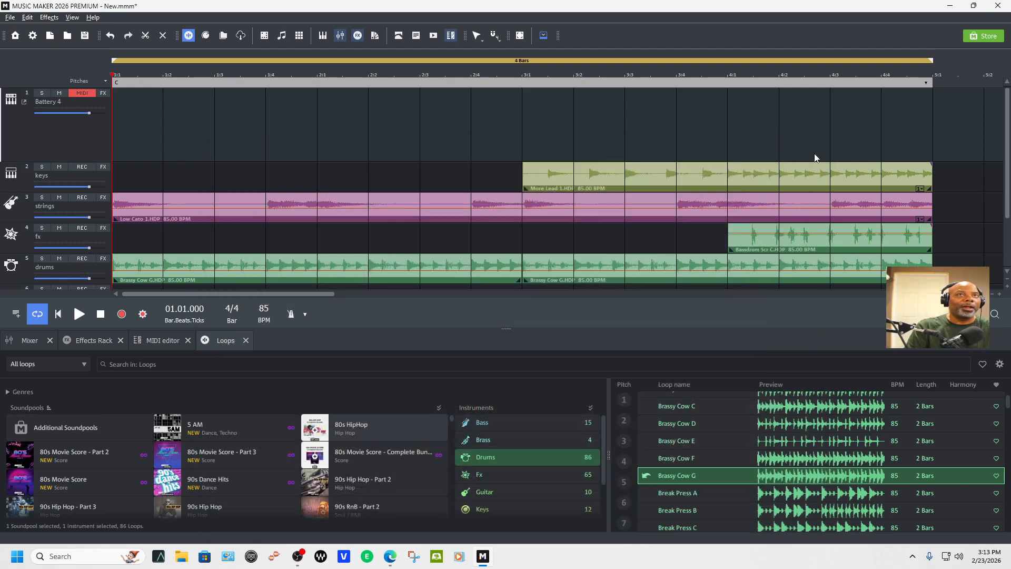
Create an empty 4-bar MIDI object on the Battery 4 track and select it.
right_click(78, 142)
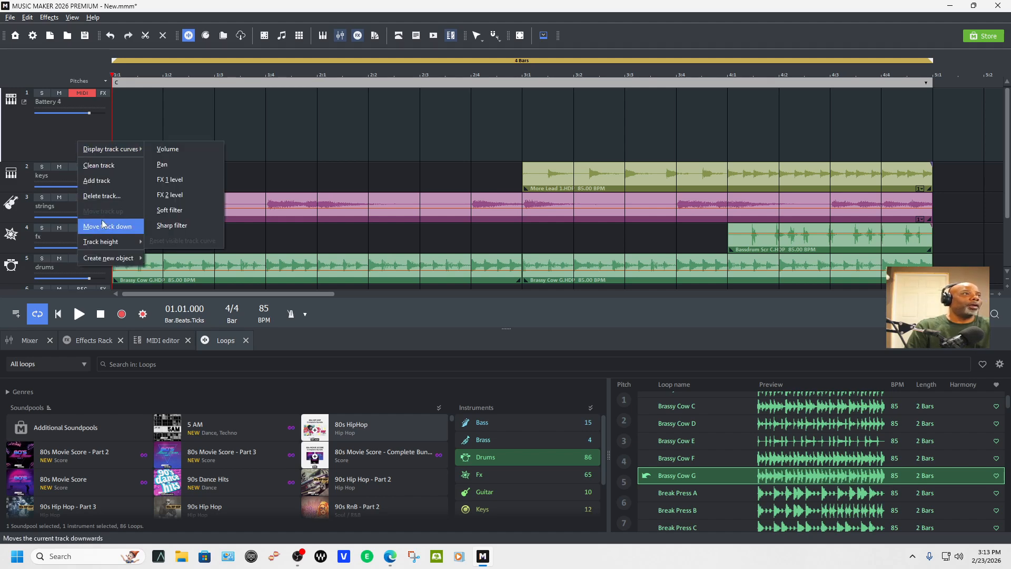
mouse_move(108, 258)
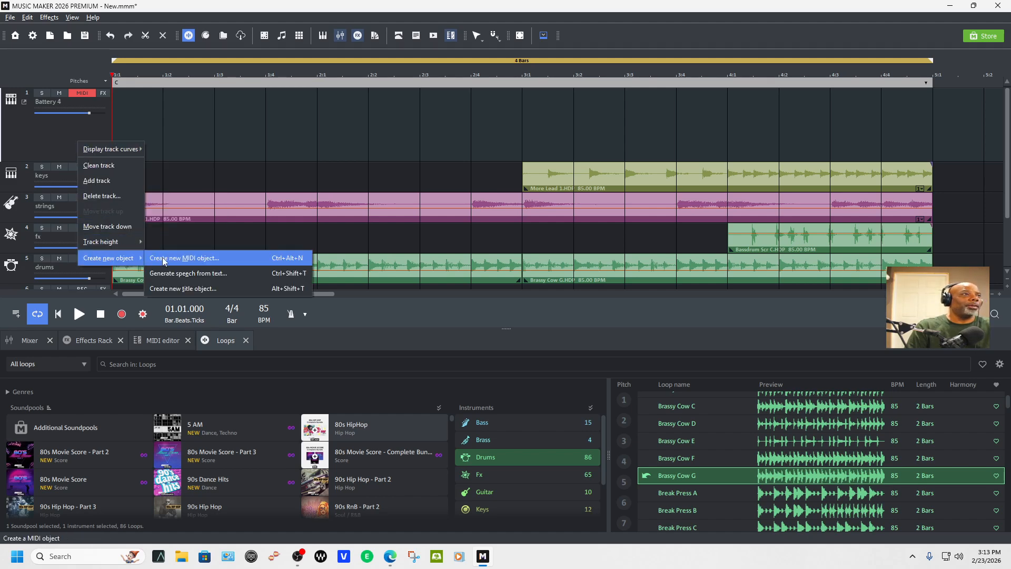
left_click(163, 259)
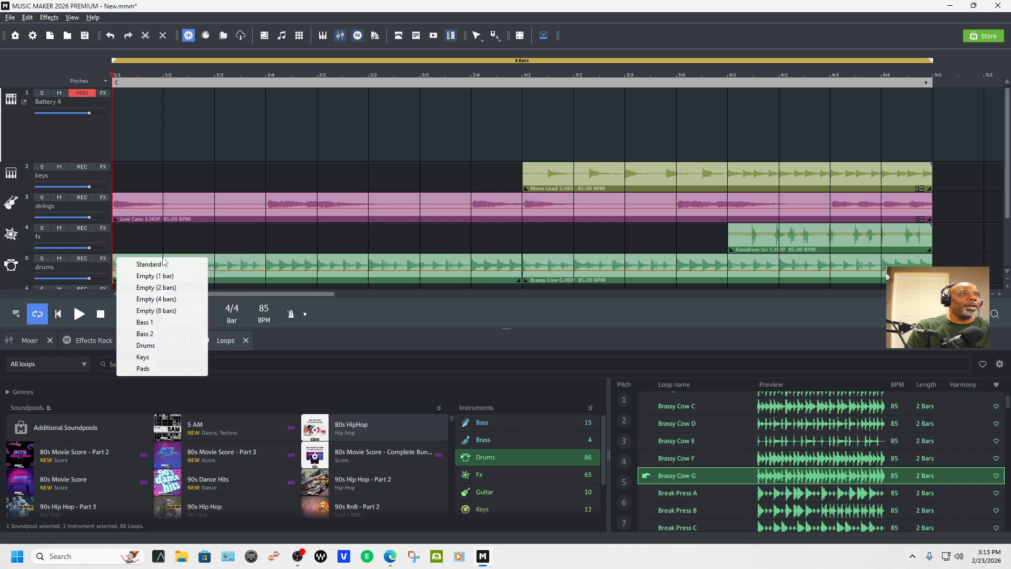
left_click(159, 300)
left_click(397, 137)
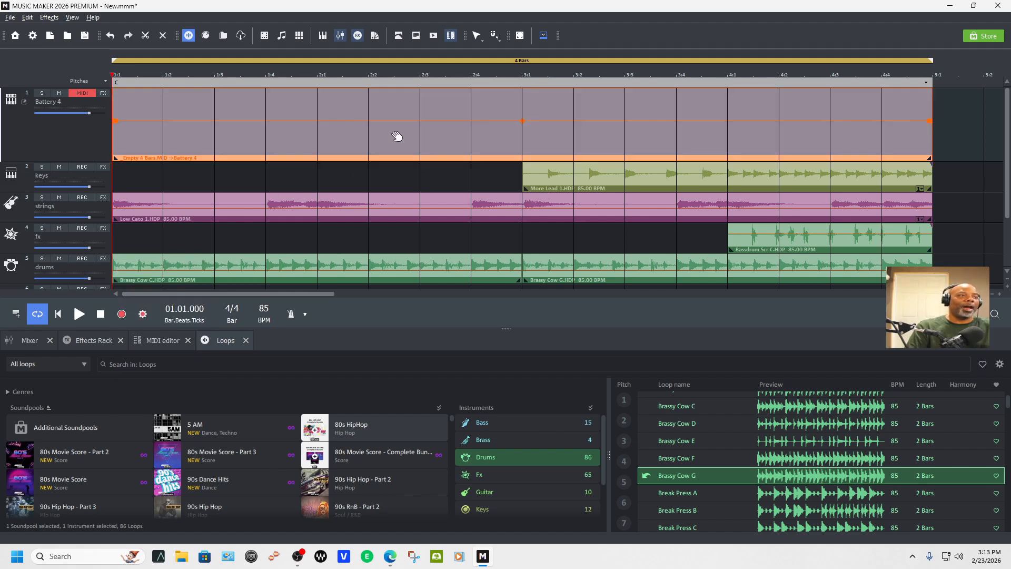
Show the empty MIDI object in the MIDI editor and draw a one-beat D#1 note on beat 2 of bar 1 during playback.
left_click(175, 340)
left_click(222, 342)
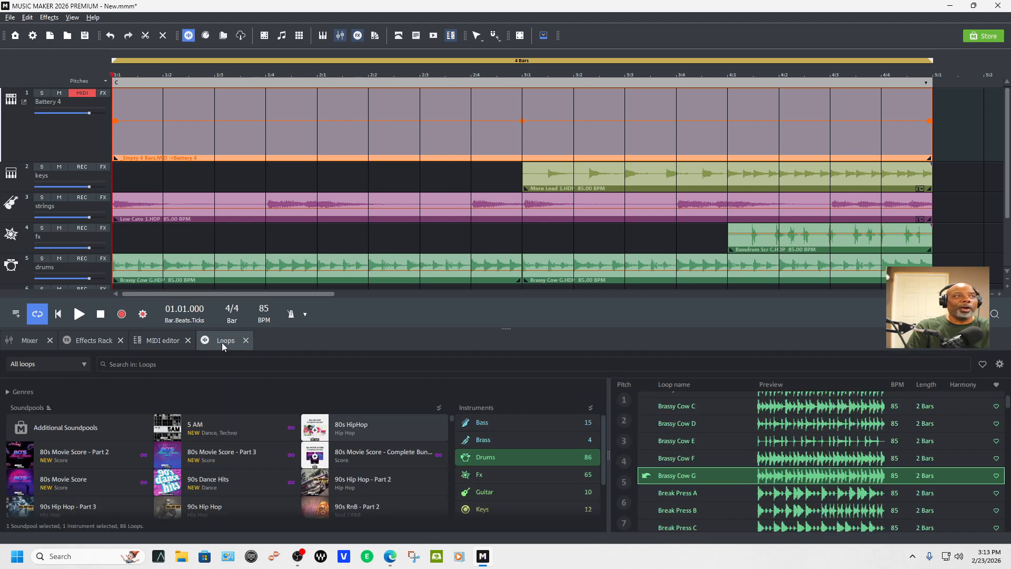
left_click(154, 340)
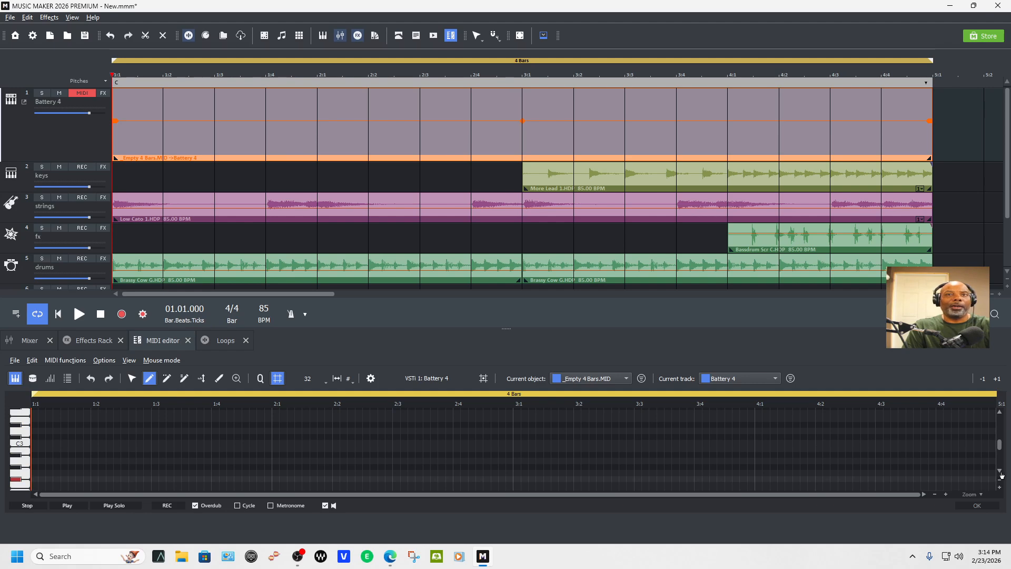
scroll(1002, 475, "down", 5)
scroll(1002, 476, "down", 4)
scroll(1002, 476, "down", 1)
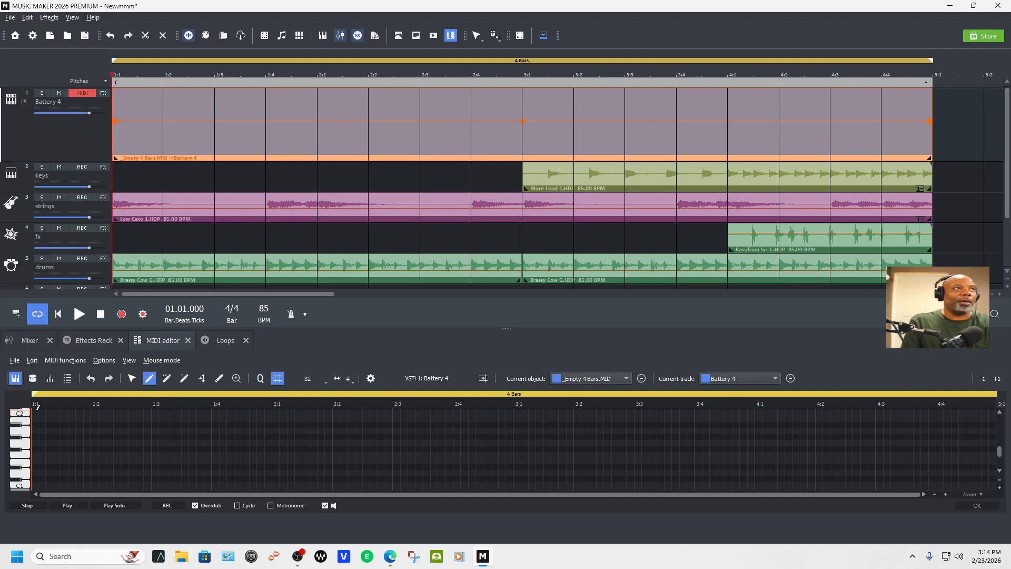
key("space")
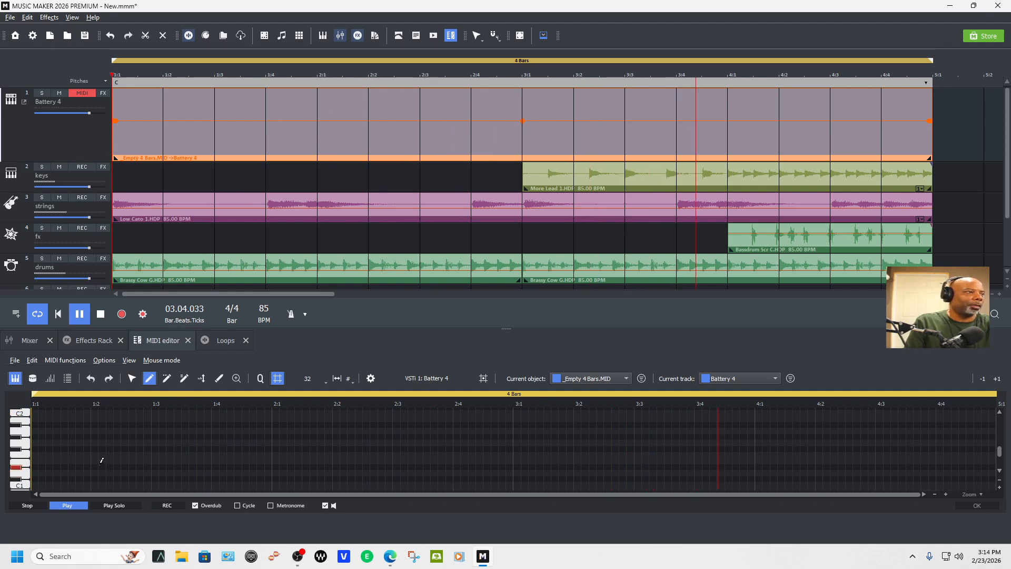
left_click_drag(93, 467, 157, 460)
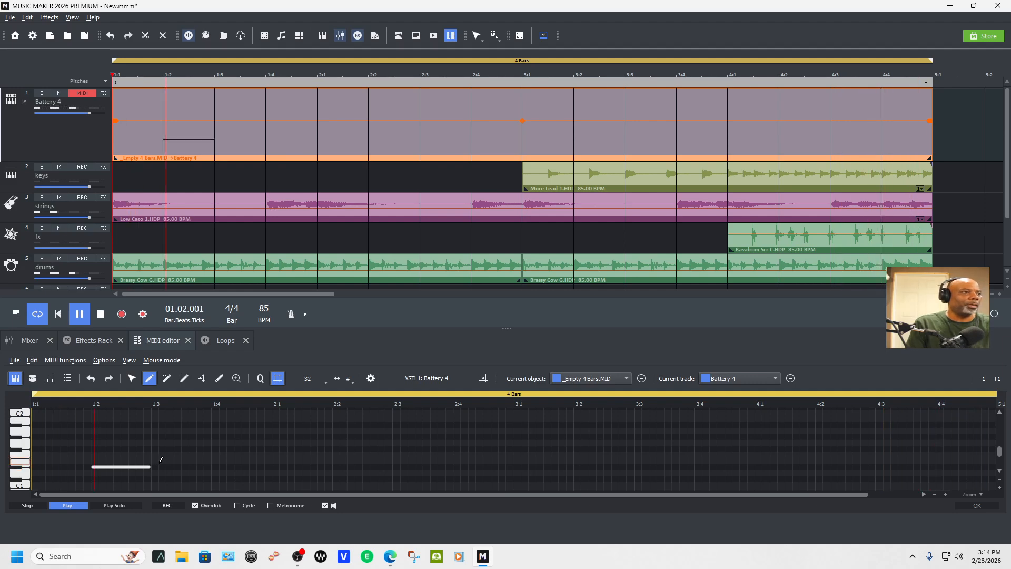
key("space")
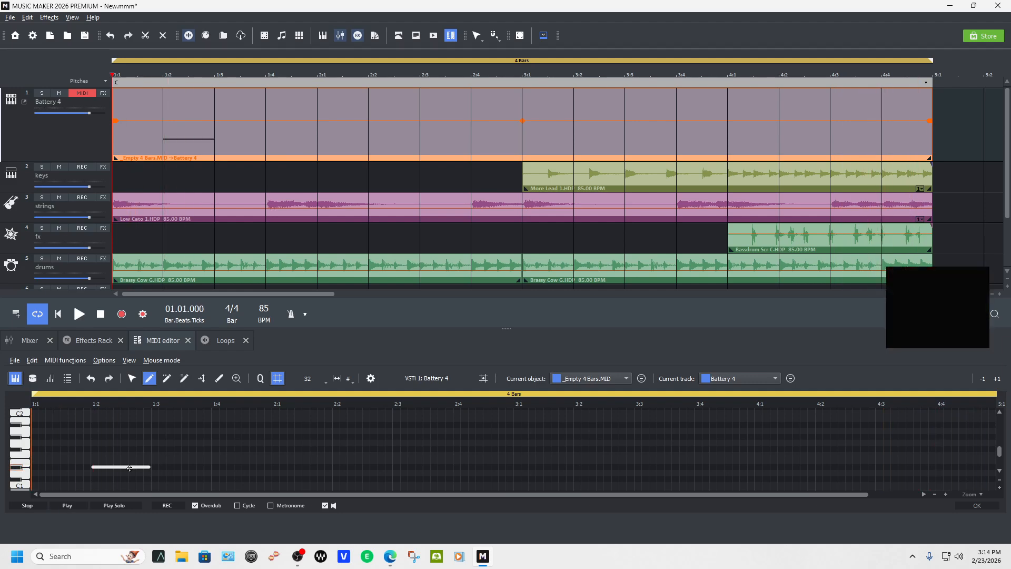
Add and duplicate one-beat D#1 notes to fill beats 2 and 4 of all four bars, and play the pattern.
left_click(166, 468)
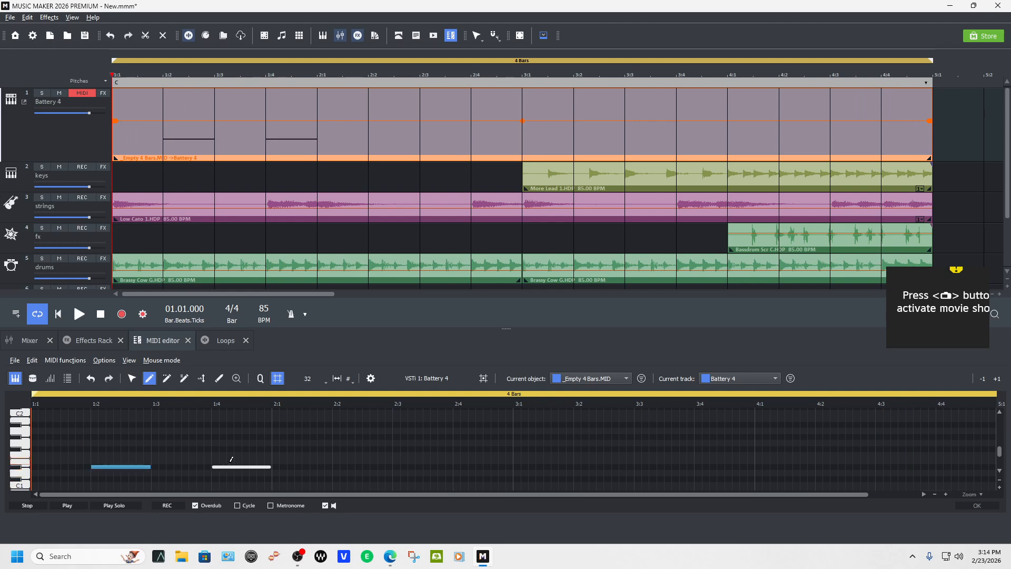
left_click(272, 466)
left_click_drag(285, 466, 346, 471)
key("ctrl+a")
key("ctrl+d")
left_click_drag(532, 468, 589, 469)
key("space")
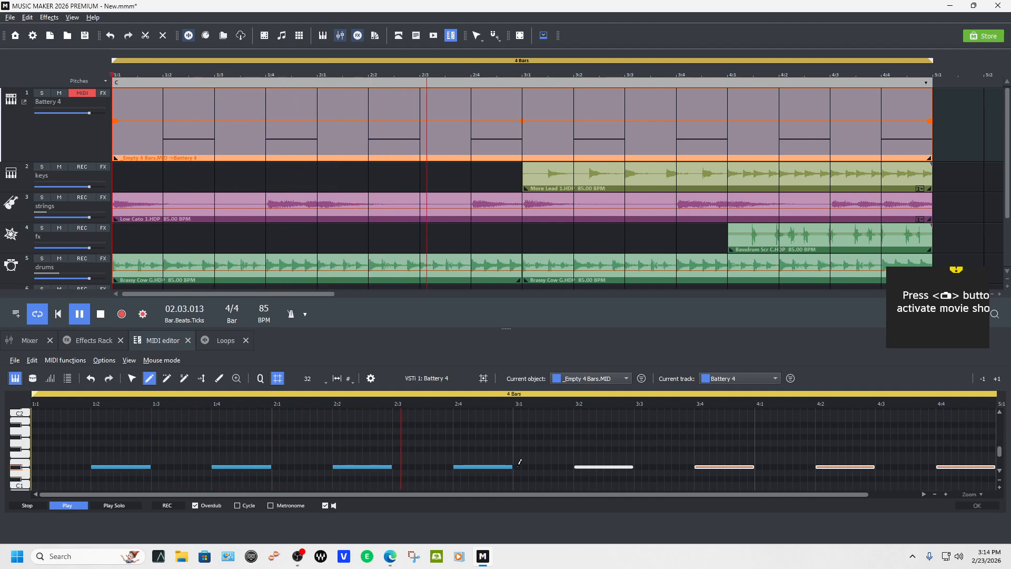
Shorten the D#1 note on beat 4 of bar 2 and add a short D#1 note ending right at bar 3.
key("space")
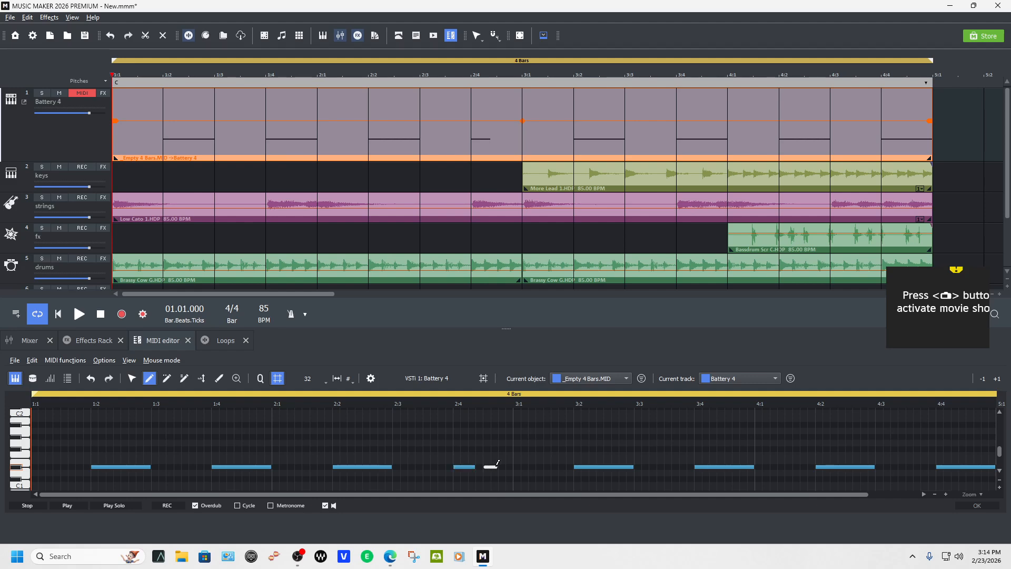
key("space")
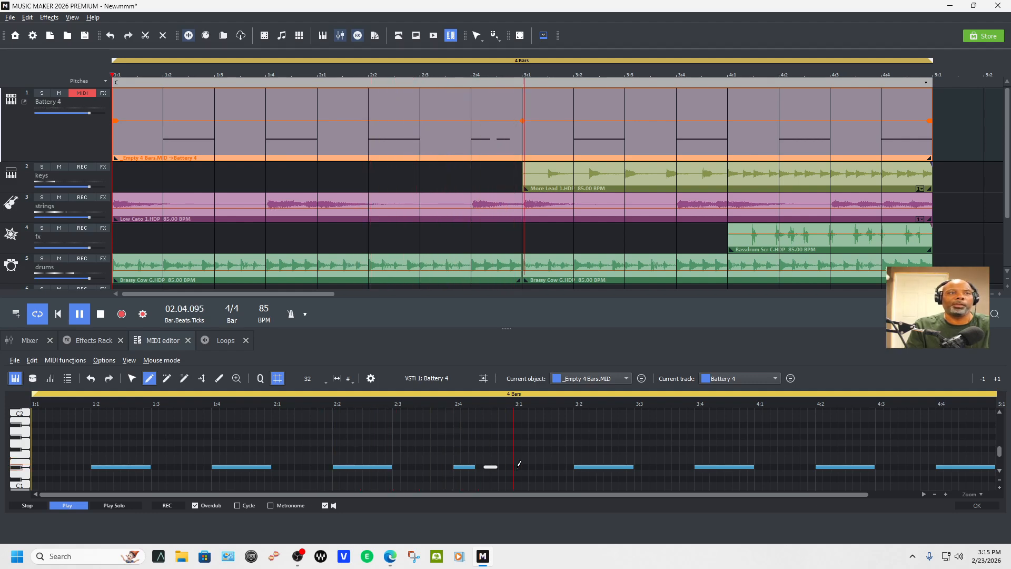
left_click_drag(491, 467, 505, 467)
key("space")
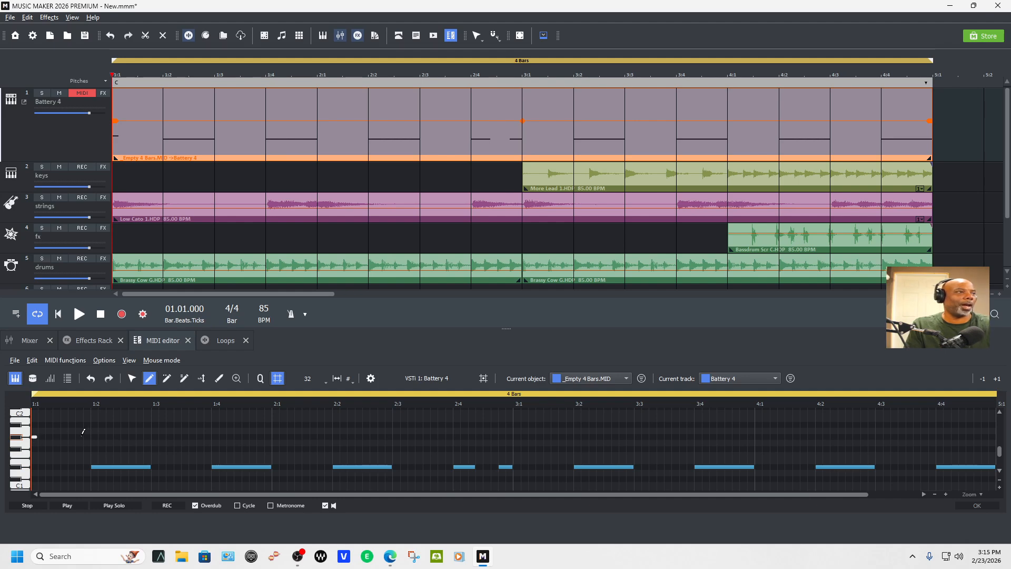
Draw short G#1 hi-hat notes on every eighth note of bar 1, checking them by playback.
left_click(64, 436)
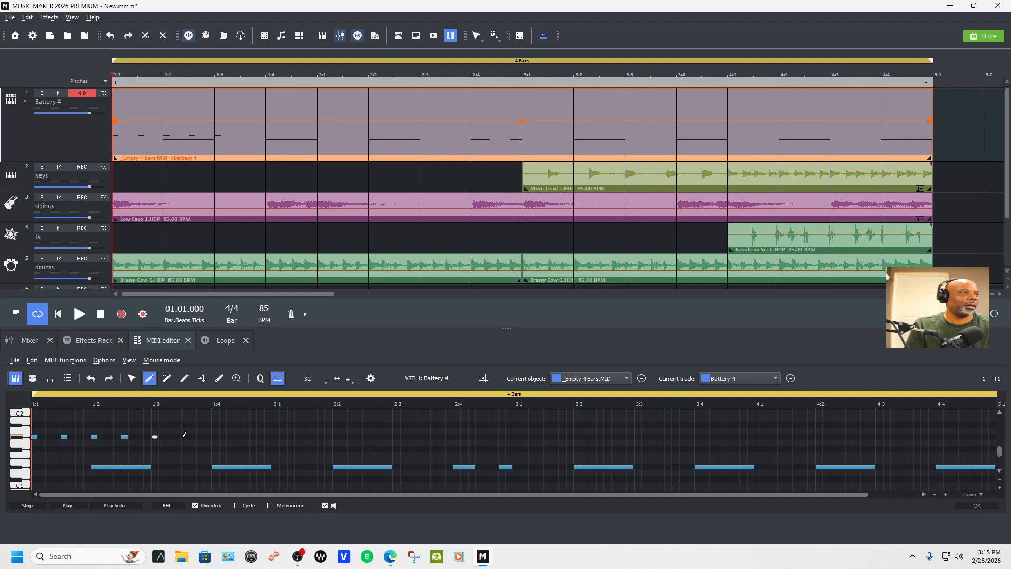
key("space")
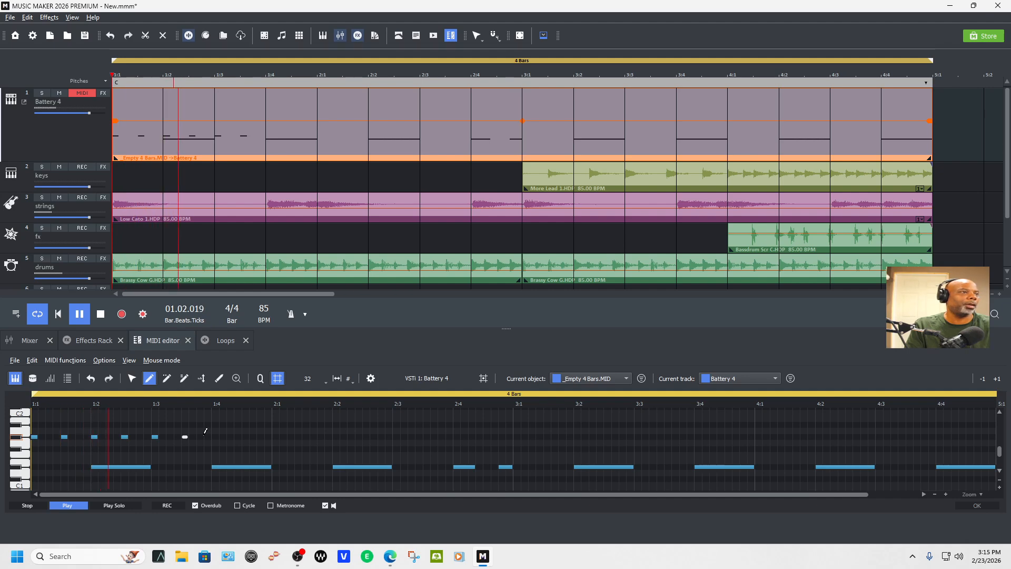
key("space")
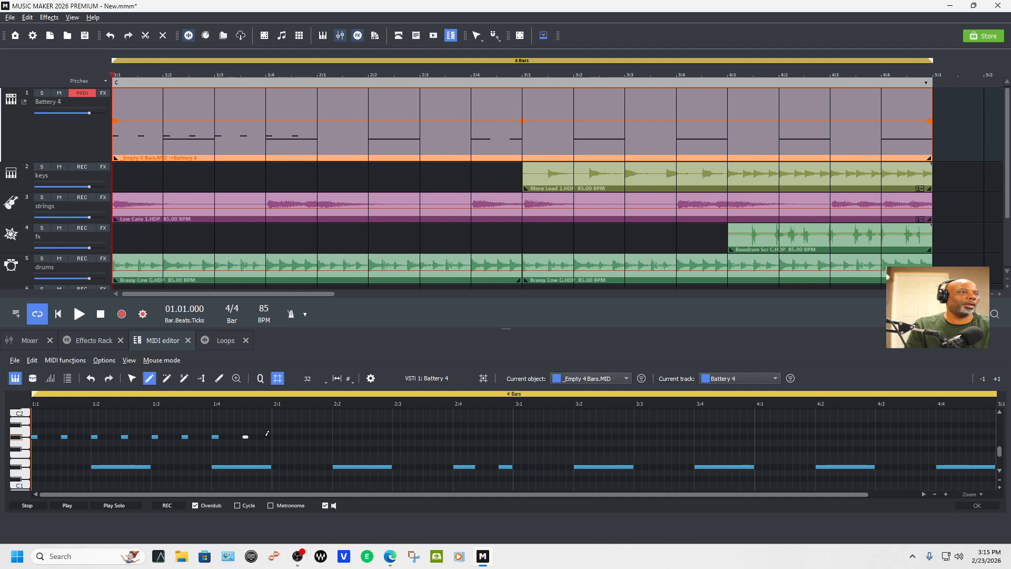
Duplicate the eight G#1 hi-hat notes of bar 1 and align the copies to the start of bar 2.
left_click(132, 379)
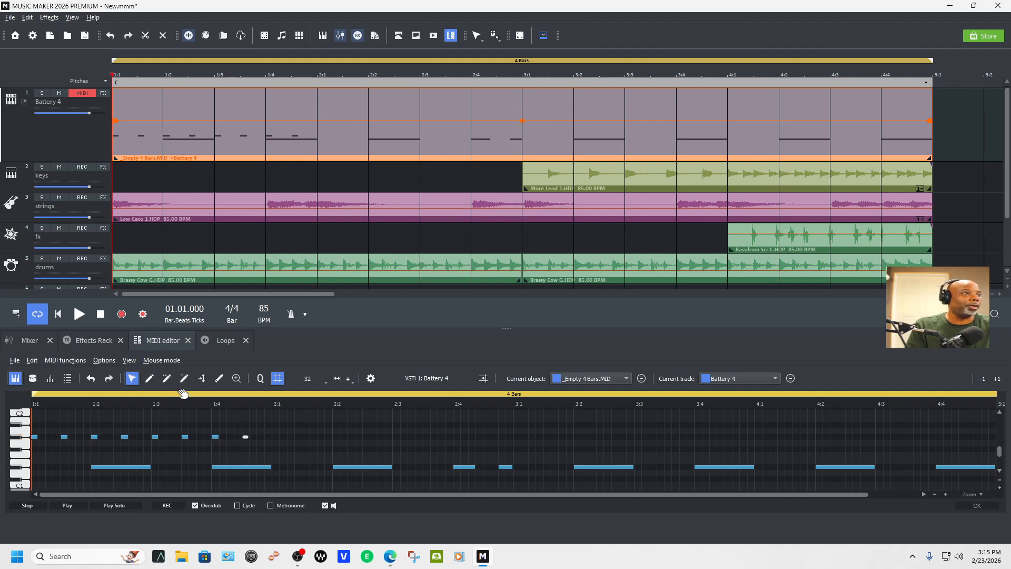
left_click_drag(233, 443, 37, 443)
key("ctrl+d")
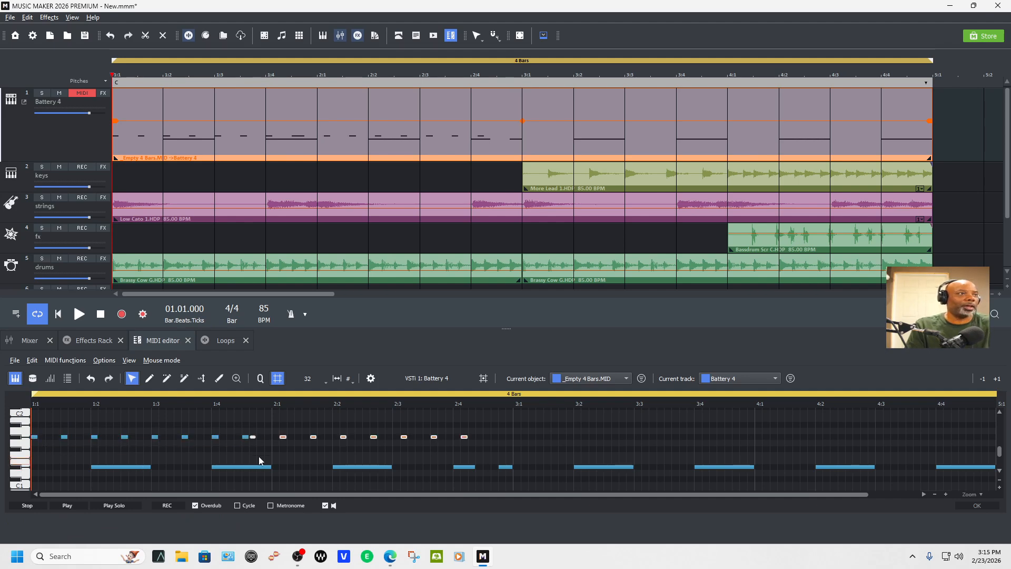
left_click_drag(253, 438, 280, 437)
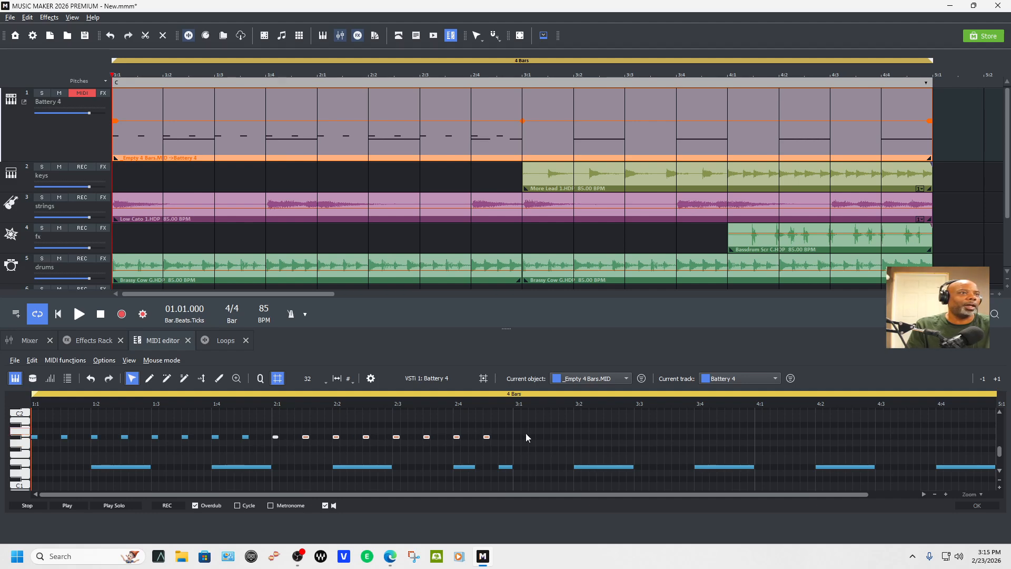
Duplicate the G#1 hi-hat notes of bars 1 and 2 and align the copies to the start of bar 3.
left_click_drag(501, 441, 37, 437)
key("ctrl+d")
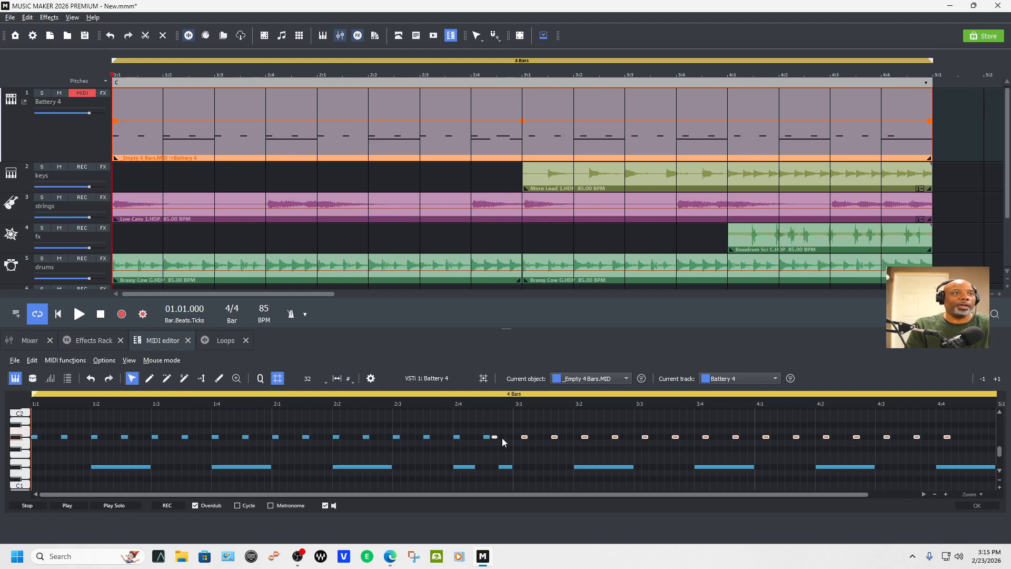
left_click_drag(495, 437, 518, 437)
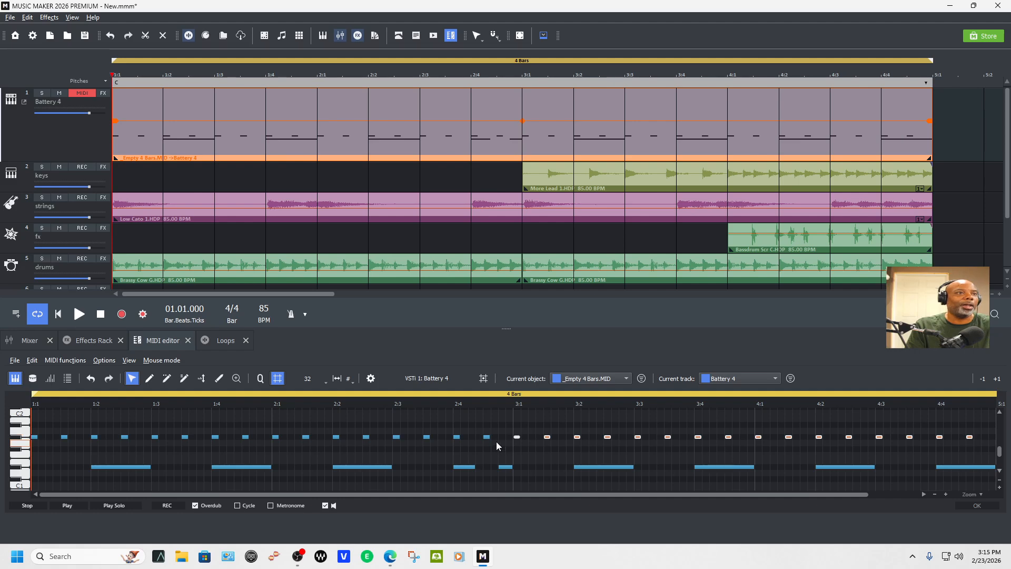
Draw two extra short G#1 hi-hat notes between the last eighth note of beat 2 and beat 3 in bar 1.
left_click(149, 378)
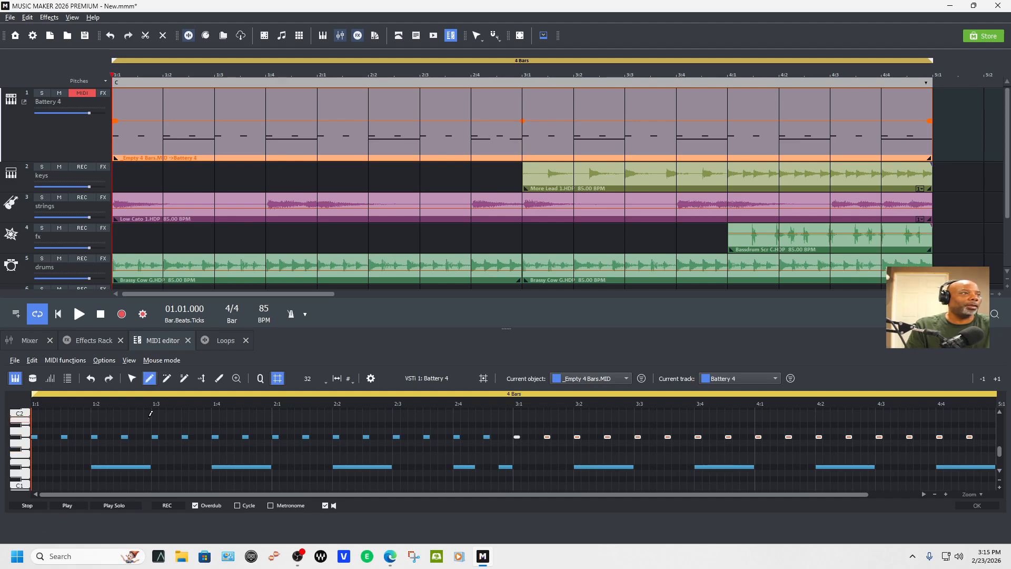
left_click(139, 437)
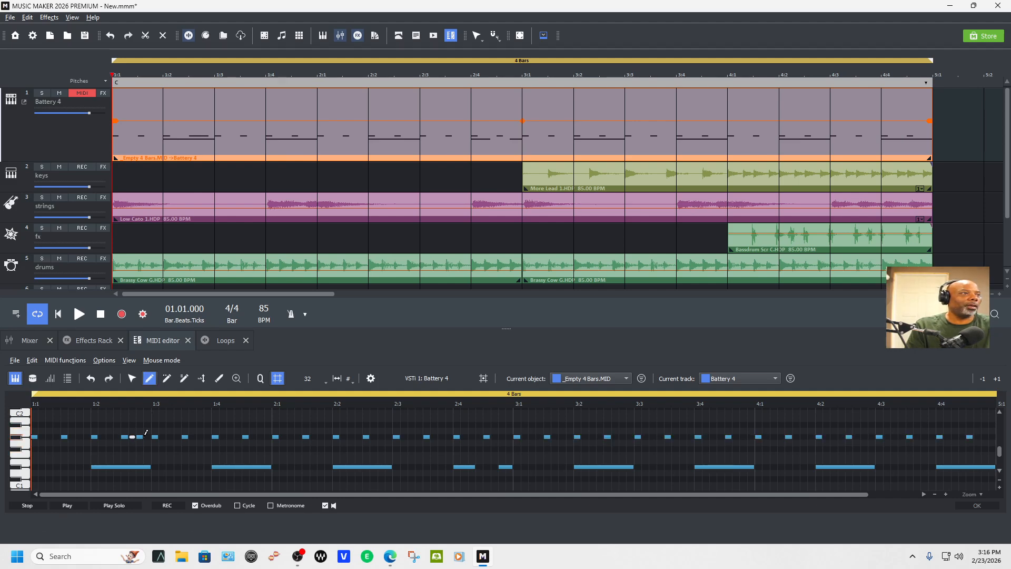
Draw extra short G#1 hi-hat notes before beat 3 of bar 1 and as fills across bars 2 to 4, checking them by playback.
key("space")
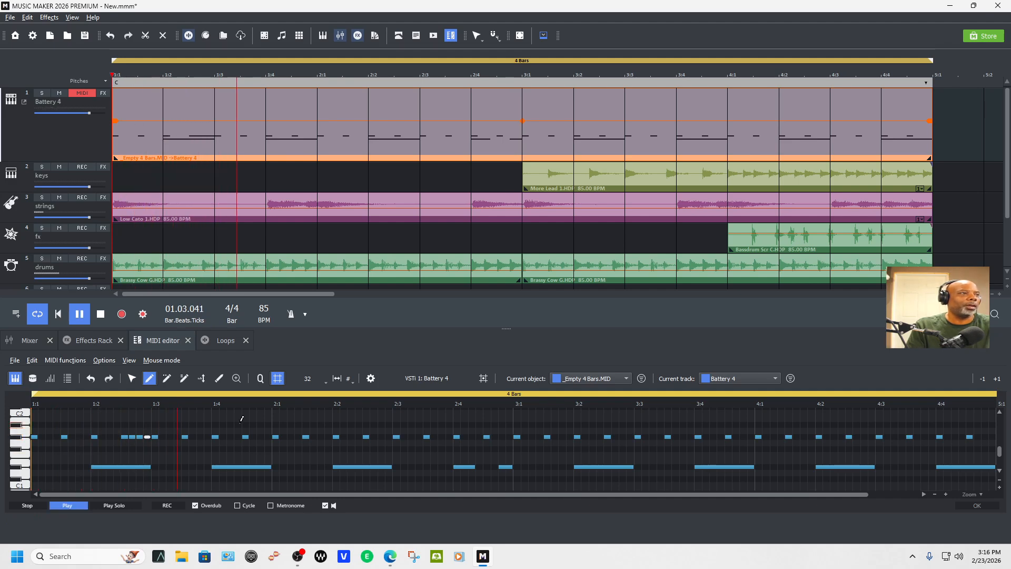
key("space")
left_click(322, 437)
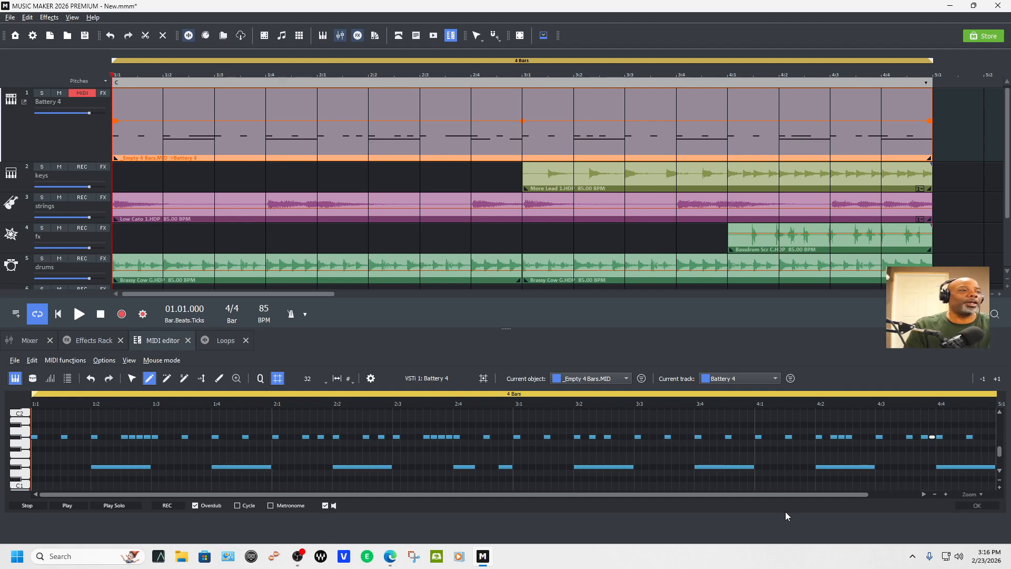
key("space")
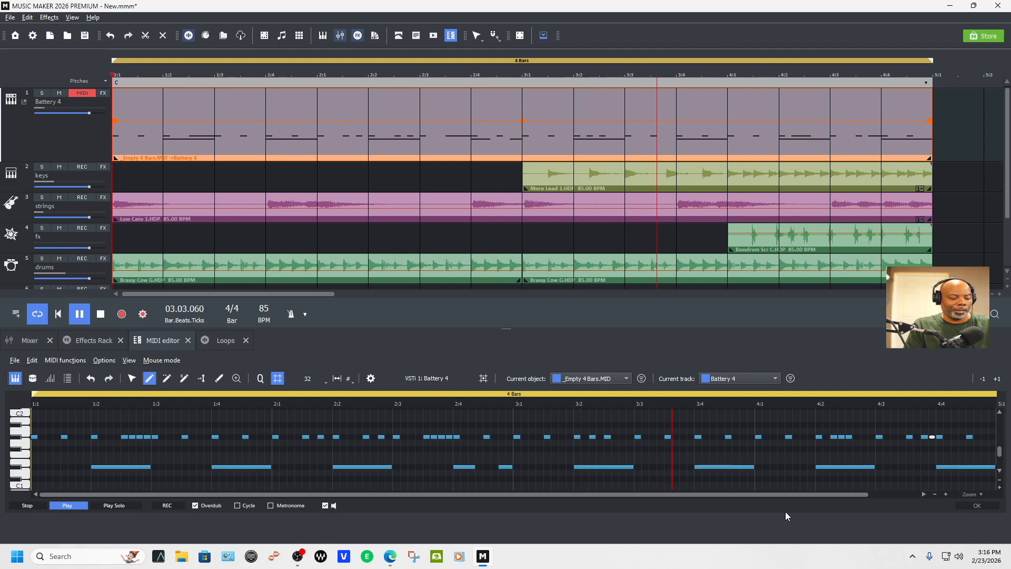
key("space")
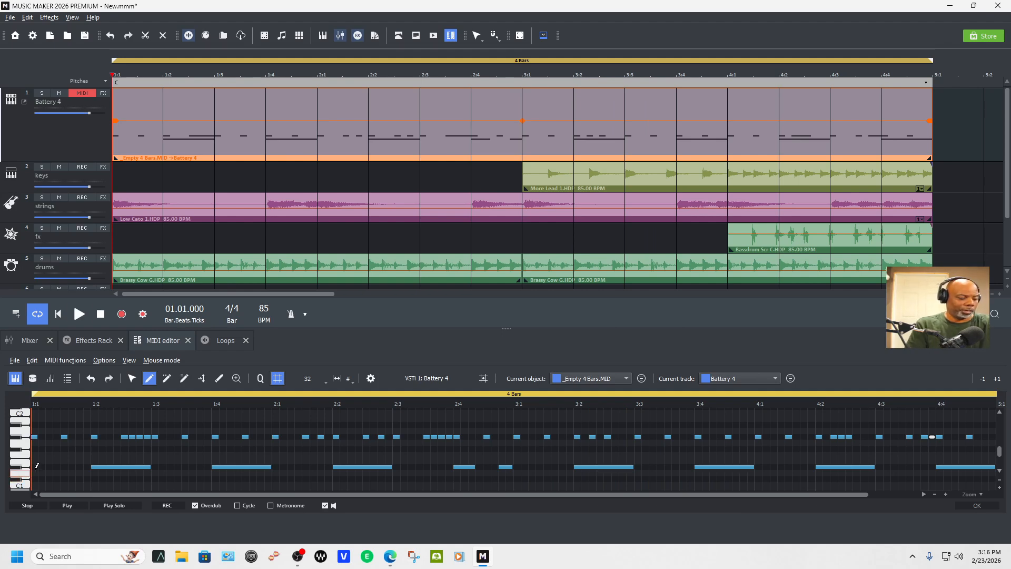
Draw a half-beat C#1 note at the start of bar 1 and a short C#1 note just before beat 2, checking them by playback.
key("space")
key("space")
key("space")
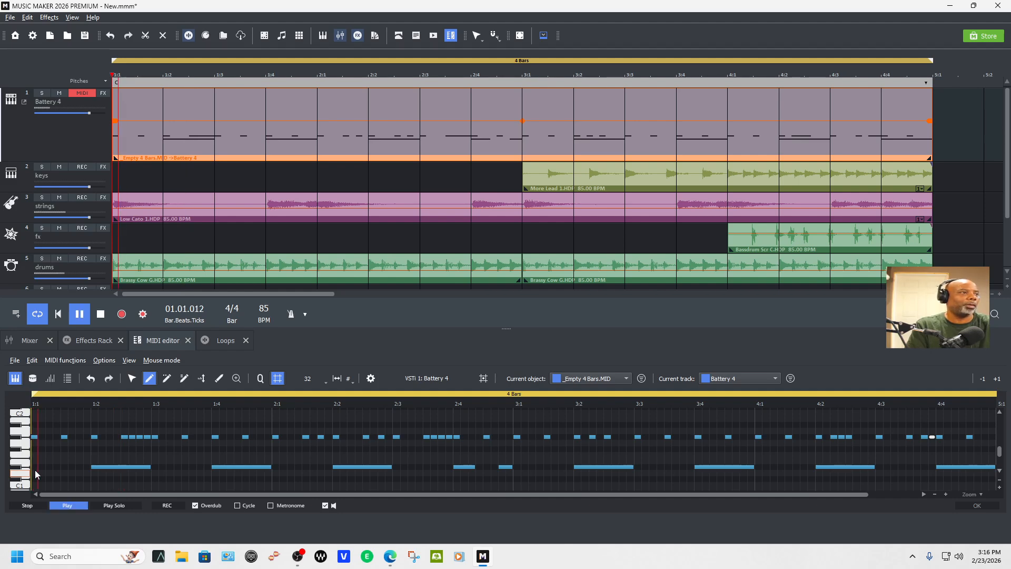
key("space")
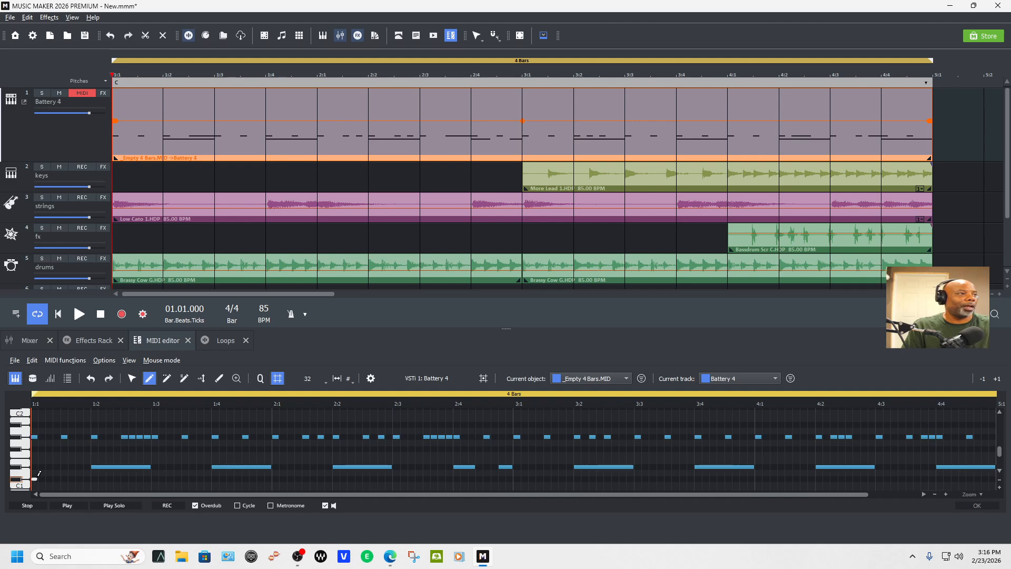
key("space")
key("space")
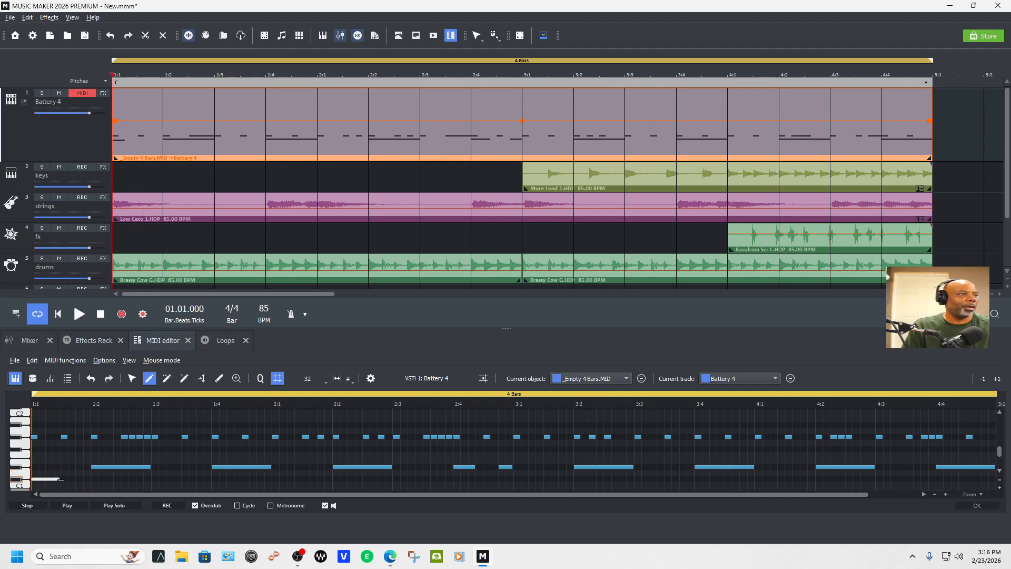
key("space")
key("space")
key("space")
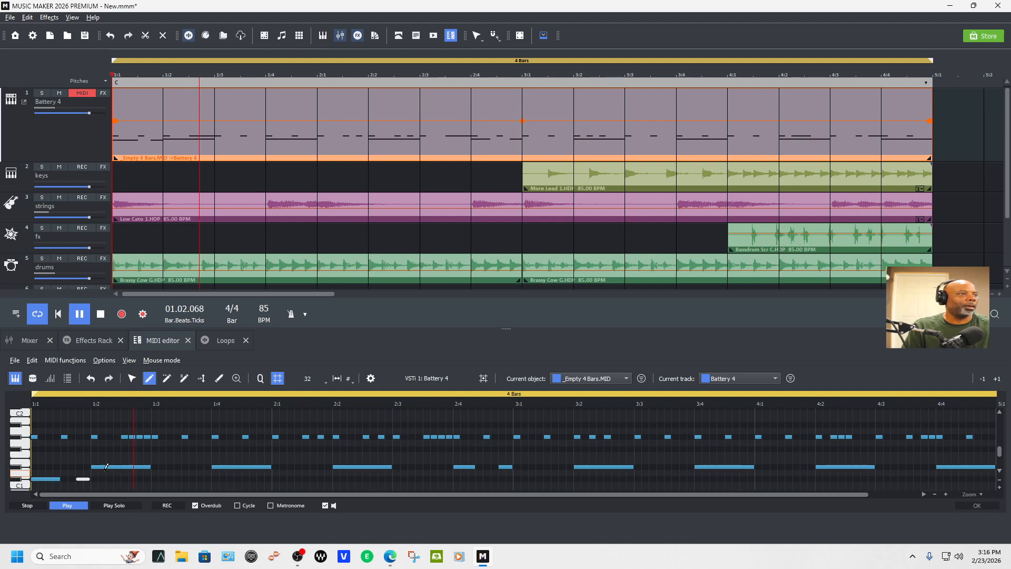
key("space")
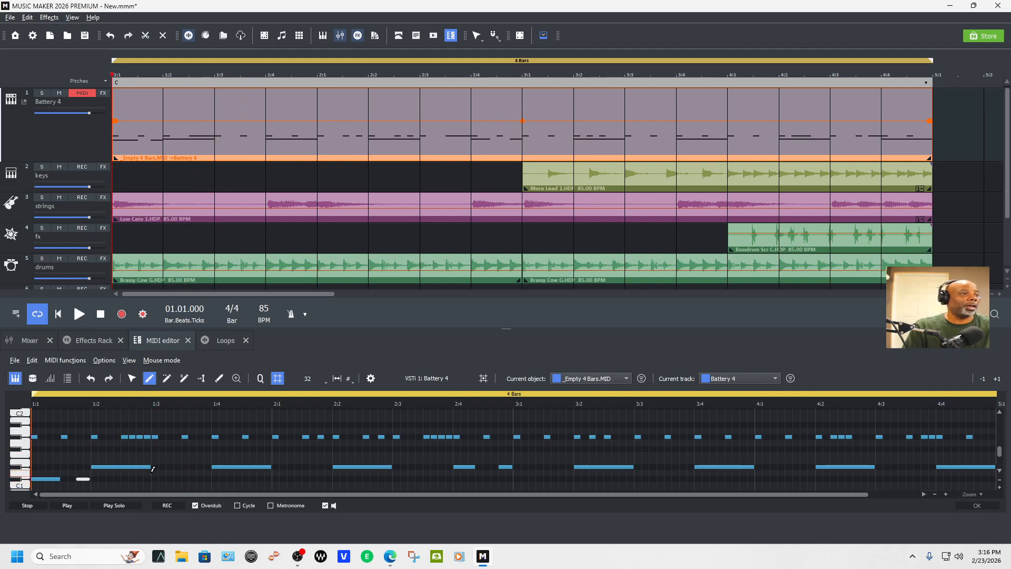
Duplicate the two C#1 notes of beat 1, align the copies to beat 3 of bar 1, and play them back.
left_click(132, 379)
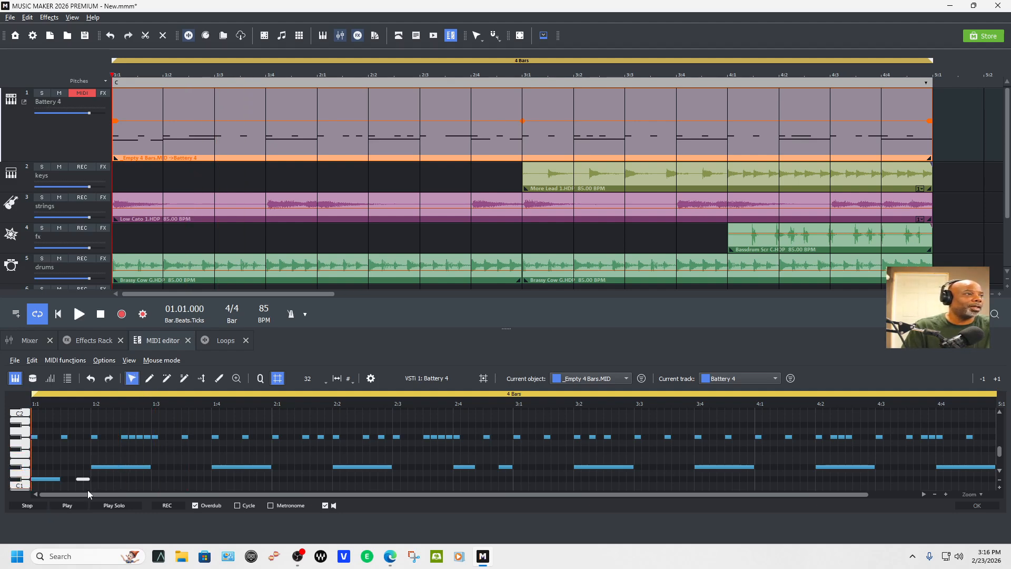
mouse_move(95, 487)
left_mouse_down()
mouse_move(43, 479)
mouse_move(165, 479)
left_mouse_up()
key("space")
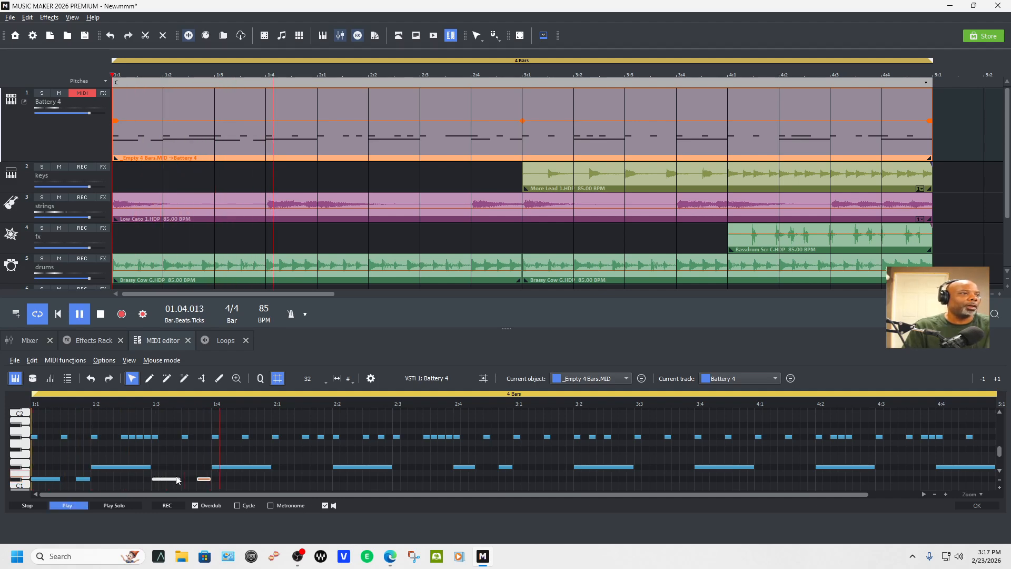
key("space")
Duplicate the four C#1 notes of bar 1 and align the copies to the start of bar 2.
left_click_drag(232, 486, 26, 461)
key("ctrl+d")
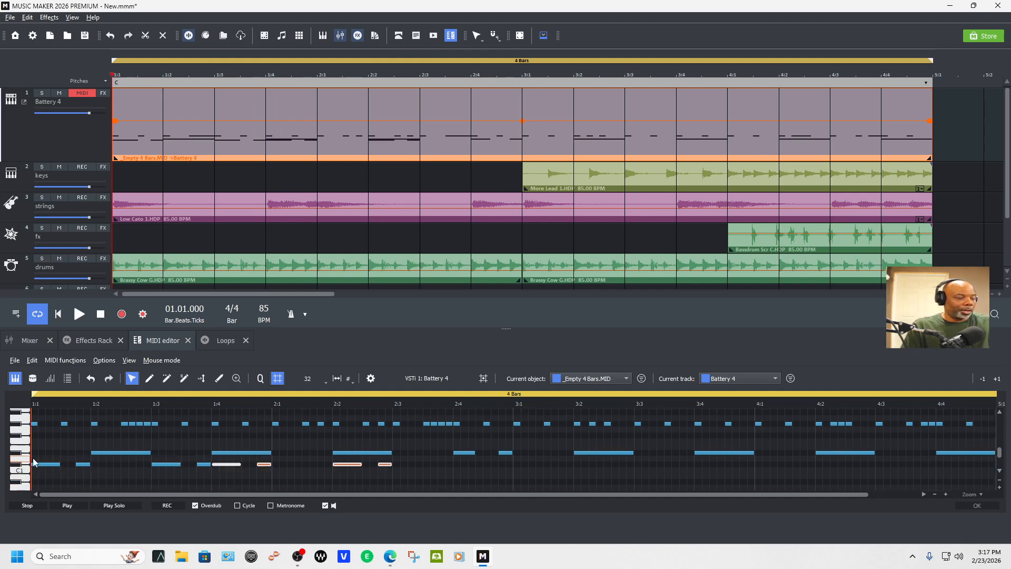
left_click_drag(229, 464, 293, 464)
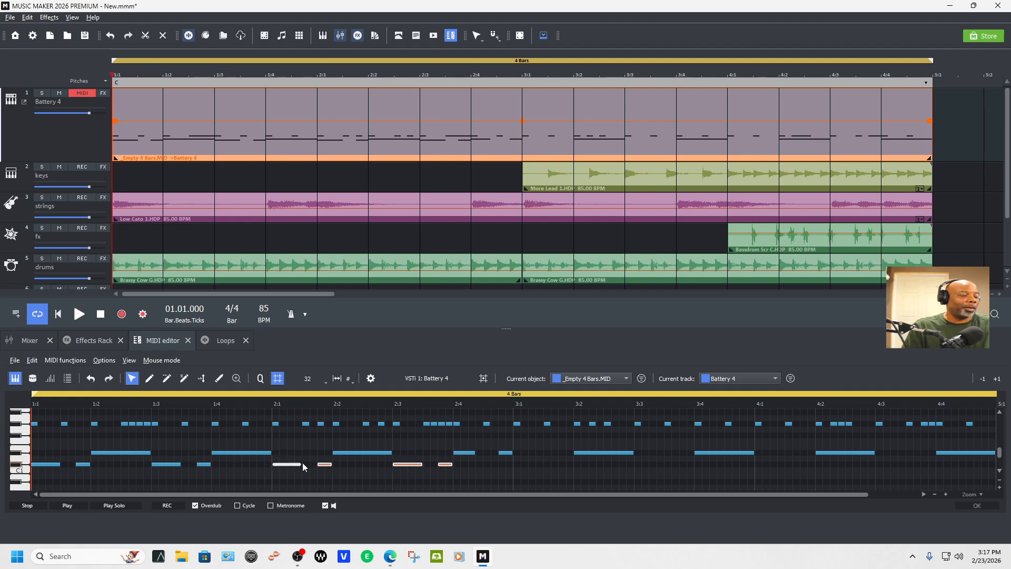
Duplicate the C#1 notes of bars 1 and 2, align the copies to the start of bar 3, and play the pattern.
left_click_drag(465, 474, 23, 426)
key("ctrl+d")
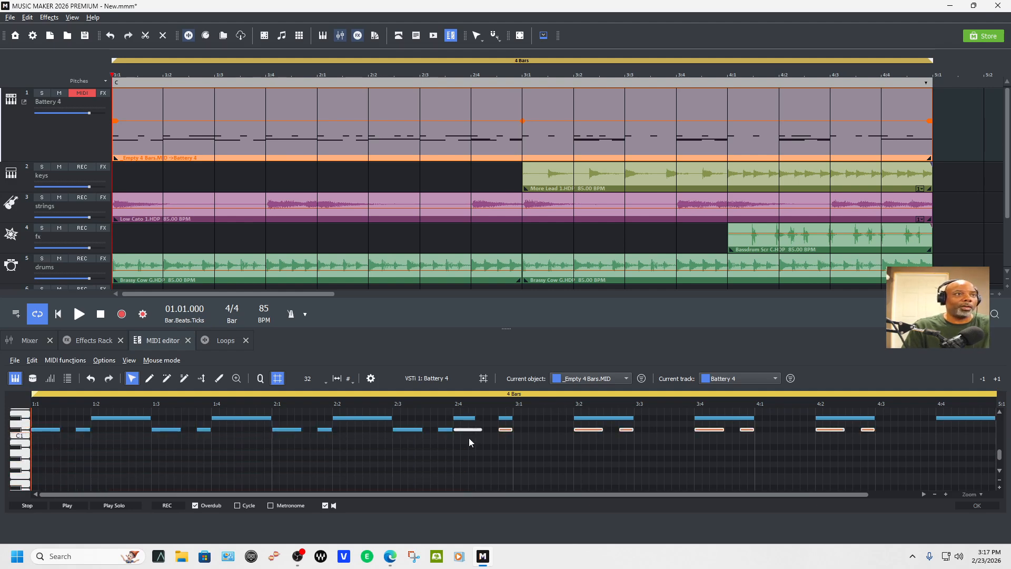
left_click_drag(470, 431, 529, 430)
key("space")
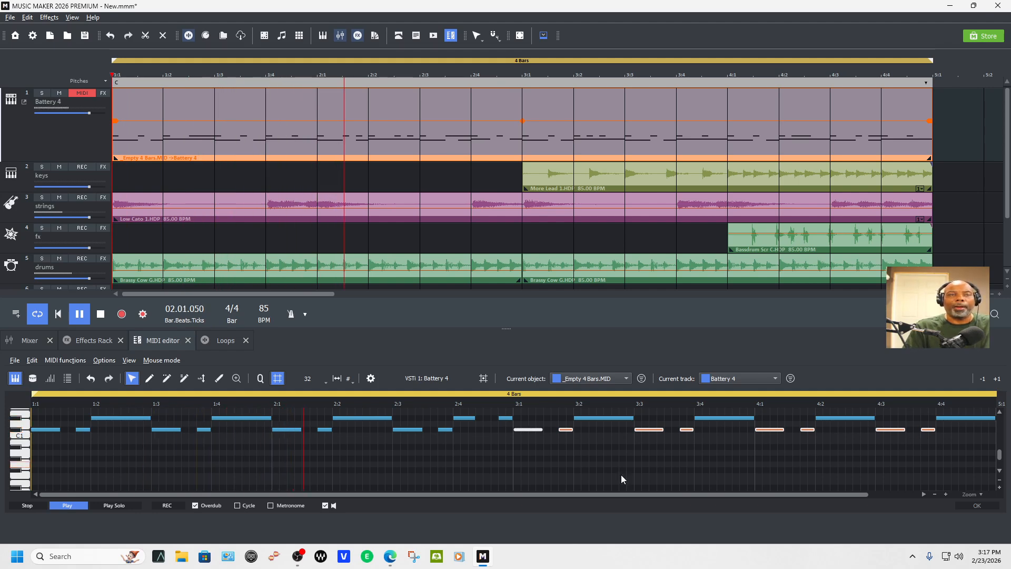
Draw an extra short C#1 note midway through beat 3 of bar 3 and four consecutive short C#1 notes filling beat 4 of bar 4.
left_click(150, 378)
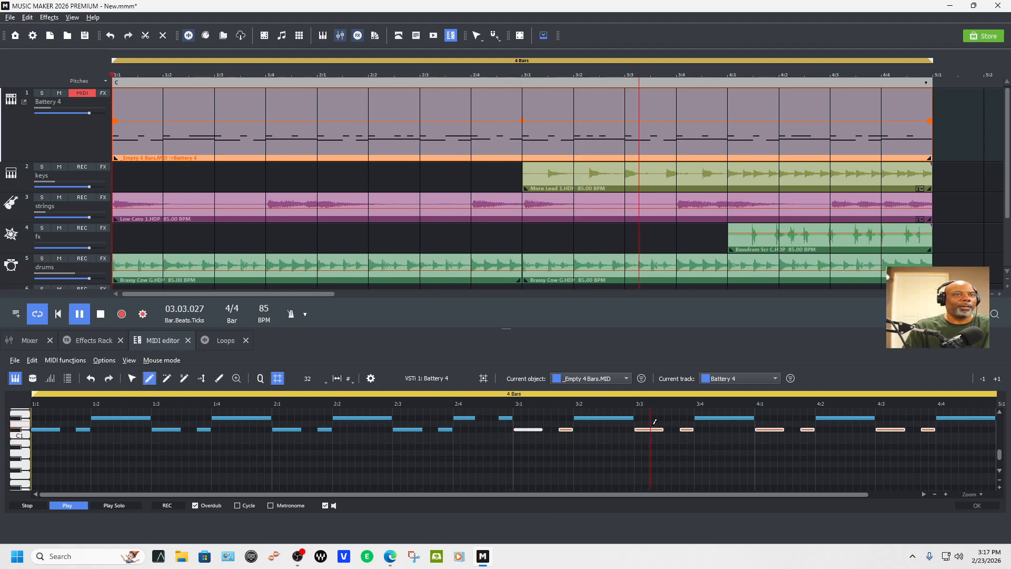
key("space")
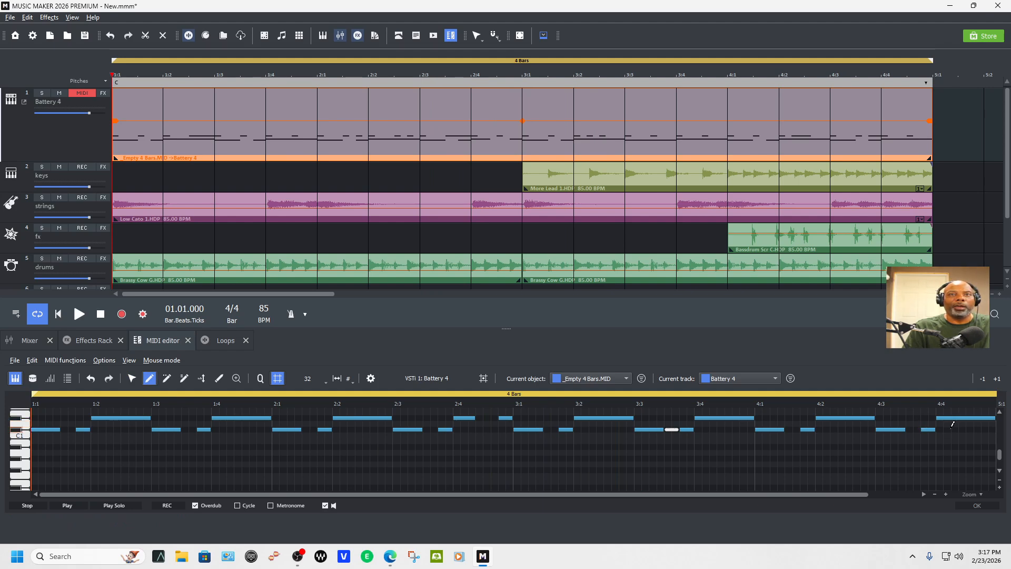
left_click_drag(945, 429, 947, 429)
left_click(949, 429)
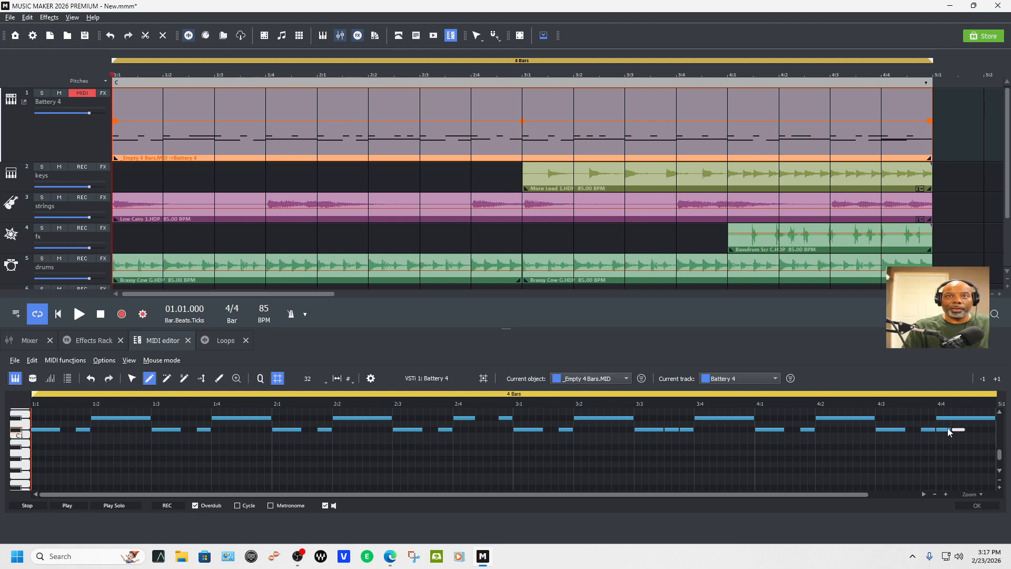
key("space")
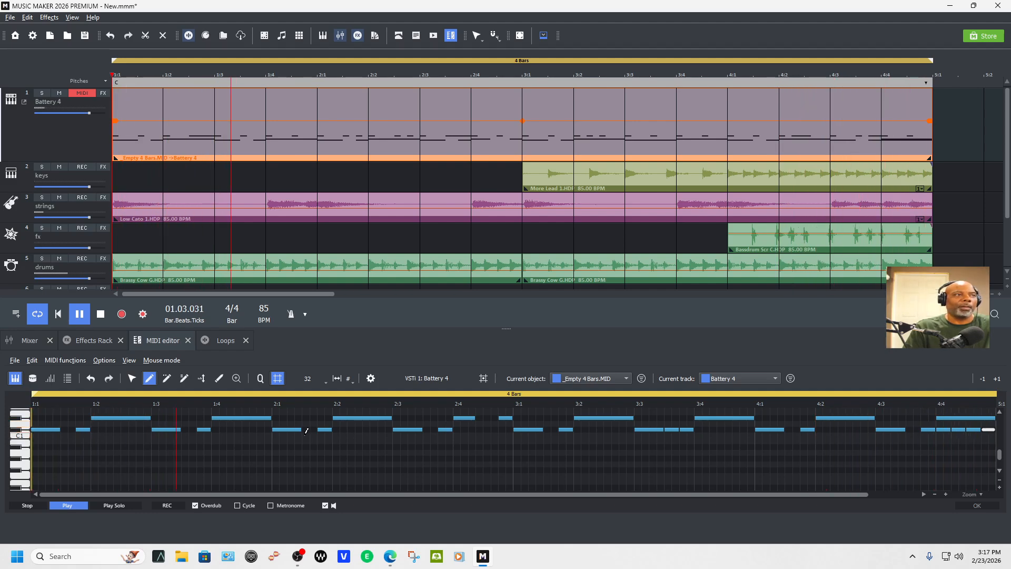
key("space")
Draw short C#1 notes on the second and third sixteenths of beat 4 in bar 1, checking them by playback.
left_click(242, 429)
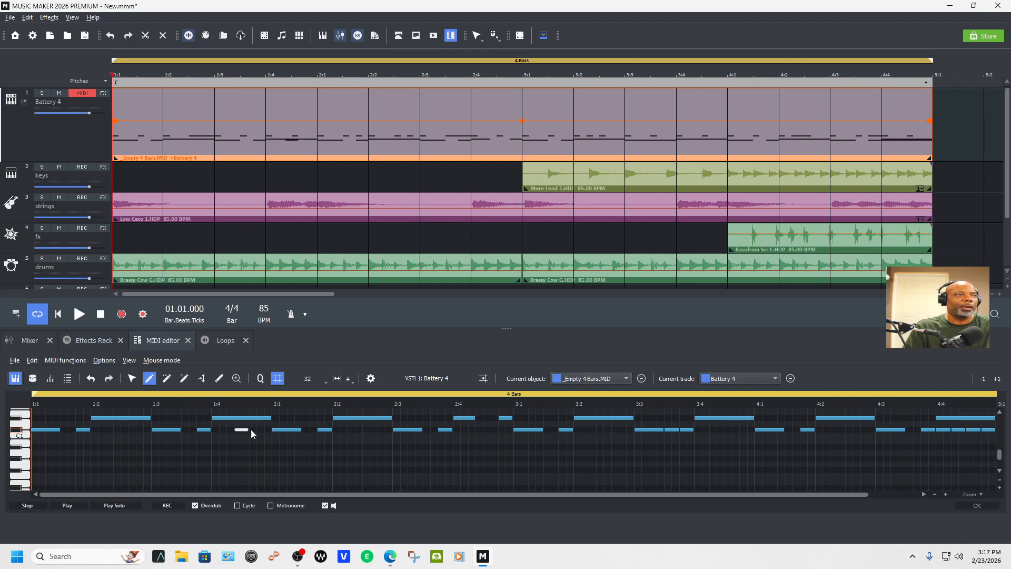
key("space")
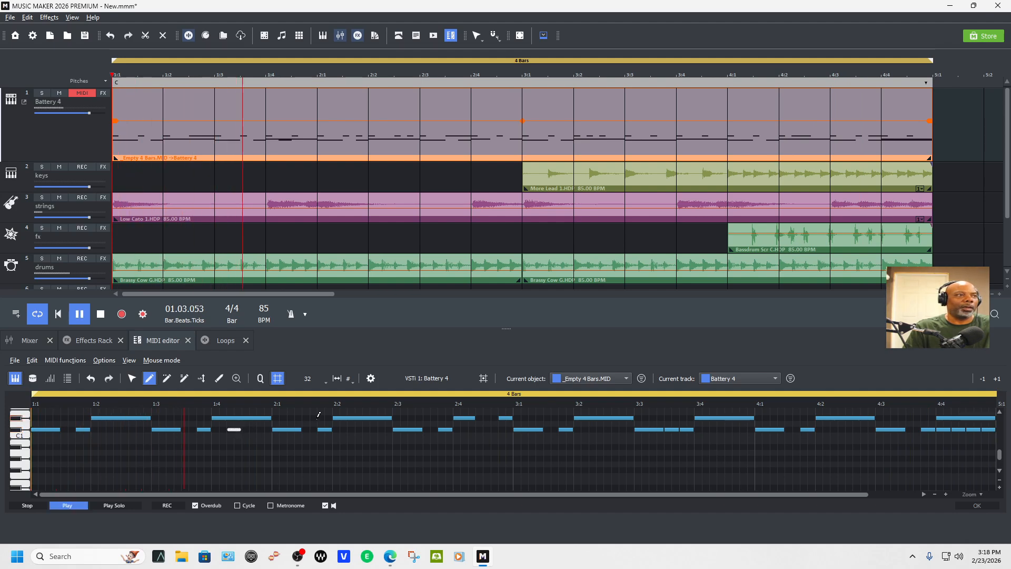
key("space")
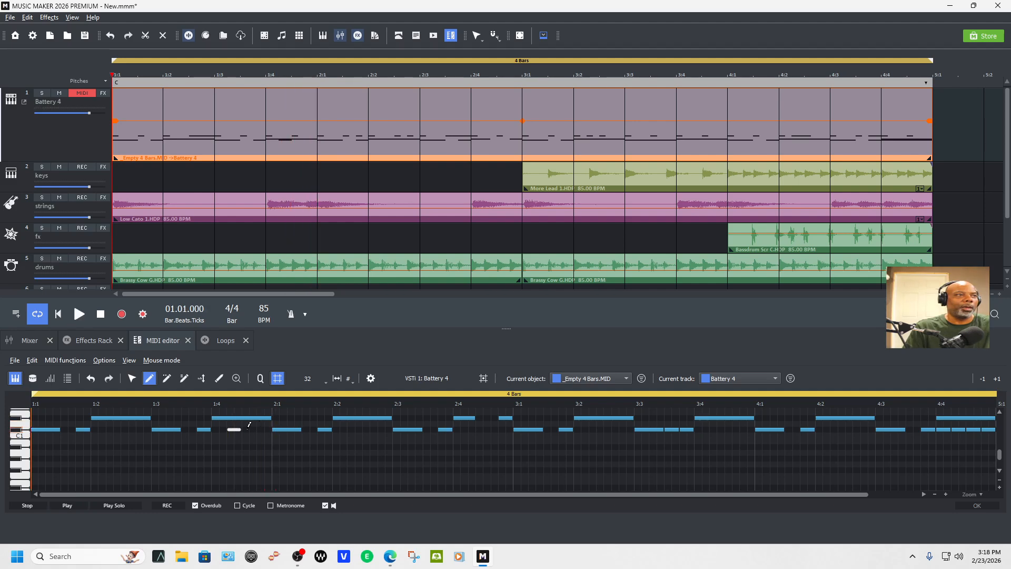
key("space")
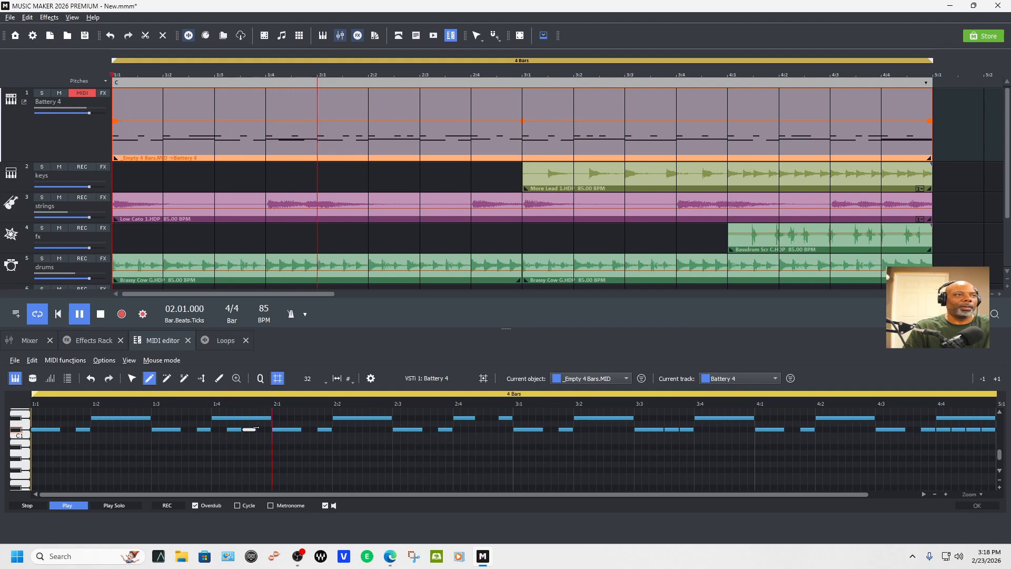
key("space")
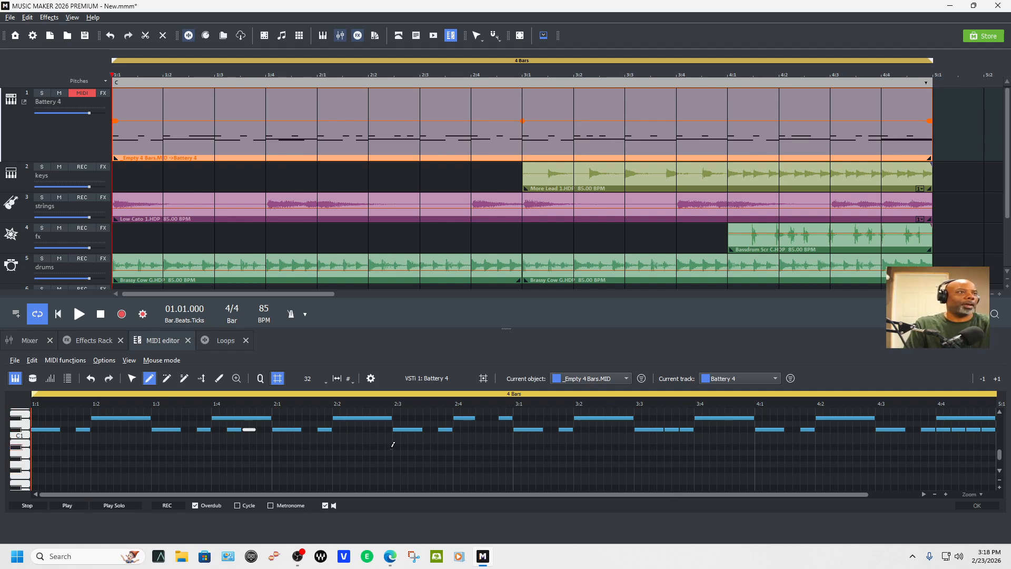
key("space")
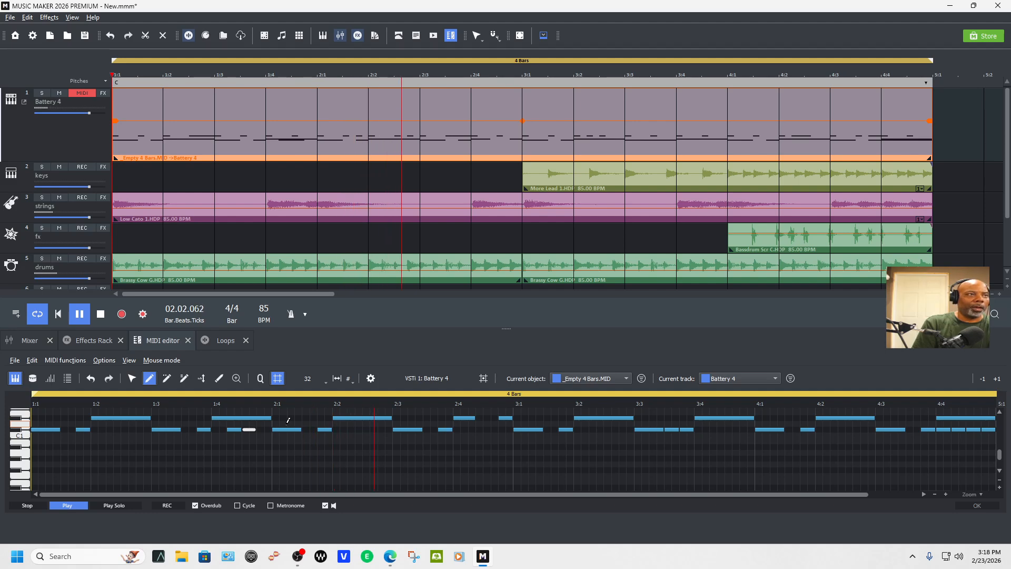
key("space")
Draw short D1 notes on the last sixteenth of beat 2 and the second sixteenth of beat 3 in bar 1, checking them by playback.
key("space")
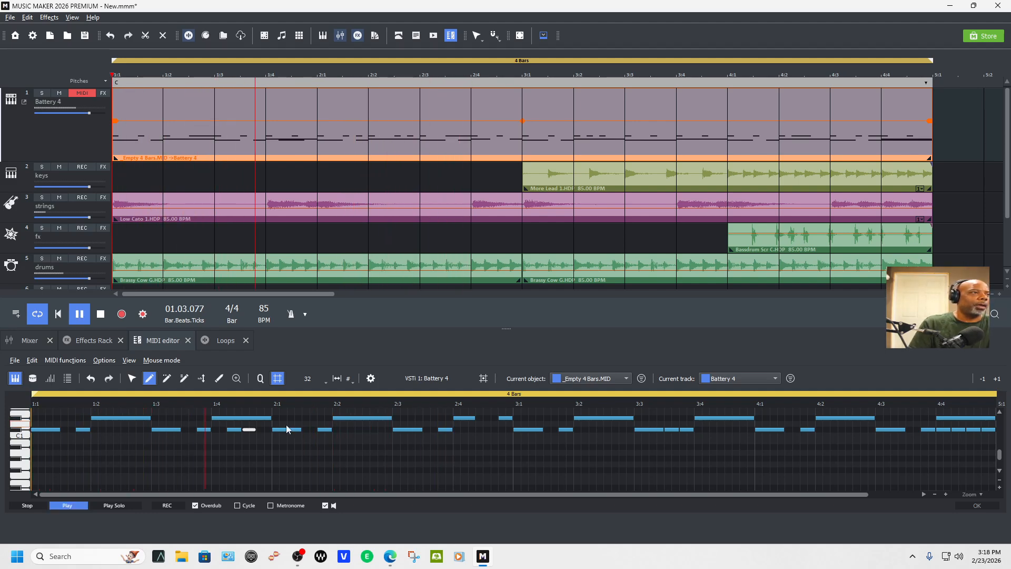
key("space")
left_click(128, 423)
key("space")
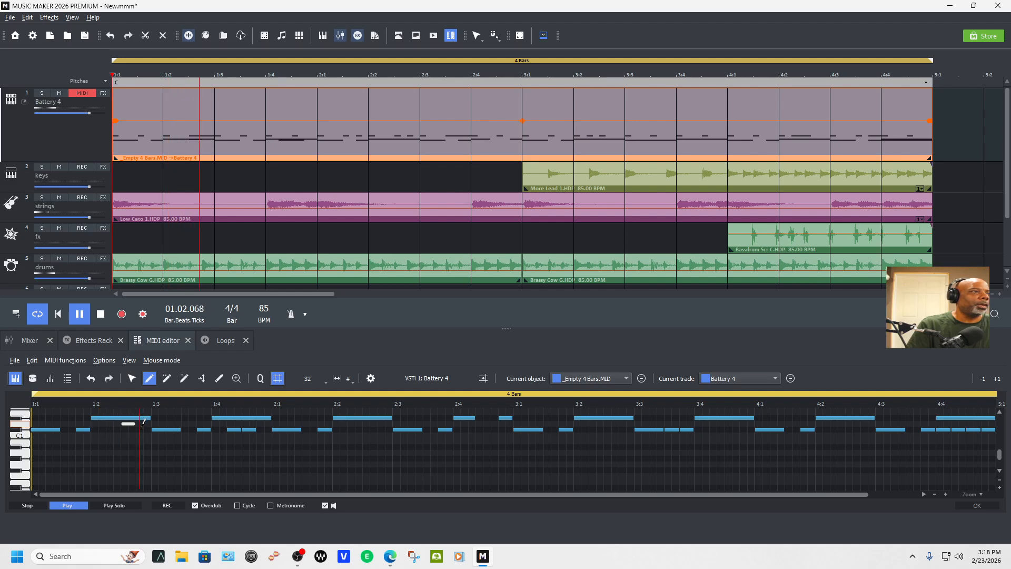
key("space")
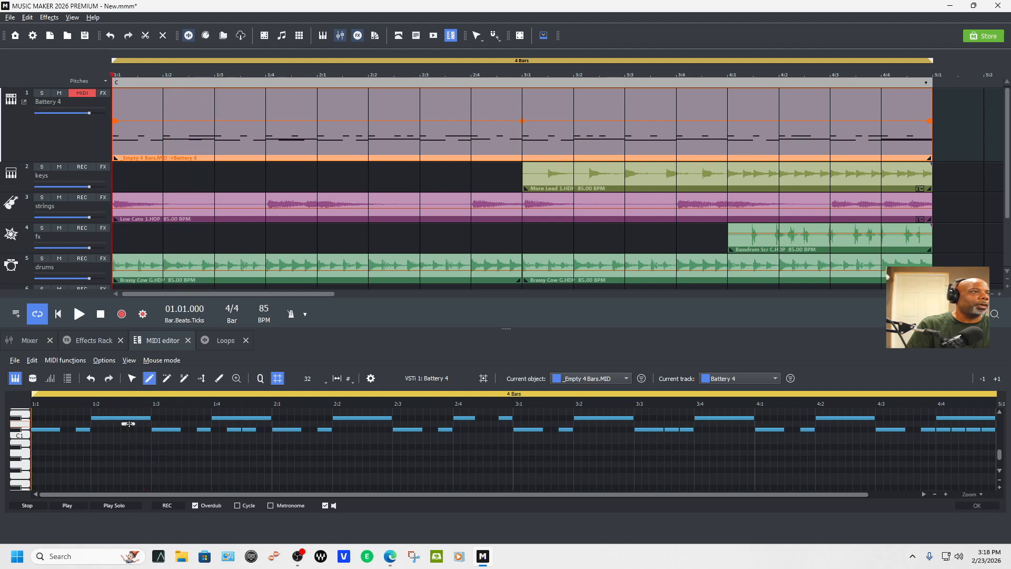
key("space")
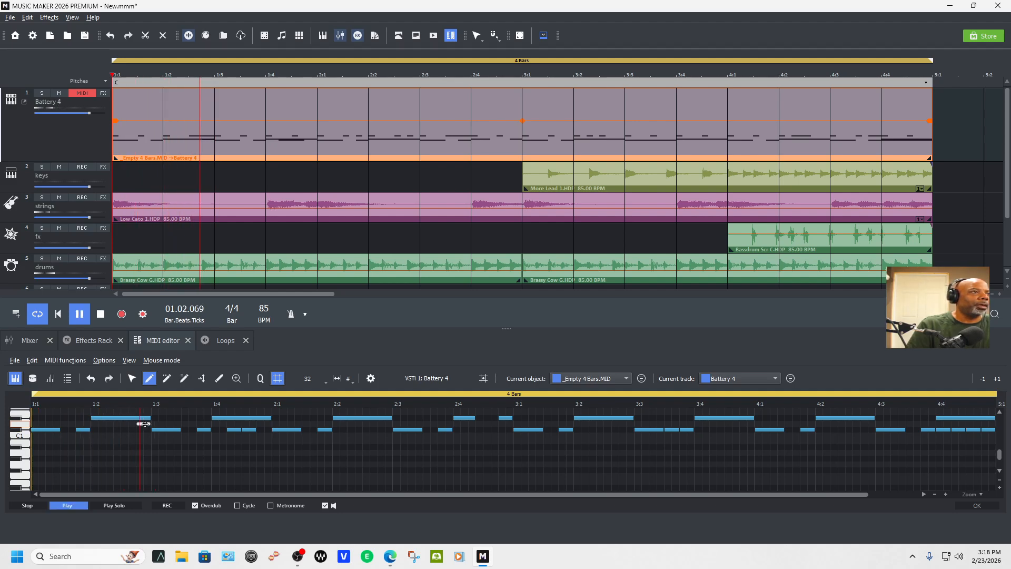
key("space")
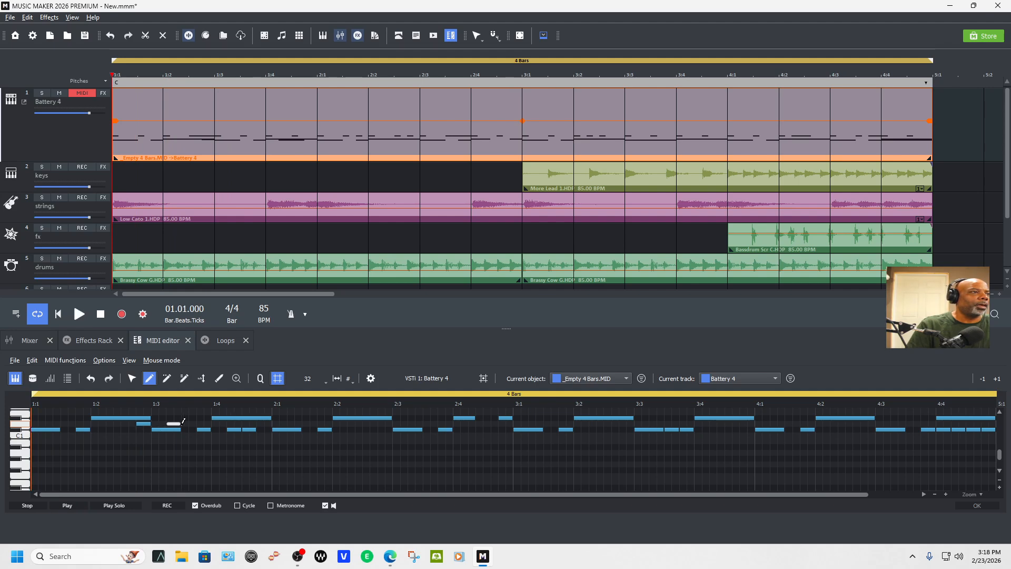
key("space")
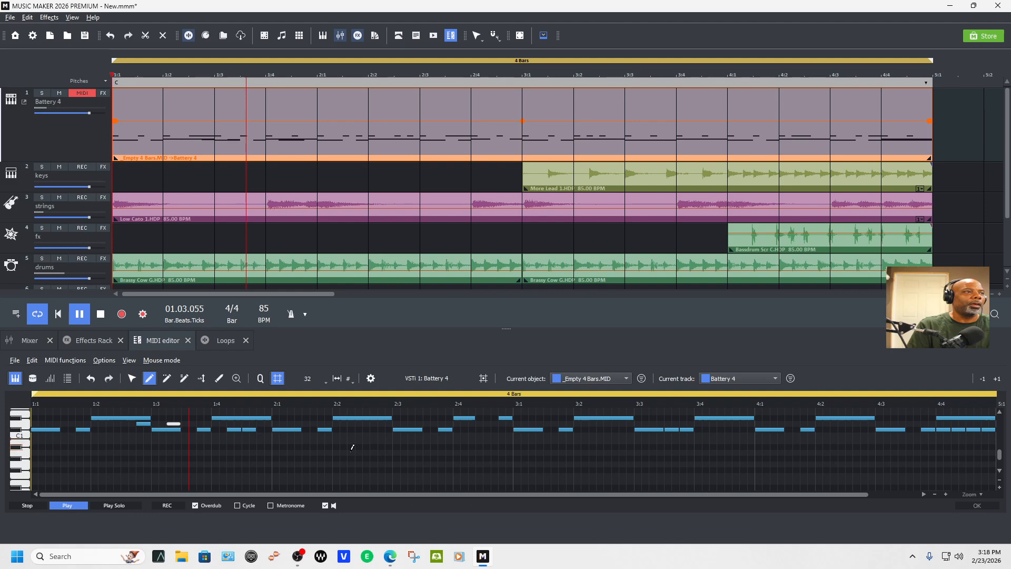
key("space")
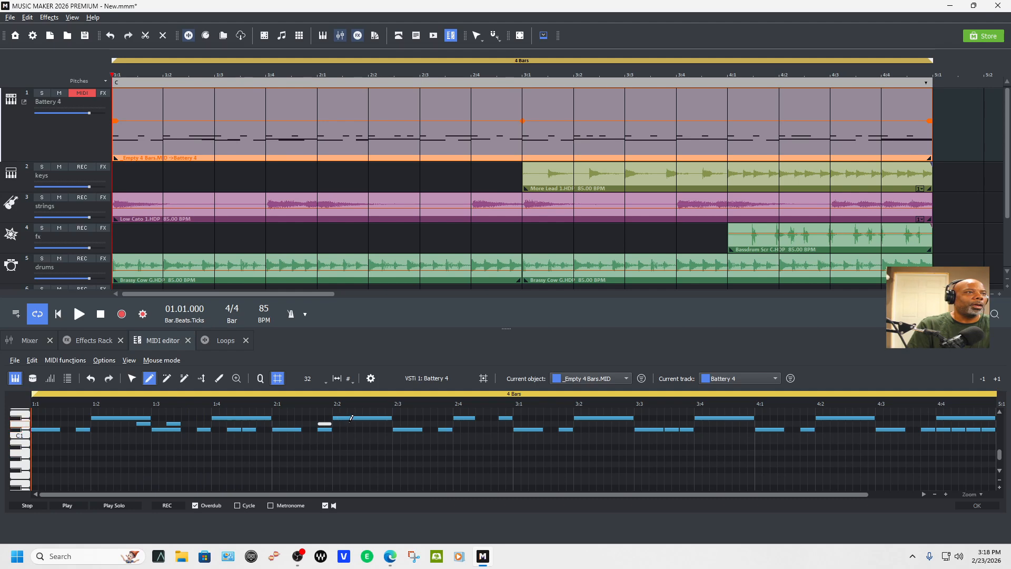
Place short D1 notes on the last sixteenth of beat 2 and the second sixteenth of beat 3 in bar 2, and play them back.
key("space")
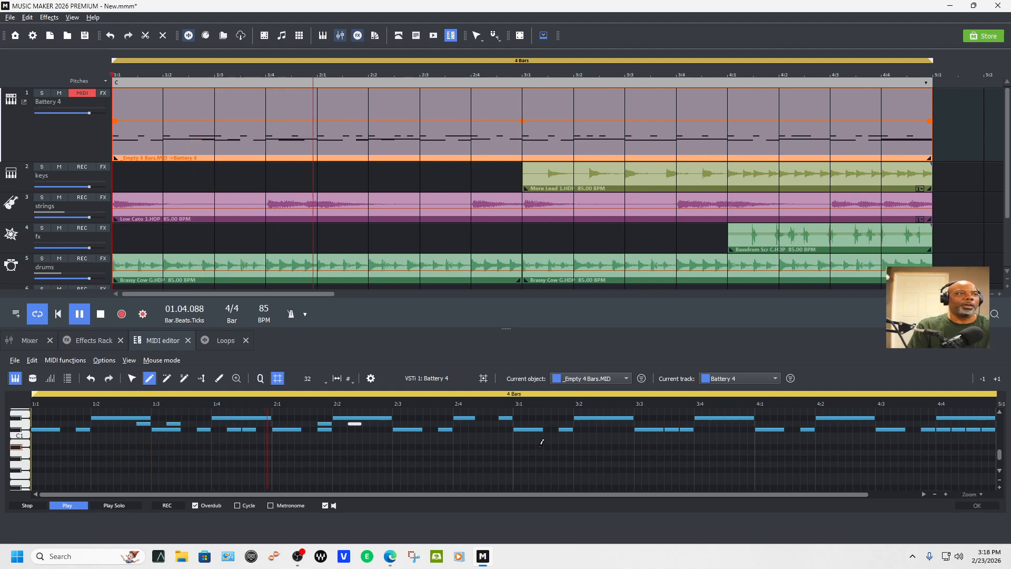
key("space")
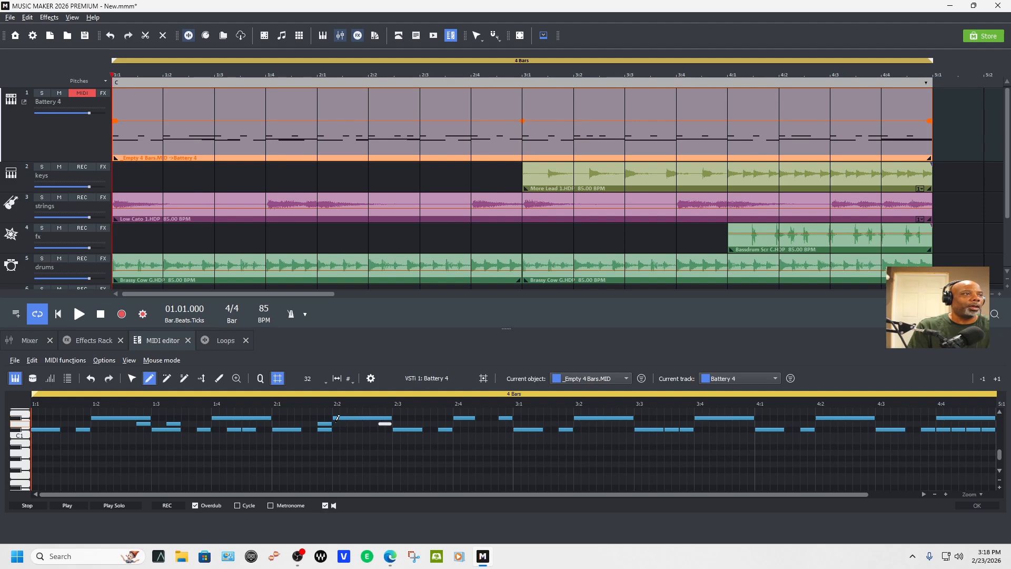
left_click_drag(325, 423, 392, 425)
key("space")
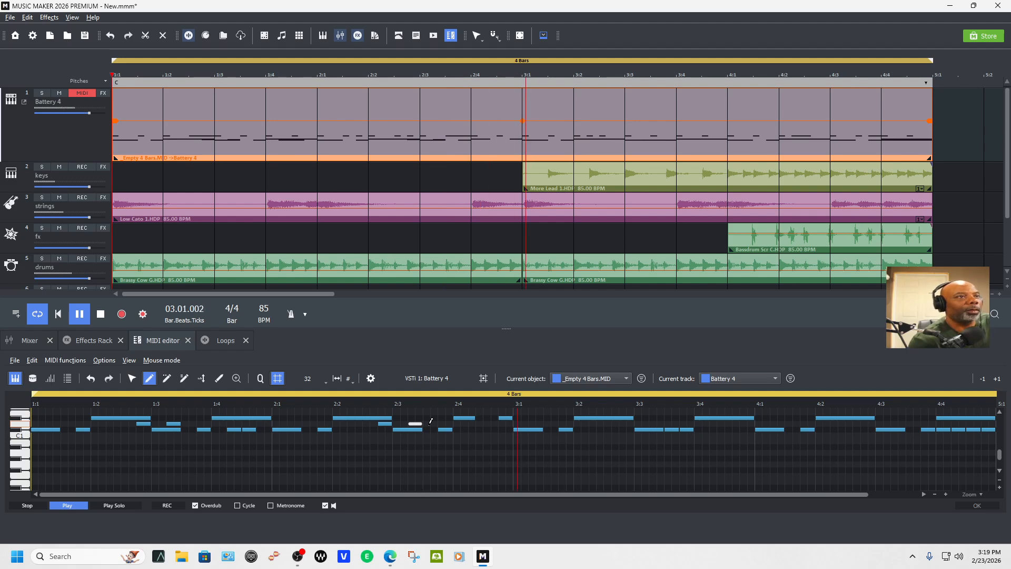
Fill beat 4 of bar 2 with four consecutive short D1 notes and play the pattern back.
key("space")
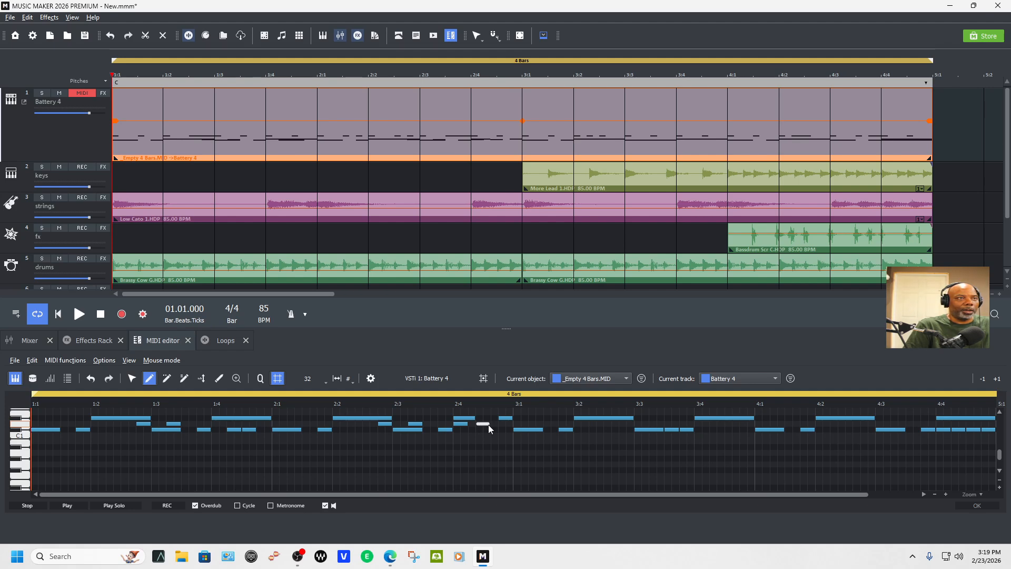
left_click_drag(472, 424, 476, 424)
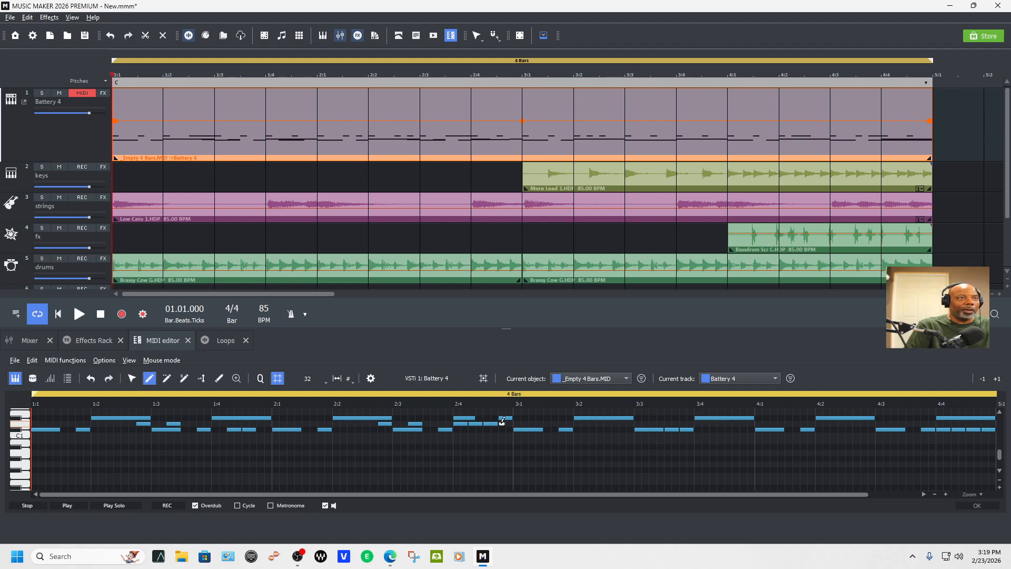
key("space")
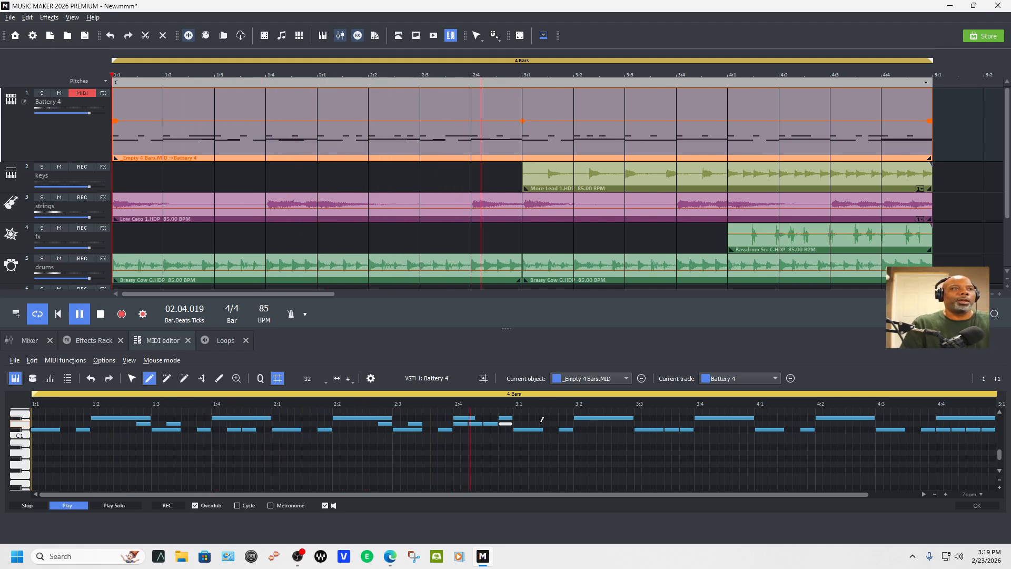
key("space")
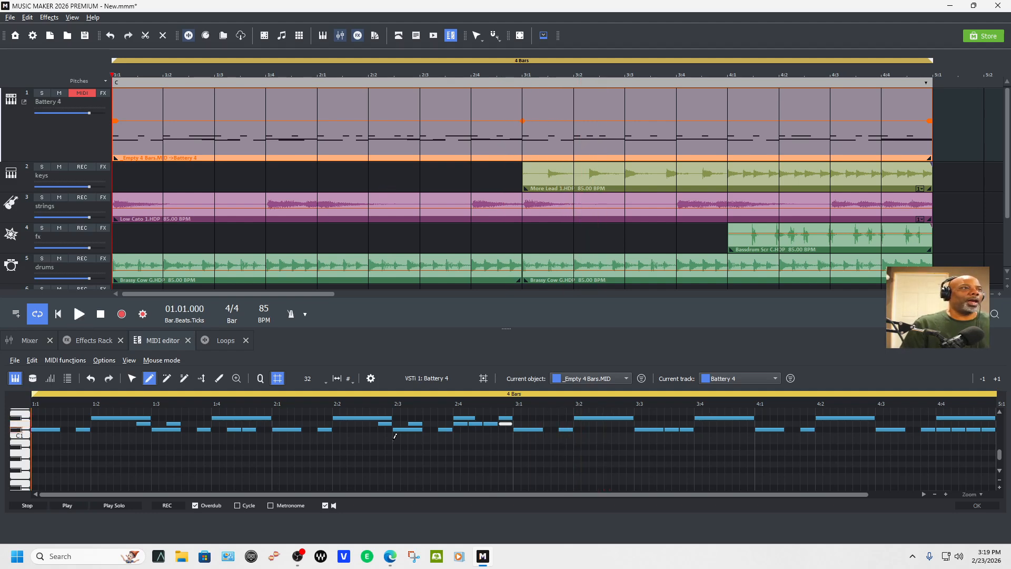
Solo the Battery 4 and drums tracks and listen to them together.
left_click(42, 93)
scroll(183, 236, "down", 1)
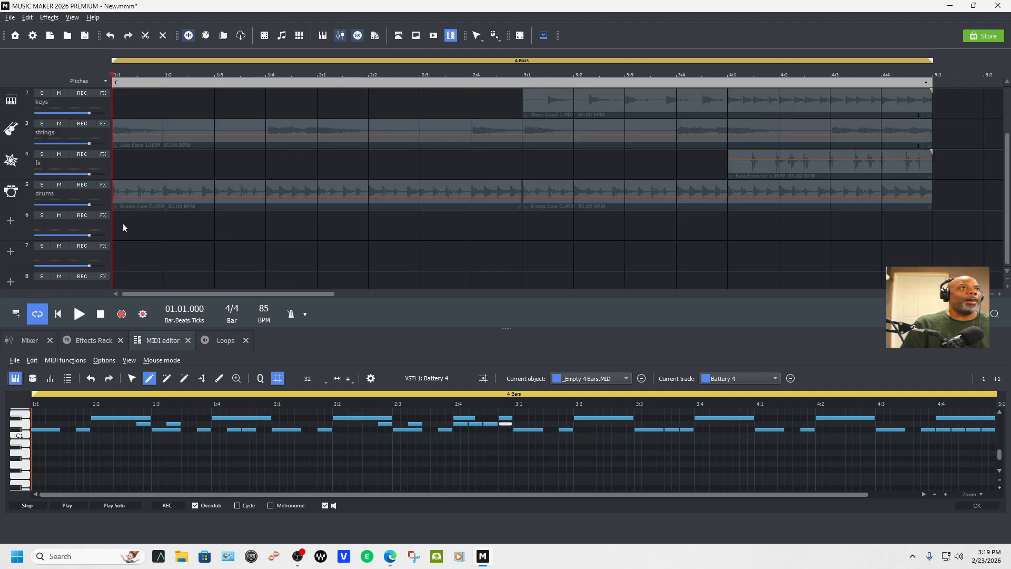
left_click(41, 185)
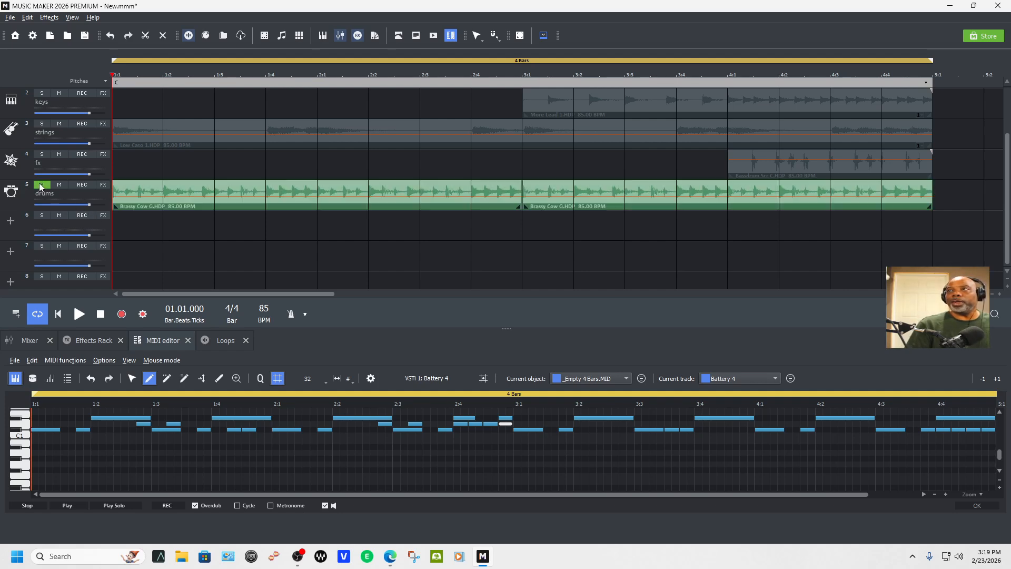
key("space")
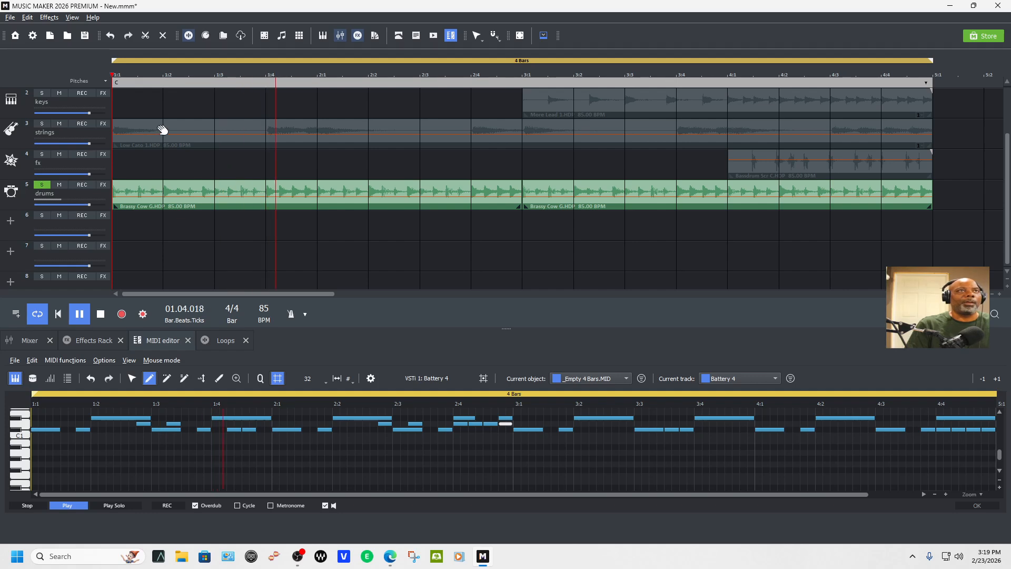
key("space")
scroll(292, 273, "up", 2)
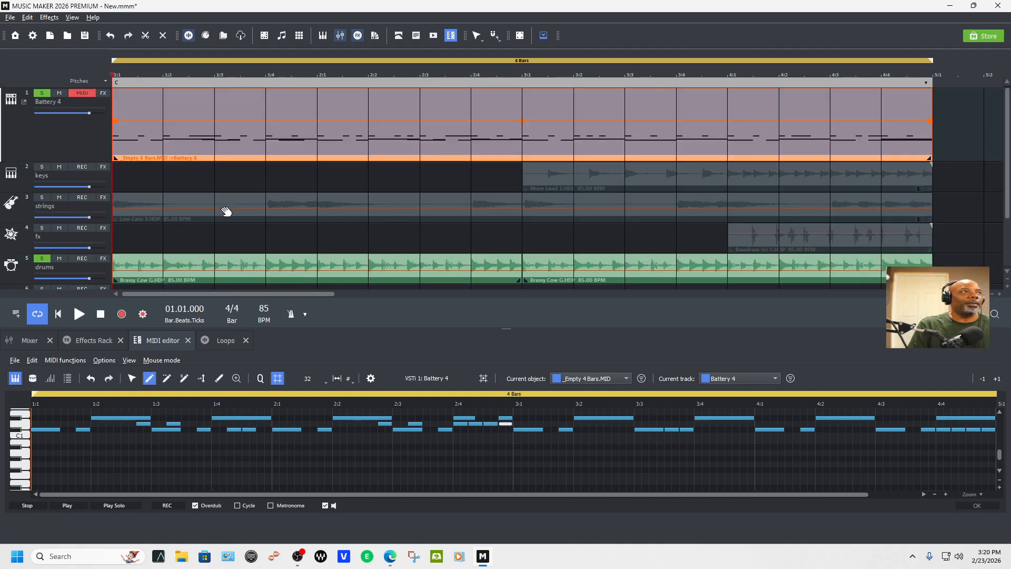
Clear the solos on the Battery 4 and drums tracks and play the full arrangement.
left_click(40, 94)
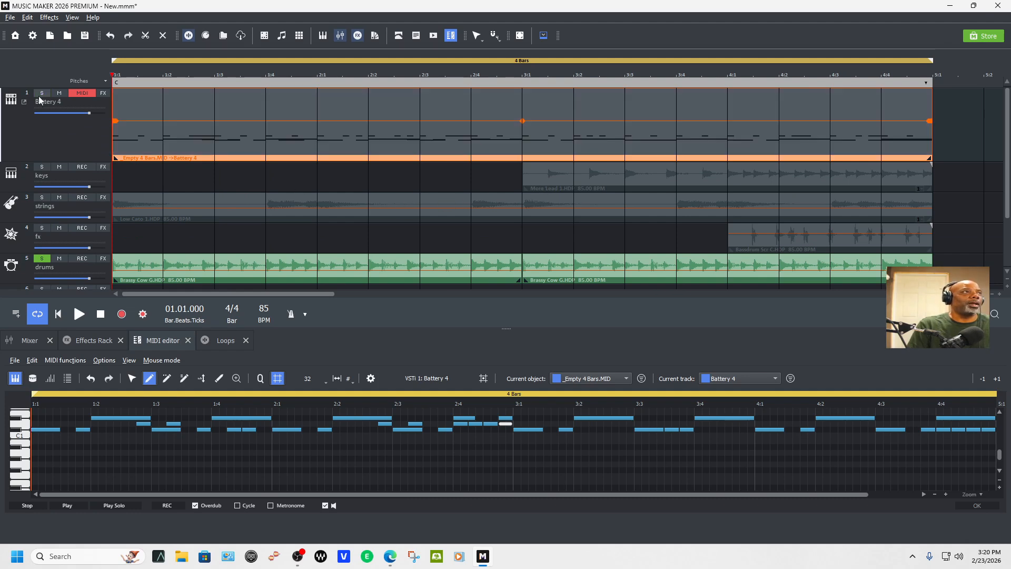
left_click(41, 260)
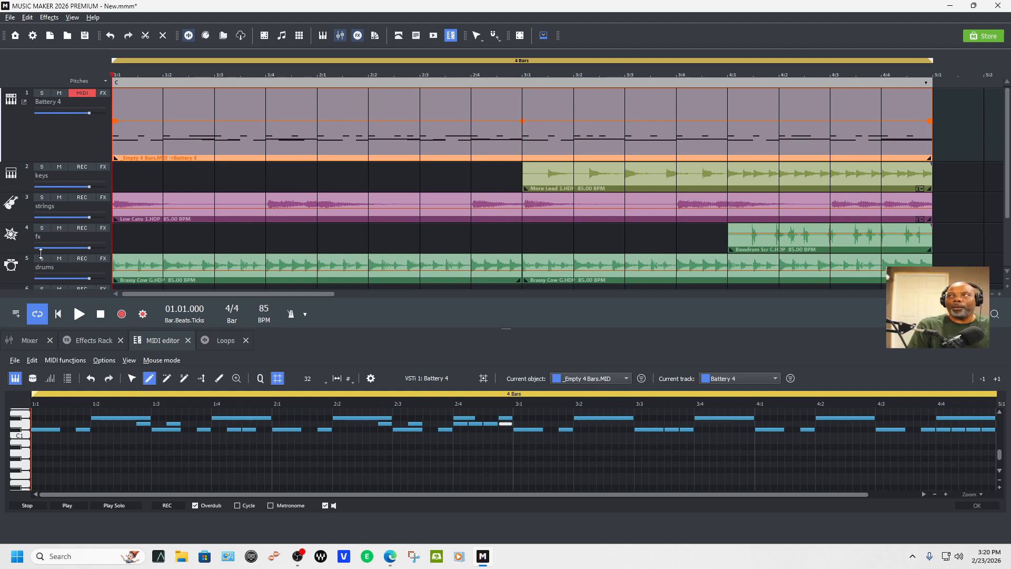
key("space")
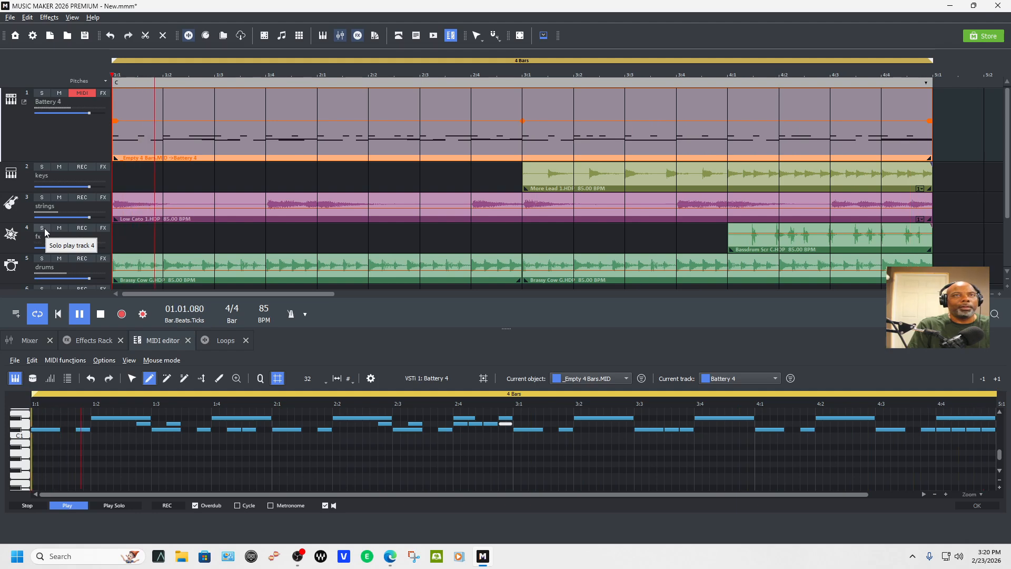
key("space")
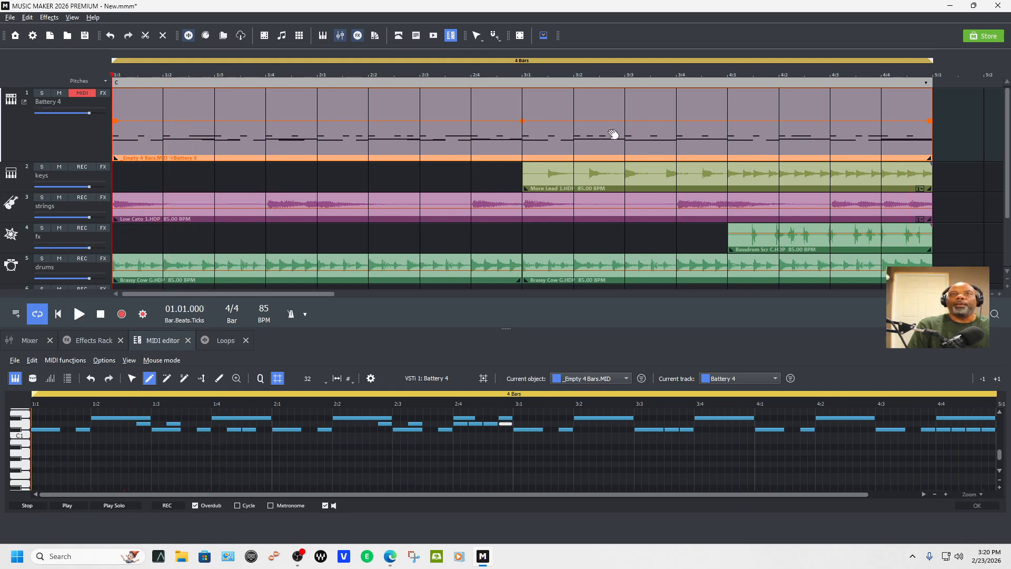
Duplicate the four-bar Battery 4 MIDI clip once into bars 5 to 8.
left_click(992, 295)
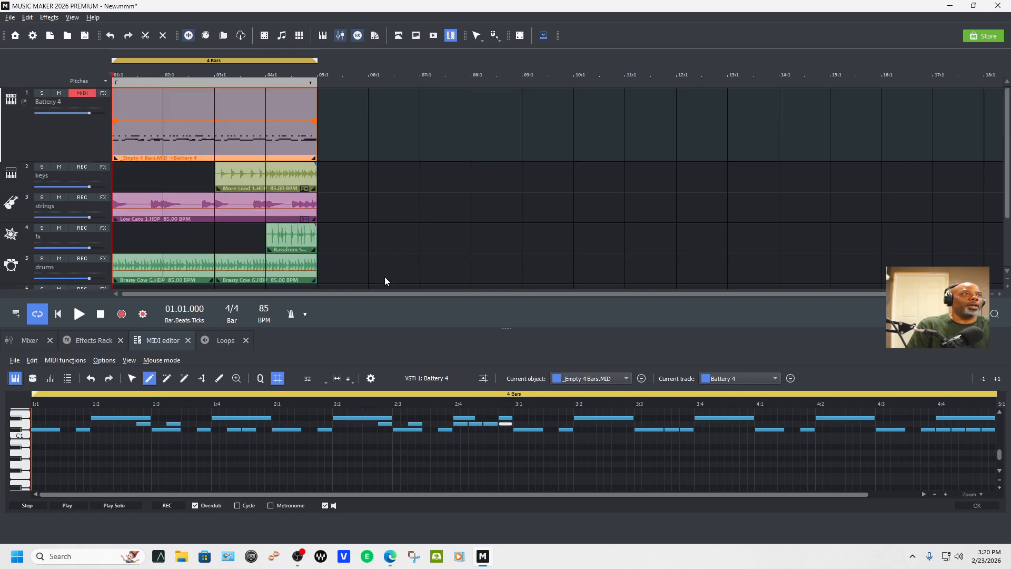
left_click_drag(385, 276, 230, 97)
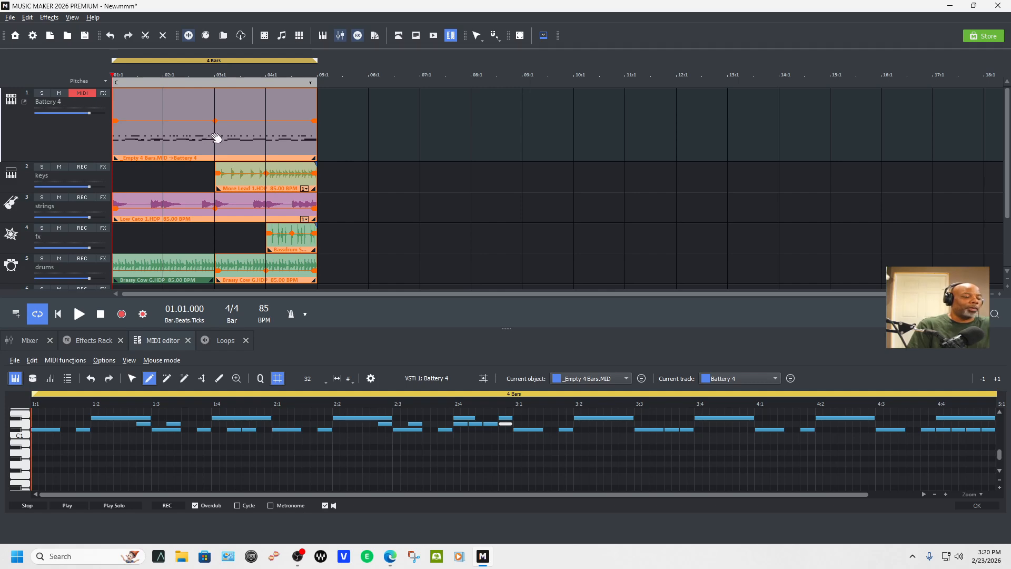
left_click(375, 174)
left_click(239, 154)
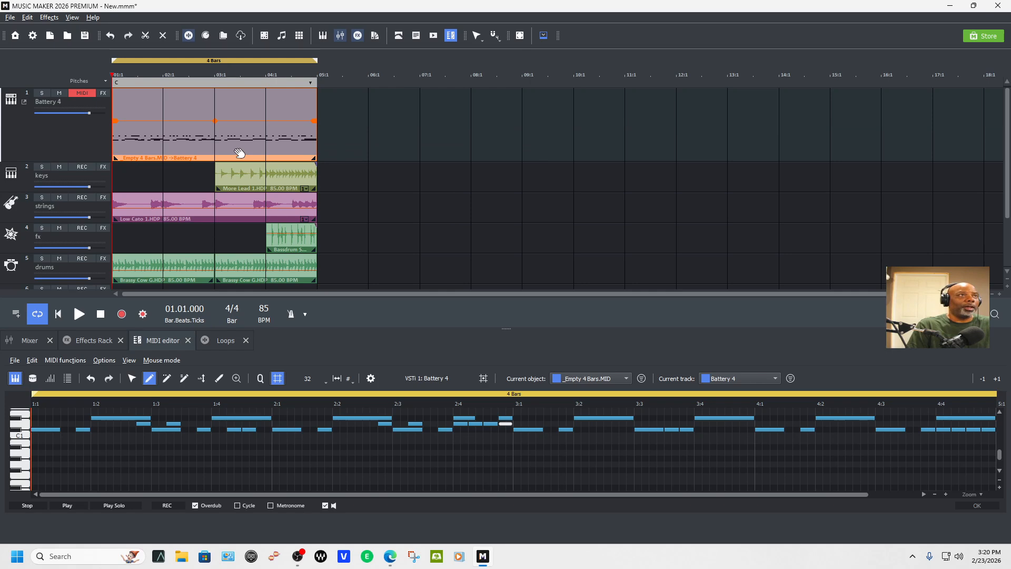
key("ctrl+a")
left_click(267, 154)
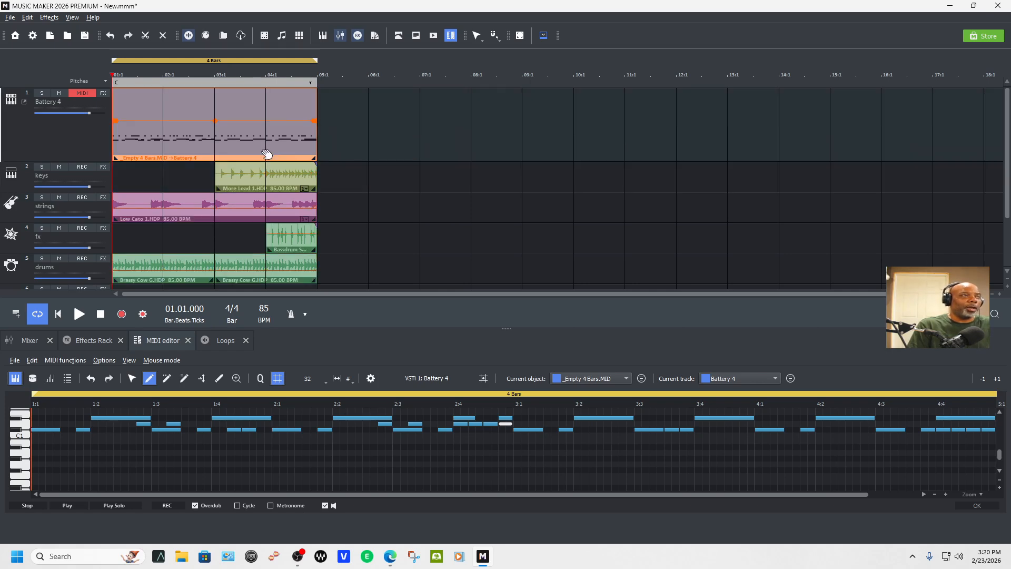
key("ctrl+d")
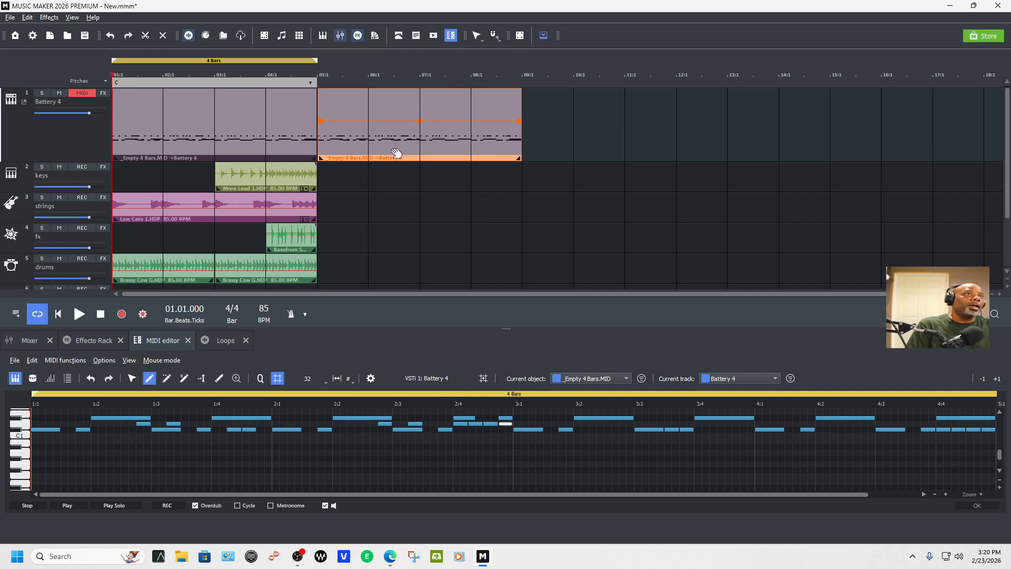
Duplicate the More Lead keys clip twice and the Low Cato strings clip once to fill bars 5 to 8.
left_click(273, 184)
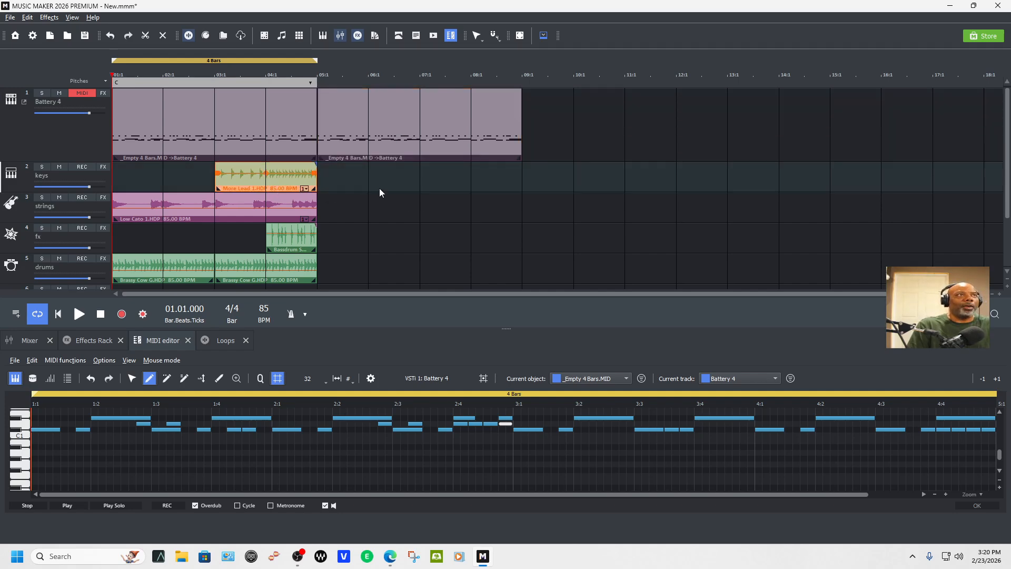
key("ctrl+d")
key("ctrl+d")
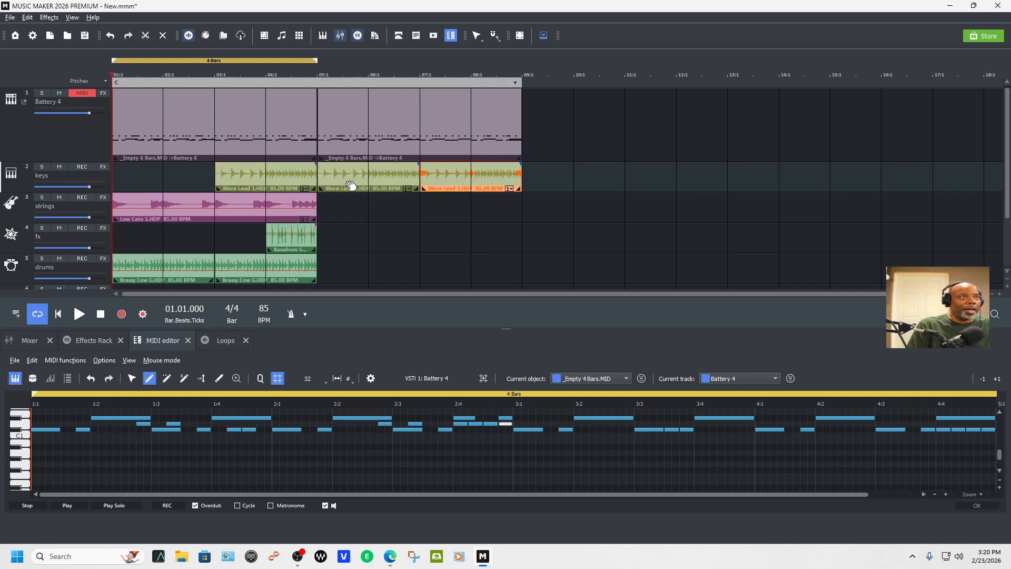
left_click(264, 210)
key("ctrl+d")
key("ctrl+d")
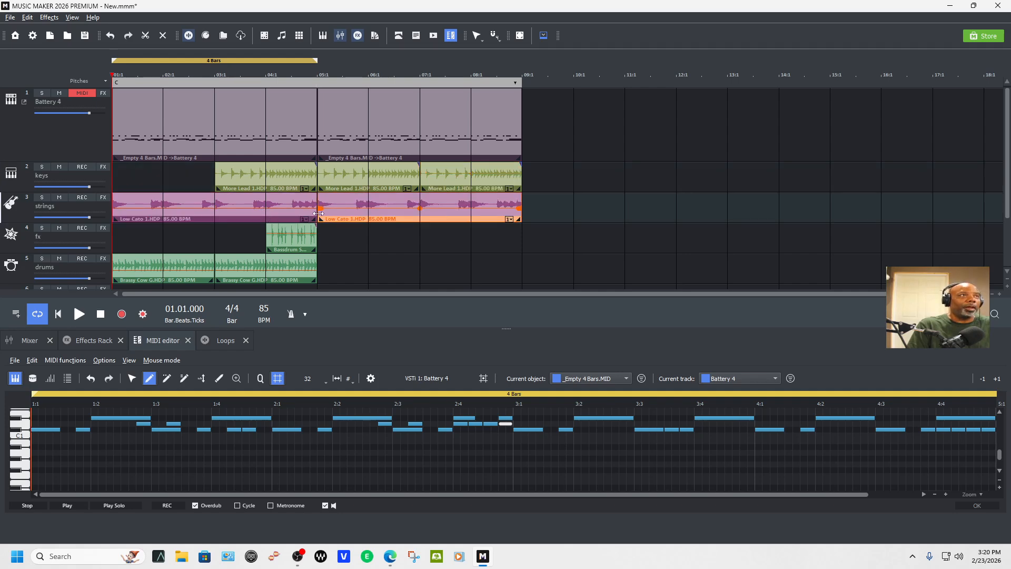
Repeat the one-bar Bassdrum clip on the fx track through bar 8, deleting the surplus copies beyond it.
left_click(296, 244)
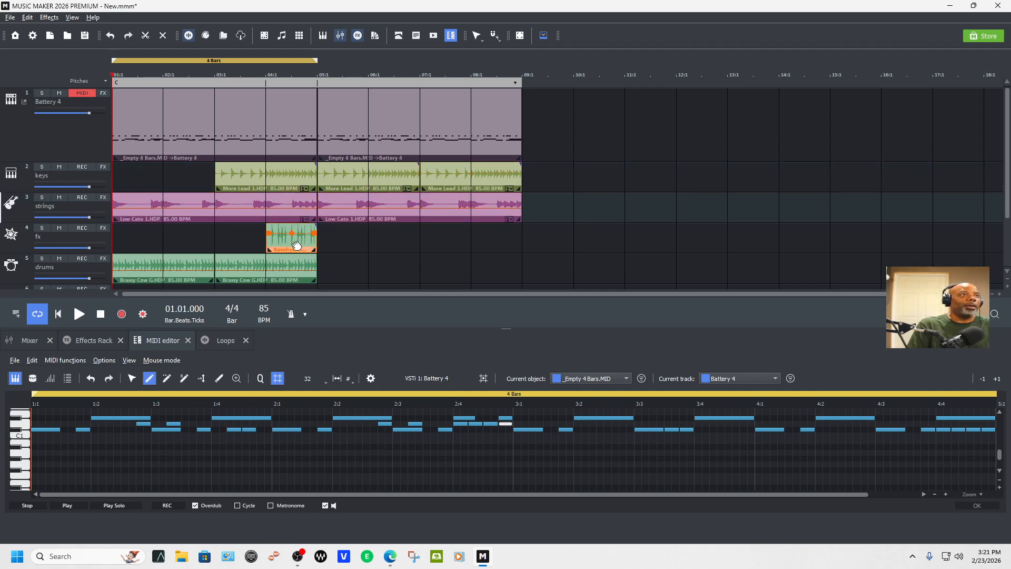
key("ctrl+d")
key("ctrl+d")
key("ctrl+d")
key("ctrl+d")
key("ctrl+d")
key("ctrl+d")
key("ctrl+d")
key("ctrl+d")
key("ctrl+d")
key("ctrl+d")
key("ctrl+d")
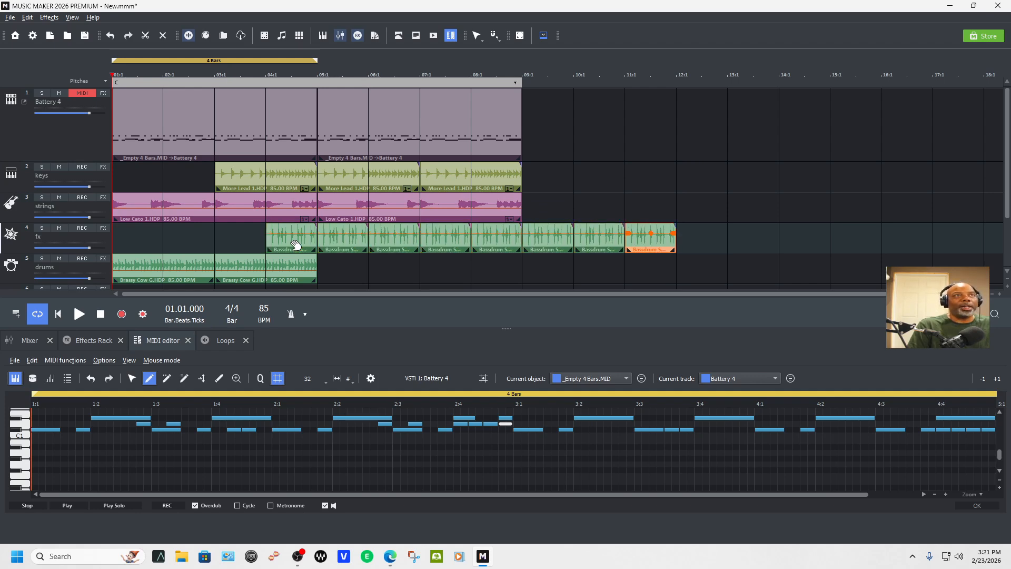
left_click_drag(884, 246, 559, 245)
key("Delete")
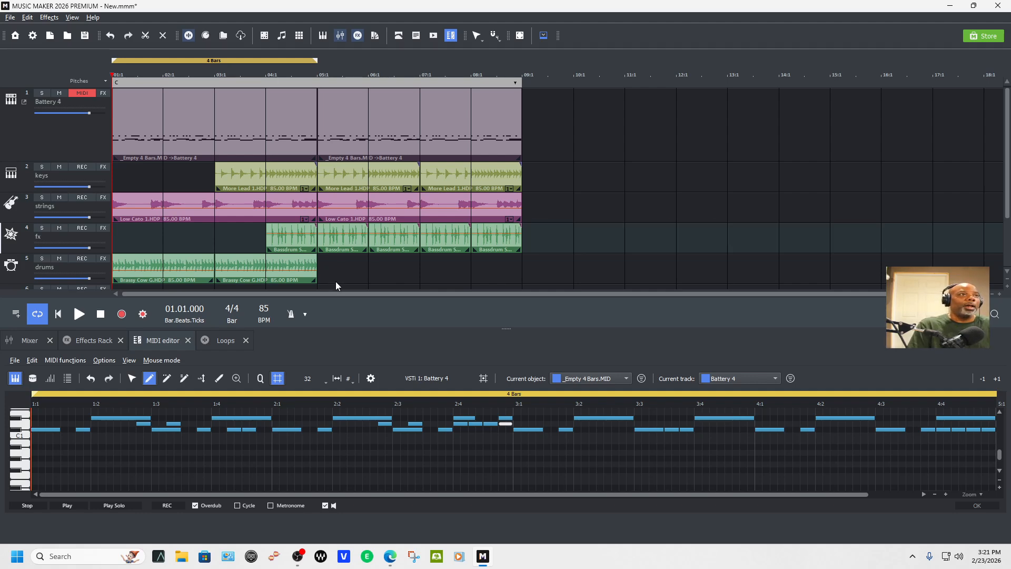
Duplicate the two Brassy Cow drums clips into bars 5 to 8 and set the loop range to bars 5 to 8.
left_click(169, 259)
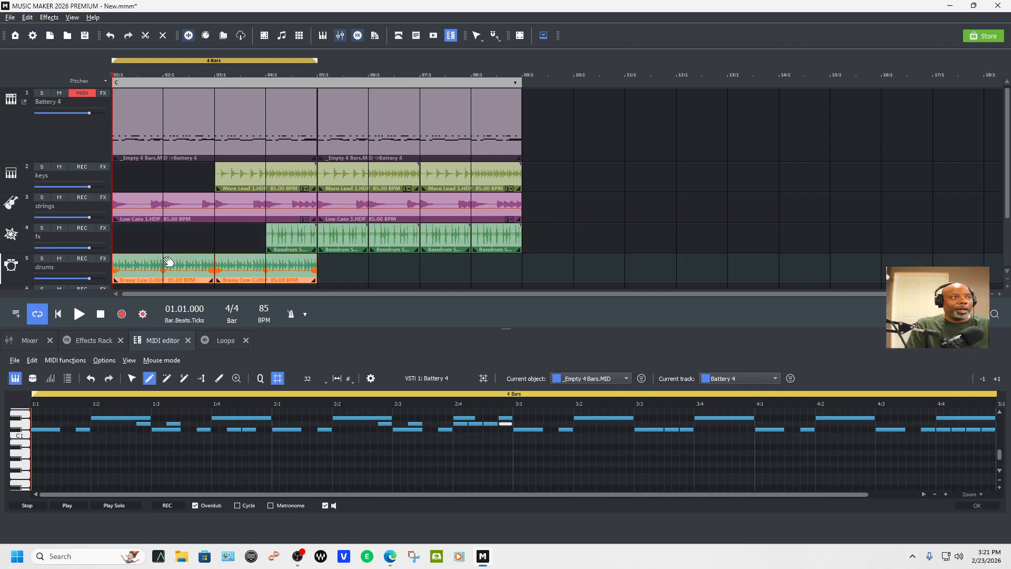
key("ctrl+d")
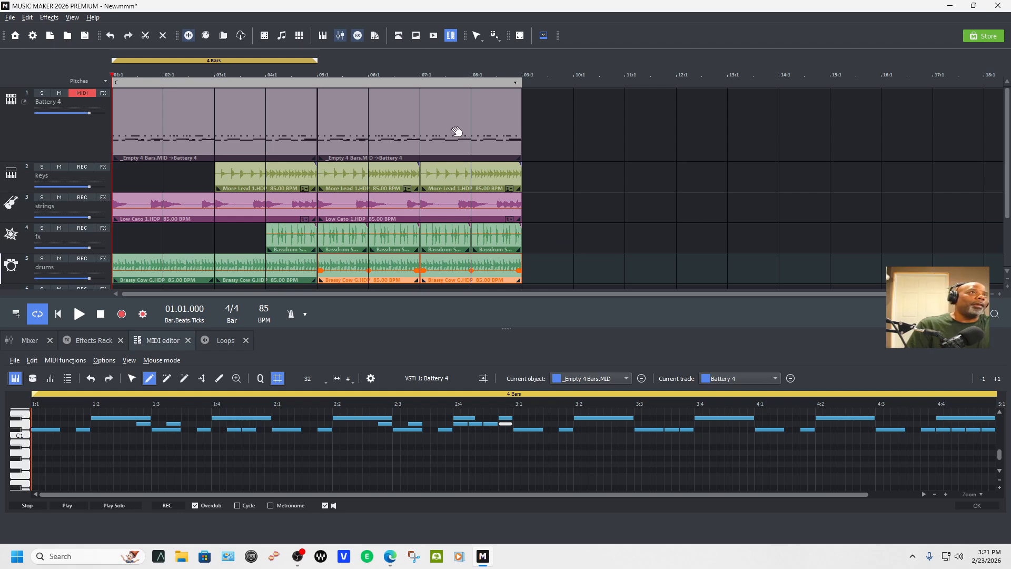
left_click_drag(315, 61, 522, 77)
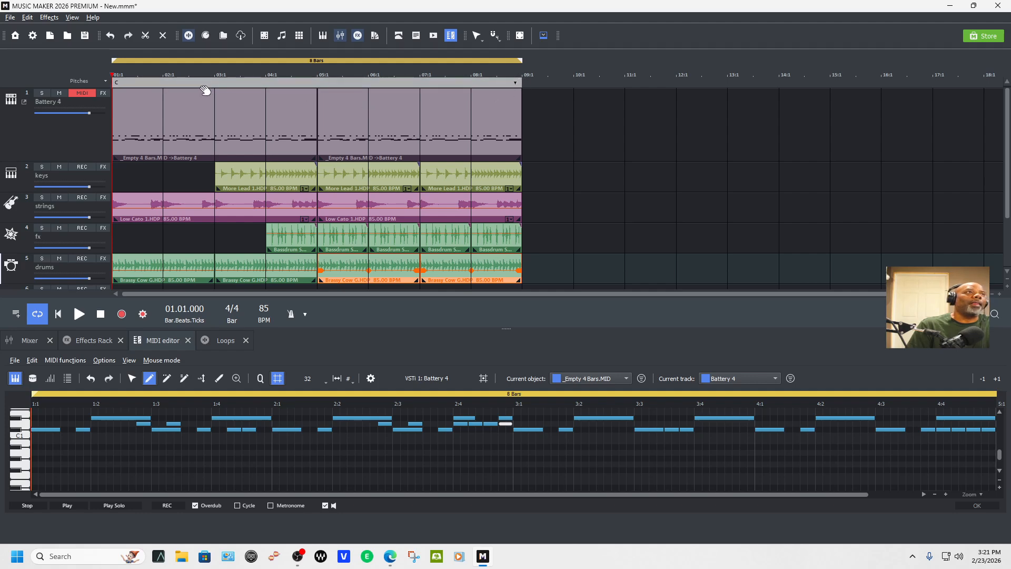
left_click_drag(115, 61, 314, 59)
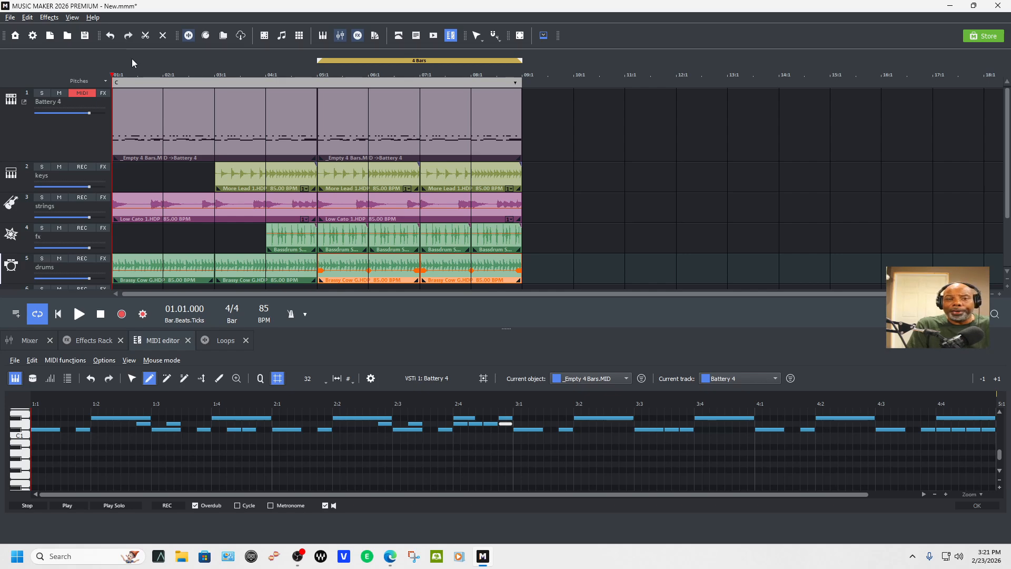
Duplicate the bar 5 to 8 clips on the Battery 4 and keys tracks twice to fill bars 9 to 16.
left_click(445, 152)
key("ctrl+d")
key("ctrl+d")
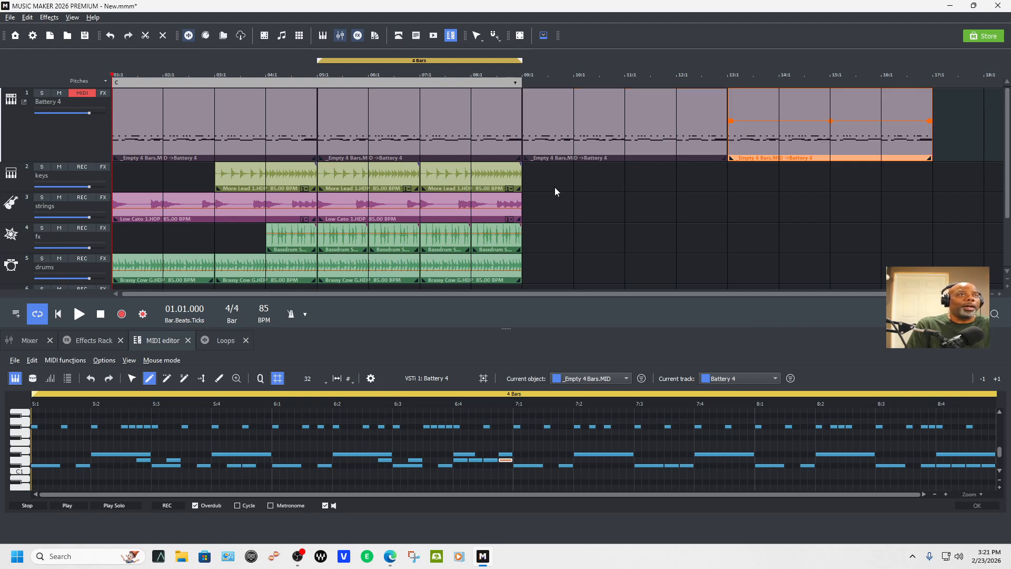
left_click_drag(551, 186, 365, 177)
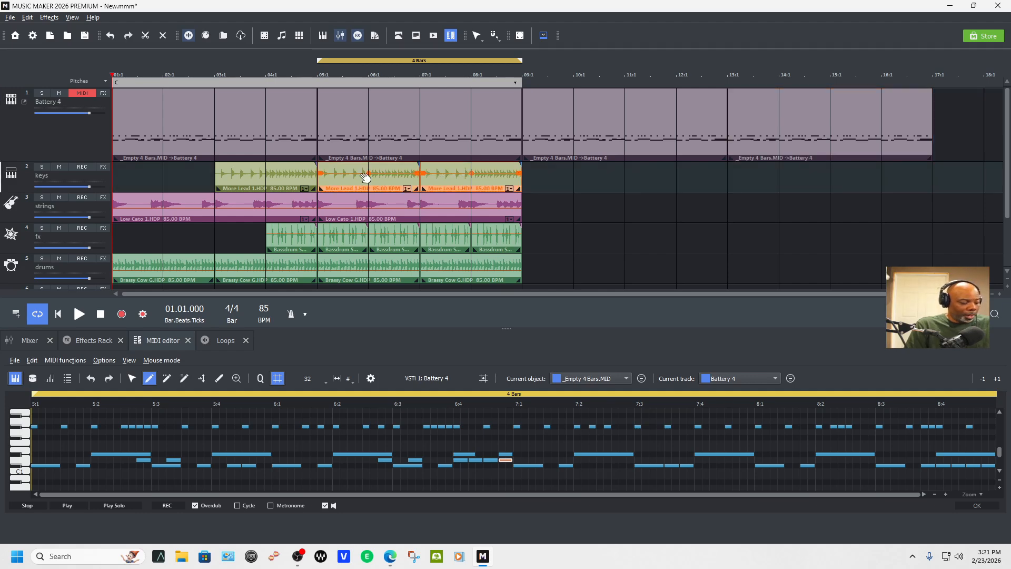
key("ctrl+d")
key("ctrl+d")
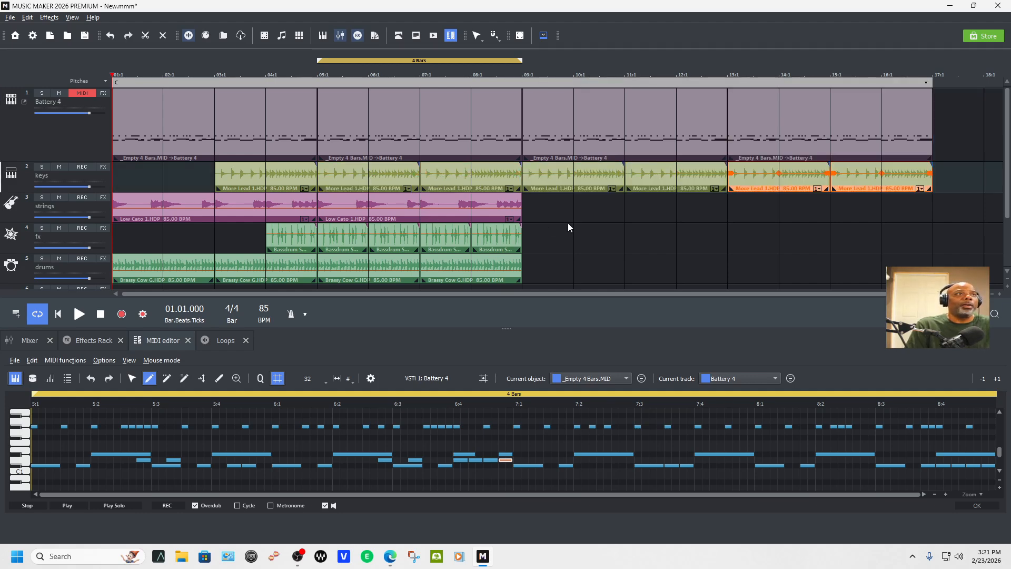
Duplicate the second Low Cato strings clip twice to extend the strings track to bar 16.
left_click(564, 224)
left_click(454, 217)
key("ctrl+d")
key("ctrl+d")
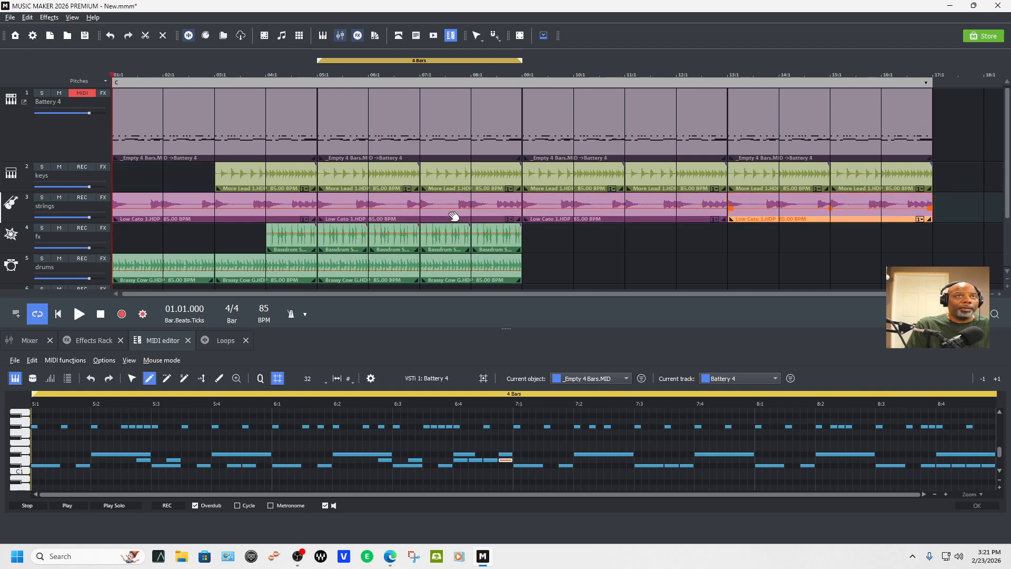
Duplicate the bar 5 to 8 clips on the fx and drums tracks twice to fill bars 9 to 16.
left_click_drag(558, 245, 323, 239)
key("ctrl+d")
key("ctrl+d")
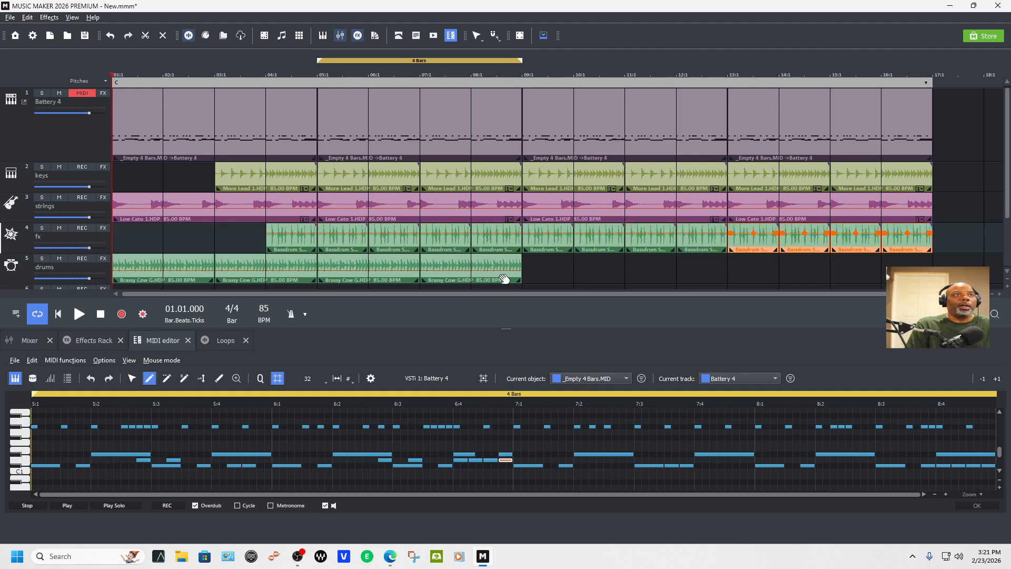
left_click_drag(552, 284, 341, 269)
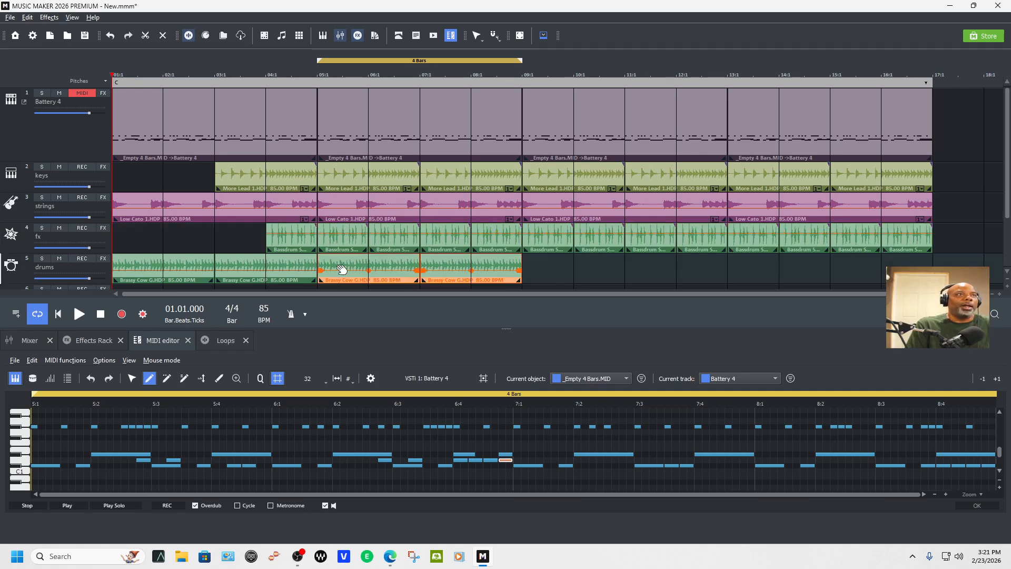
key("ctrl+d")
key("ctrl+d")
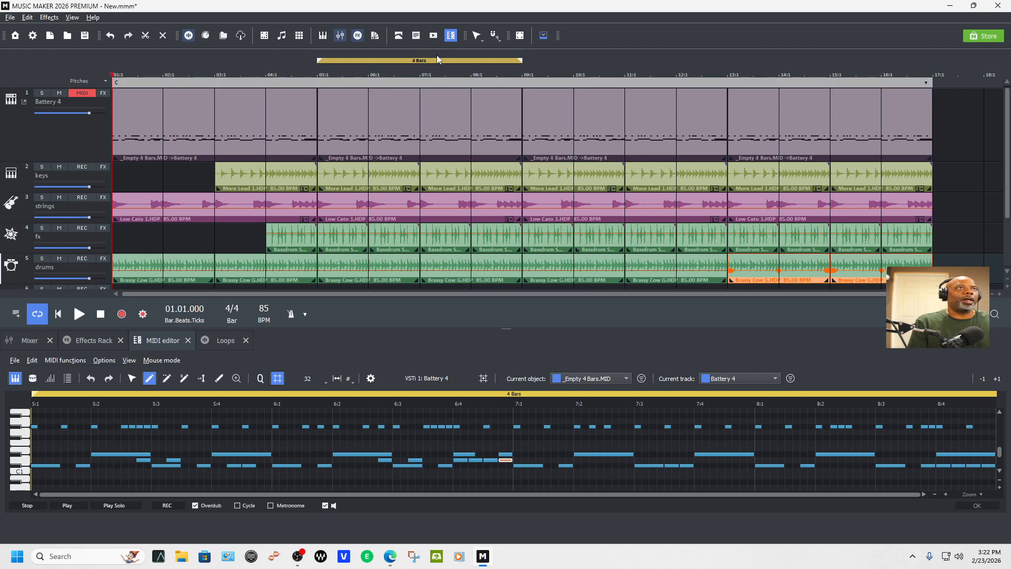
Insert a song part and move it to cover bars 1 to 4.
right_click(117, 73)
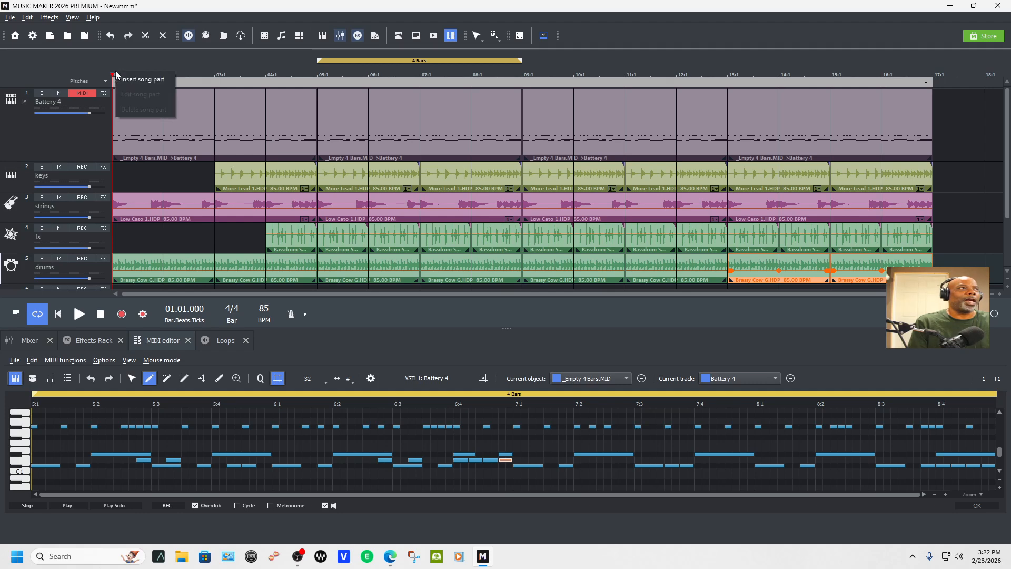
left_click(119, 79)
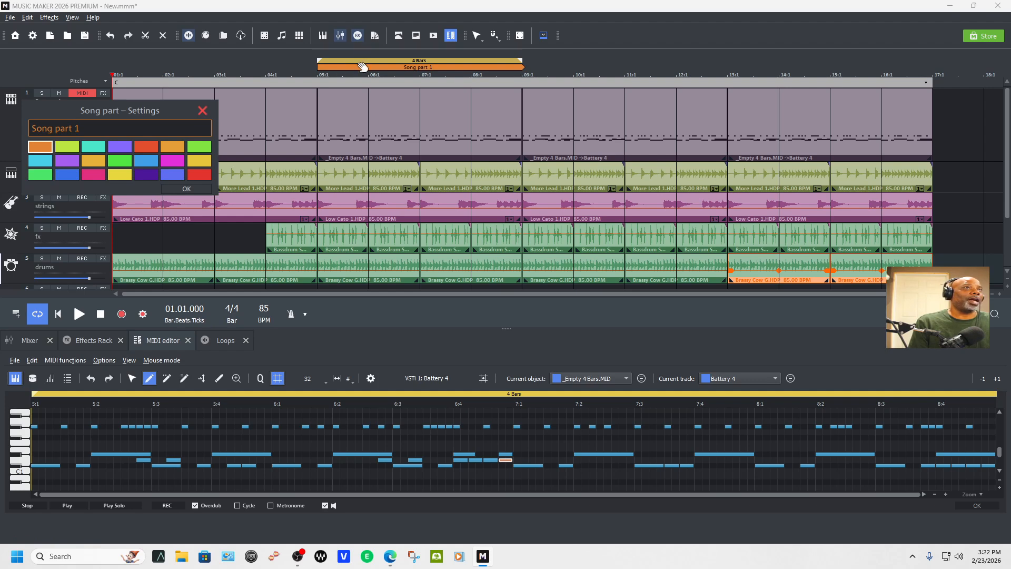
left_click_drag(363, 66, 156, 78)
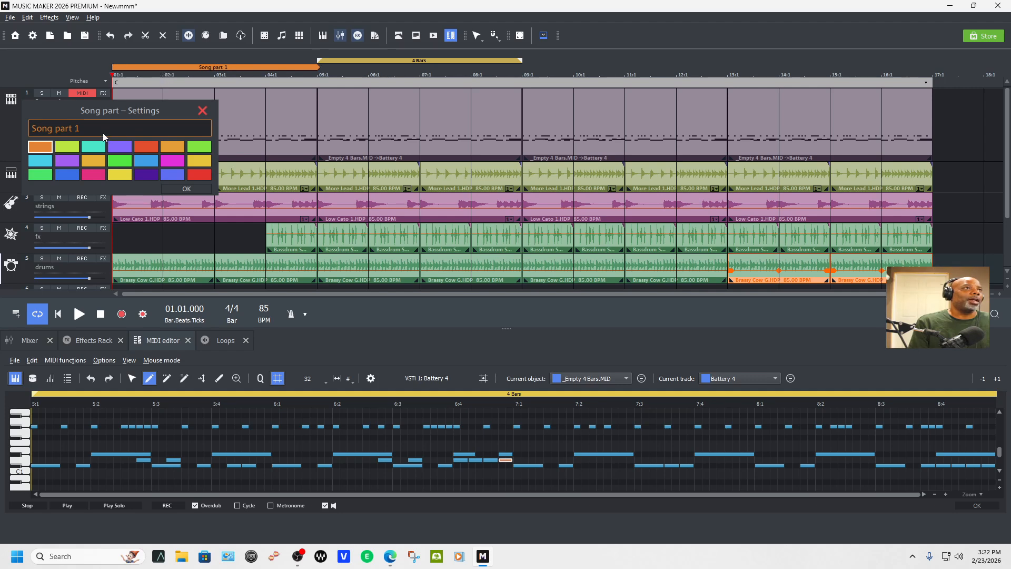
Name the song part over bars 1 to 4 intro.
key("BackSpace")
key("BackSpace")
key("BackSpace")
key("BackSpace")
key("BackSpace")
key("BackSpace")
key("BackSpace")
key("BackSpace")
key("BackSpace")
key("BackSpace")
key("BackSpace")
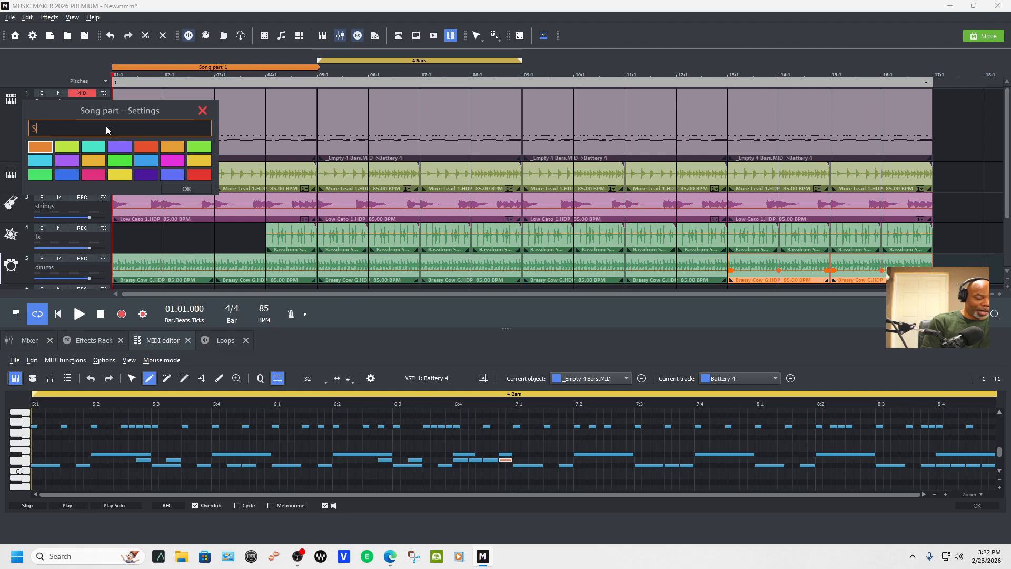
type("intro")
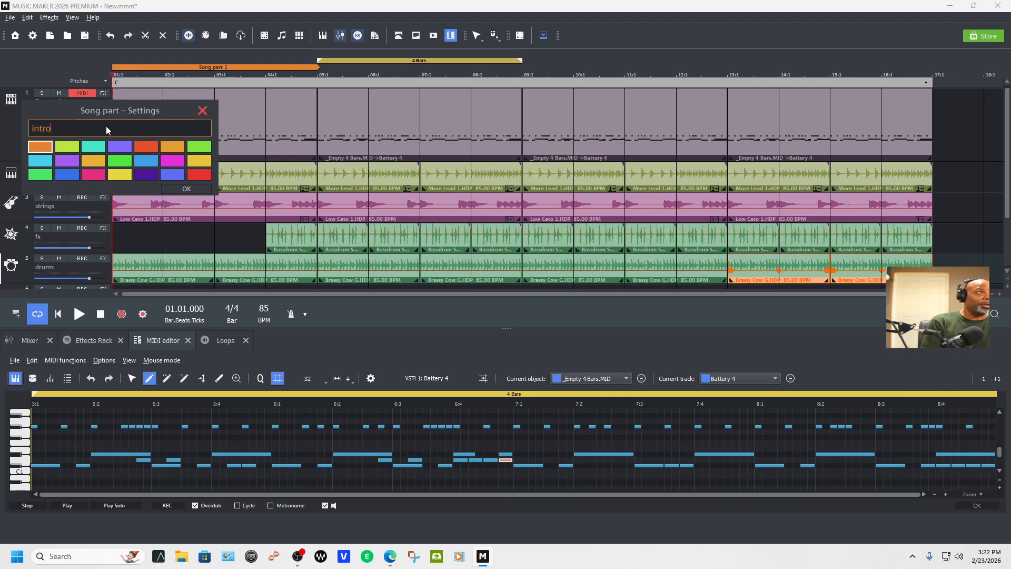
key("Return")
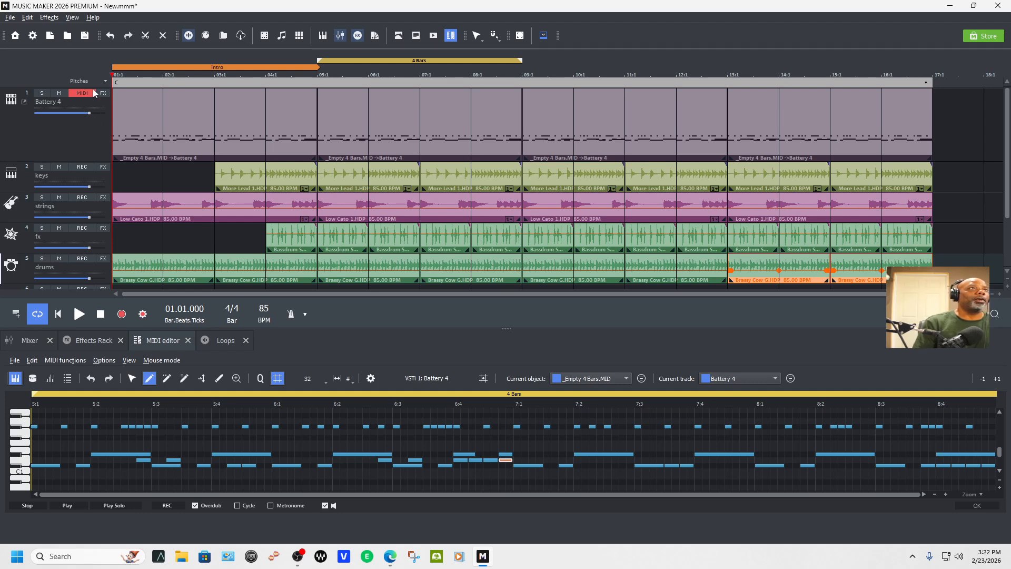
Shorten the loop range to end at 8:4 and select the Battery 4 clip in bars 5 to 8.
left_click_drag(356, 62, 524, 61)
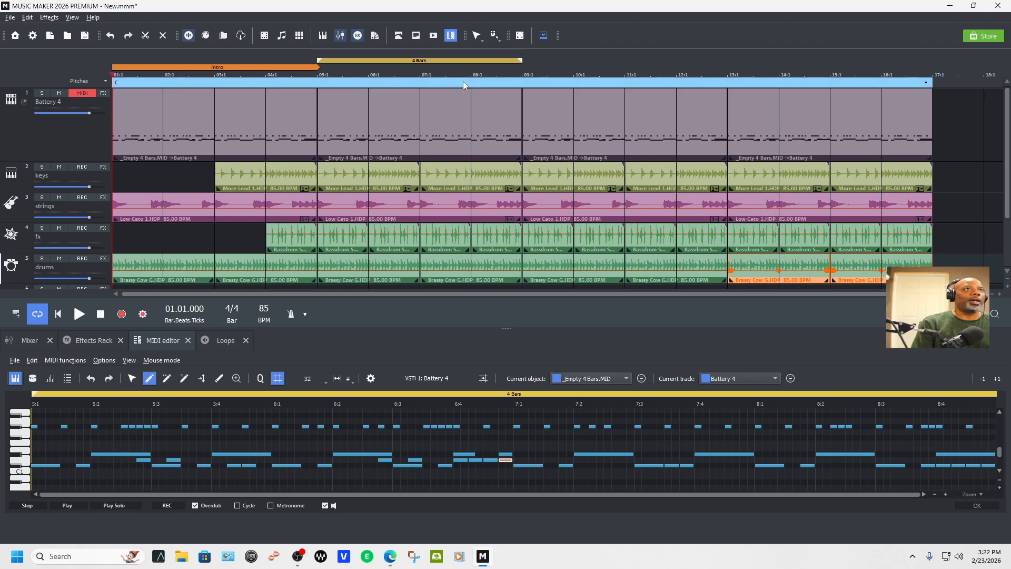
mouse_move(521, 61)
left_mouse_down()
mouse_move(442, 61)
mouse_move(509, 60)
left_mouse_up()
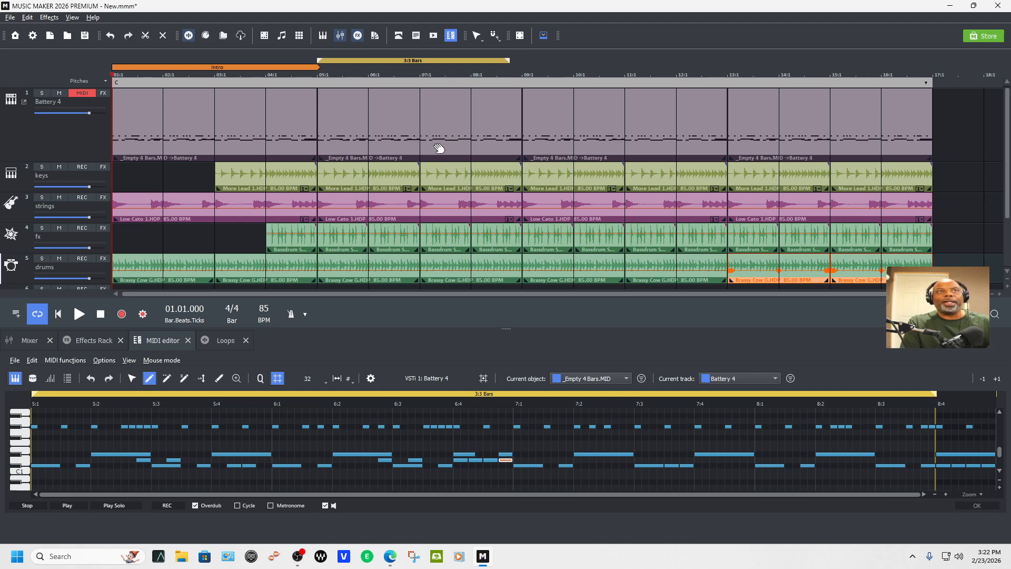
left_click(489, 138)
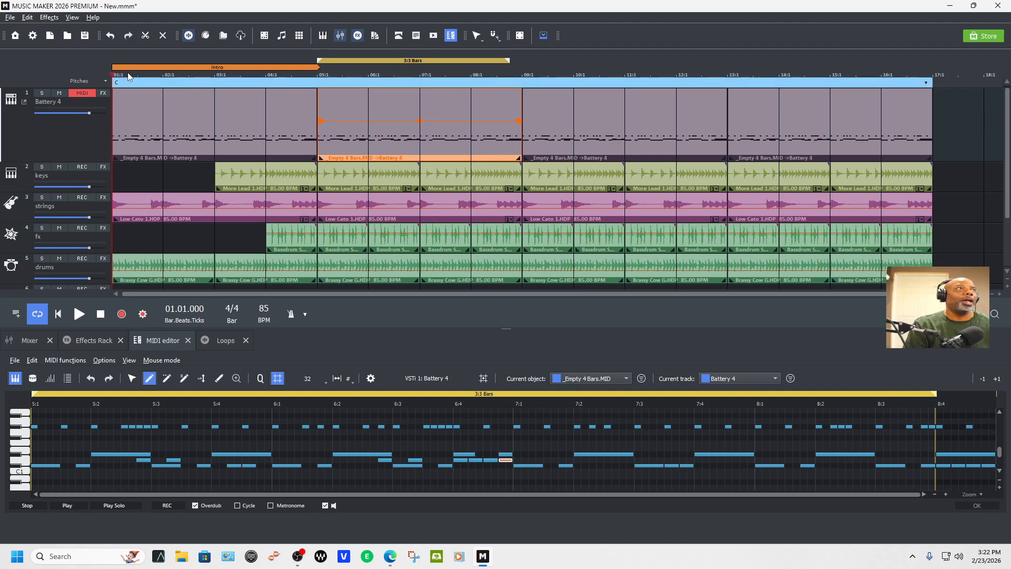
Save the project under the name MHP Tube MM class.
left_click(12, 18)
left_click(44, 76)
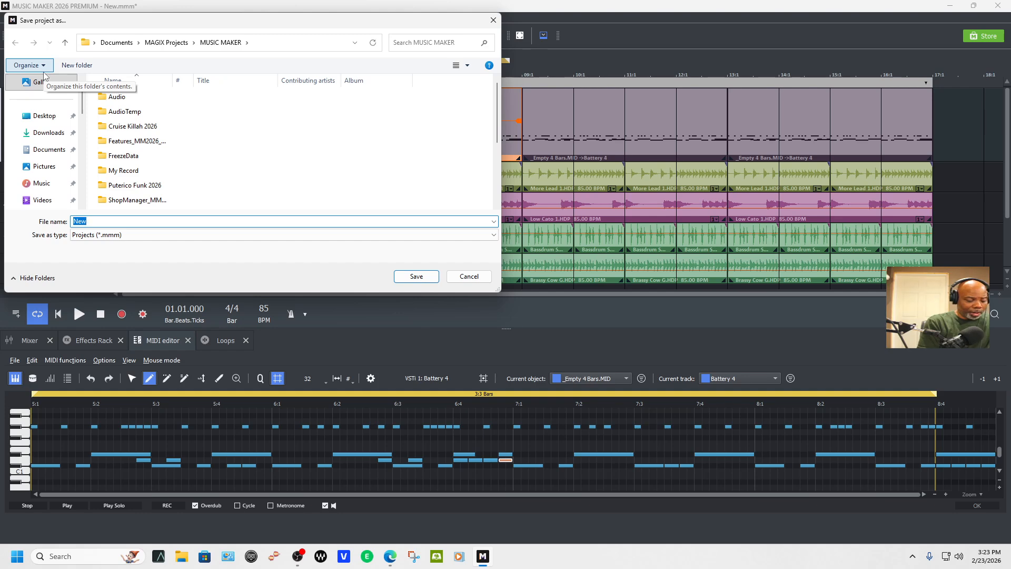
type("MHP Tube MM")
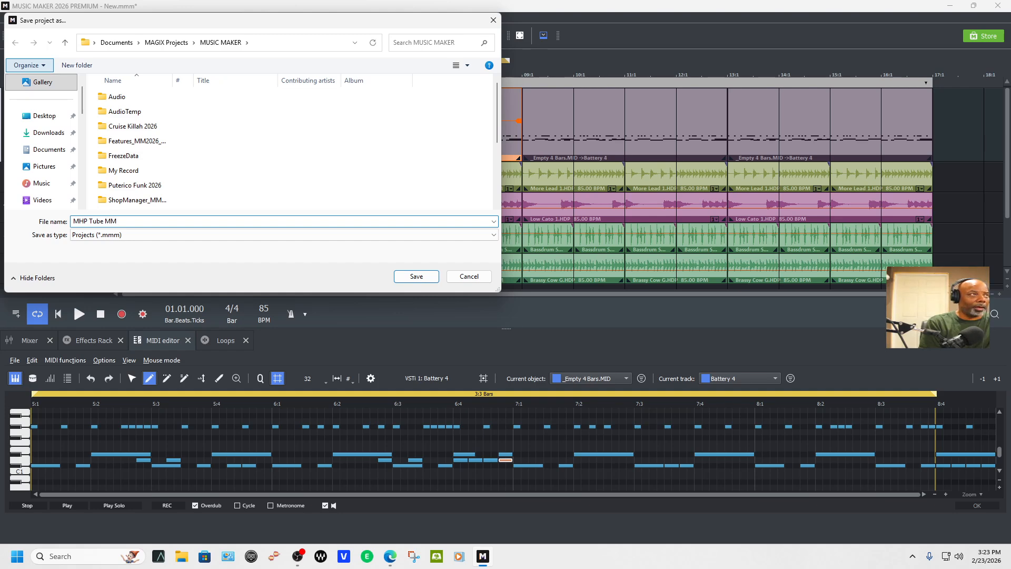
type("ass")
key("Return")
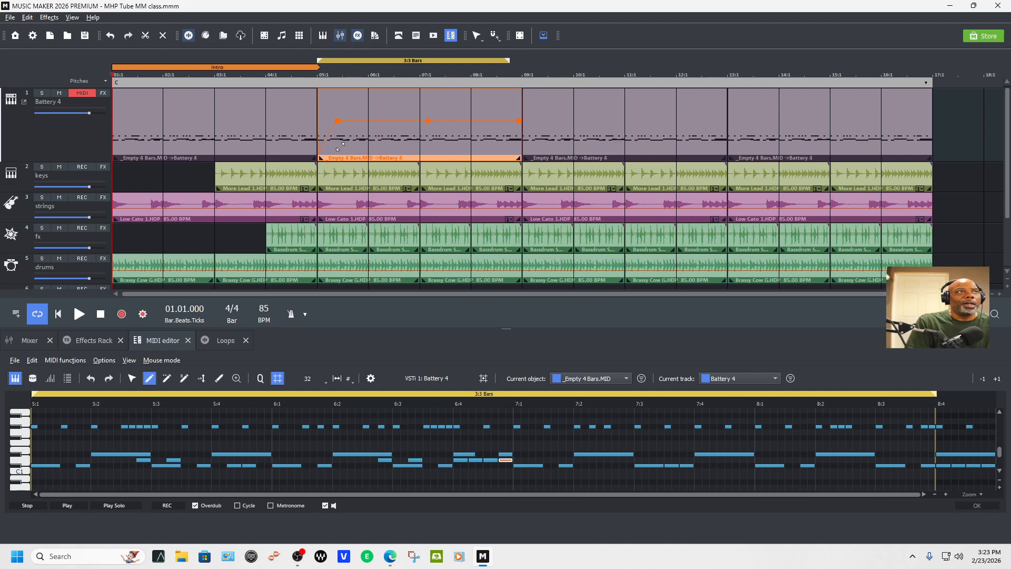
Give the bar 5 to 8 Battery 4 clip a fade-in about one bar long and solo the Battery 4 track.
left_click(319, 125)
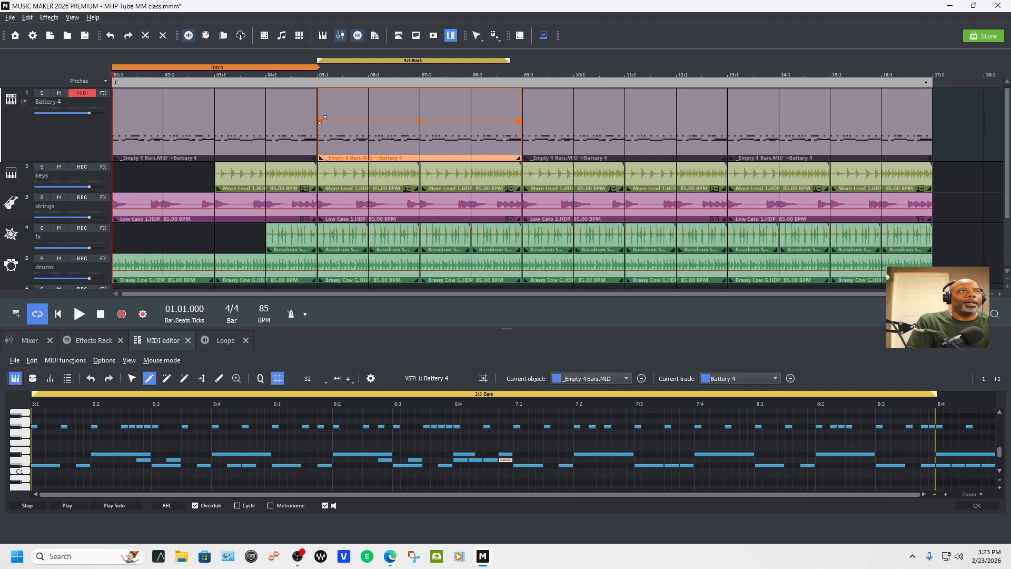
left_click_drag(322, 119, 366, 121)
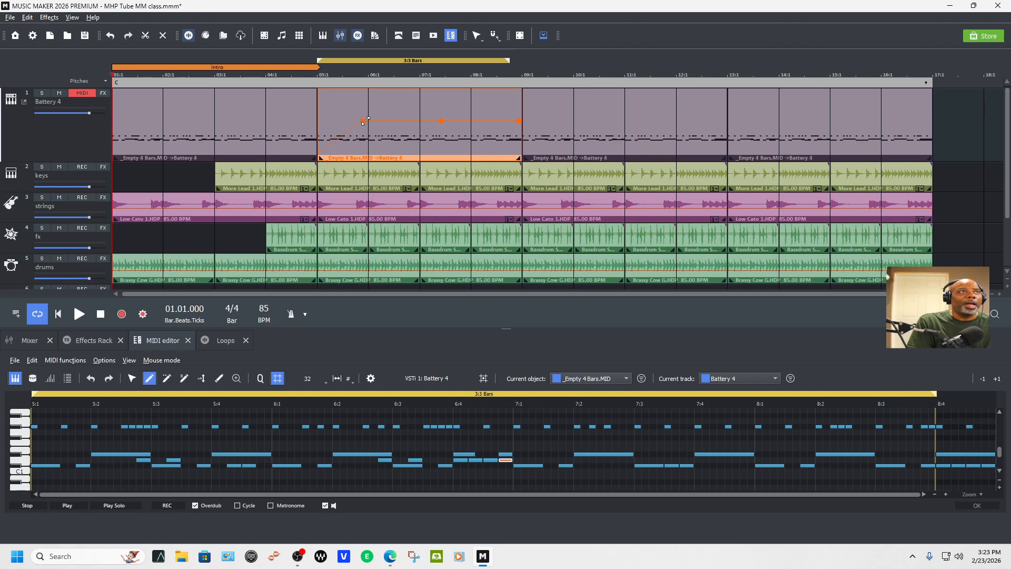
left_click(41, 93)
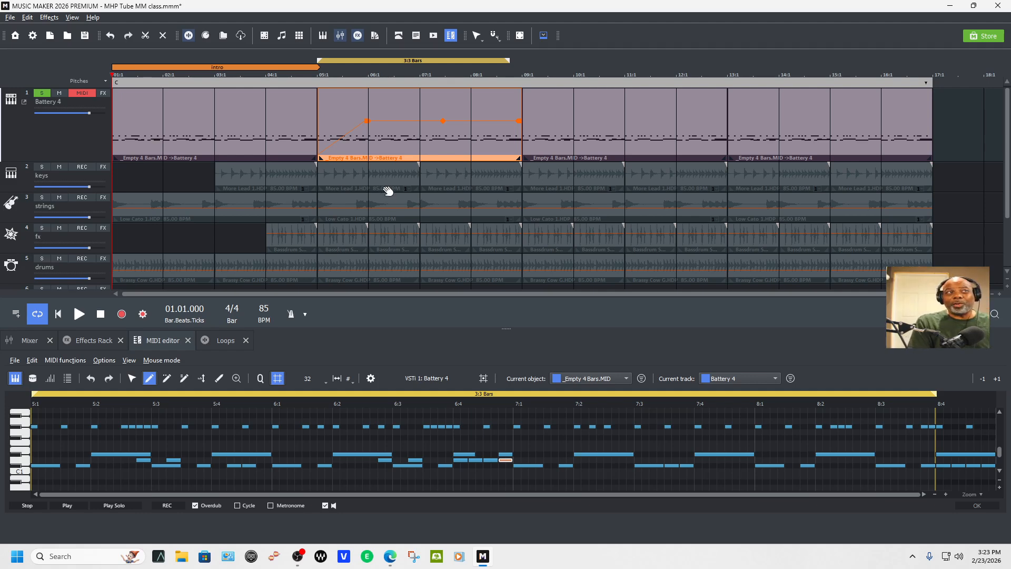
Set the loop range to bars 4 to 8 and play back the soloed drums to check the fade-in.
key("space")
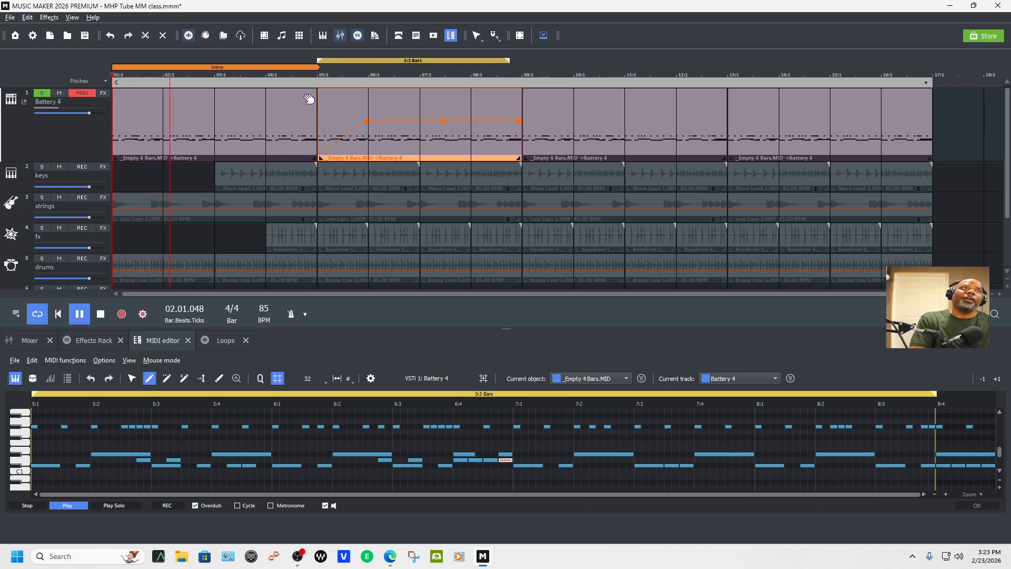
key("space")
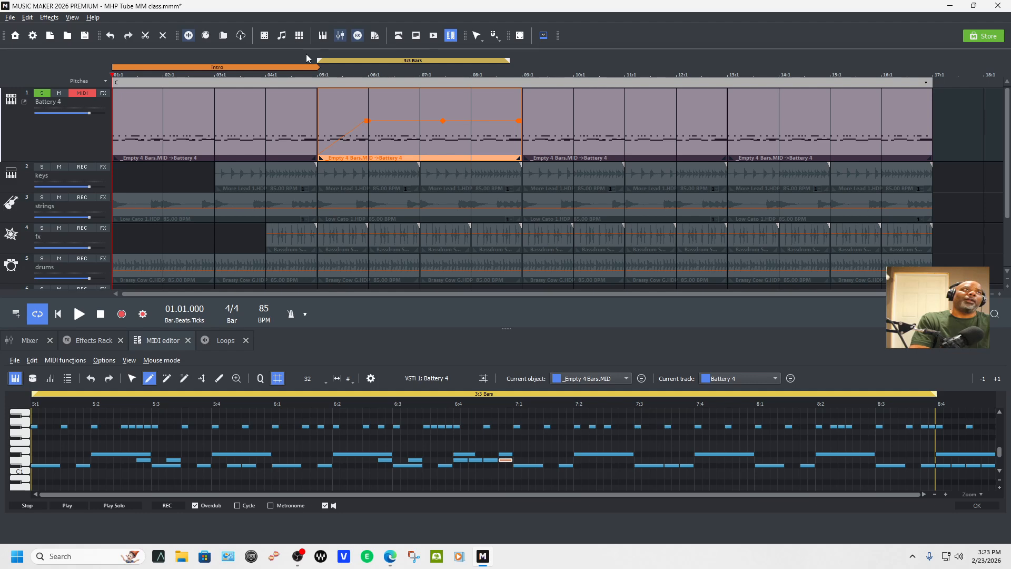
left_click(266, 60)
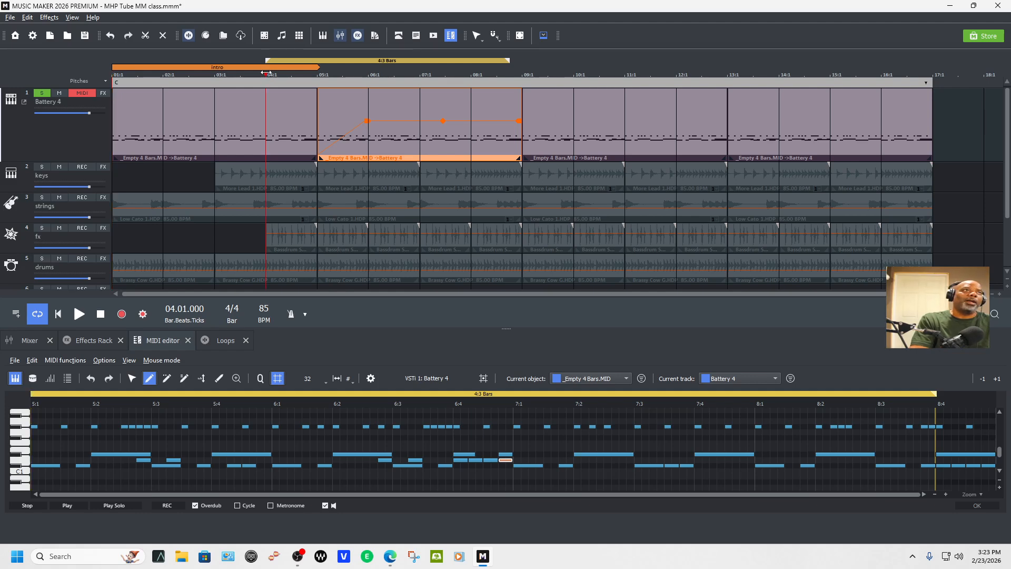
key("space")
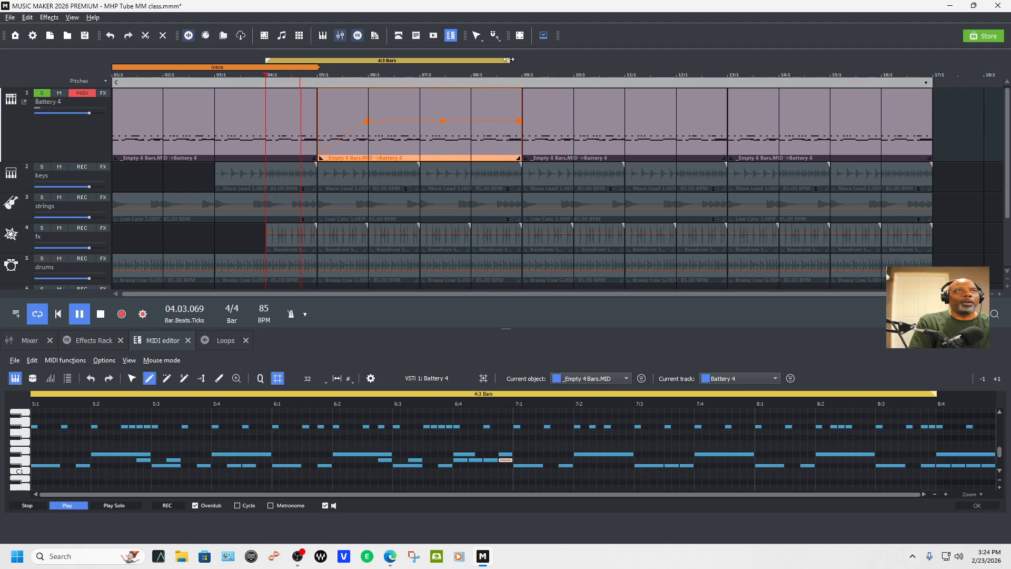
left_click_drag(517, 59, 522, 59)
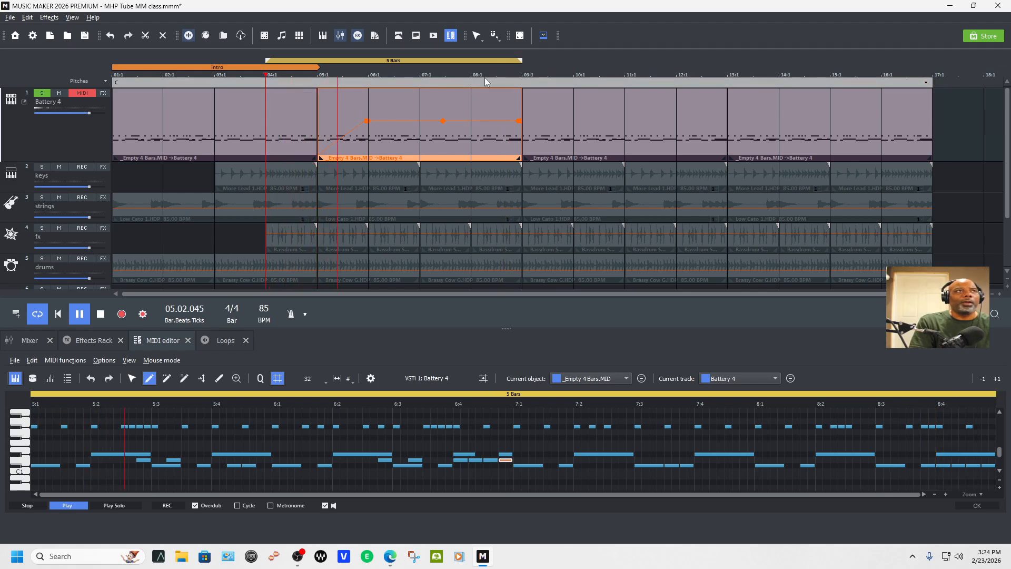
key("space")
Shorten the bar 5 Battery 4 clip's fade-in to less than one beat and play back the transition from bar 4.
left_click_drag(367, 121, 333, 120)
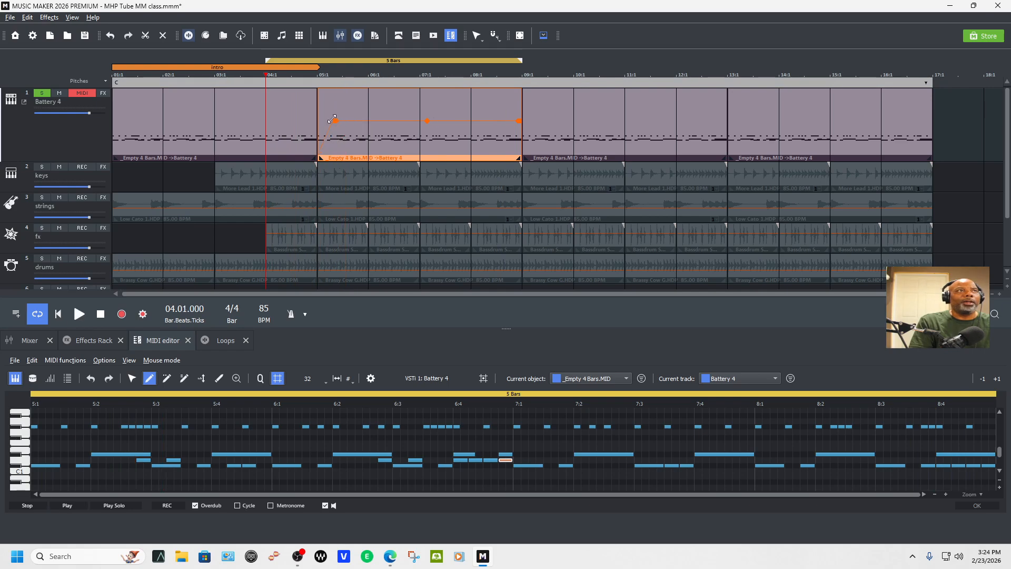
key("space")
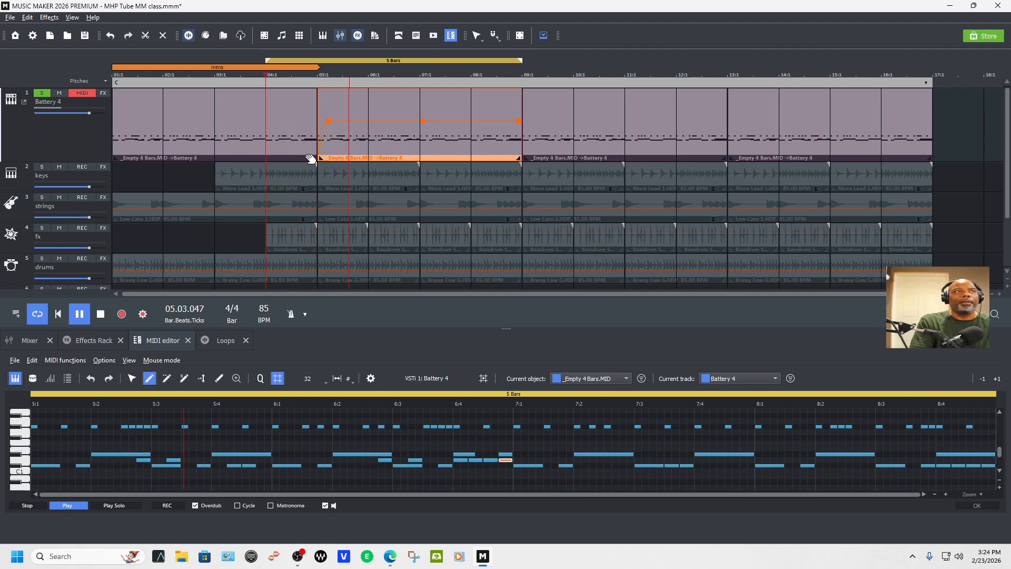
left_click(1000, 295)
left_click(1000, 295)
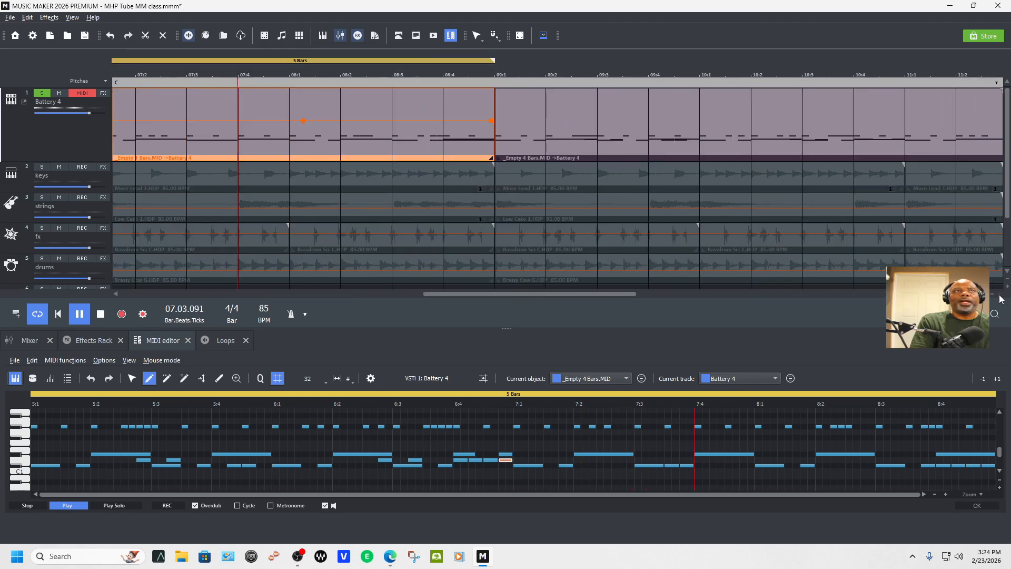
key("space")
left_click_drag(619, 293, 480, 291)
left_click(480, 289)
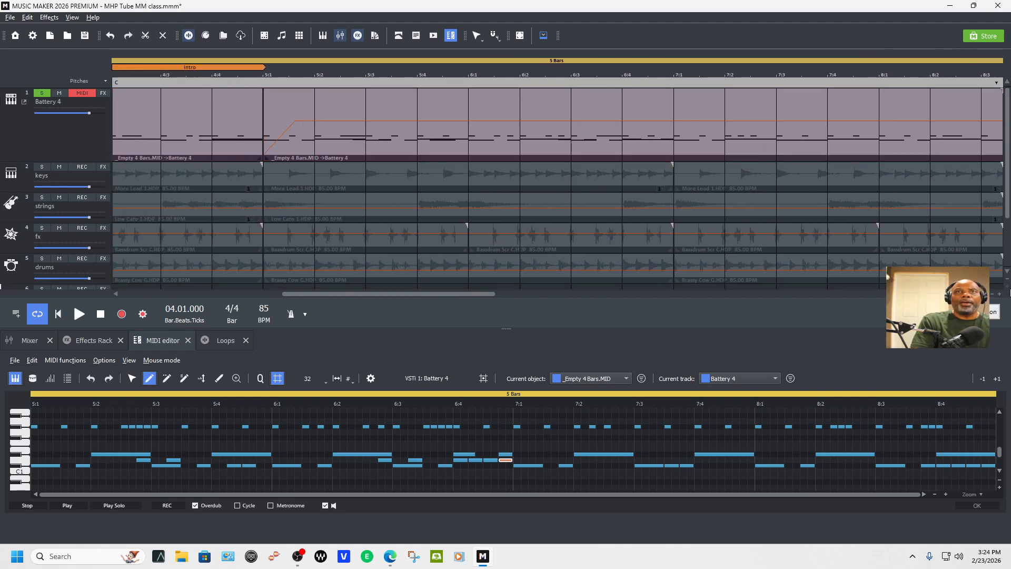
Enlarge the tracks and adjust the volume level of the Battery 4 clip in bars 5 to 8 to just above its notes.
left_click(1007, 291)
left_click(1007, 291)
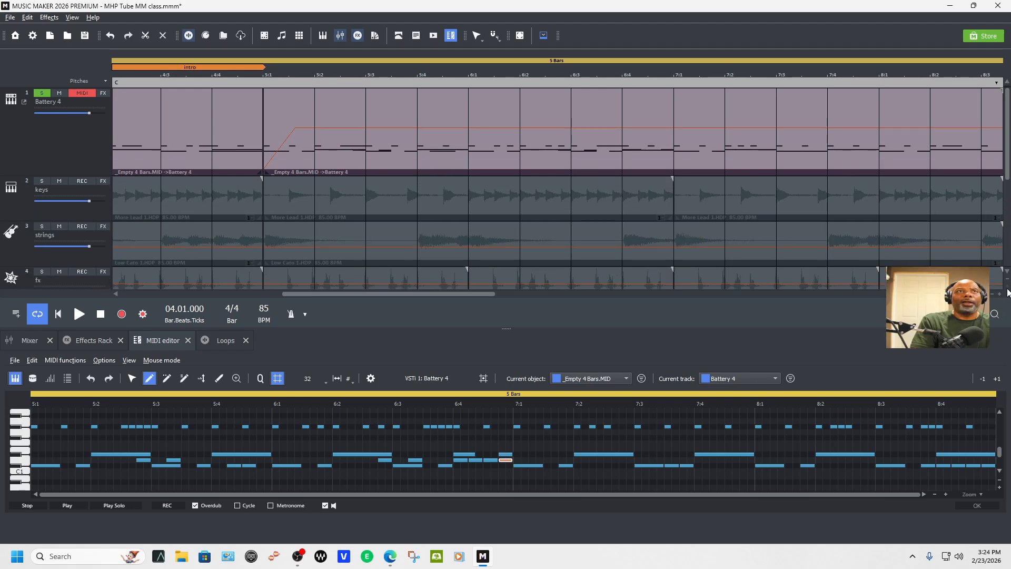
left_click(294, 131)
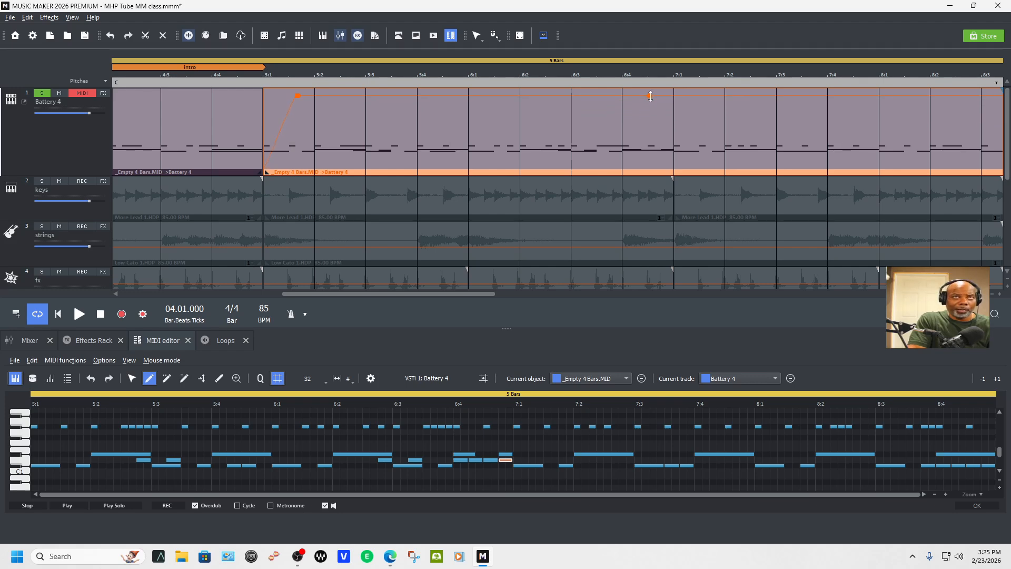
left_click_drag(652, 117, 651, 142)
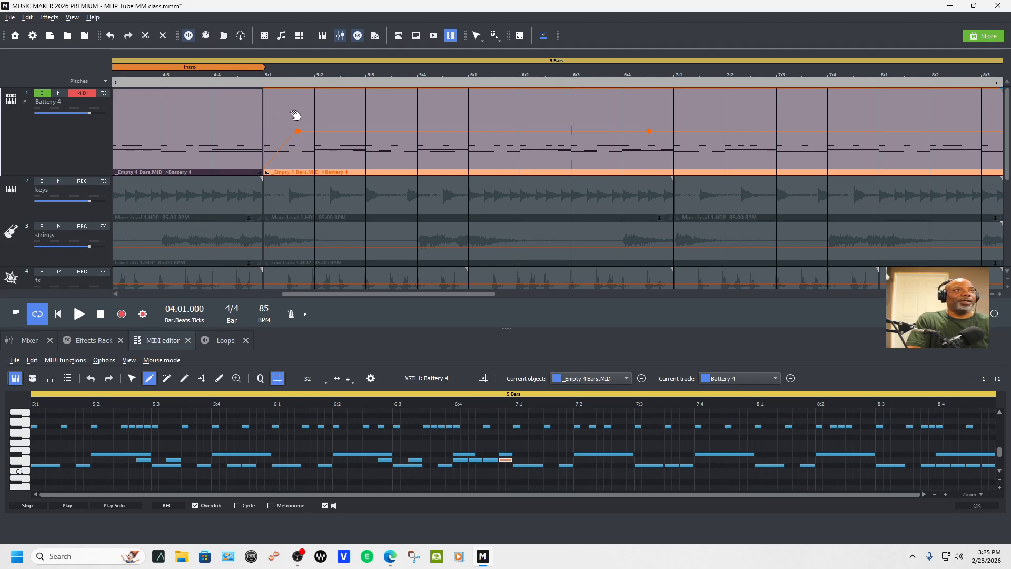
Play back the soloed Battery 4 drums from bar 4 to check the clip transition, and show the whole arrangement.
key("space")
left_click(294, 134)
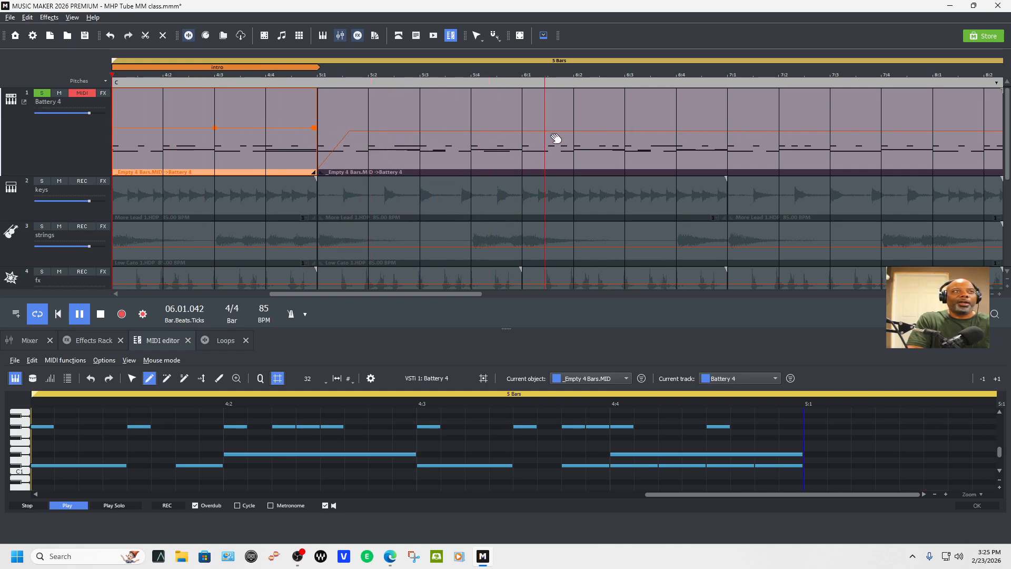
key("space")
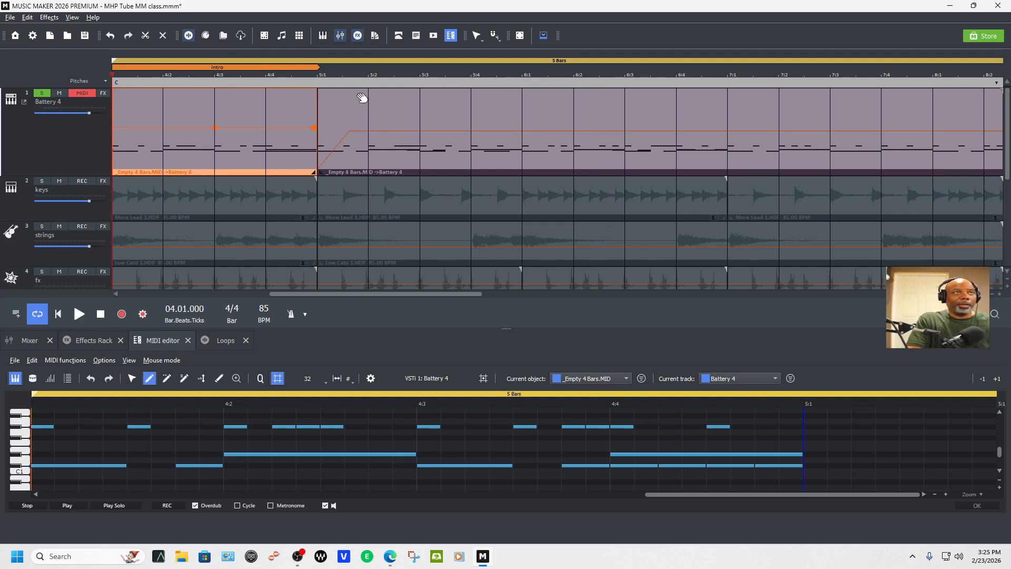
left_click(991, 295)
left_click(992, 295)
left_click(991, 296)
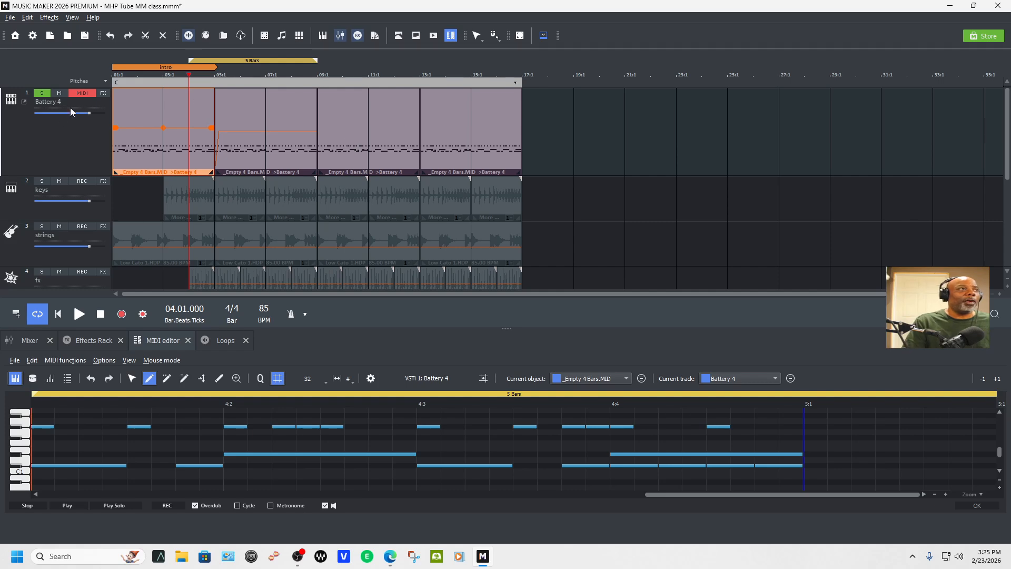
Audition the Kick Dragon 1, Kick Dragon 2, Snare Factor 2 and Clap Mesii 2 pads in the Battery 4 plug-in, then close it.
left_click(24, 102)
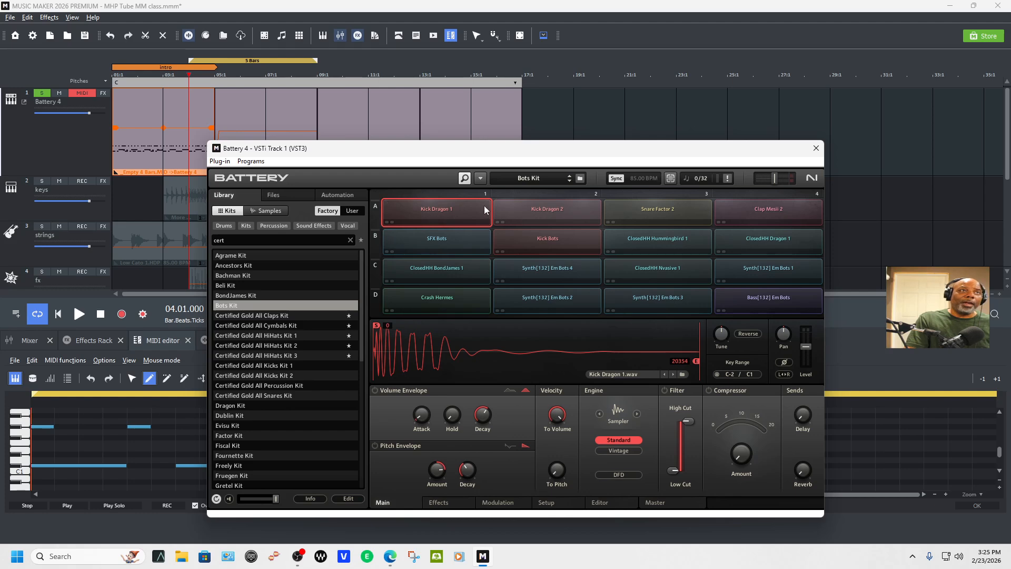
left_click(461, 216)
left_click(527, 209)
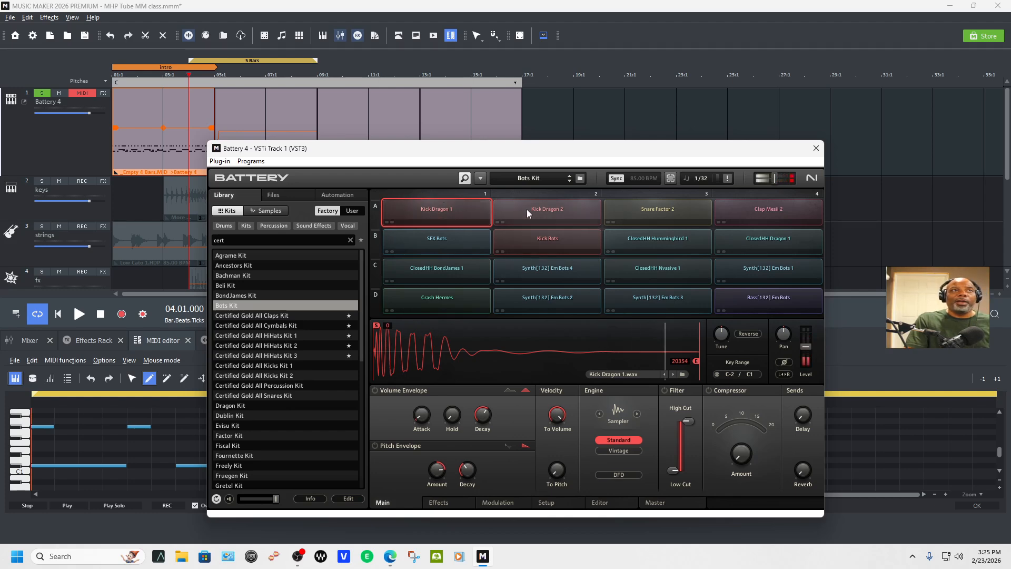
left_click(652, 209)
left_click(744, 208)
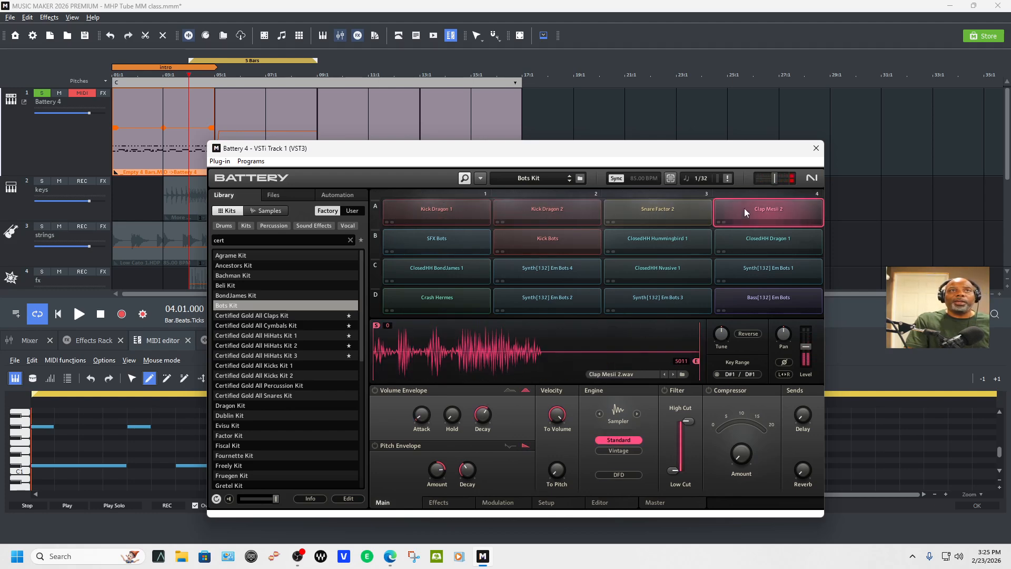
left_click(671, 220)
mouse_move(807, 349)
left_click_drag(806, 347, 806, 346)
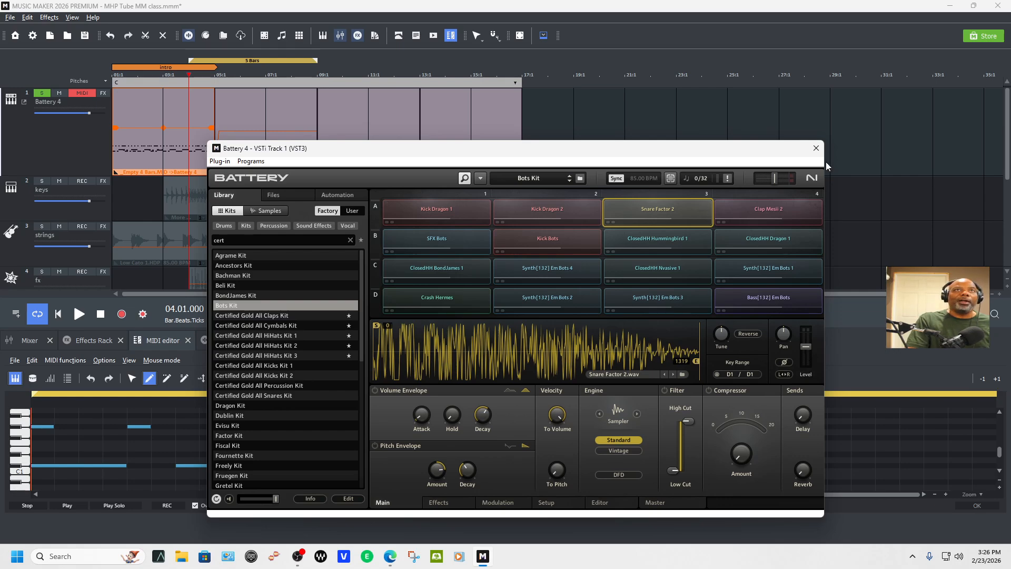
left_click(817, 148)
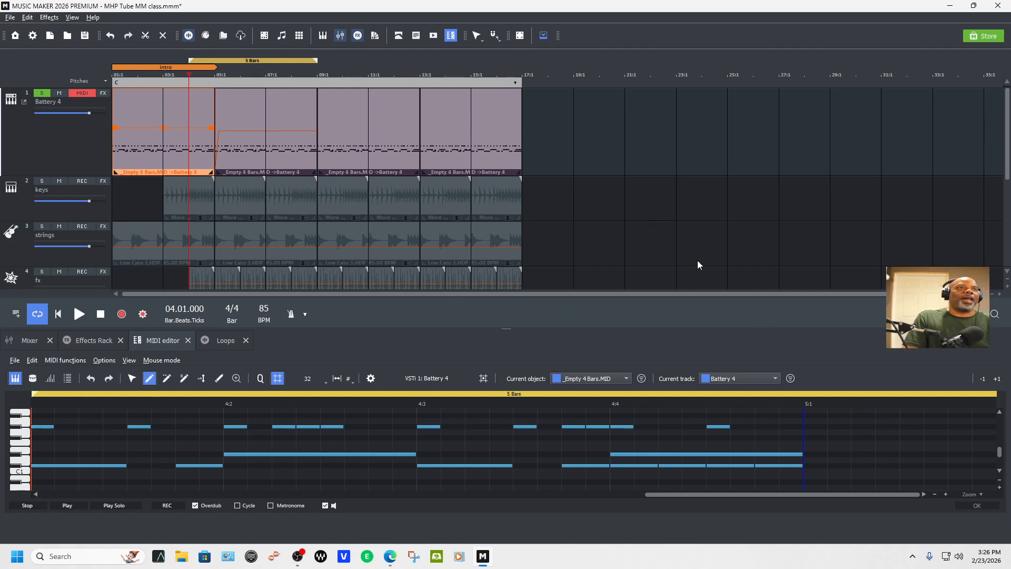
scroll(702, 259, "down", 2)
scroll(702, 259, "up", 2)
scroll(702, 259, "down", 2)
scroll(702, 262, "up", 2)
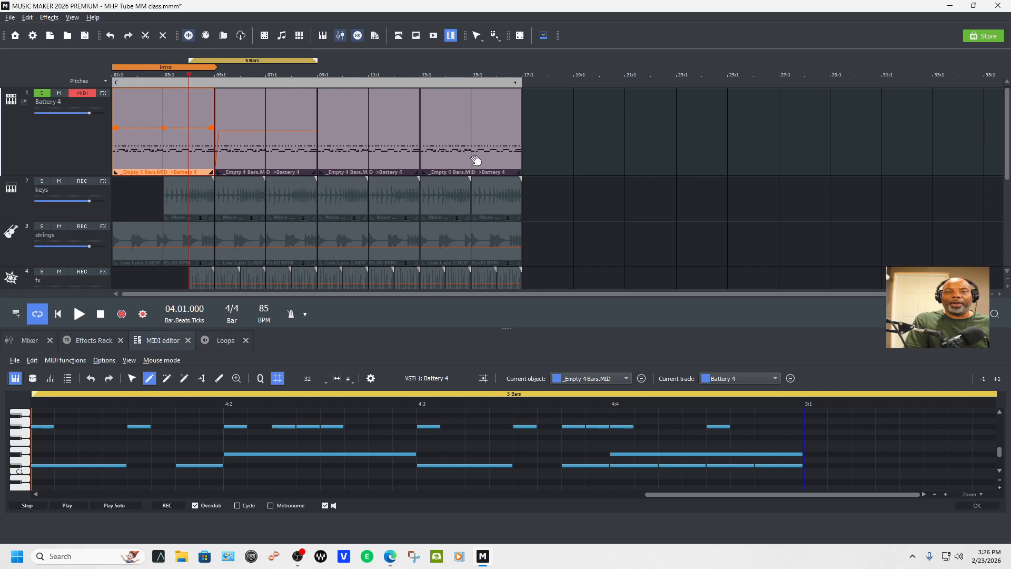
scroll(535, 149, "down", 2)
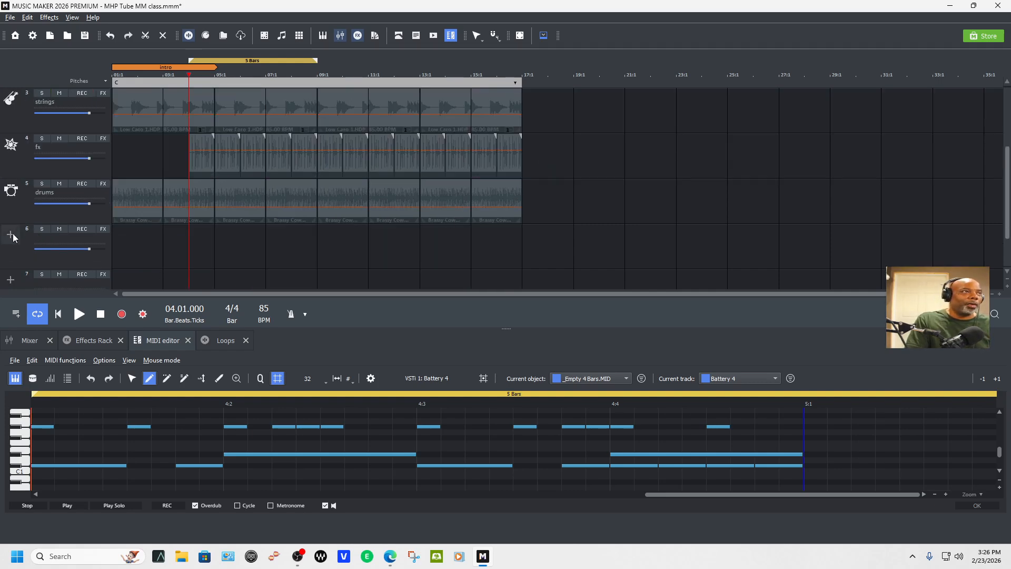
scroll(88, 139, "up", 2)
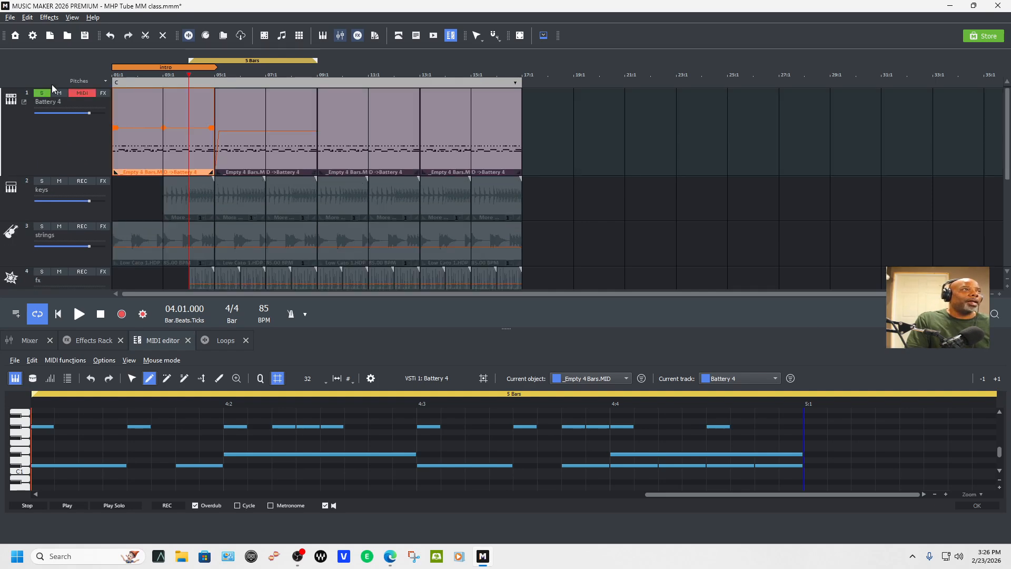
Turn off the Battery 4 solo, extend the loop range to cover bars 1 to 16, and play back all tracks.
left_click(42, 93)
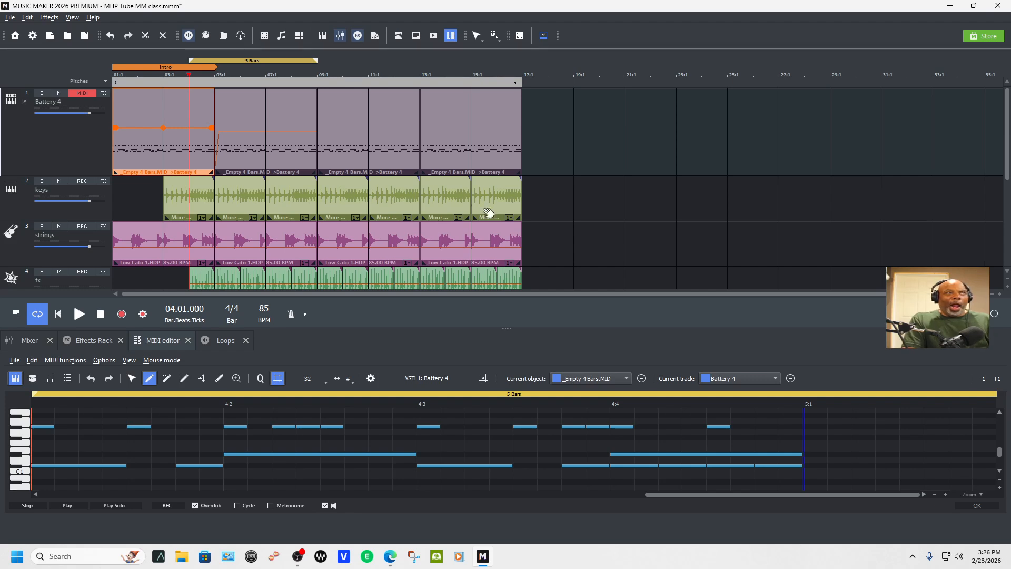
left_click_drag(317, 67, 520, 72)
key("space")
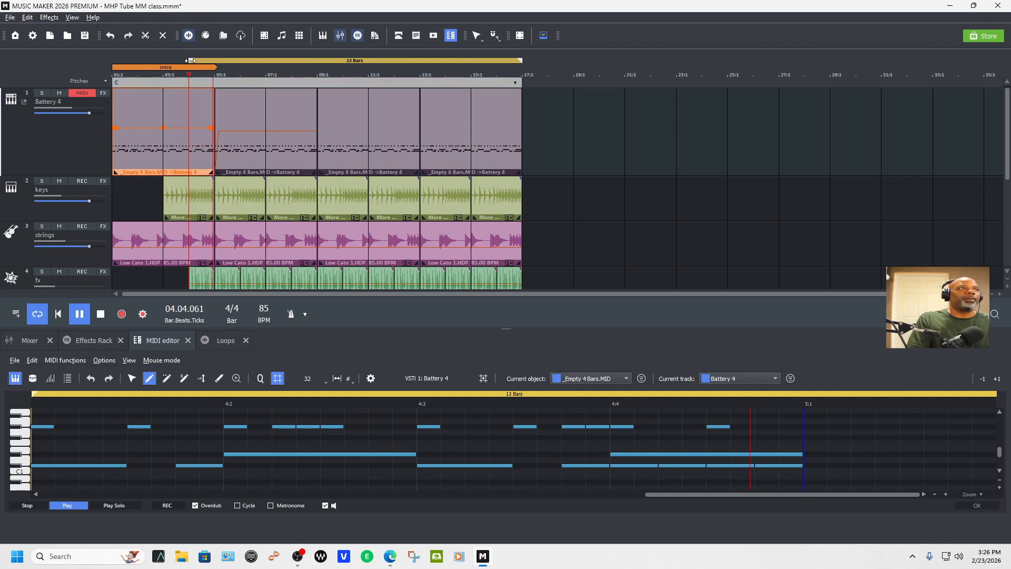
left_click_drag(190, 61, 112, 61)
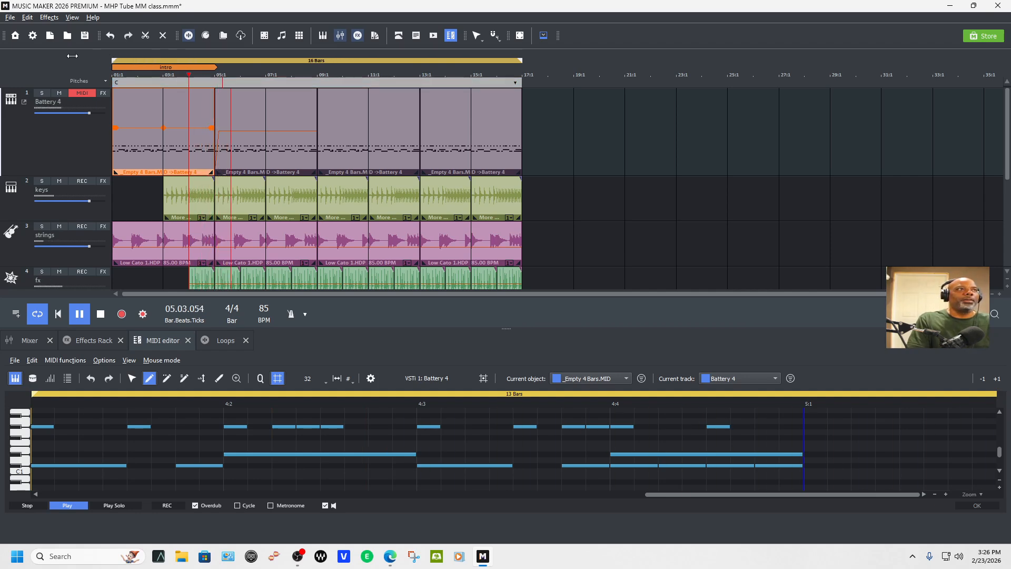
scroll(599, 166, "down", 3)
scroll(599, 167, "up", 3)
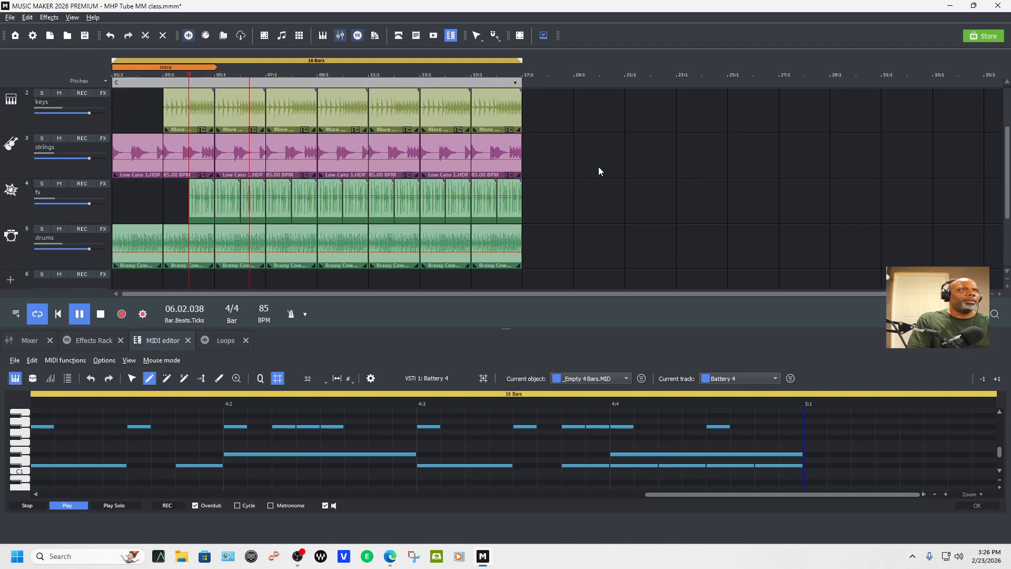
key("space")
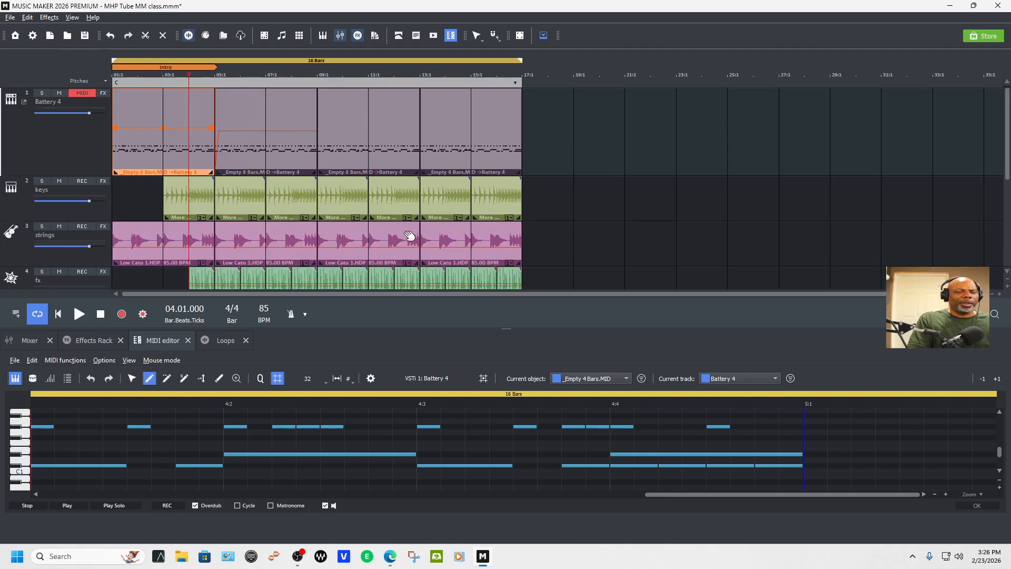
Delete the two keys clips in bars 5 to 8.
left_click(256, 210)
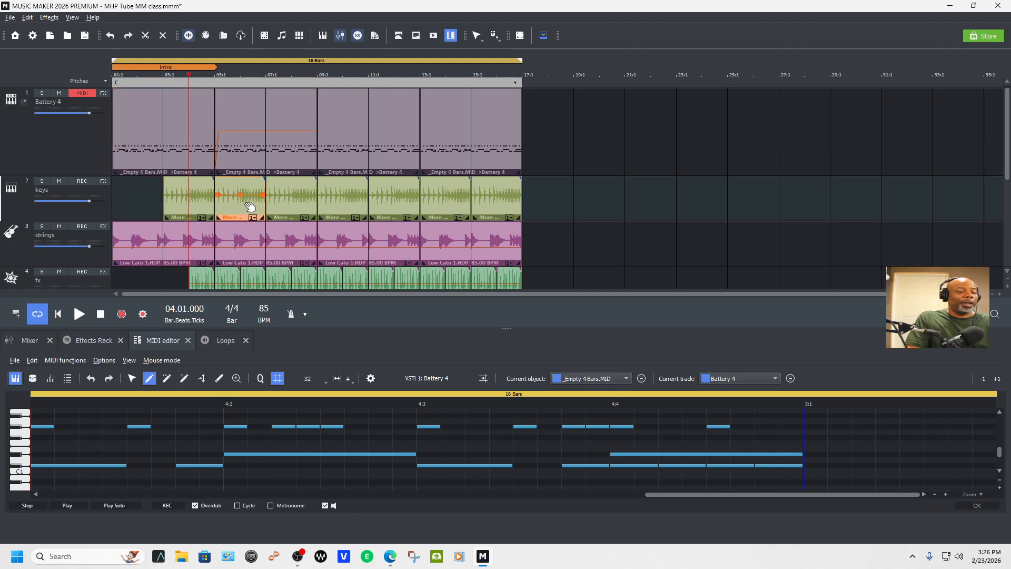
key("Delete")
left_click(285, 209)
key("Delete")
Delete the keys clips at bars 9 and 13, and stretch the following clips back over each gap to make two four-bar clips.
left_click(337, 209)
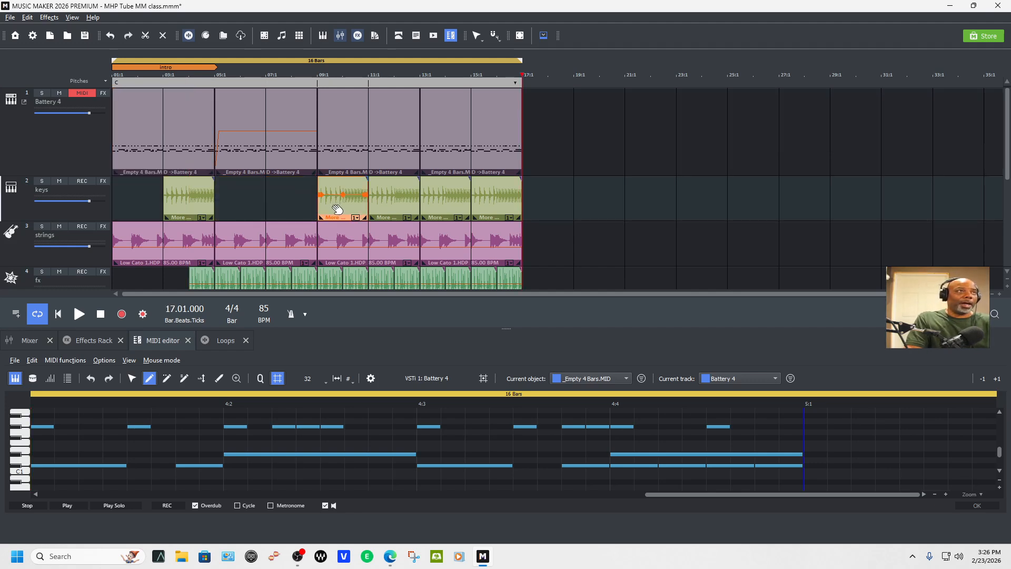
key("Delete")
left_click_drag(370, 210, 318, 208)
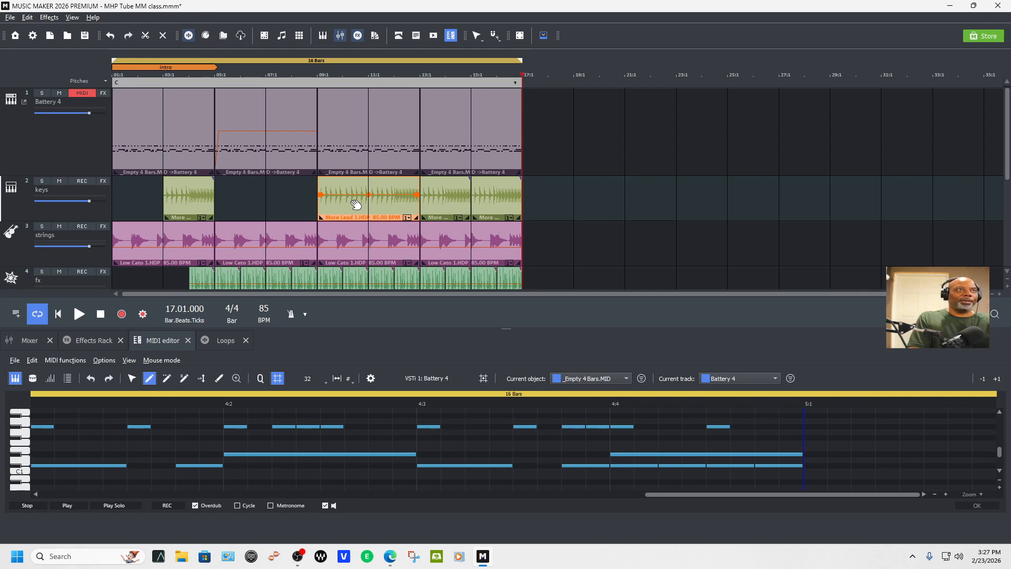
left_click(451, 208)
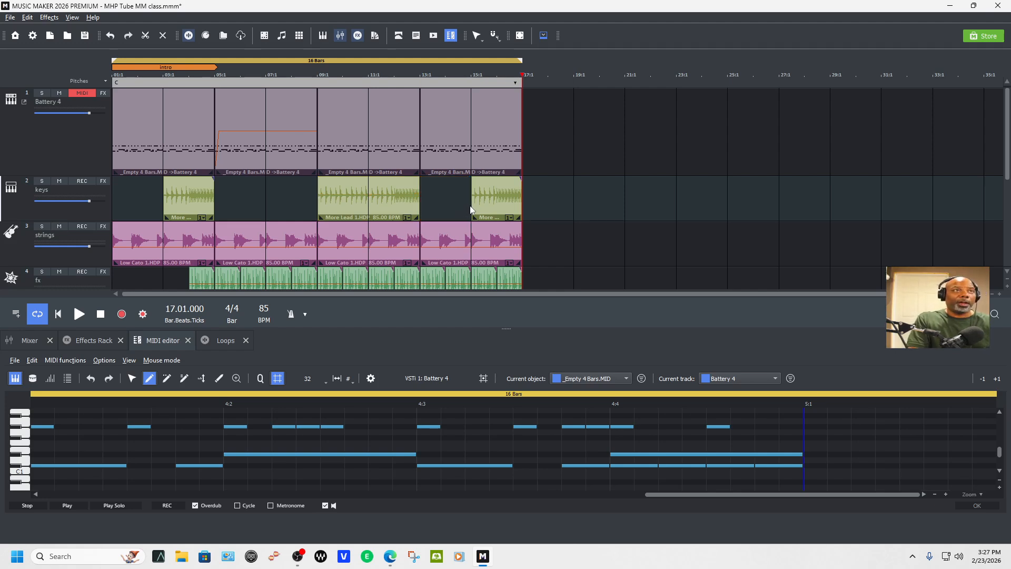
left_click_drag(471, 209, 422, 209)
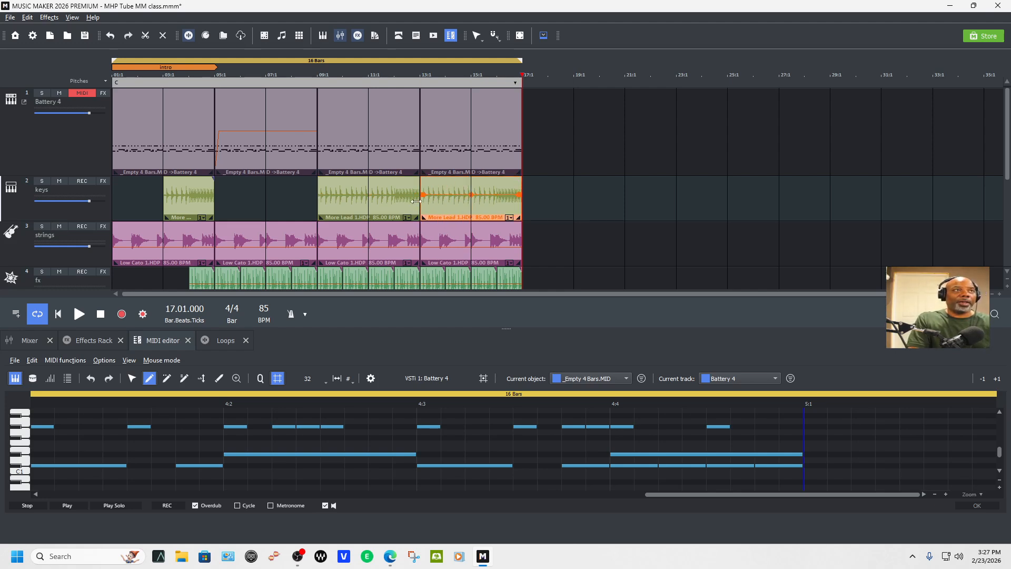
Solo the drums track and play it back from bar 9.
scroll(581, 210, "down", 2)
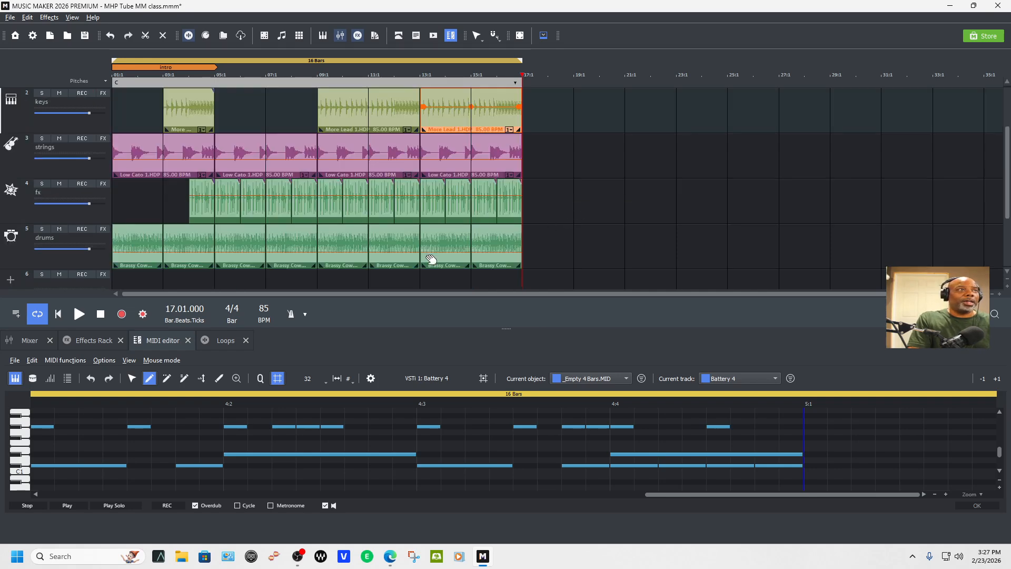
left_click(43, 230)
key("space")
key("space")
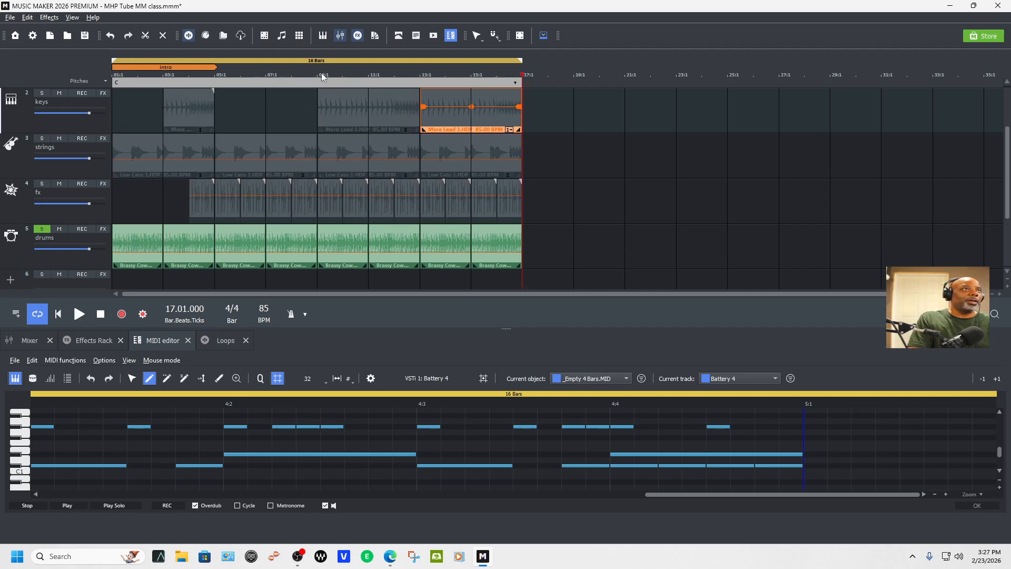
left_click(315, 83)
left_click(315, 72)
key("space")
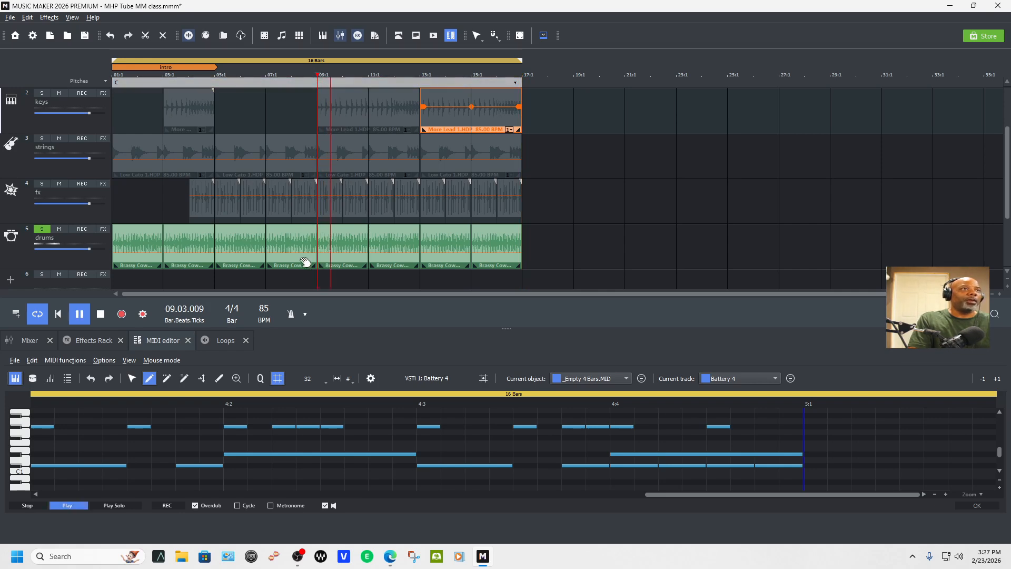
key("space")
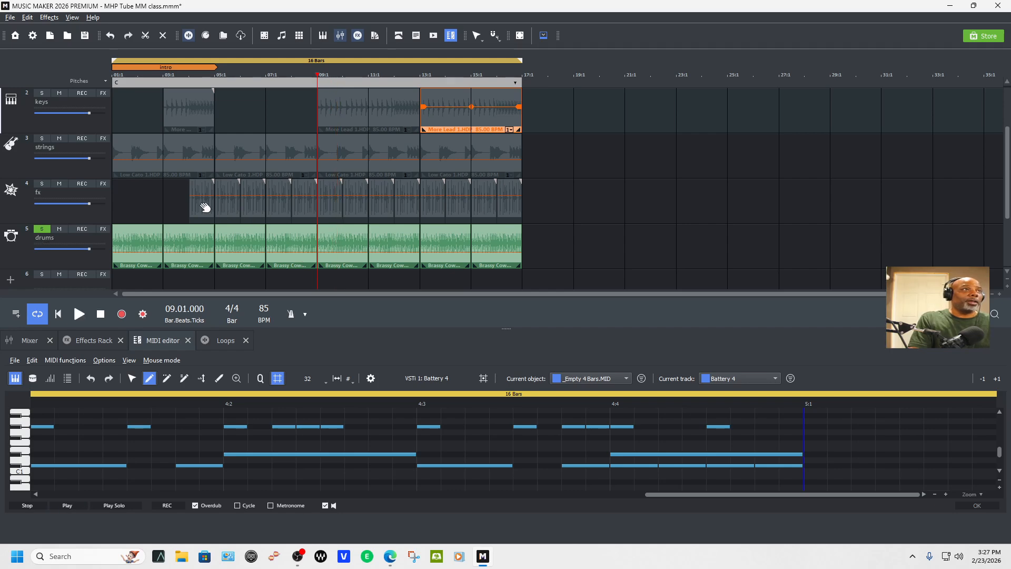
Solo the fx track alongside the drums and, during playback, delete the fx clips in bars 9 to 13.
left_click(41, 184)
key("space")
left_click(330, 216)
key("Delete")
left_click(352, 216)
key("Delete")
left_click(384, 218)
key("Delete")
left_click(406, 214)
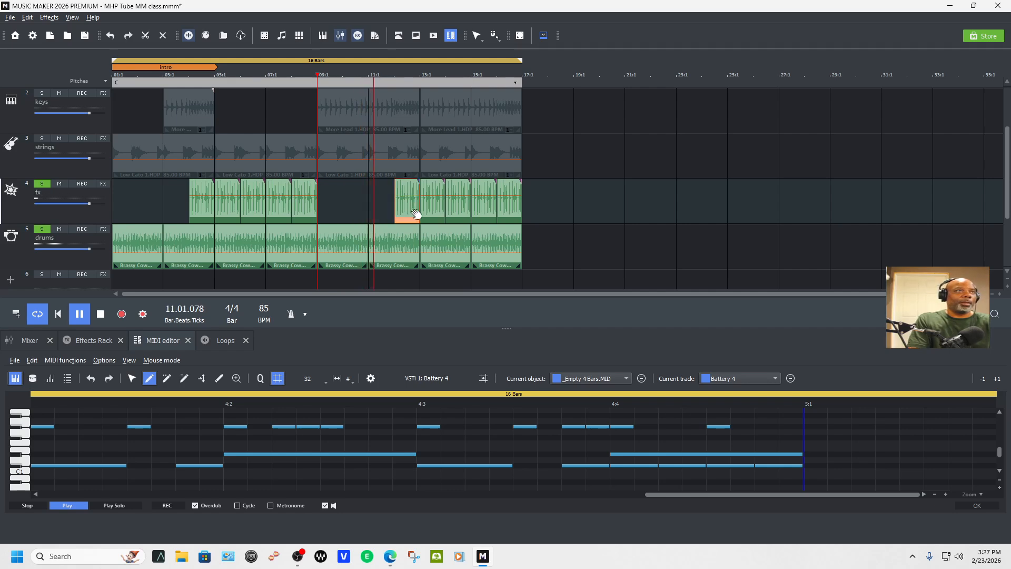
key("Delete")
left_click(434, 216)
key("Delete")
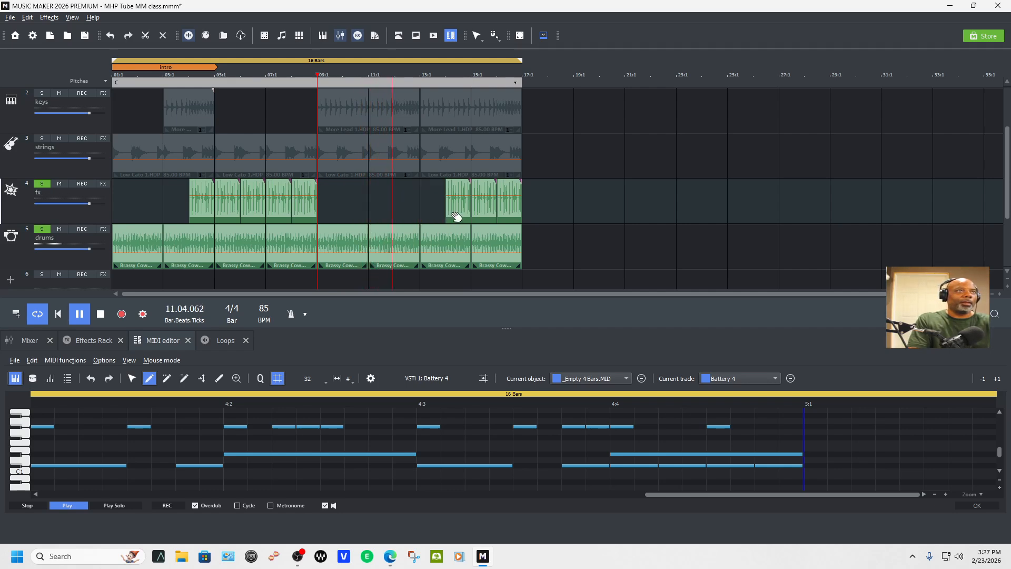
Delete the fx clips in bars 15, 7, 8 and 14, and stop playback.
left_click(476, 215)
key("Delete")
left_click(284, 218)
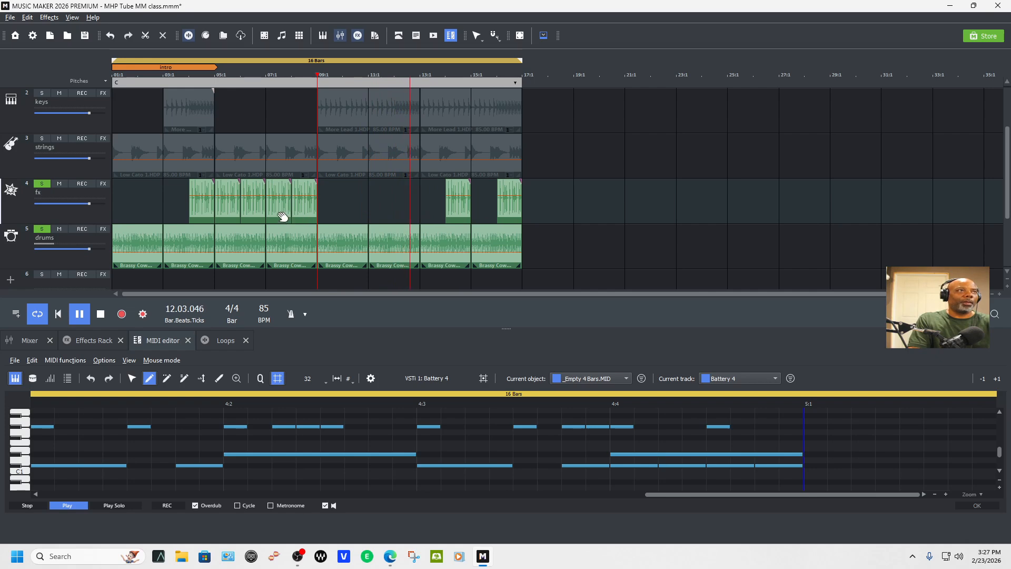
key("Delete")
left_click(303, 218)
key("Delete")
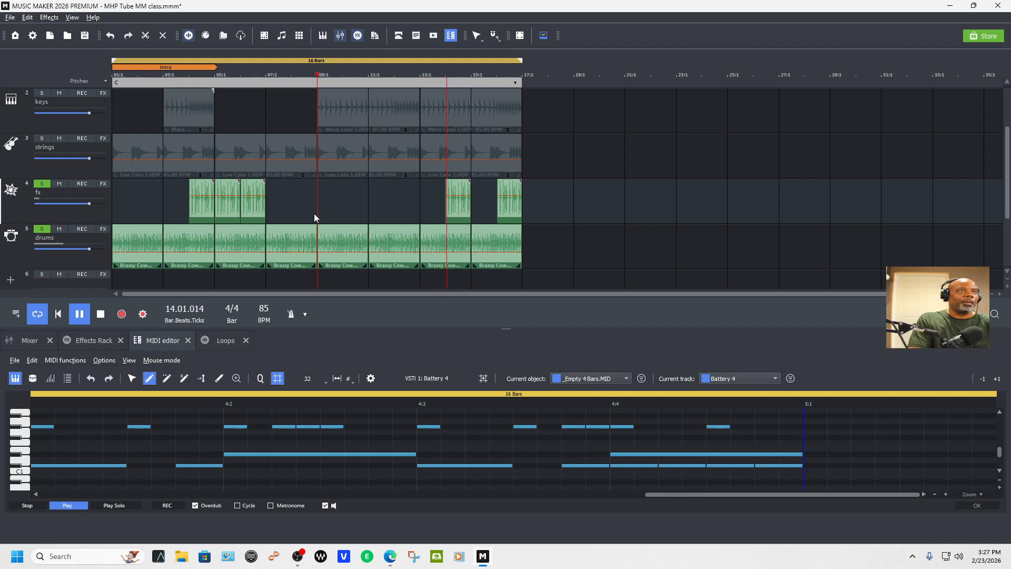
left_click(463, 215)
key("Delete")
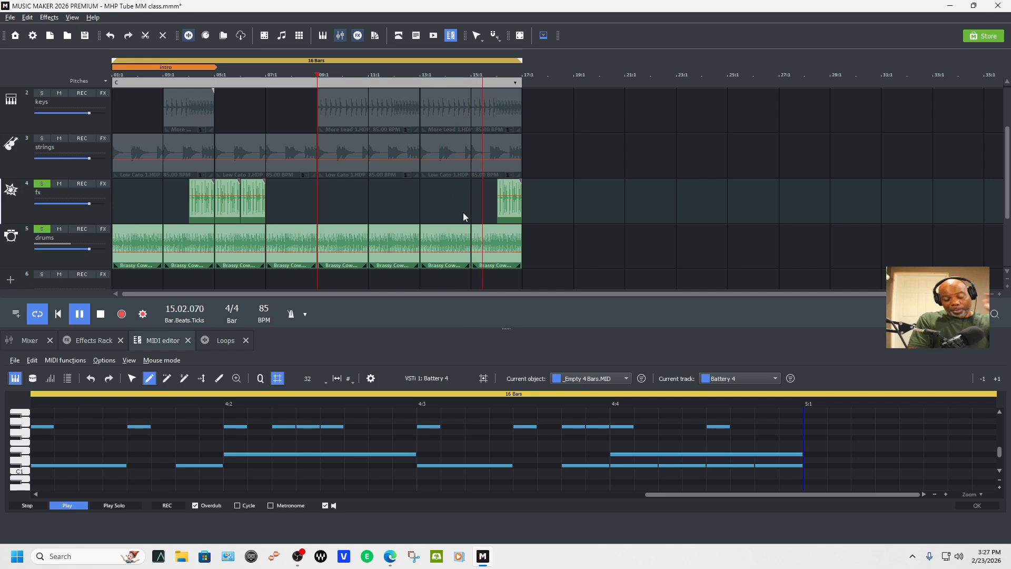
key("space")
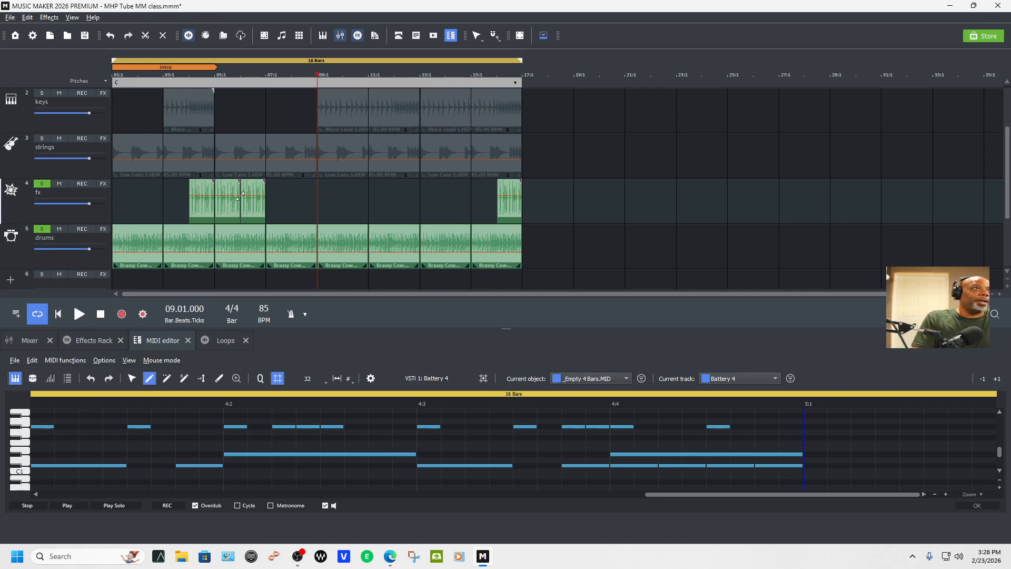
Delete the fx clip in bar 5 and turn off solo on the fx and drums tracks.
left_click(234, 216)
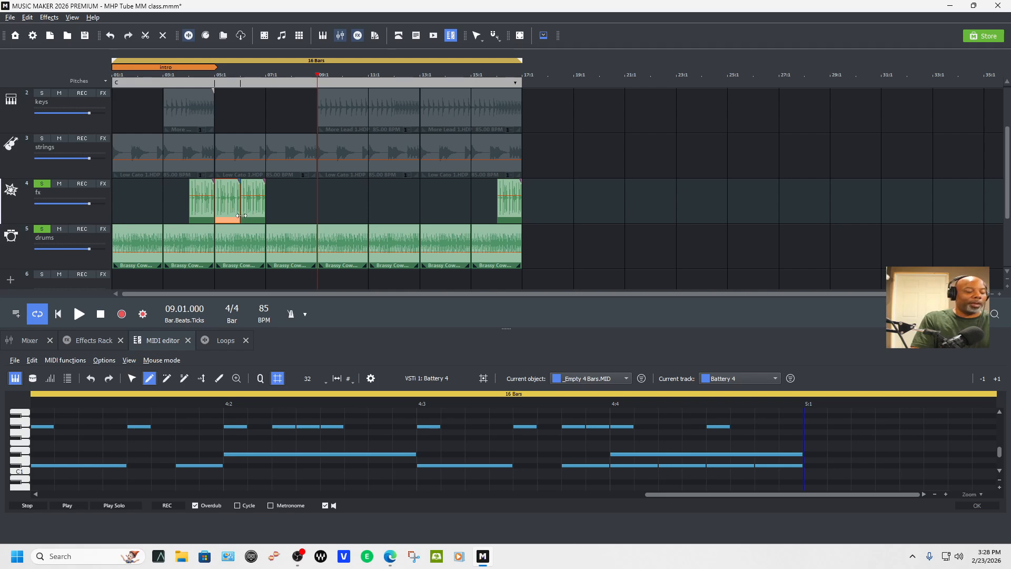
key("Delete")
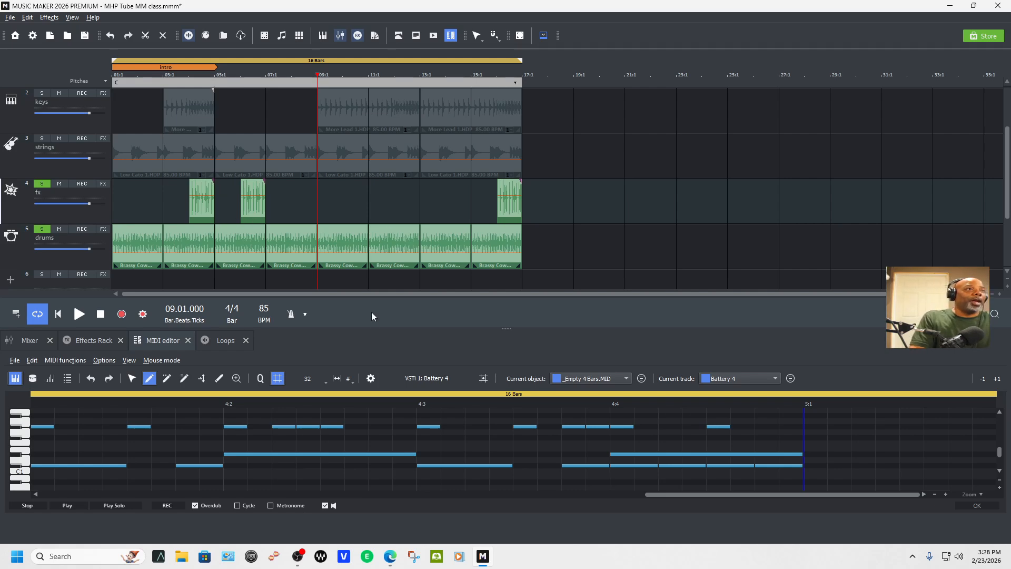
left_click(44, 184)
left_click(42, 229)
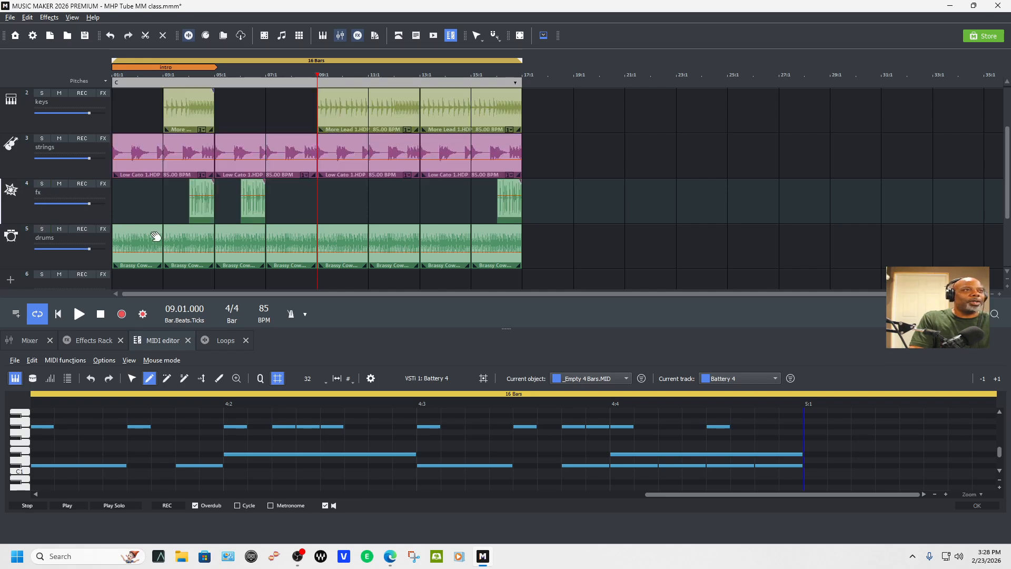
Play the full arrangement from the beginning and reduce the track heights so all five tracks fit in view.
left_click(58, 315)
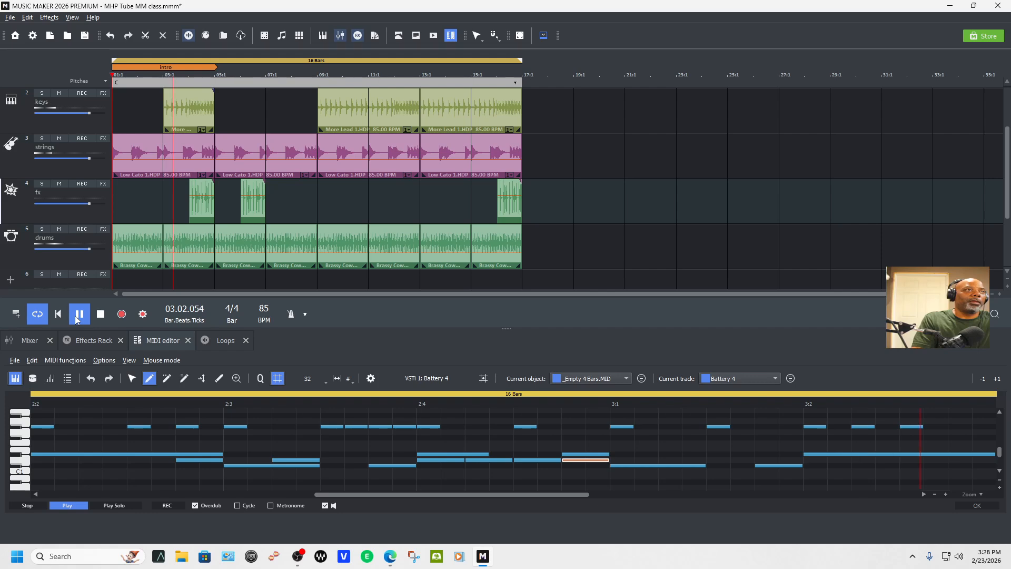
scroll(653, 173, "up", 2)
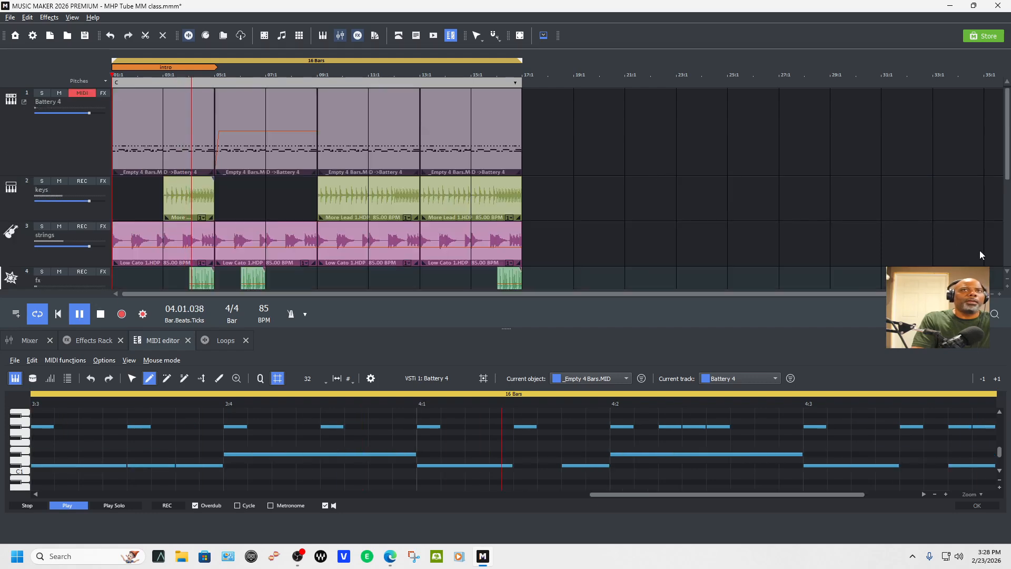
left_click(1007, 280)
left_click(1008, 283)
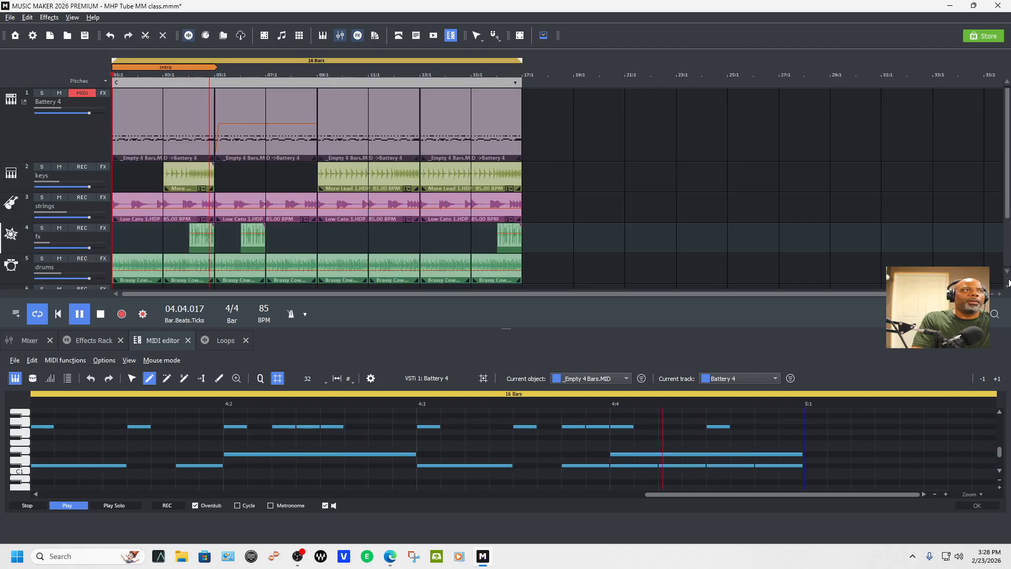
left_click(1007, 283)
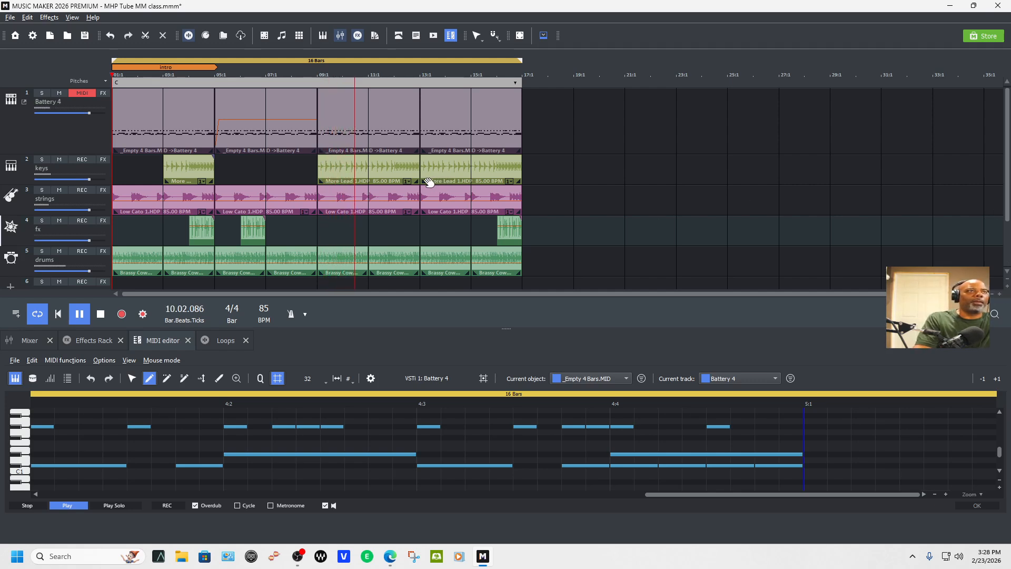
Shorten the last keys clip to start at bar 15, extend the loop range to 16:3 bars, and stop playback.
left_click_drag(421, 181, 472, 181)
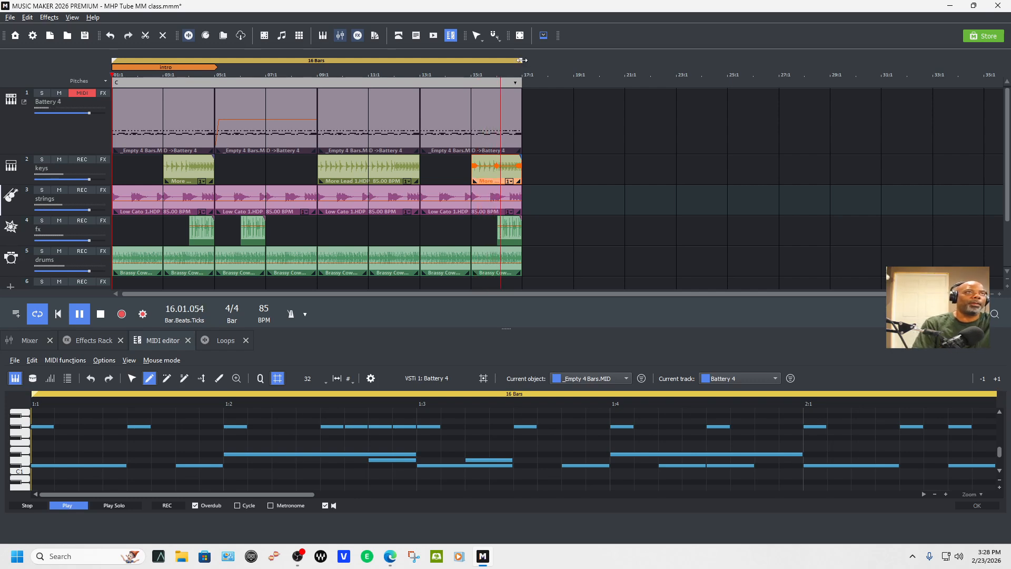
left_click_drag(523, 71, 545, 64)
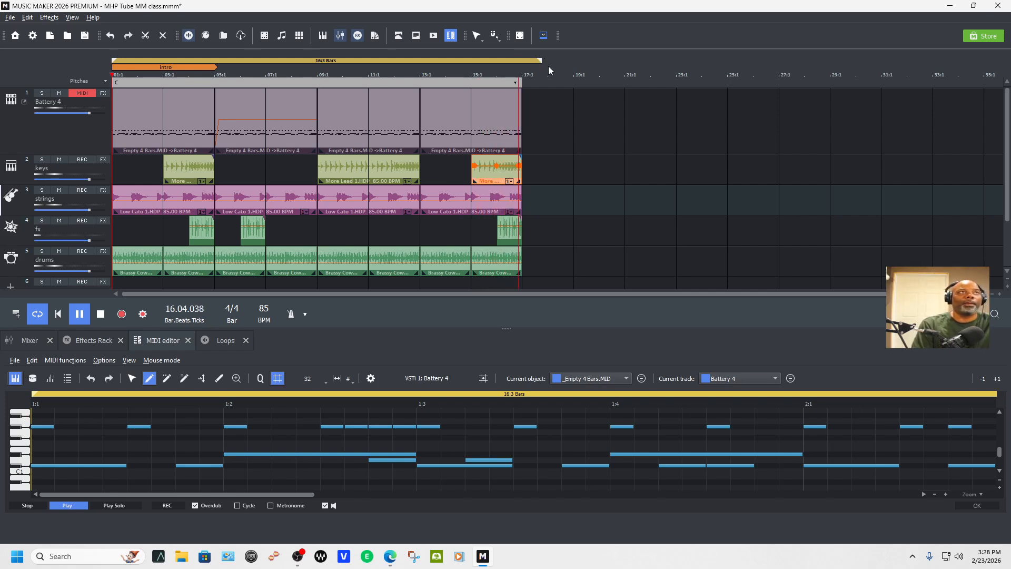
key("space")
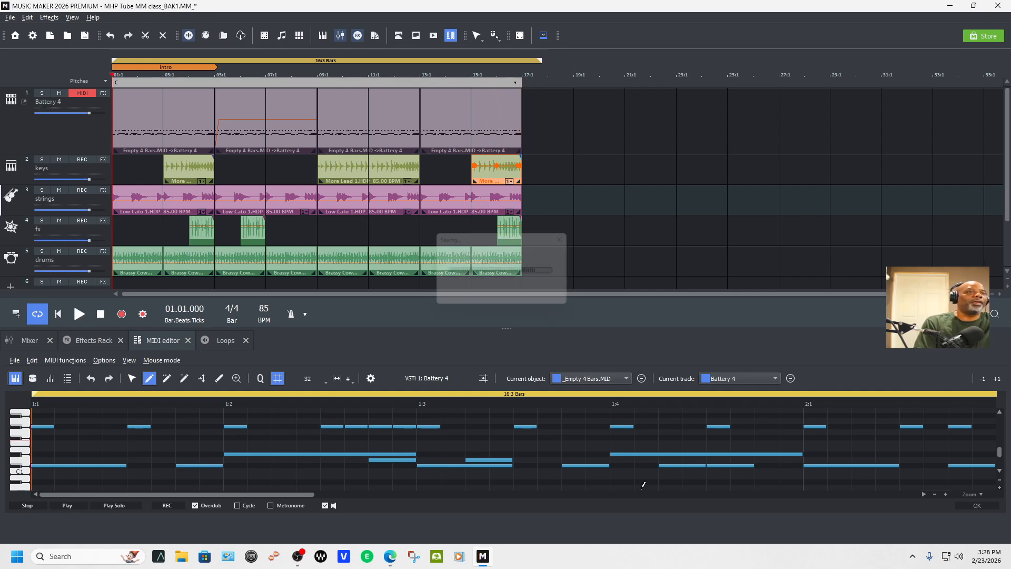
Save the project under its existing name.
scroll(630, 277, "down", 2)
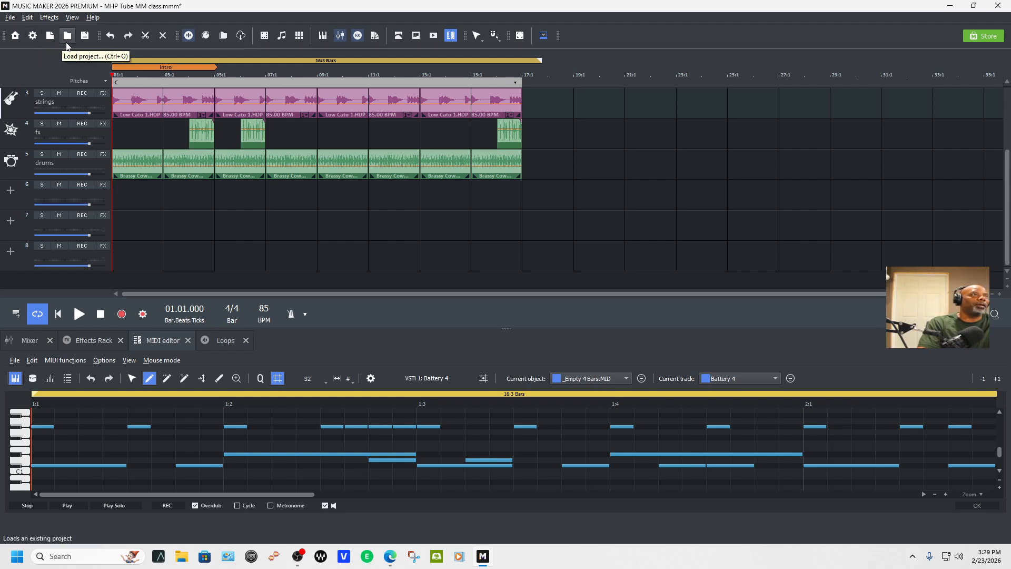
left_click(84, 36)
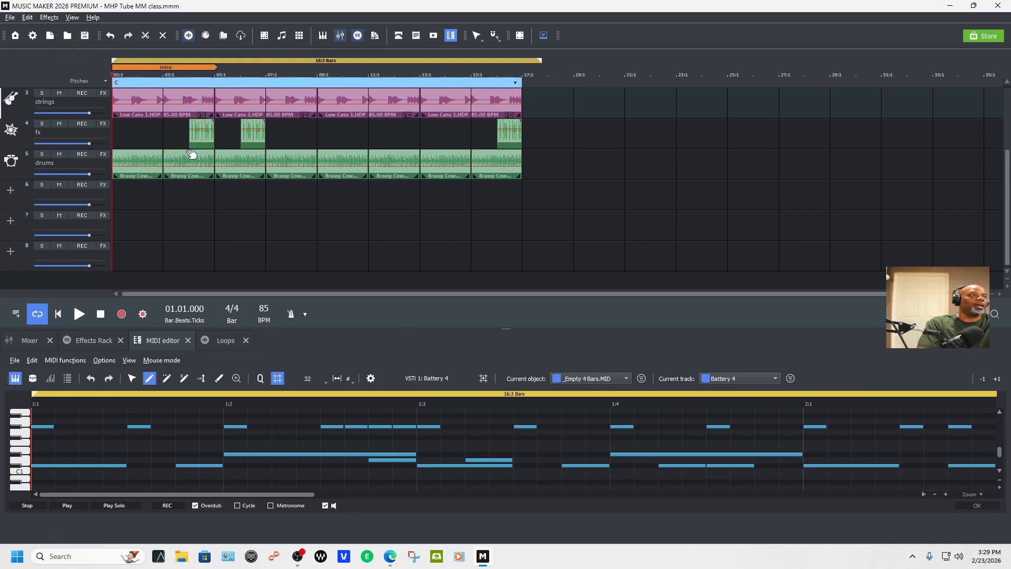
Load the Kontakt 8 (VST3) instrument on empty track 6 and move its window fully into view.
left_click(12, 193)
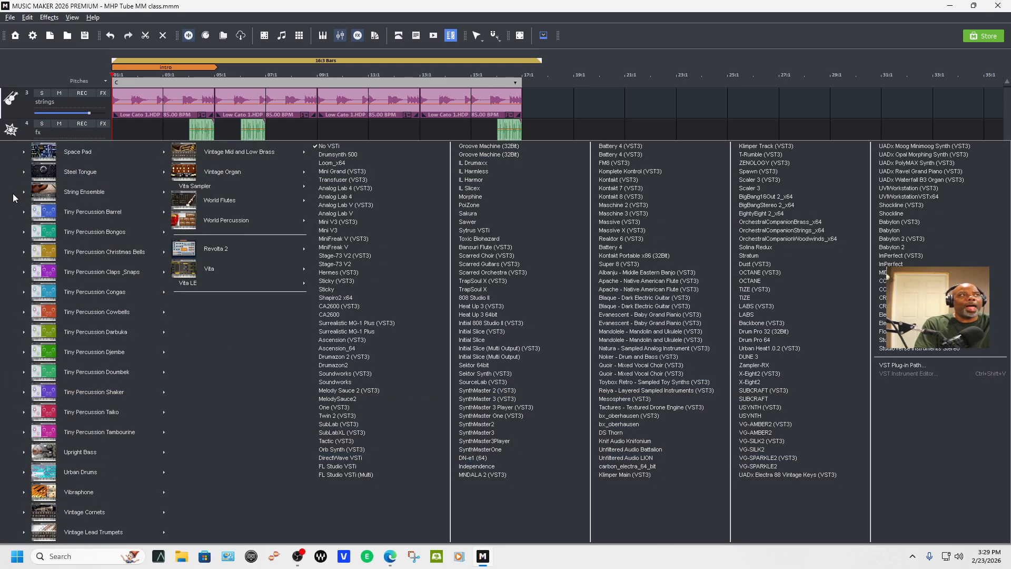
mouse_move(16, 198)
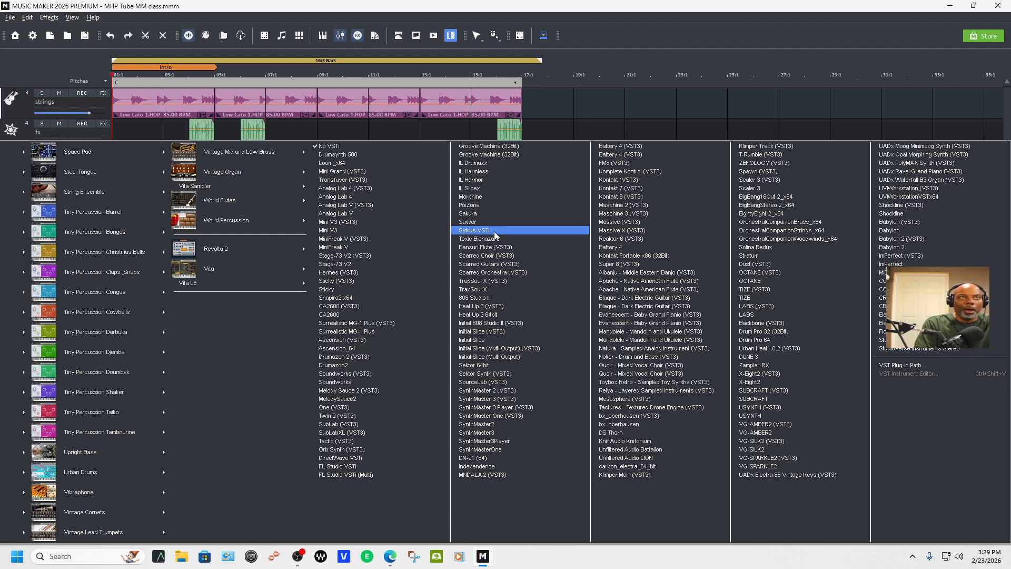
left_click(624, 199)
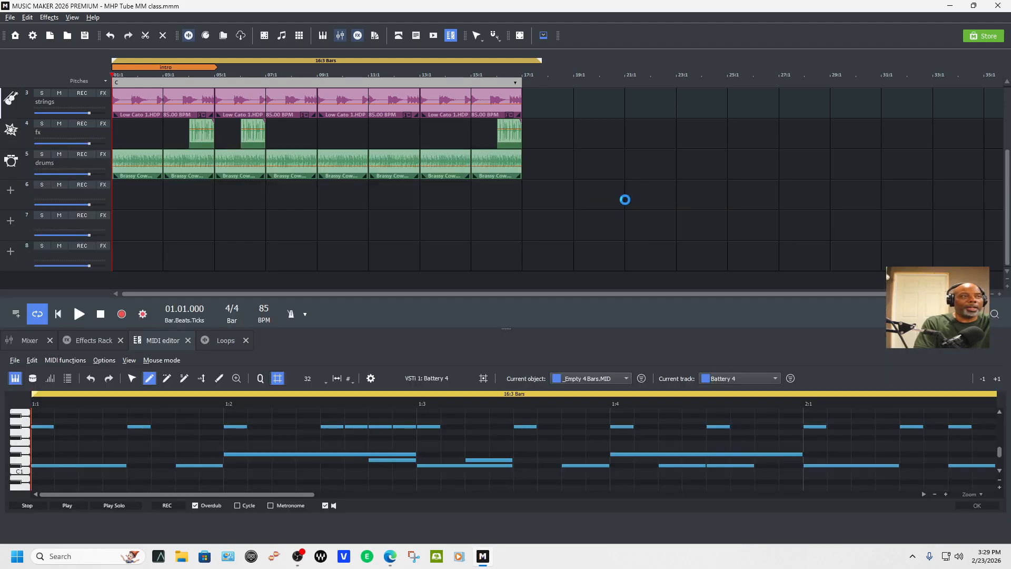
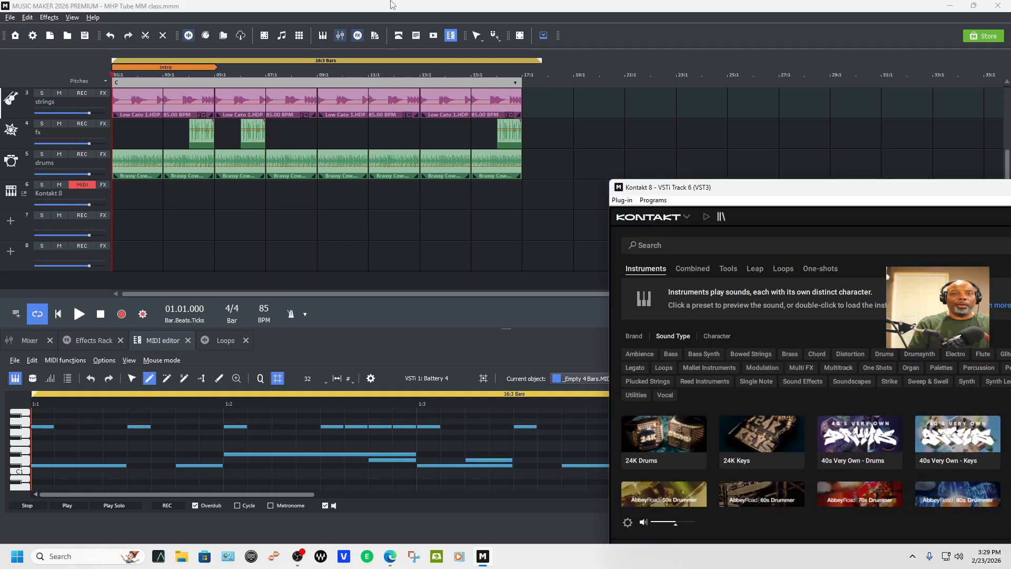
left_click_drag(961, 193, 743, 162)
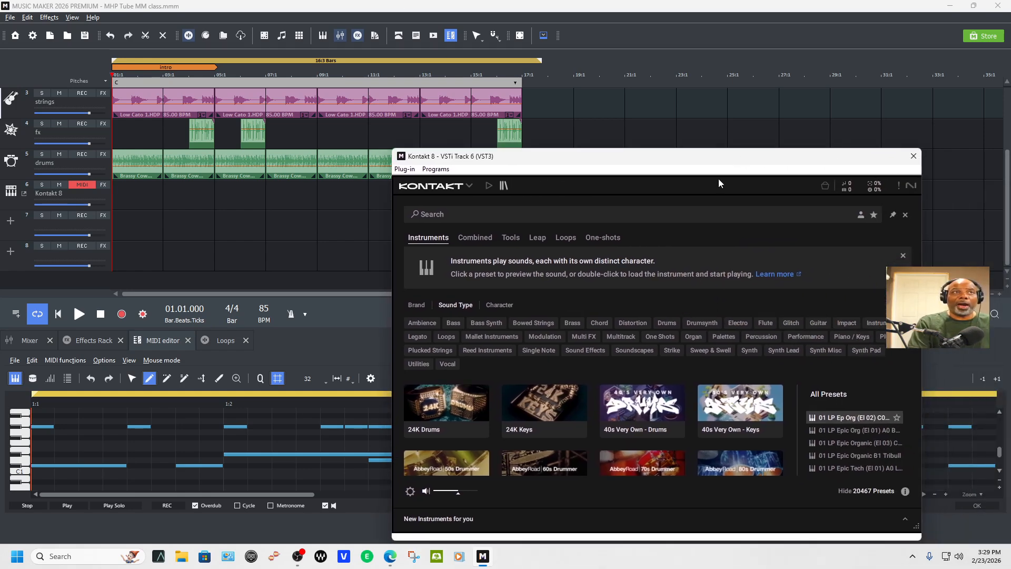
Examine Kontakt's product library, plug-in options, program list and plug-in parameters.
left_click(500, 186)
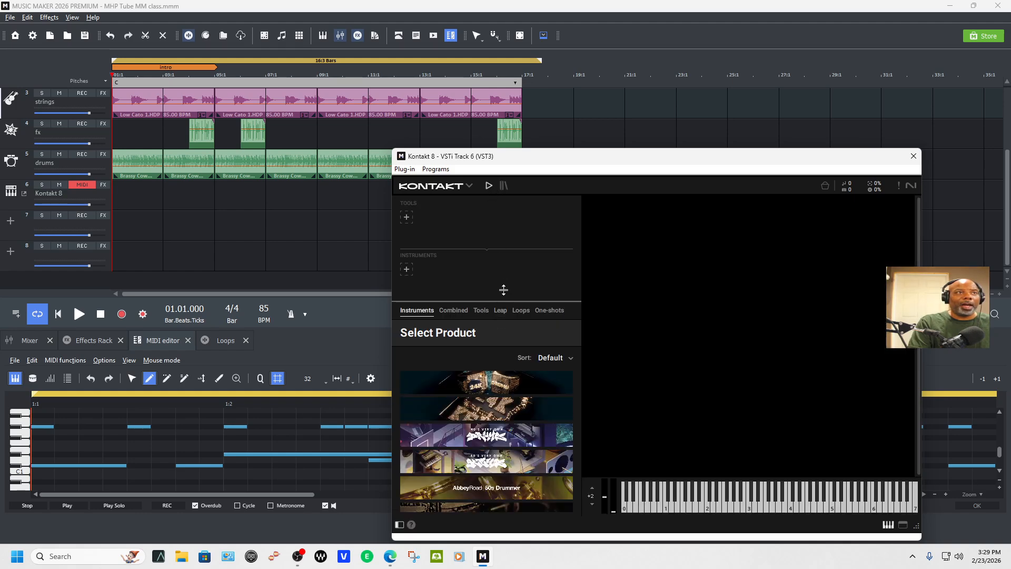
scroll(507, 455, "down", 10)
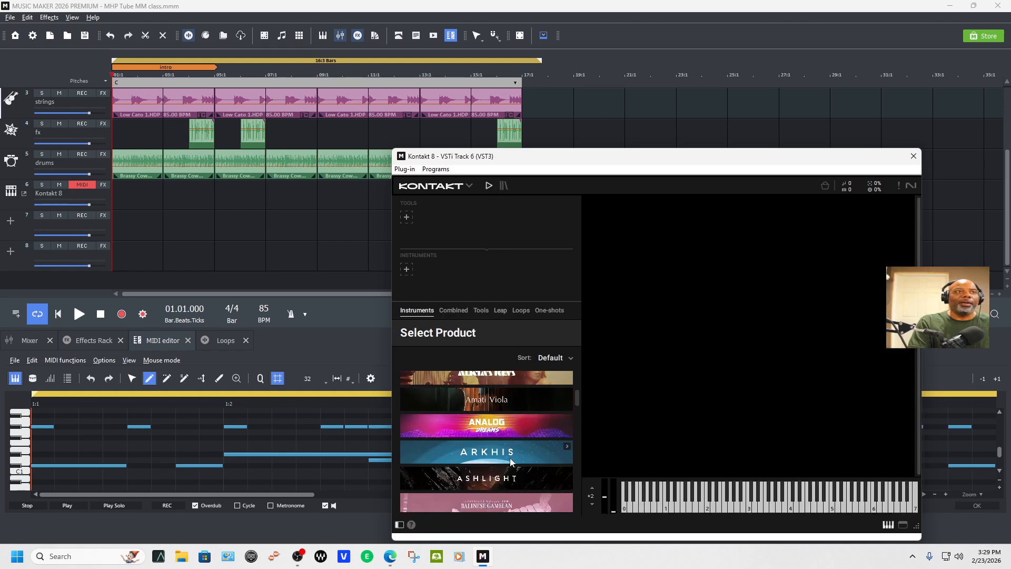
left_click(503, 186)
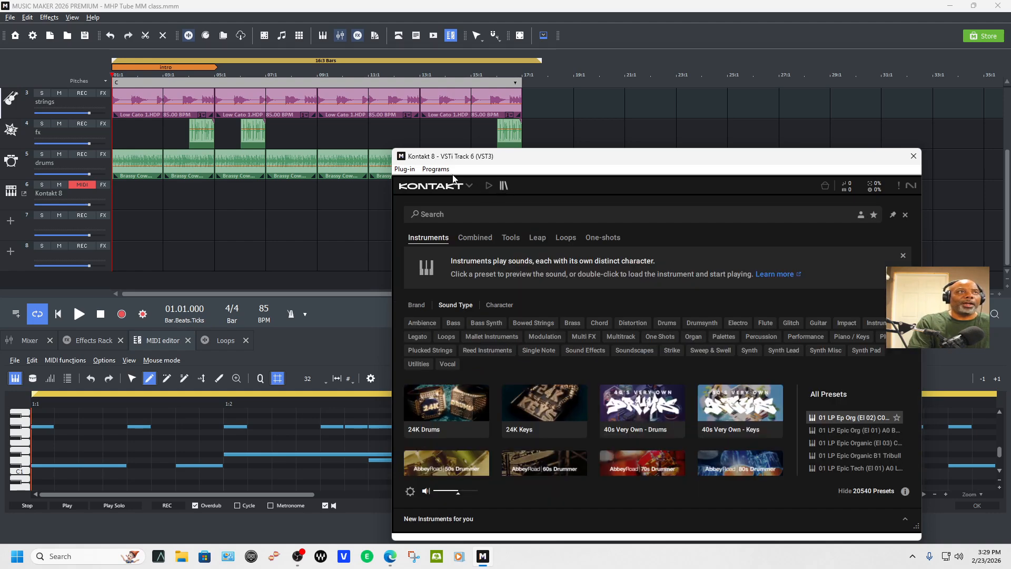
left_click(410, 169)
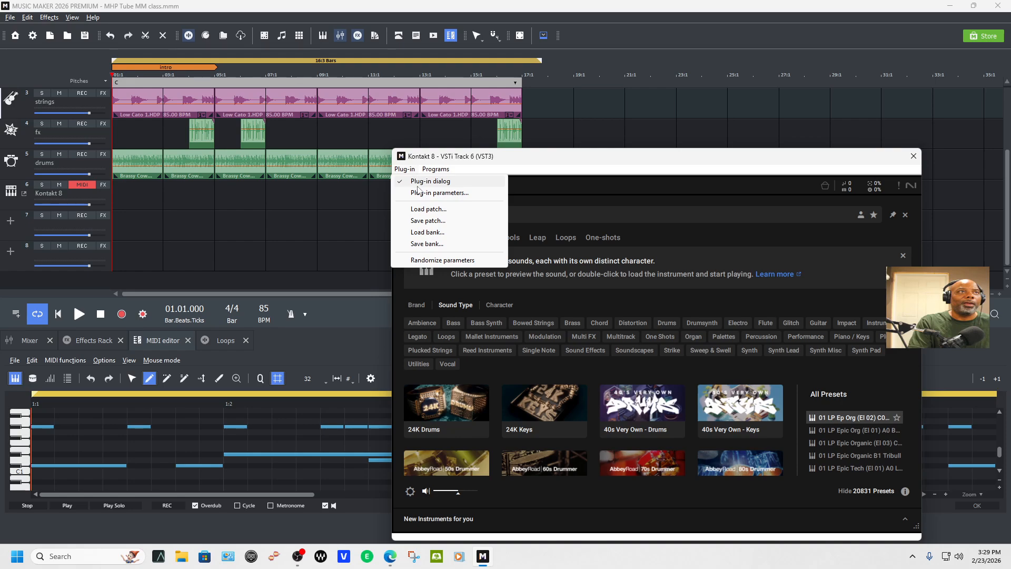
left_click(435, 171)
left_click(435, 171)
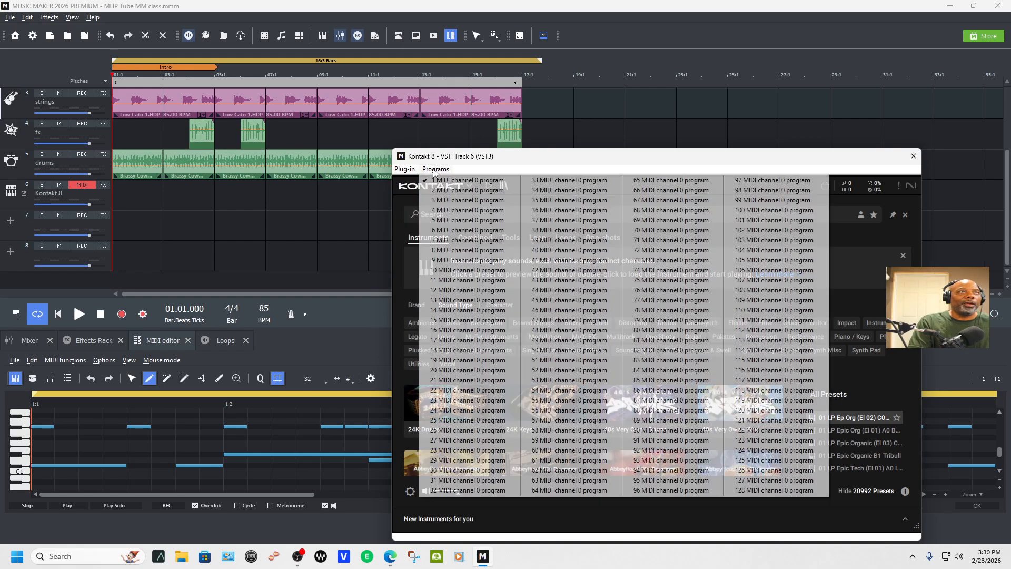
left_click(413, 171)
left_click(412, 171)
left_click(417, 192)
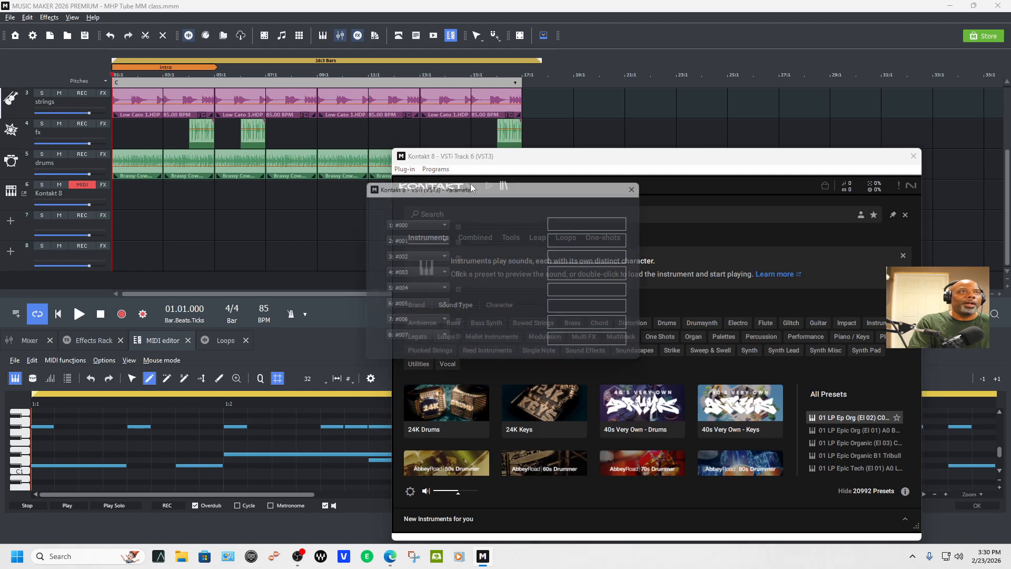
left_click(643, 185)
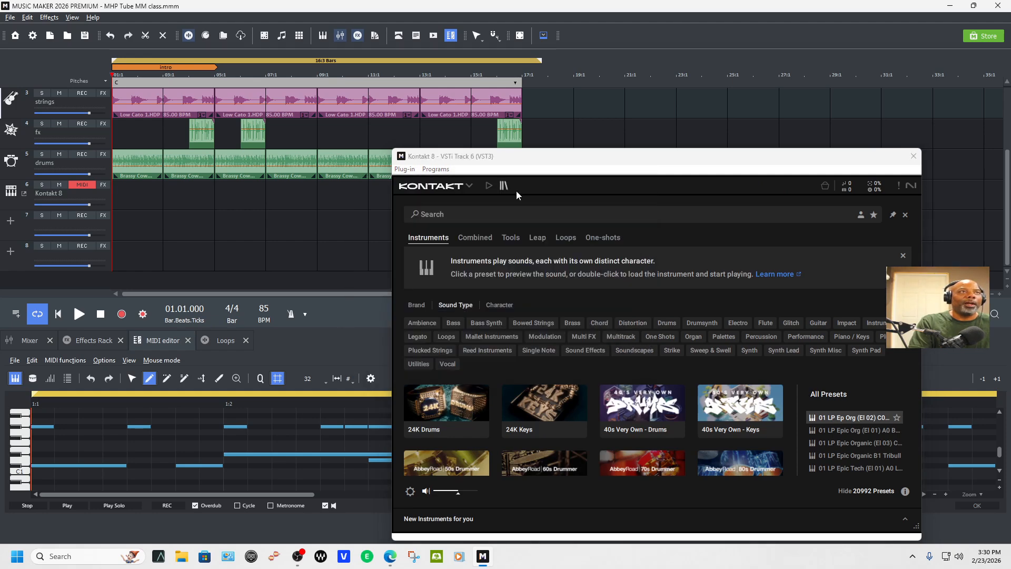
Browse Kontakt's instrument products and load the Action Strings preset from the Action Strings library.
left_click(490, 186)
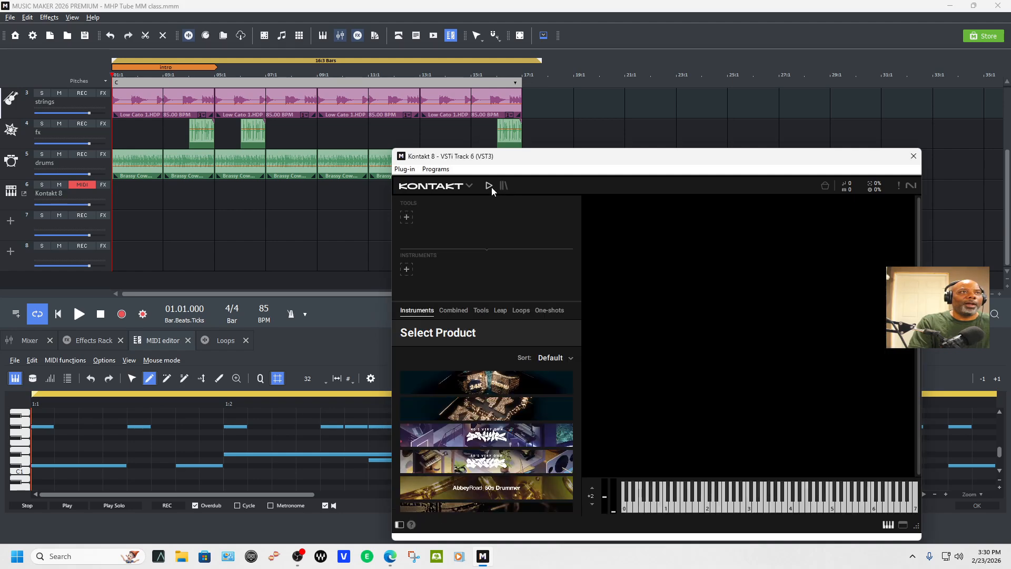
scroll(514, 432, "down", 6)
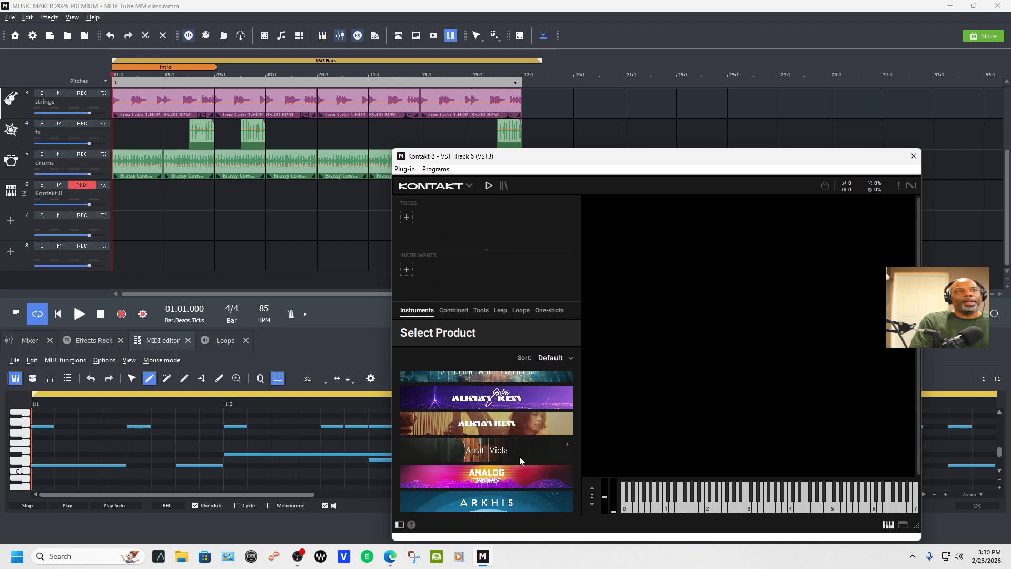
scroll(519, 456, "up", 1)
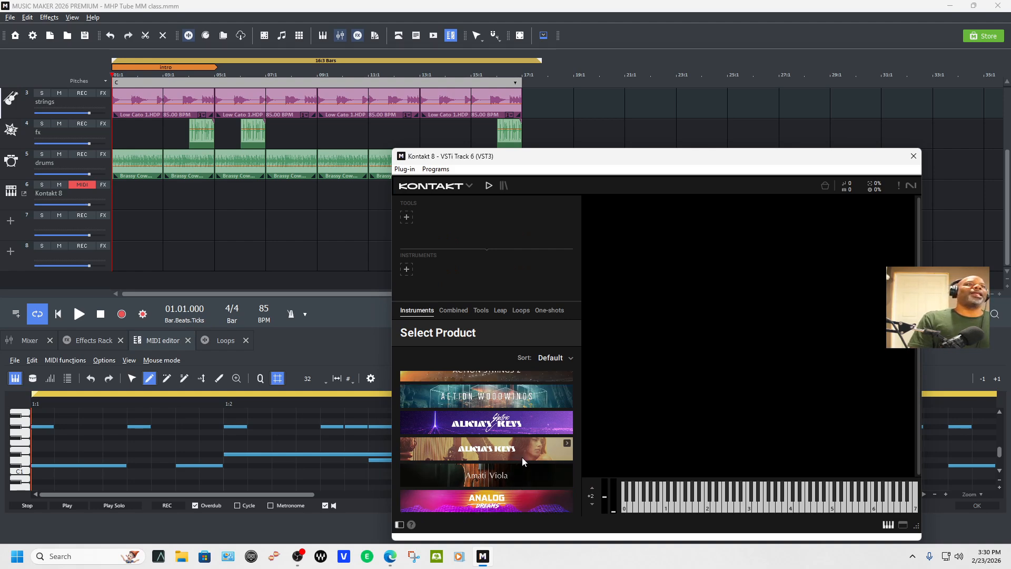
scroll(522, 457, "up", 6)
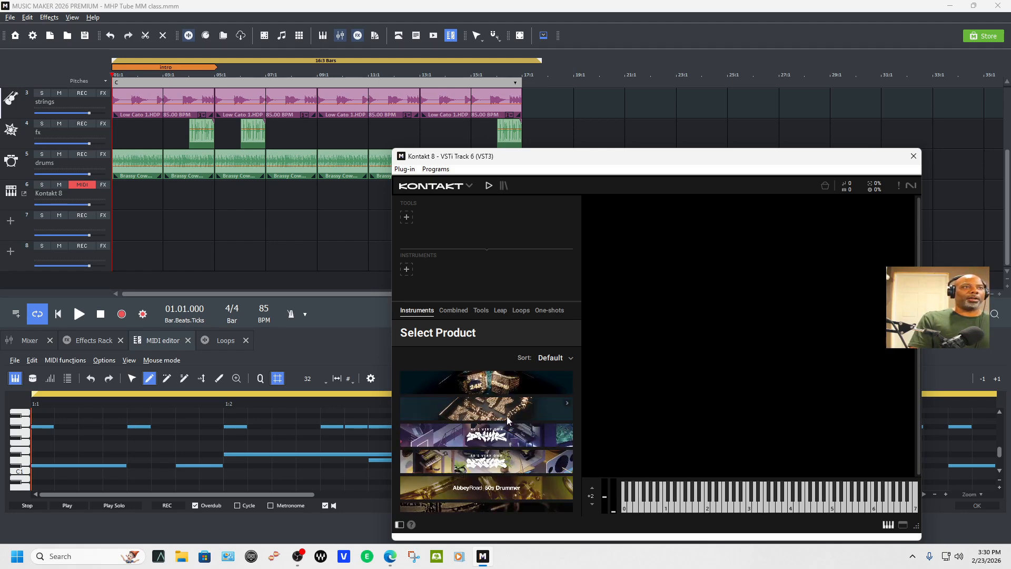
scroll(508, 420, "down", 1)
scroll(508, 419, "up", 1)
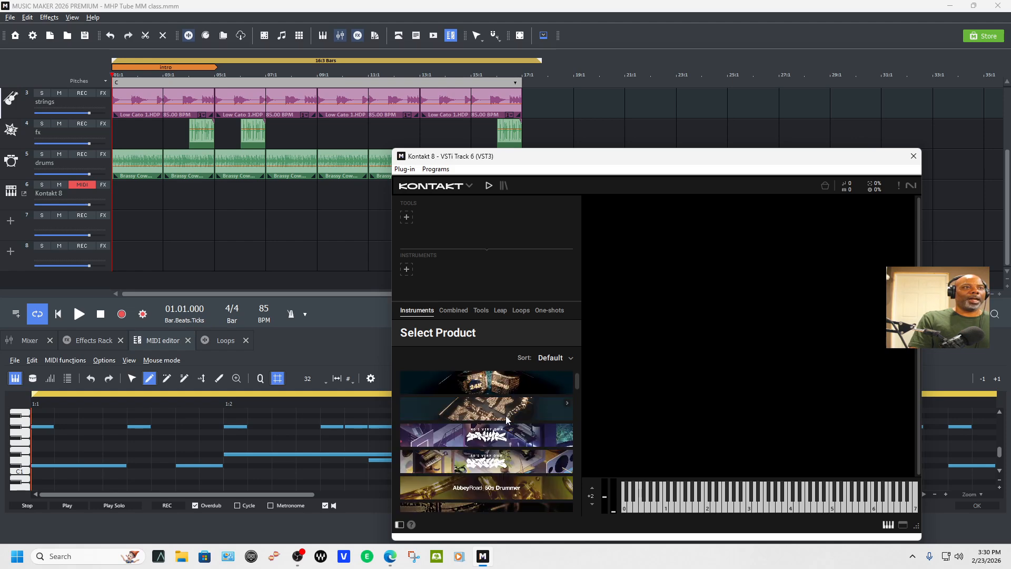
scroll(506, 419, "down", 2)
scroll(505, 416, "up", 2)
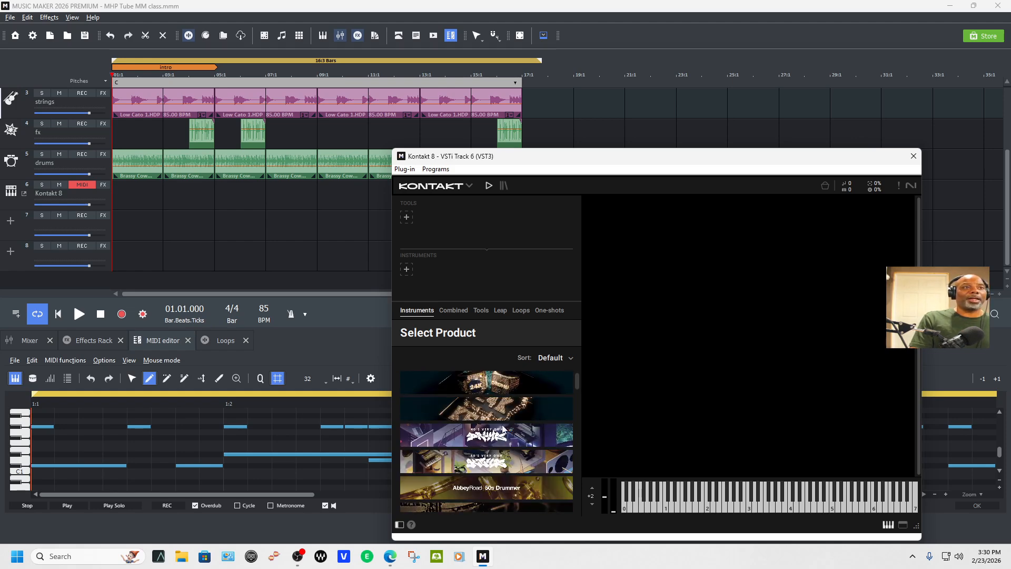
scroll(495, 447, "down", 2)
scroll(497, 446, "down", 4)
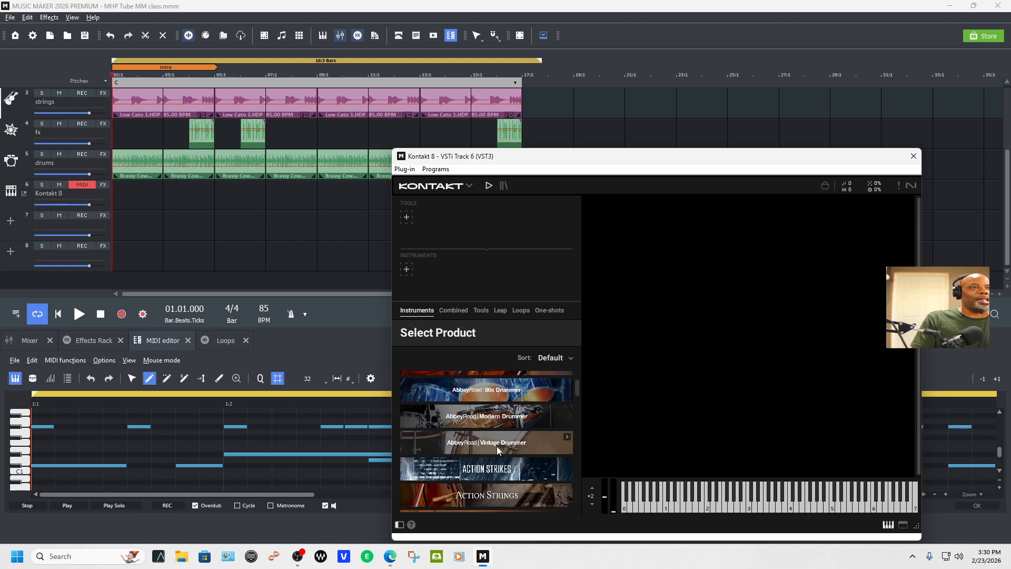
left_click(498, 444)
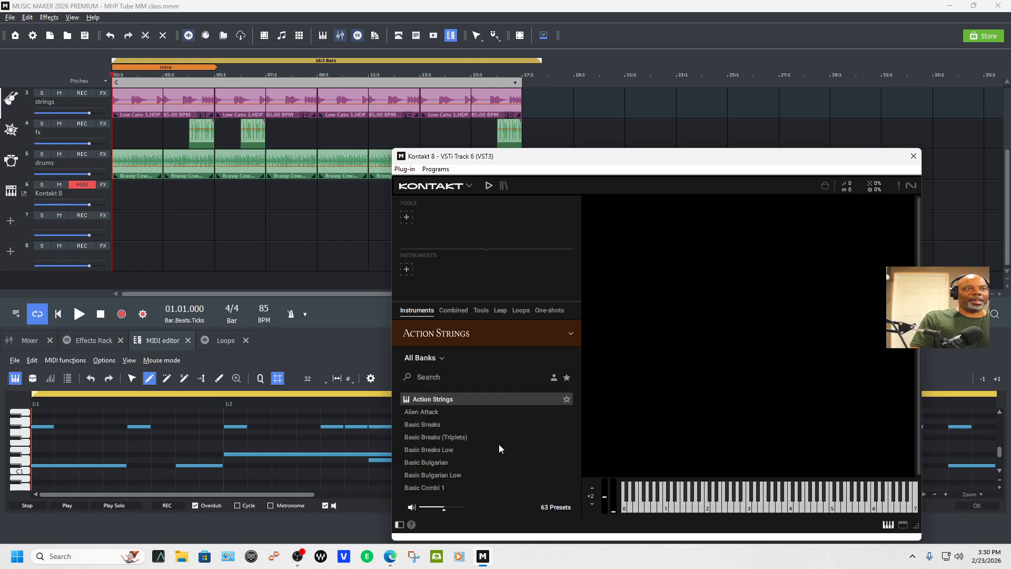
double_click(415, 403)
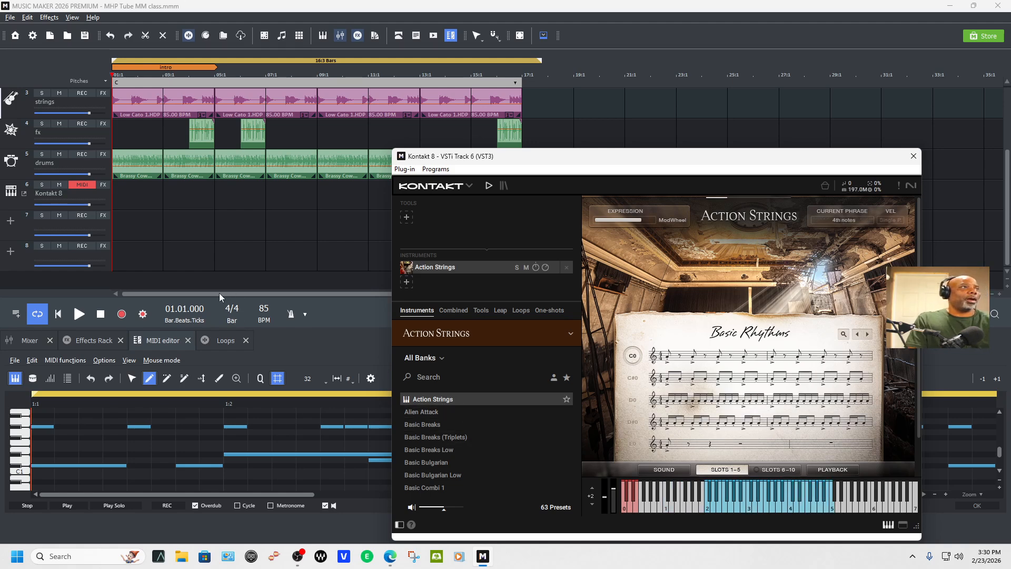
Audition Action Strings by playing notes in its playable range on Kontakt's virtual keyboard.
double_click(77, 194)
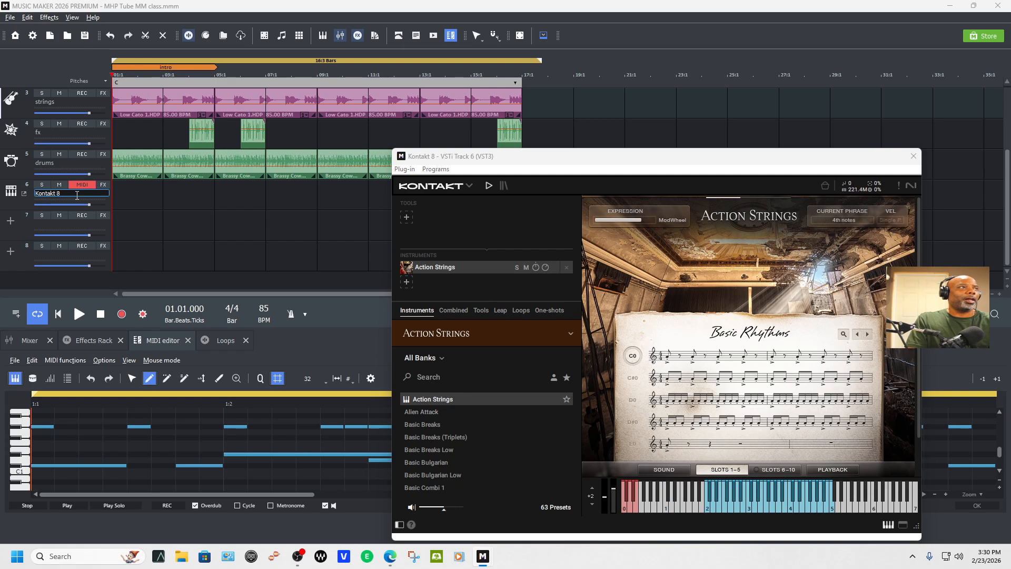
left_click(23, 193)
left_click(797, 504)
left_click(810, 510)
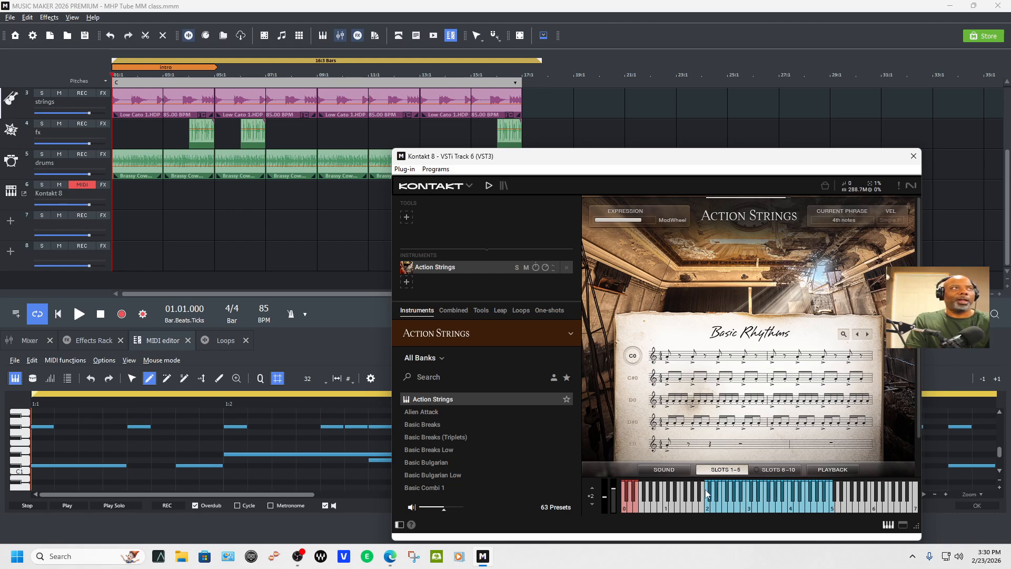
Move the Kontakt window up, clear of the lower track lanes, and increase the height of the Kontakt 8 track.
scroll(653, 122, "up", 3)
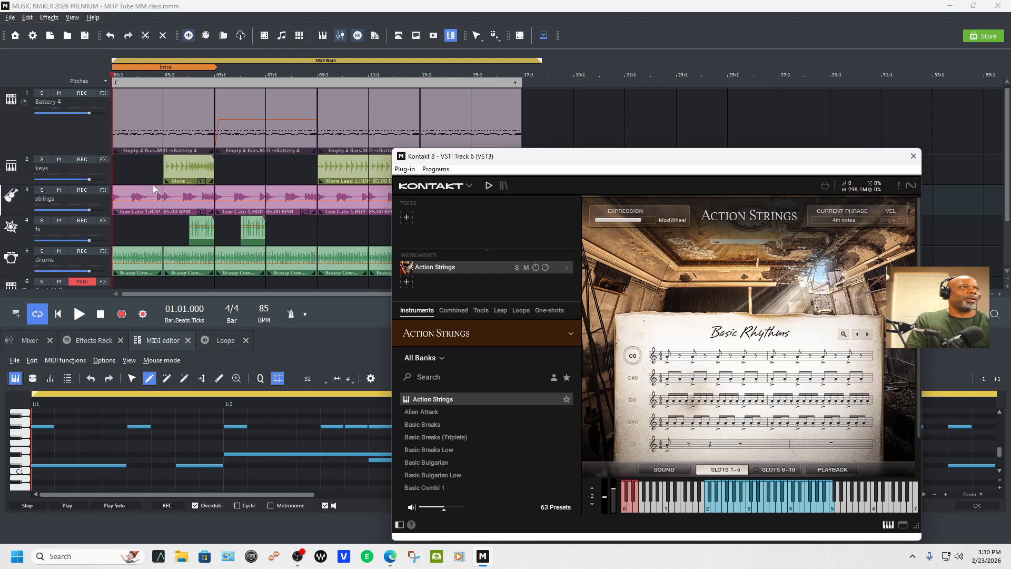
left_click(64, 128)
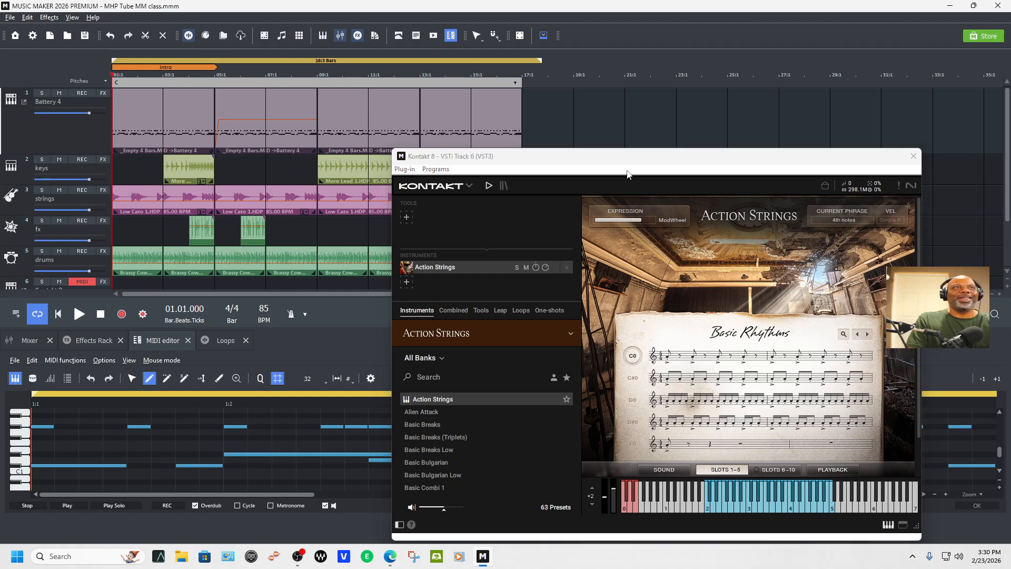
left_click(488, 187)
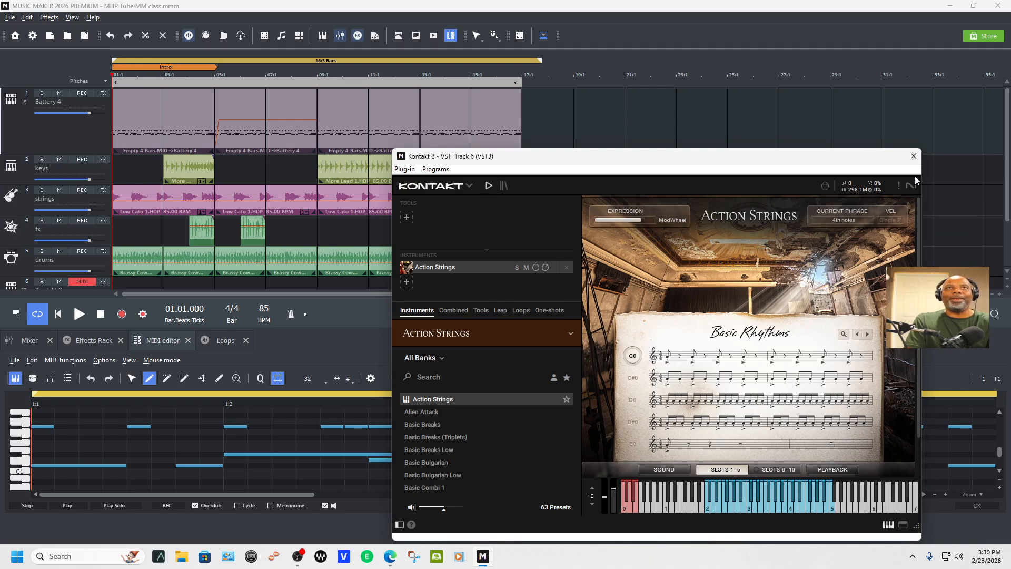
left_click_drag(845, 160, 876, 105)
scroll(322, 230, "down", 3)
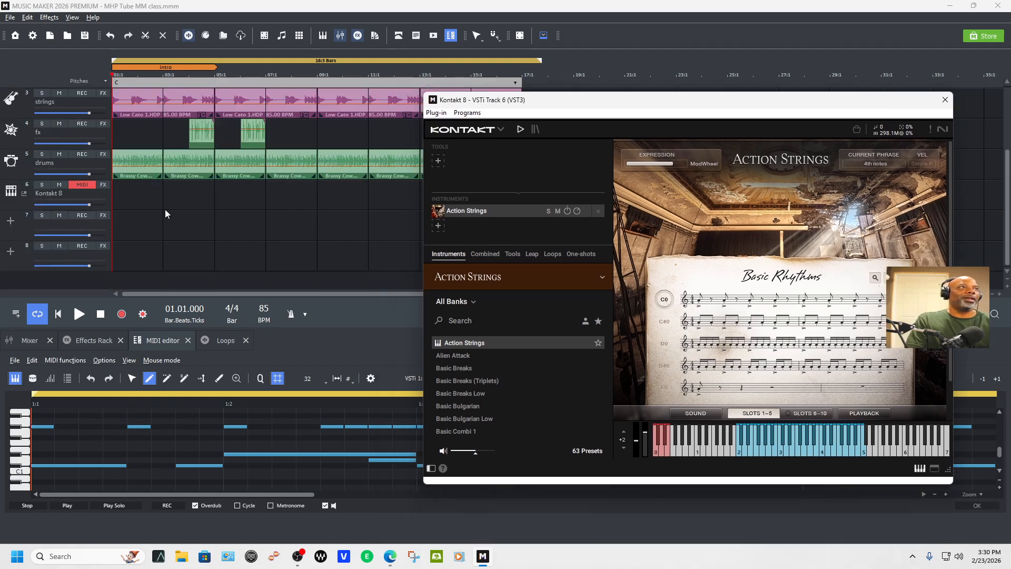
left_click_drag(93, 211, 95, 248)
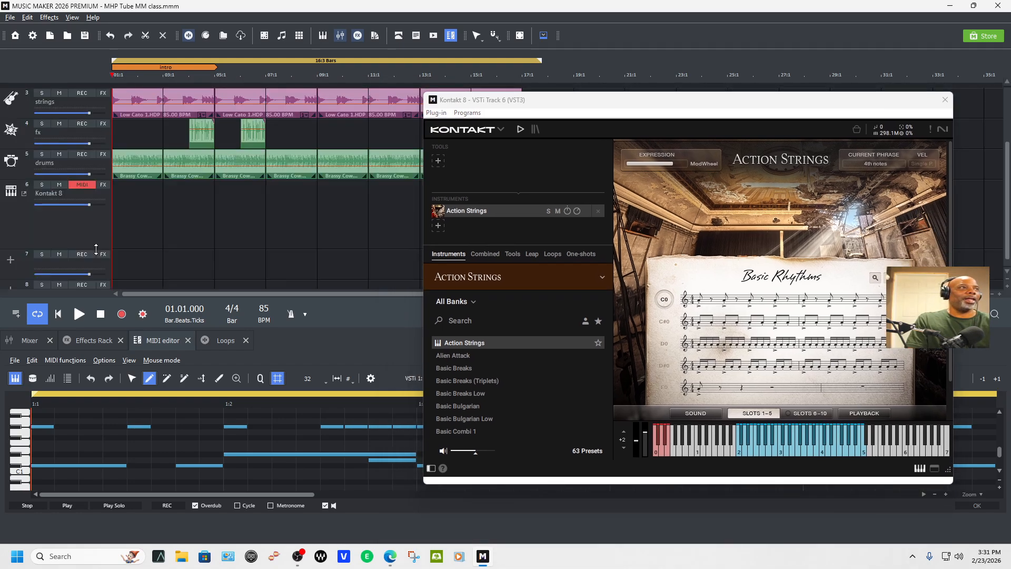
Solo the Kontakt 8 track and create an empty 4-bar MIDI object on it at bar 1.
left_click(42, 185)
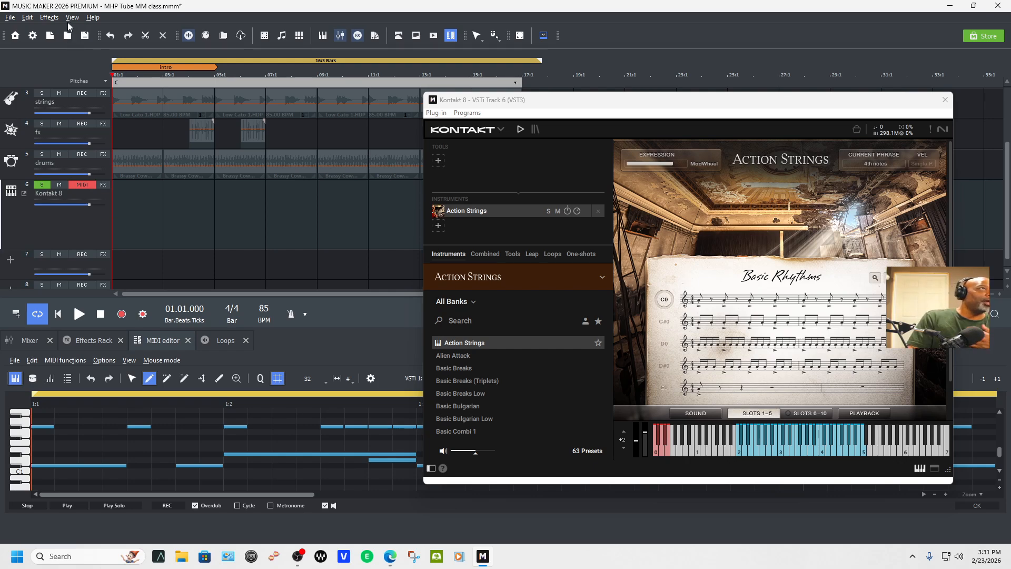
left_click(10, 17)
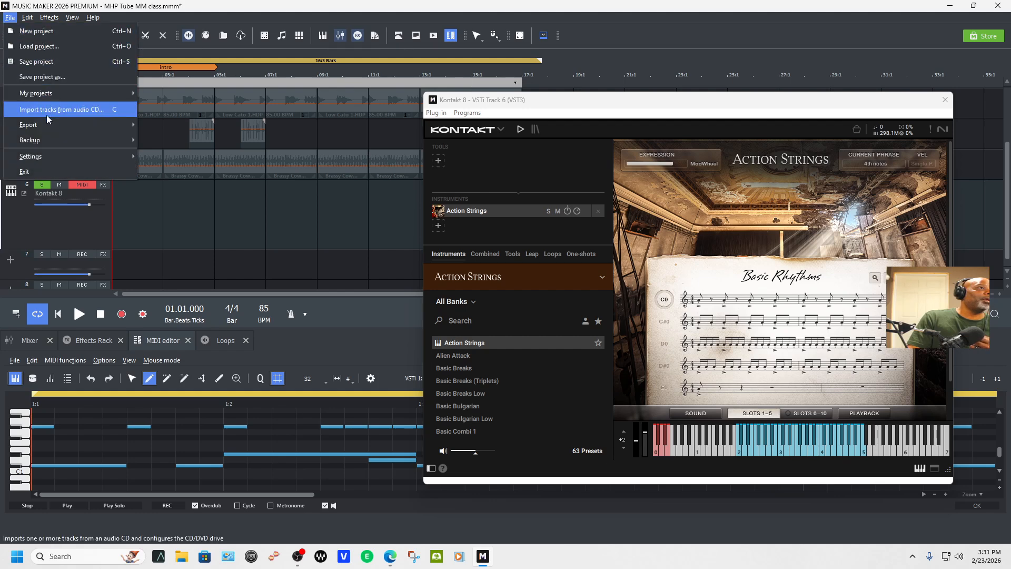
mouse_move(47, 152)
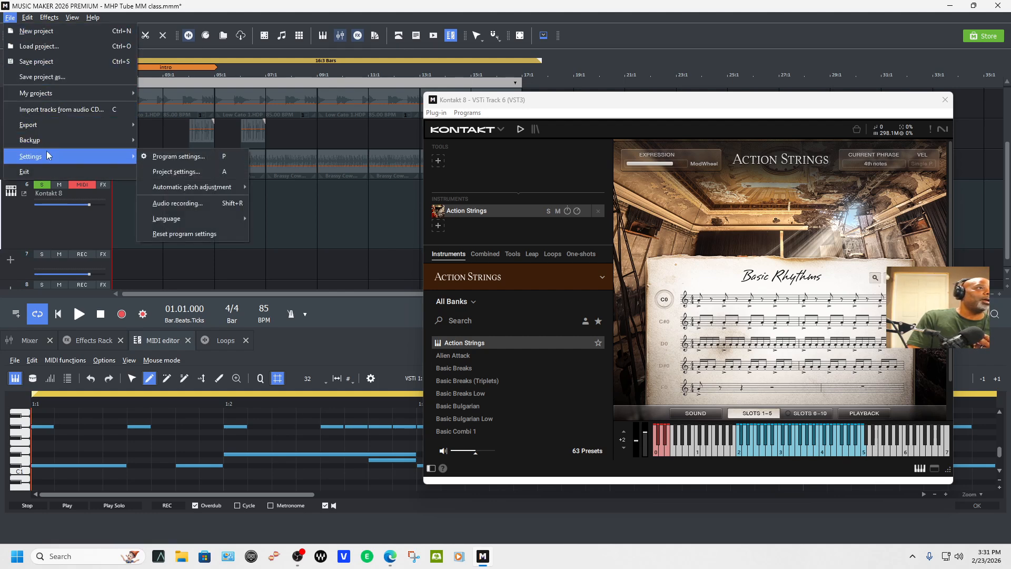
mouse_move(48, 19)
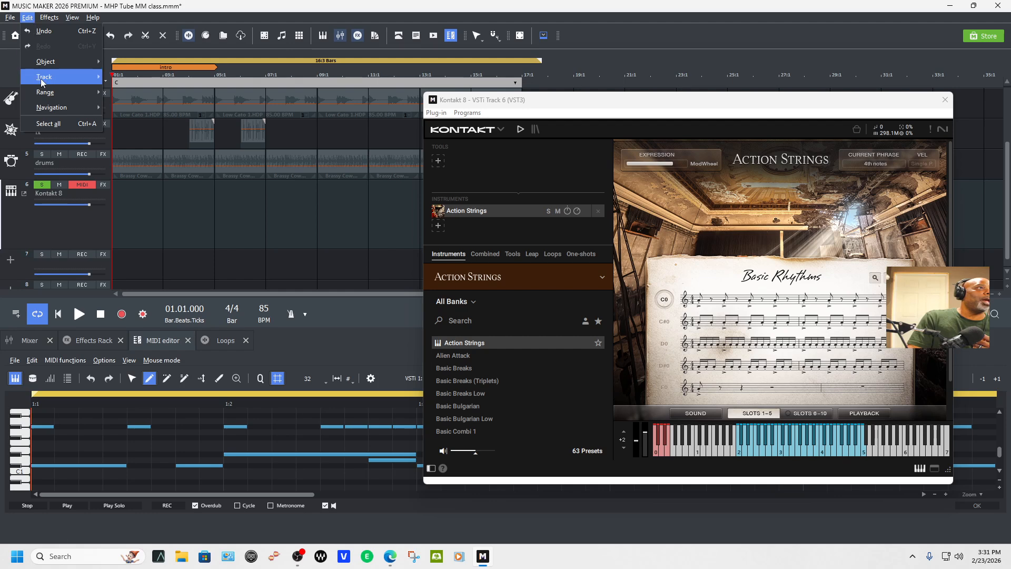
mouse_move(52, 62)
mouse_move(134, 62)
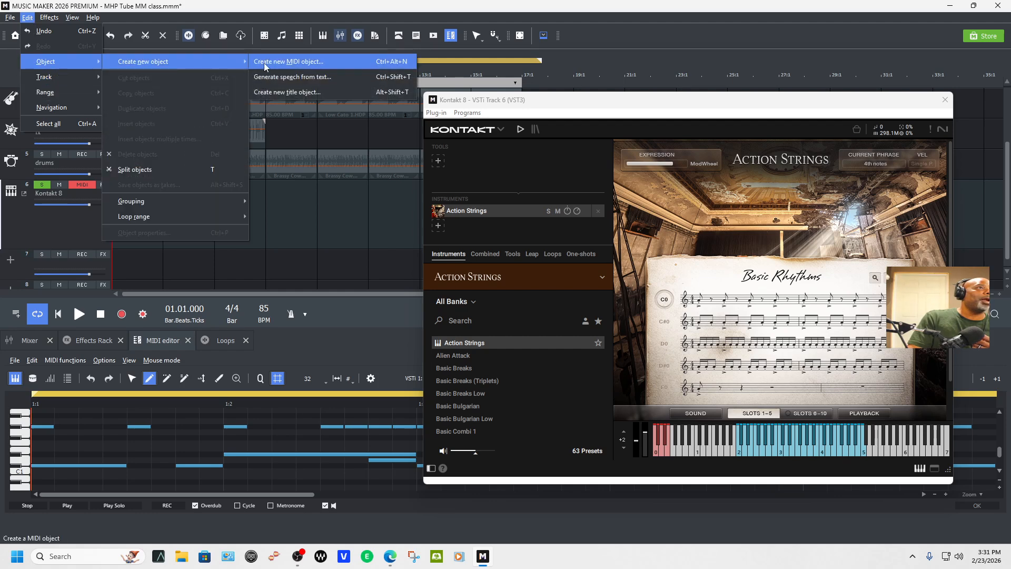
left_click(288, 61)
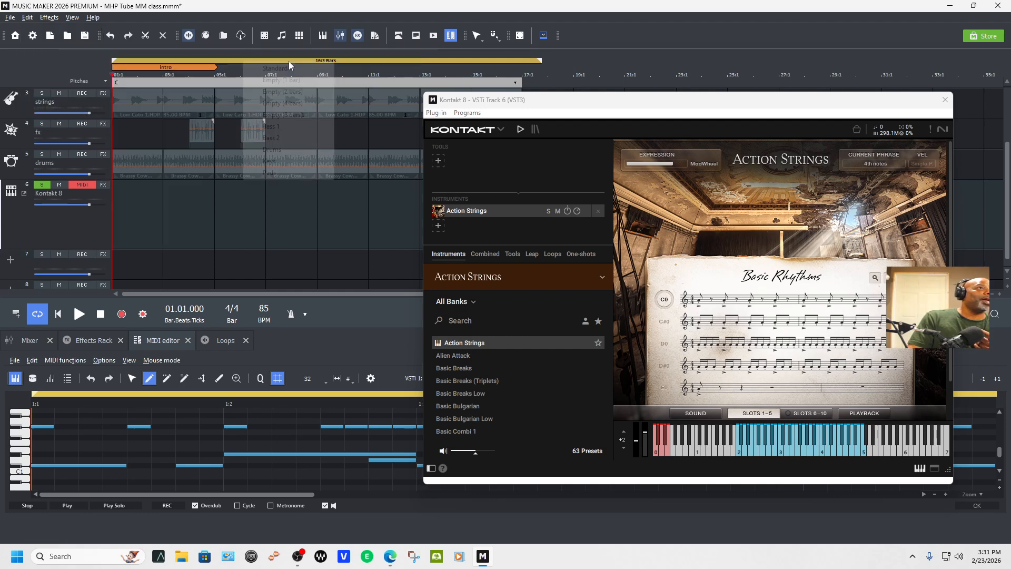
left_click(301, 104)
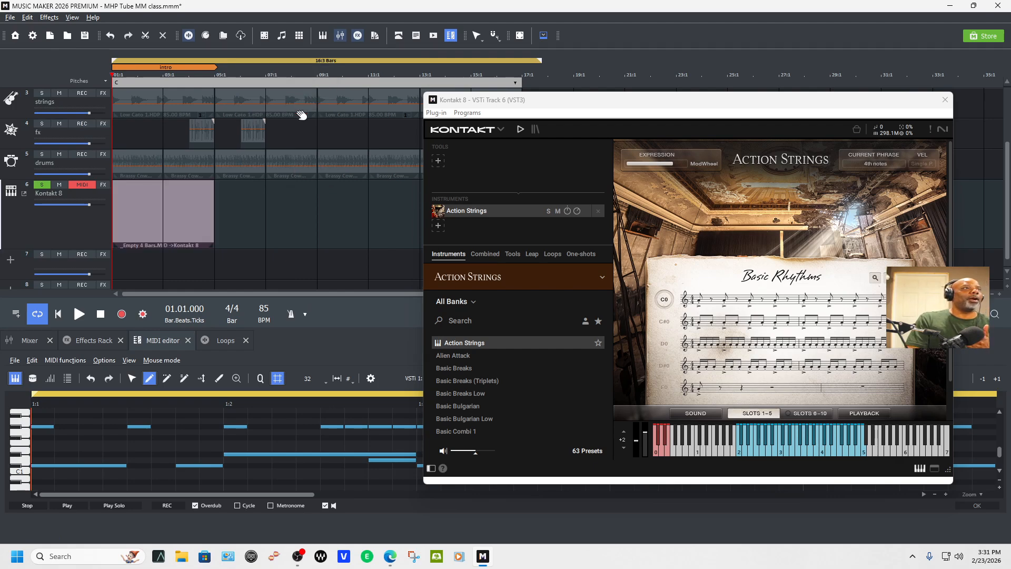
Shorten the playback range to 4 bars and draw a C2 note spanning the whole Kontakt 8 MIDI object, closing the Kontakt window.
left_click(168, 228)
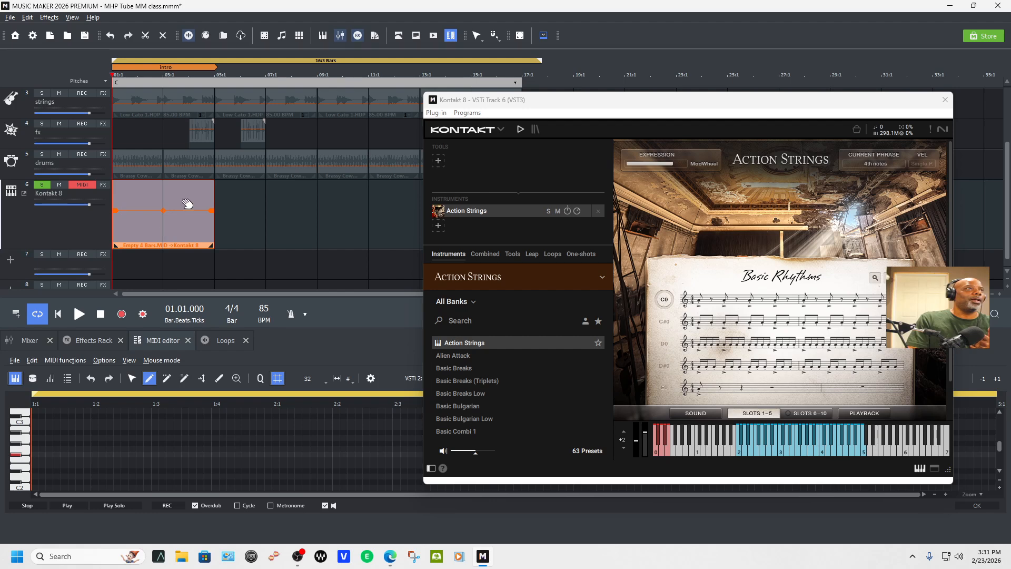
left_click_drag(541, 61, 213, 60)
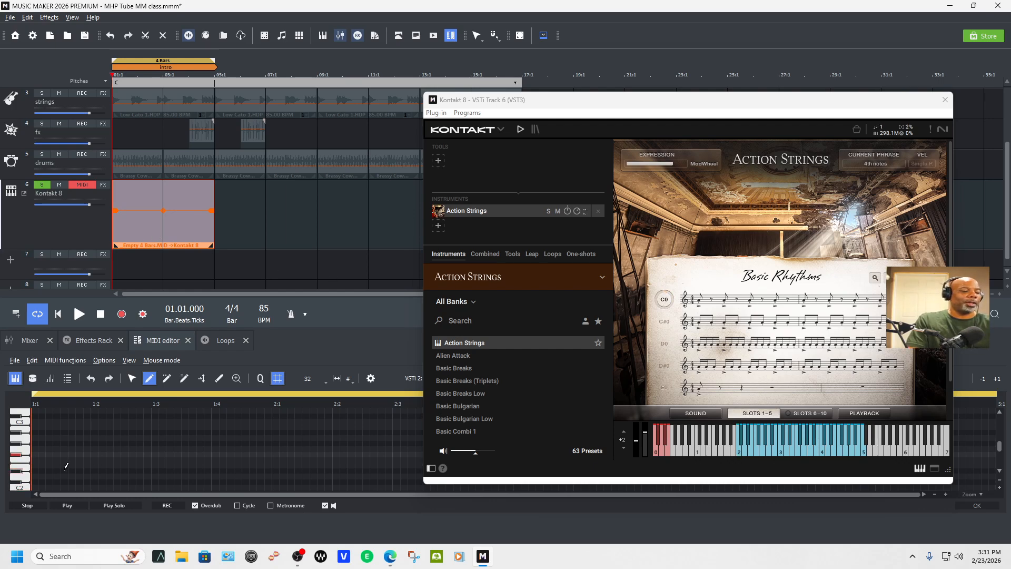
scroll(42, 468, "down", 2)
mouse_move(43, 455)
left_mouse_down()
mouse_move(226, 455)
mouse_move(474, 430)
left_mouse_up()
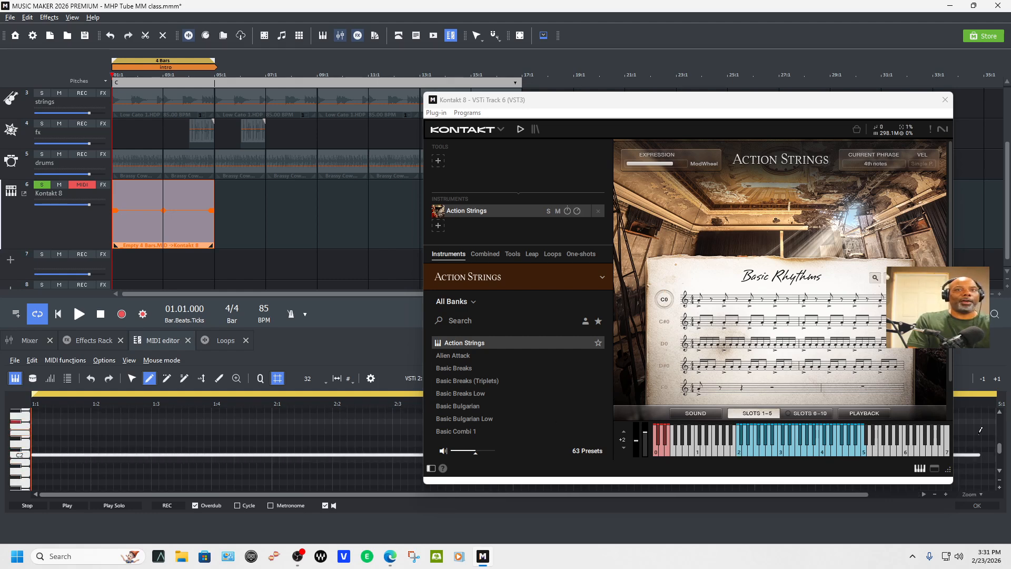
left_click(945, 100)
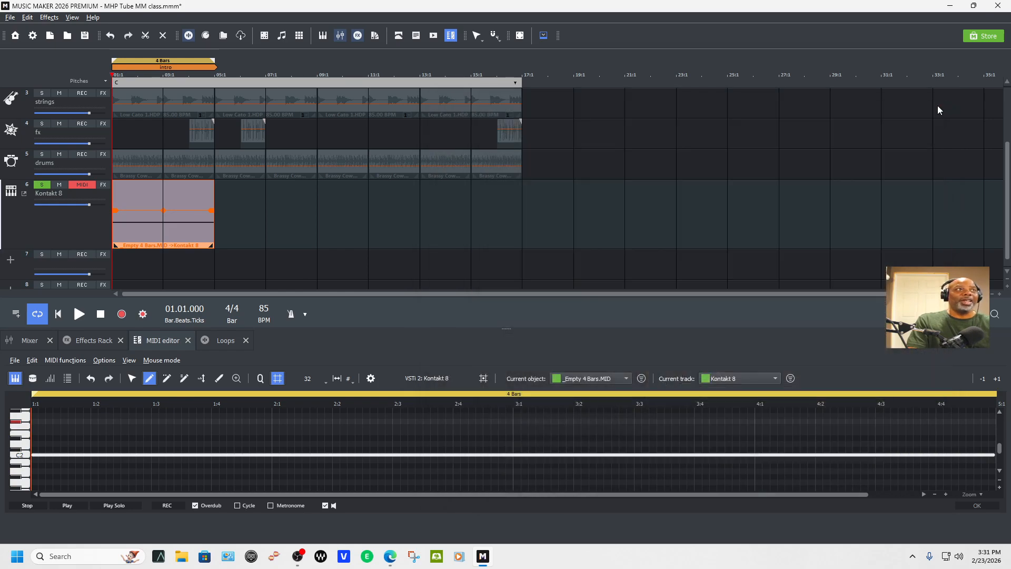
Play the Kontakt 8 strings part in solo, unsolo the track and play it with the full arrangement.
key("space")
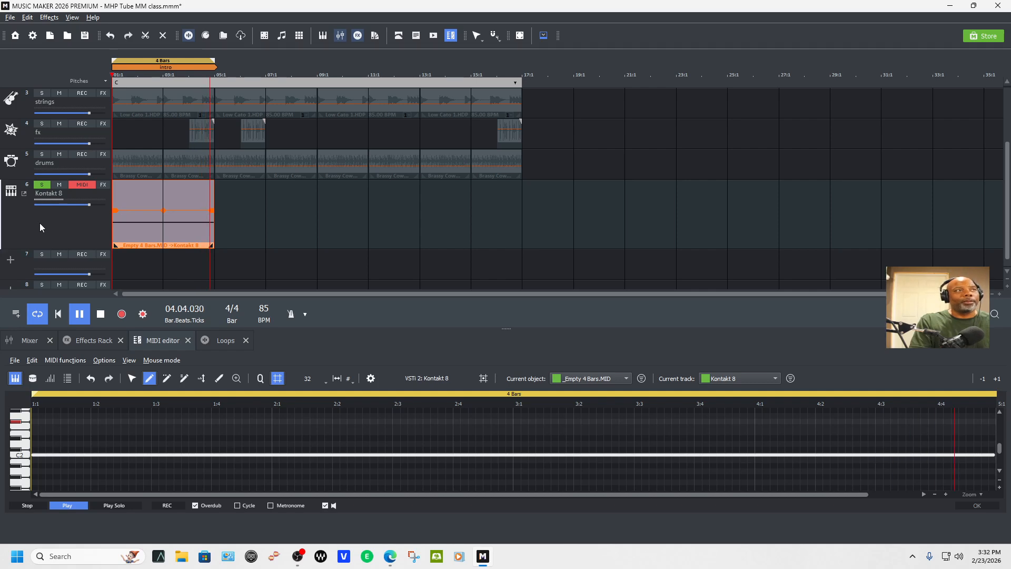
key("space")
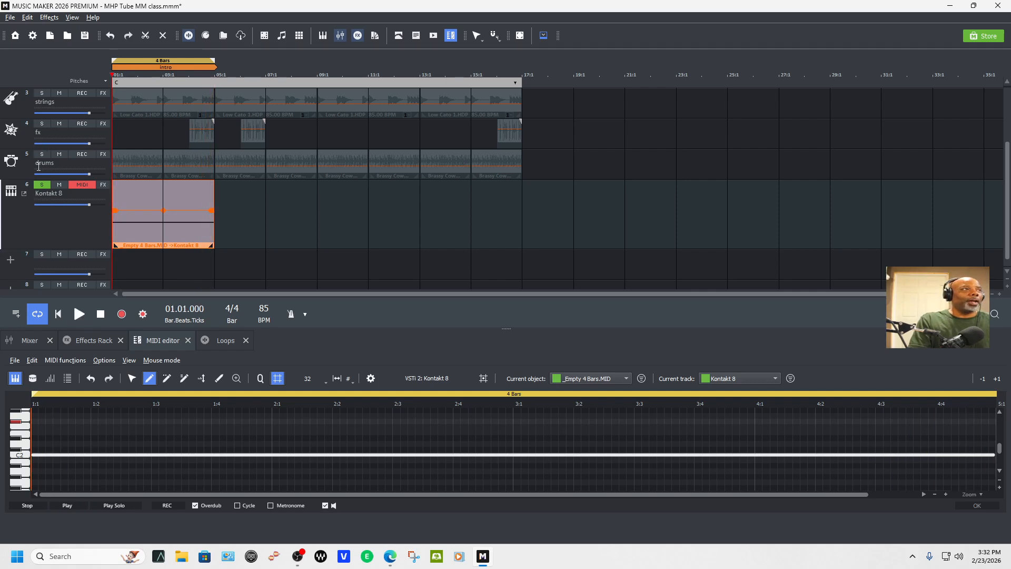
left_click(42, 184)
key("space")
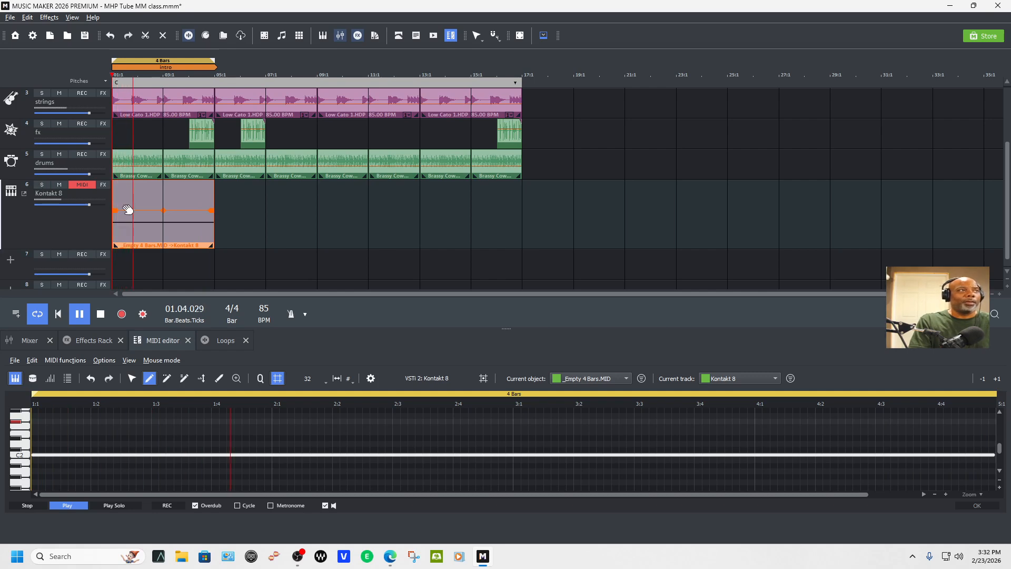
Duplicate the 4-bar Kontakt 8 MIDI object three times to fill the track up to bar 17, and stop playback.
key("ctrl+d")
key("ctrl+d")
key("ctrl+d")
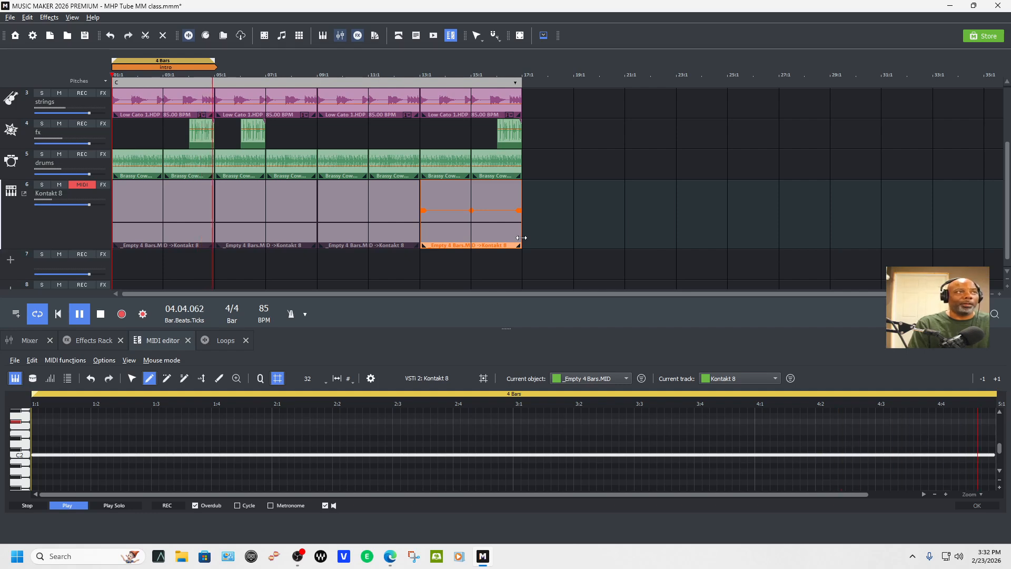
key("space")
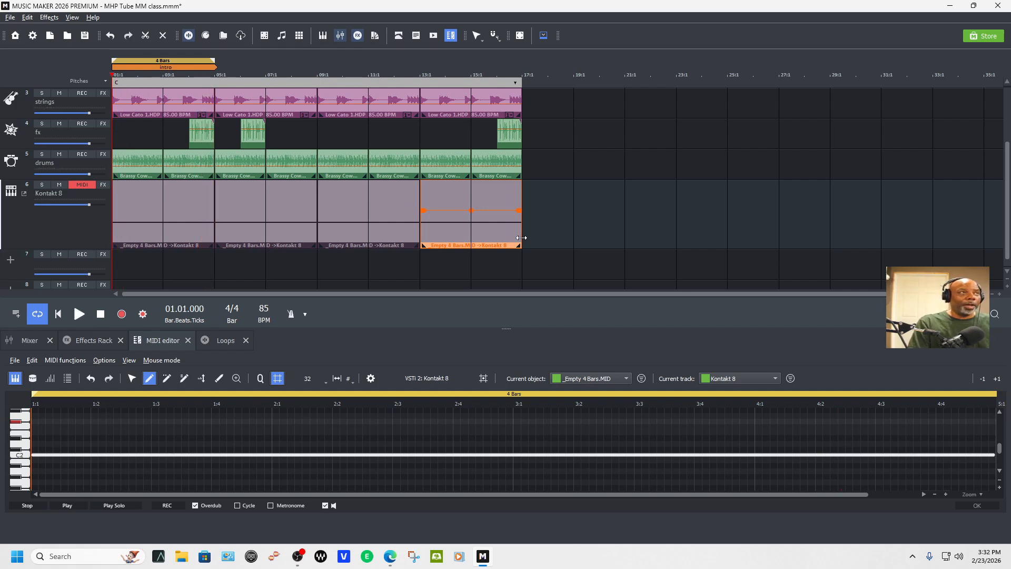
Reopen the Kontakt 8 instrument window from its track to view Action Strings, and close it again.
left_click(25, 194)
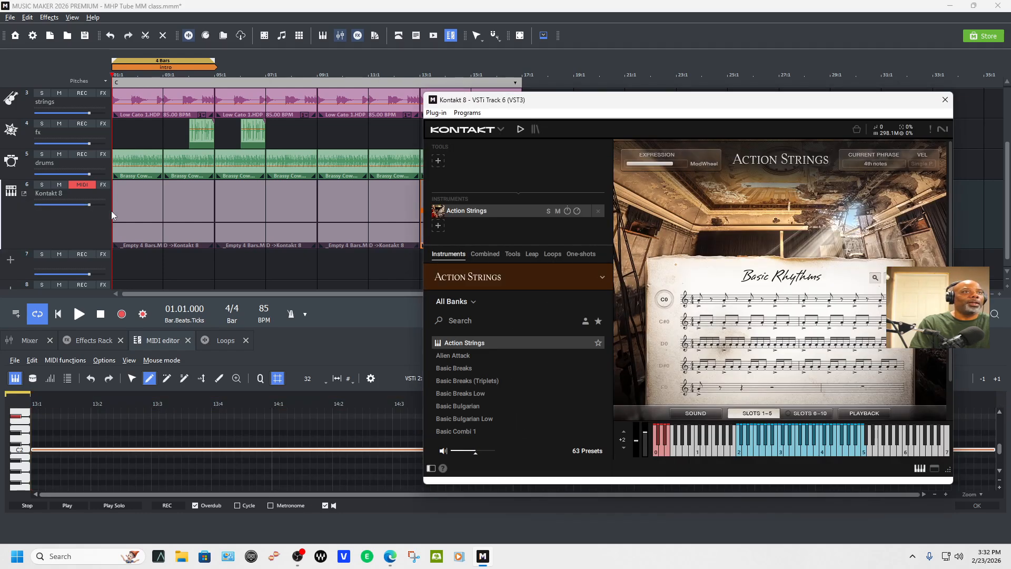
left_click_drag(793, 104, 694, 138)
left_click(843, 136)
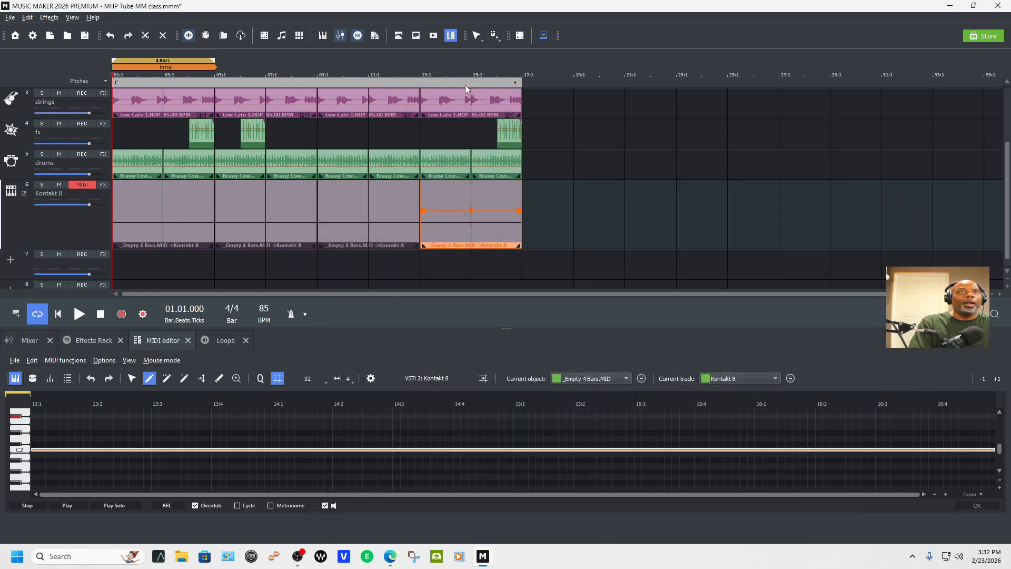
Extend the playback range to 16 bars, play the arrangement and reduce the track heights to fit all six tracks in view.
mouse_move(214, 60)
left_mouse_down()
mouse_move(519, 63)
mouse_move(514, 72)
mouse_move(522, 72)
left_mouse_up()
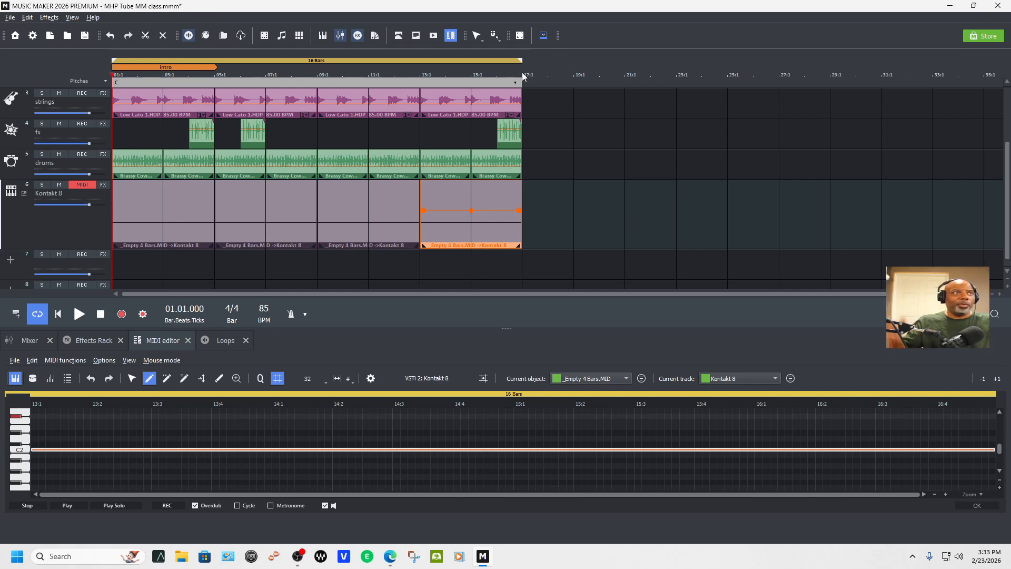
key("space")
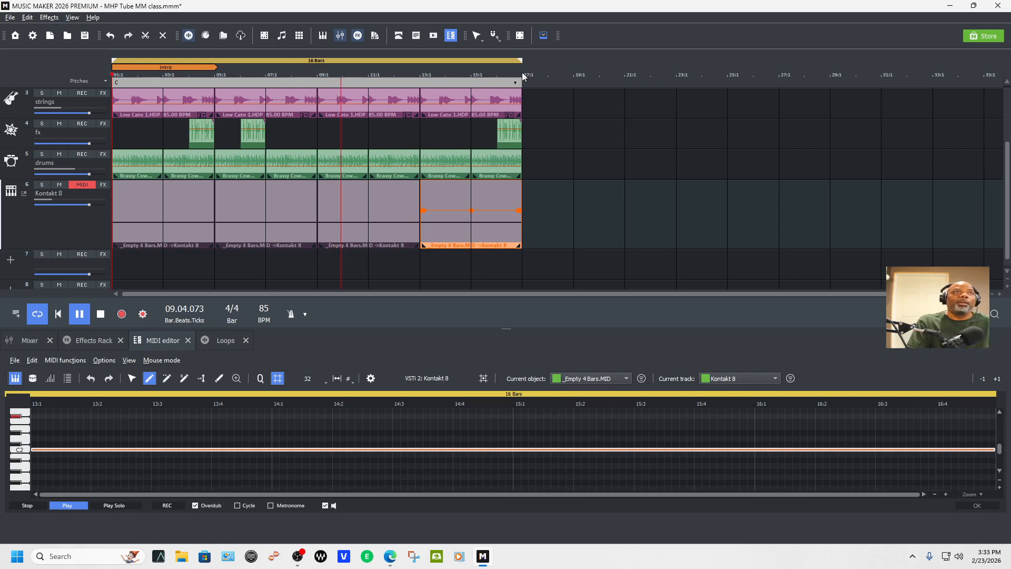
scroll(694, 184, "up", 2)
scroll(694, 185, "down", 1)
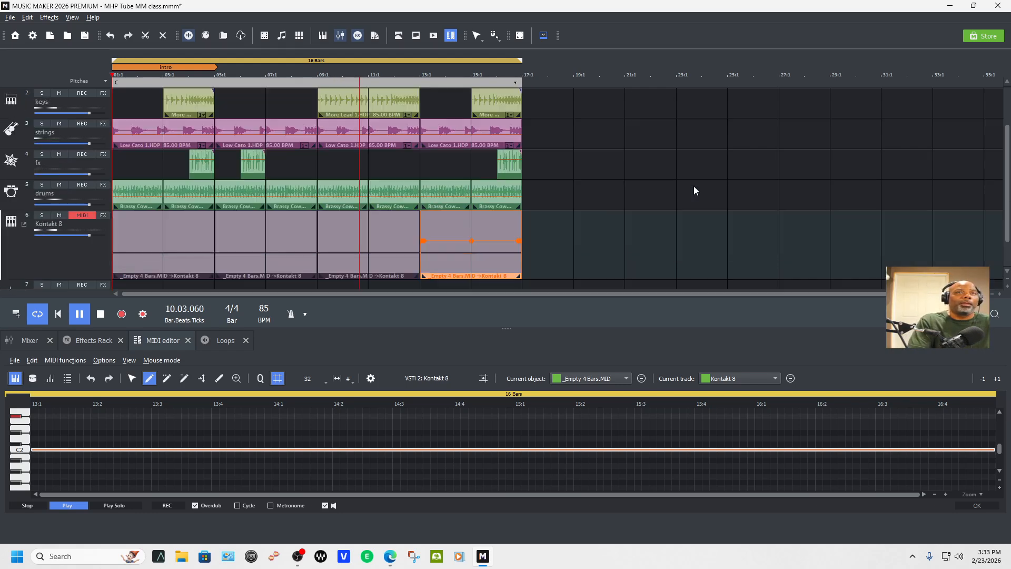
left_click(1008, 285)
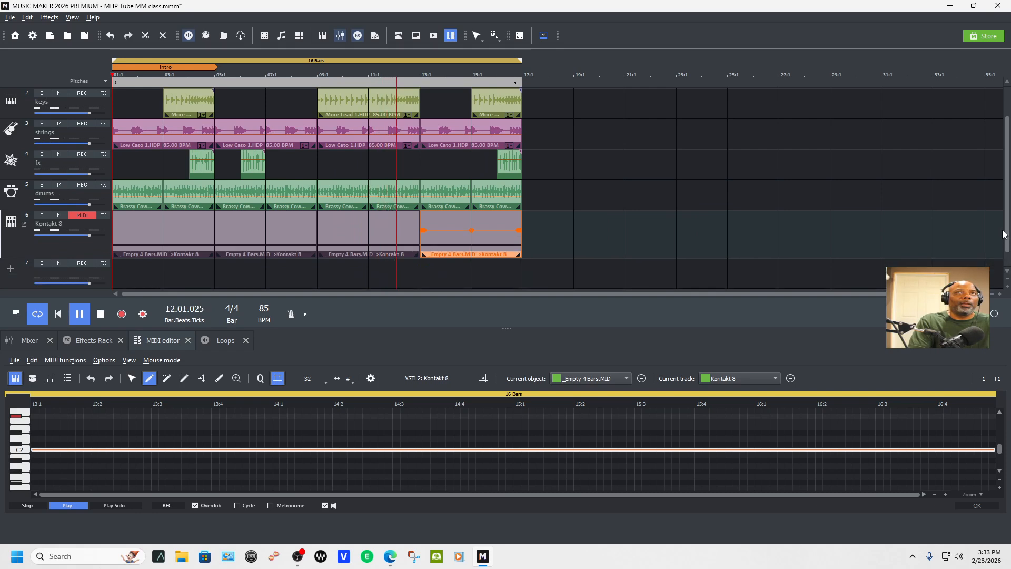
scroll(1001, 231, "up", 1)
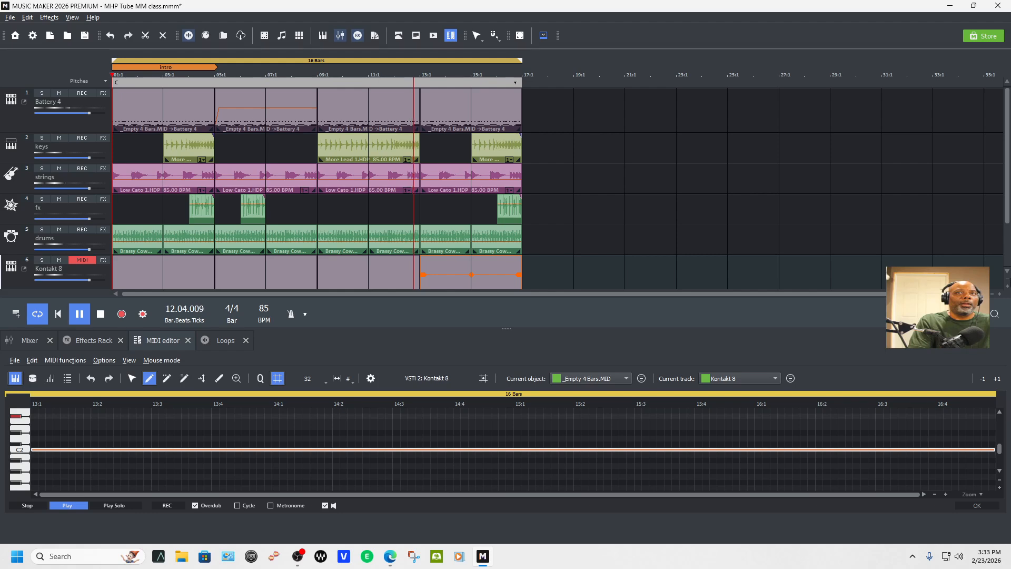
left_click(1008, 285)
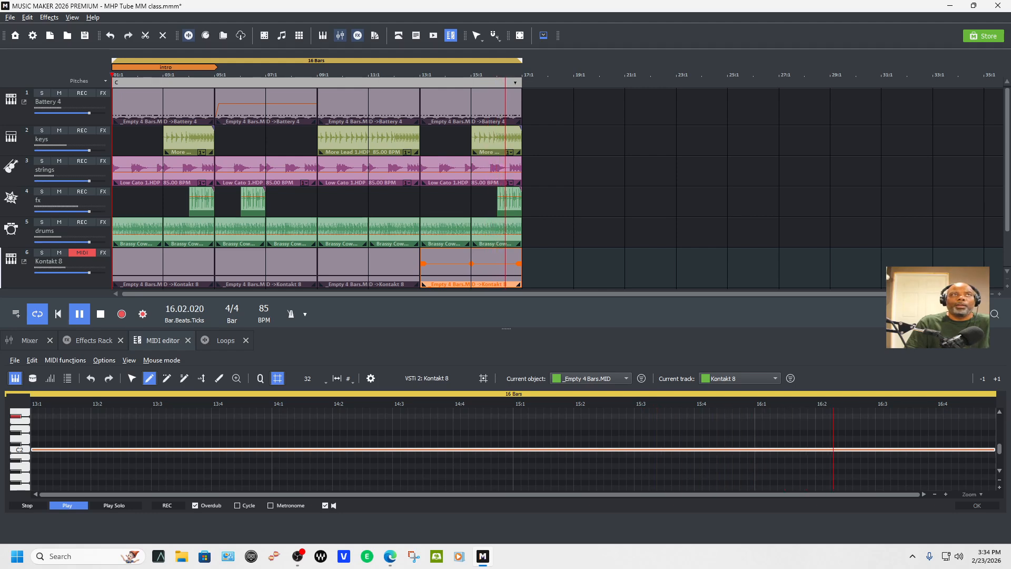
Extend the playback range to 17:2 bars, select the closing object on all six tracks and fade them out together.
left_click_drag(522, 61, 558, 64)
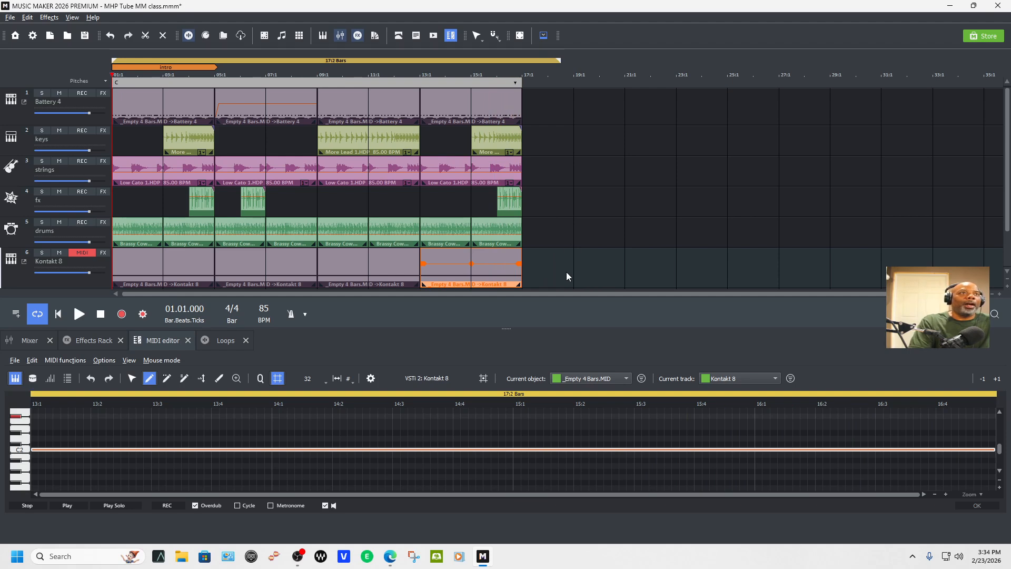
left_click_drag(567, 280, 510, 107)
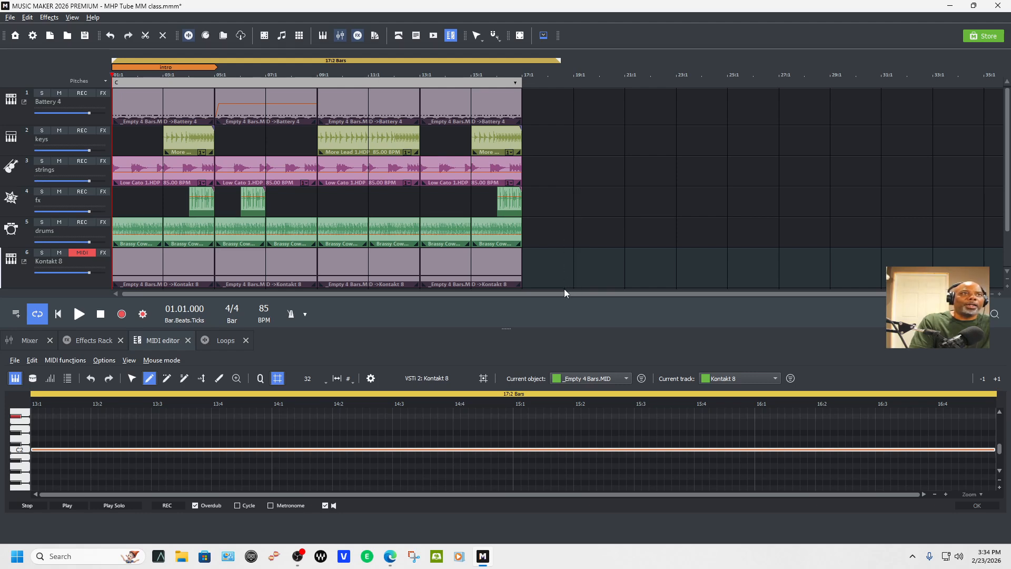
left_click_drag(569, 283, 486, 99)
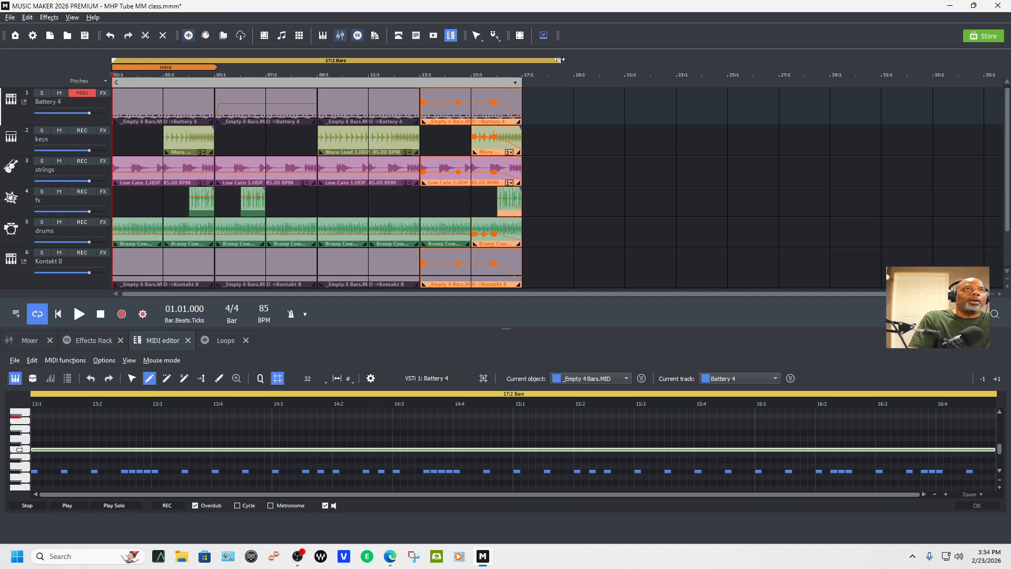
Play the faded ending from bar 13 and set the playback range to 16:2 bars.
left_click(420, 74)
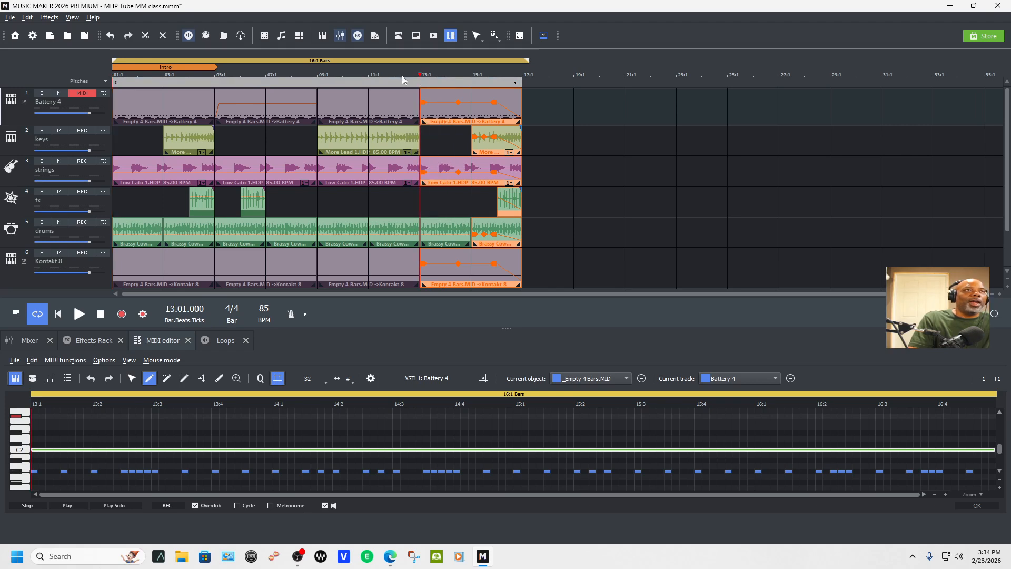
key("space")
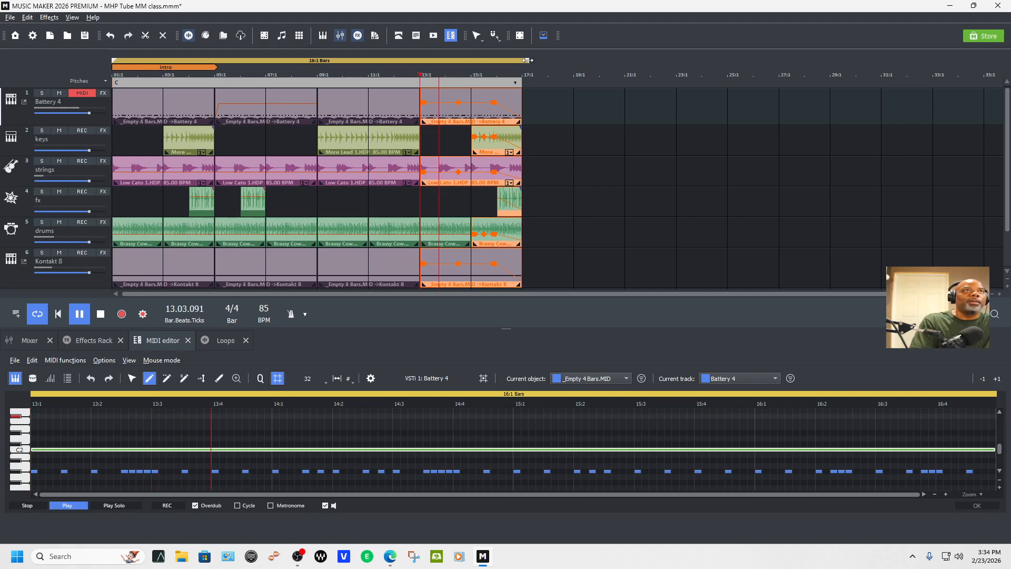
left_click_drag(528, 60, 533, 61)
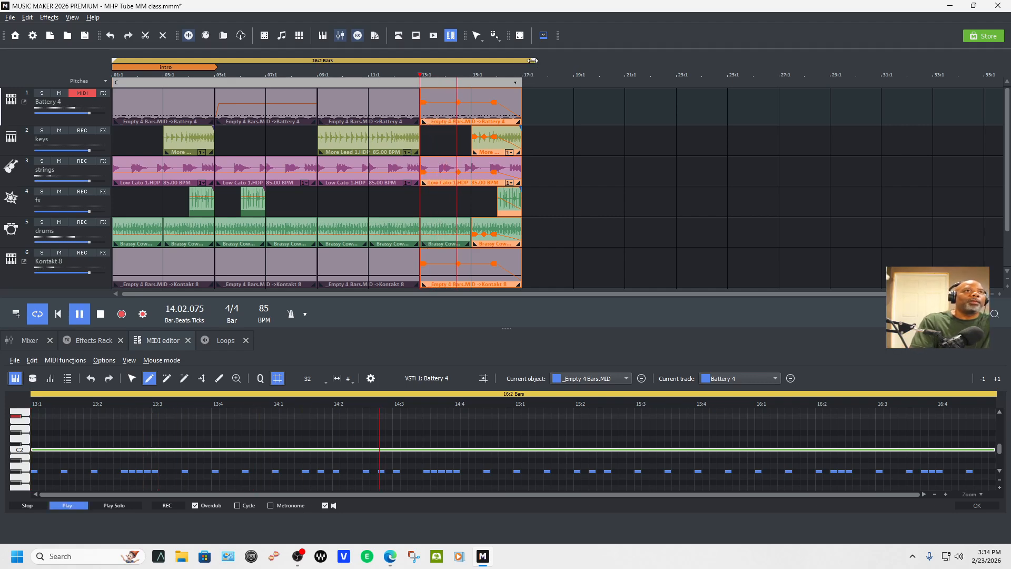